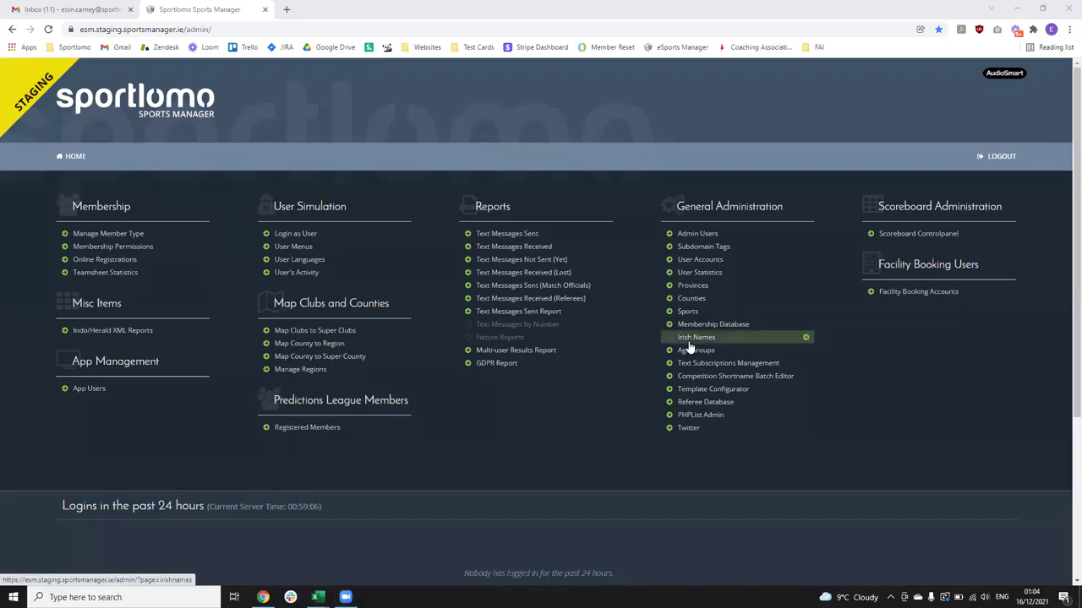
Load volleyball.canada.sportsmanager.ie/maint.php, the Volleyball Canada login page, in a new tab
click(286, 9)
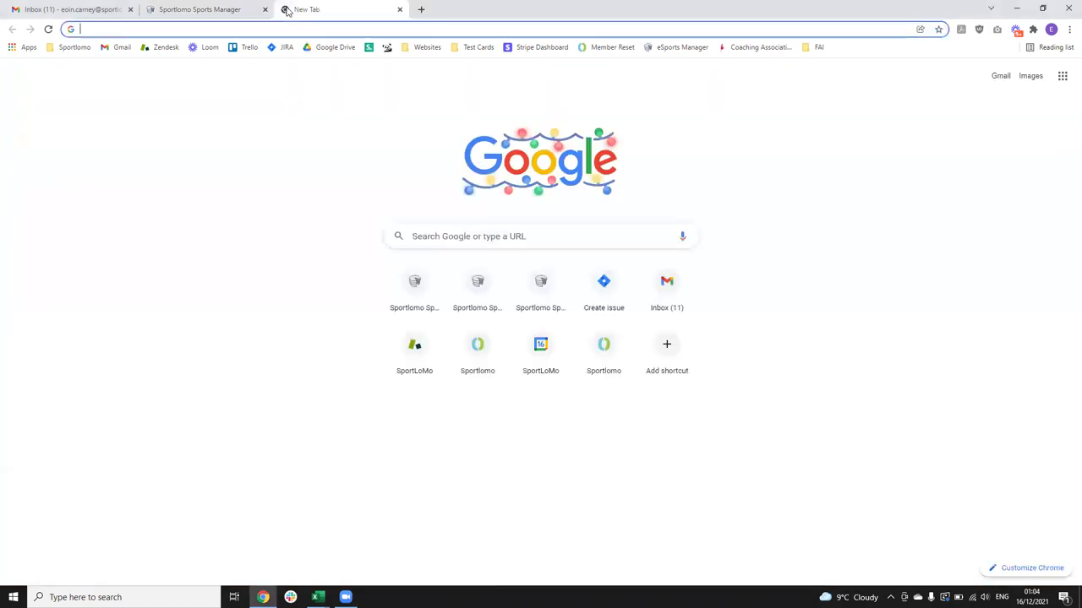
text(ca)
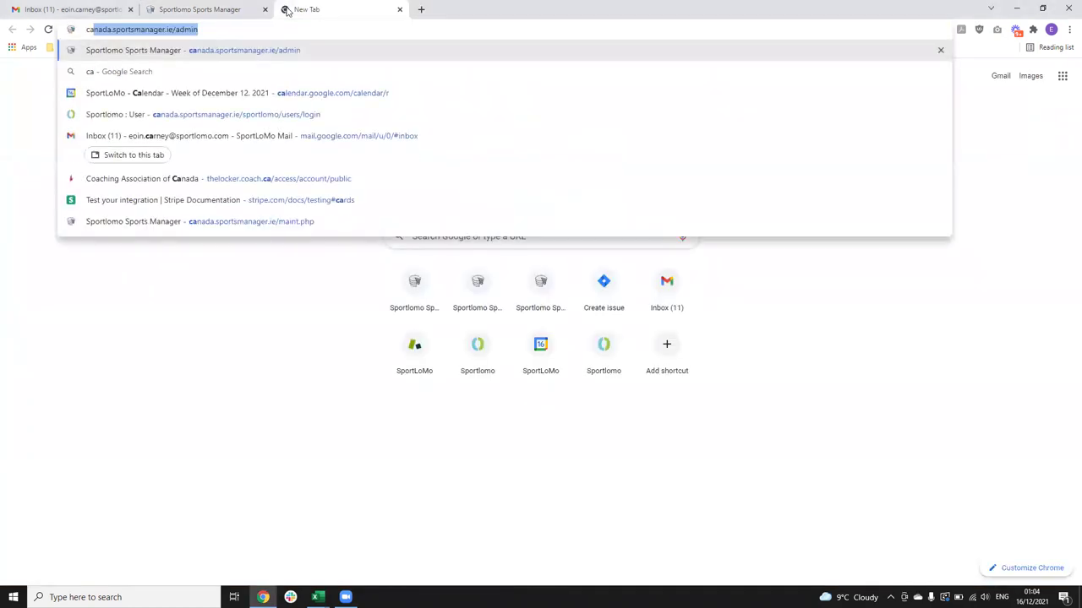
key(End)
key(BackSpace)
key(BackSpace)
key(BackSpace)
key(BackSpace)
key(BackSpace)
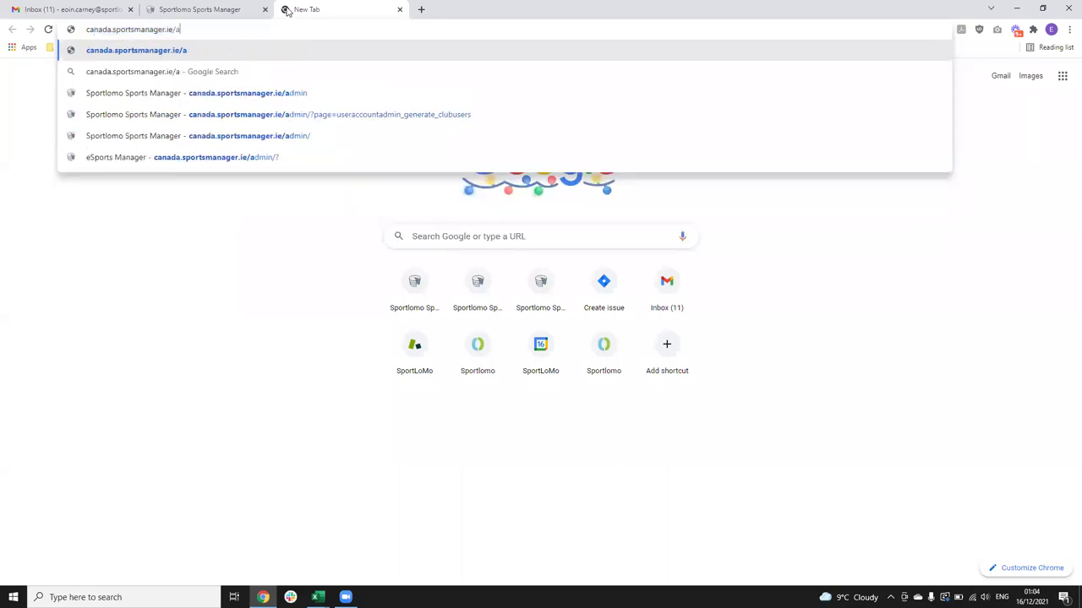
text(maint.php)
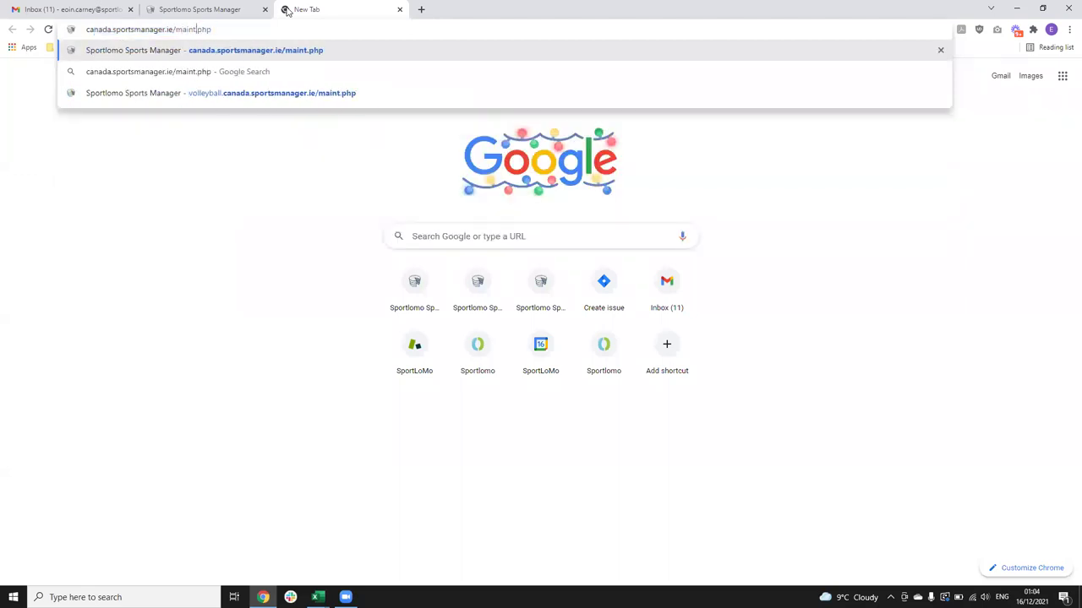
text(volleyball)
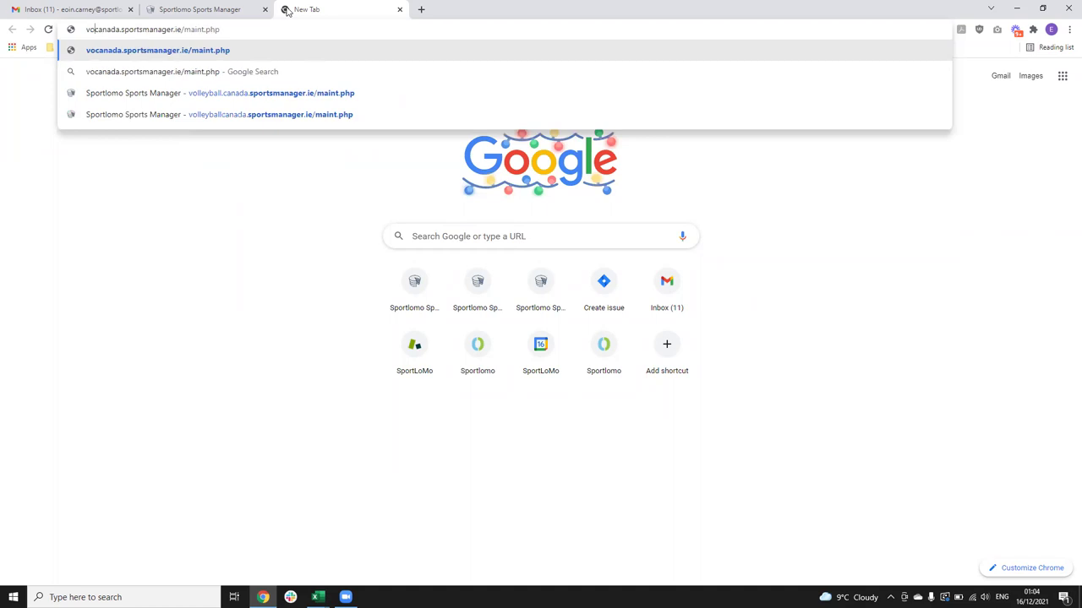
text(.)
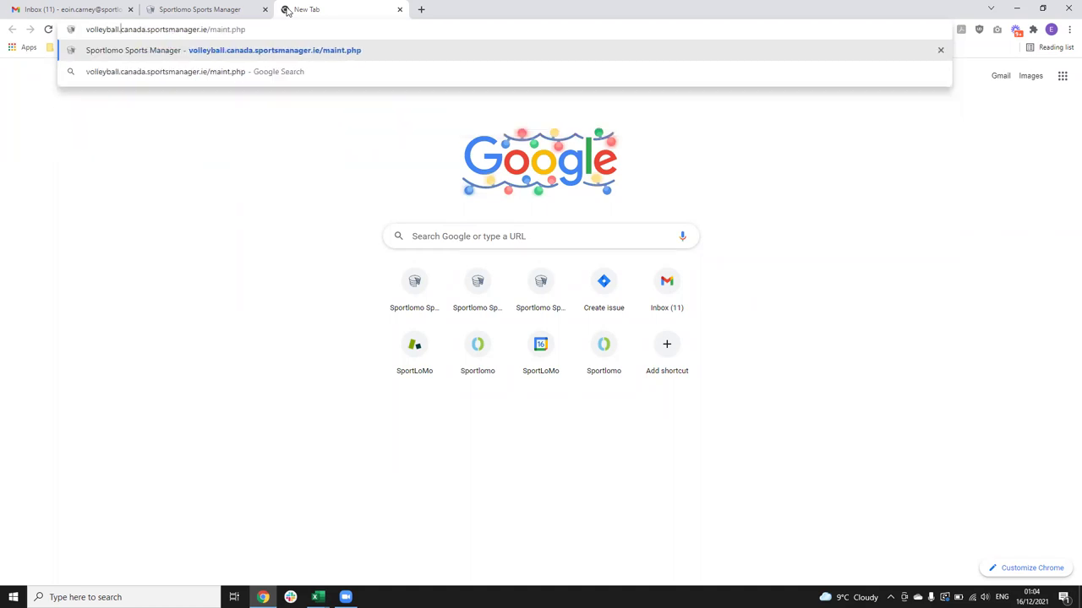
key(Return)
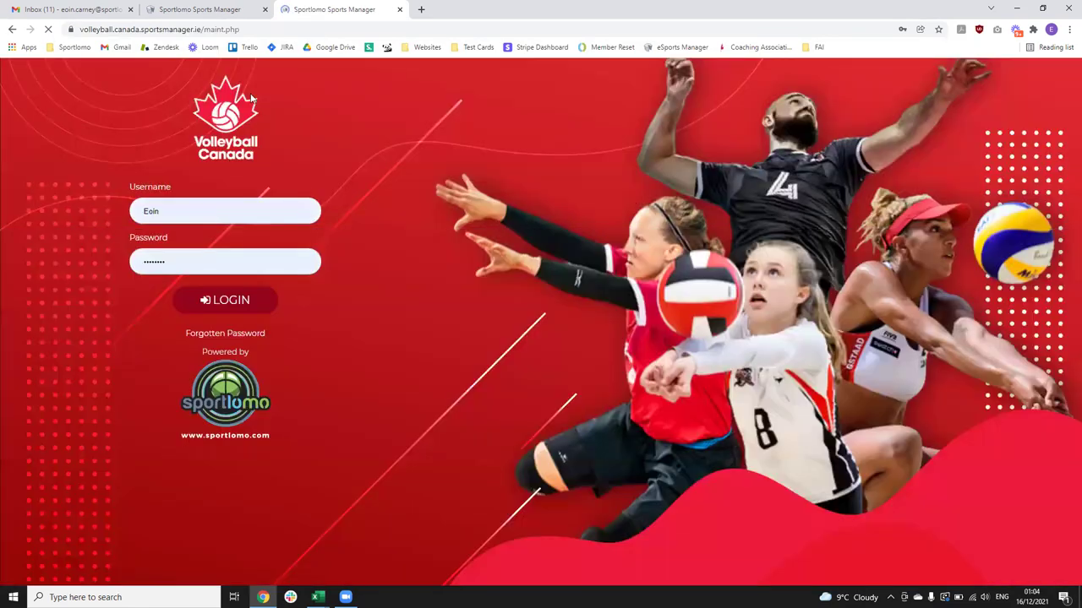
Enter 'Volleyball Manitoba 204 Volleyball Club' as username, then switch the address from maint.php to admin/
double_click(195, 207)
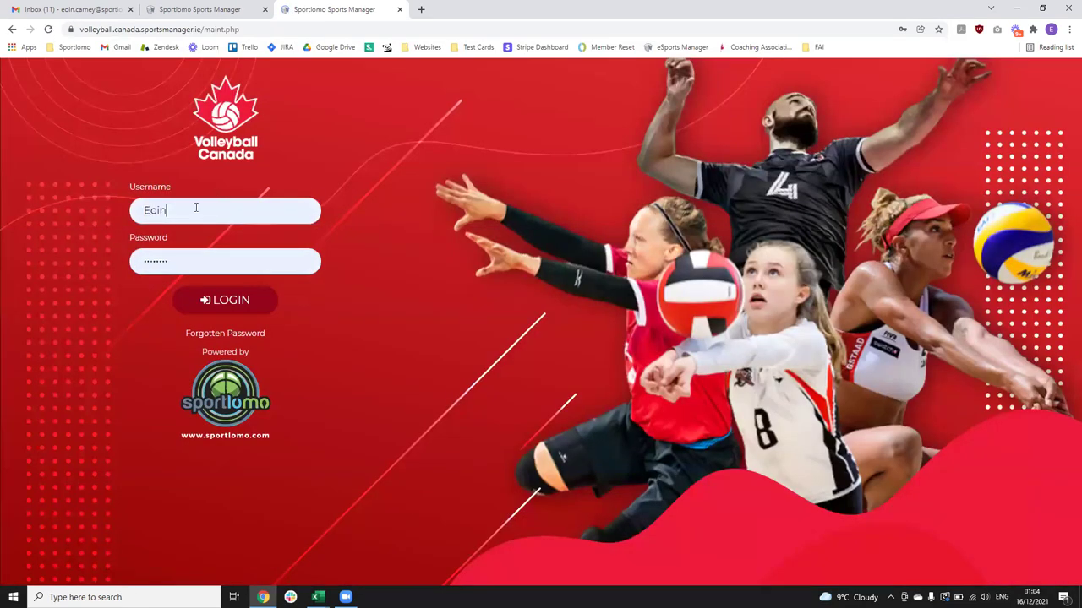
text(Vo)
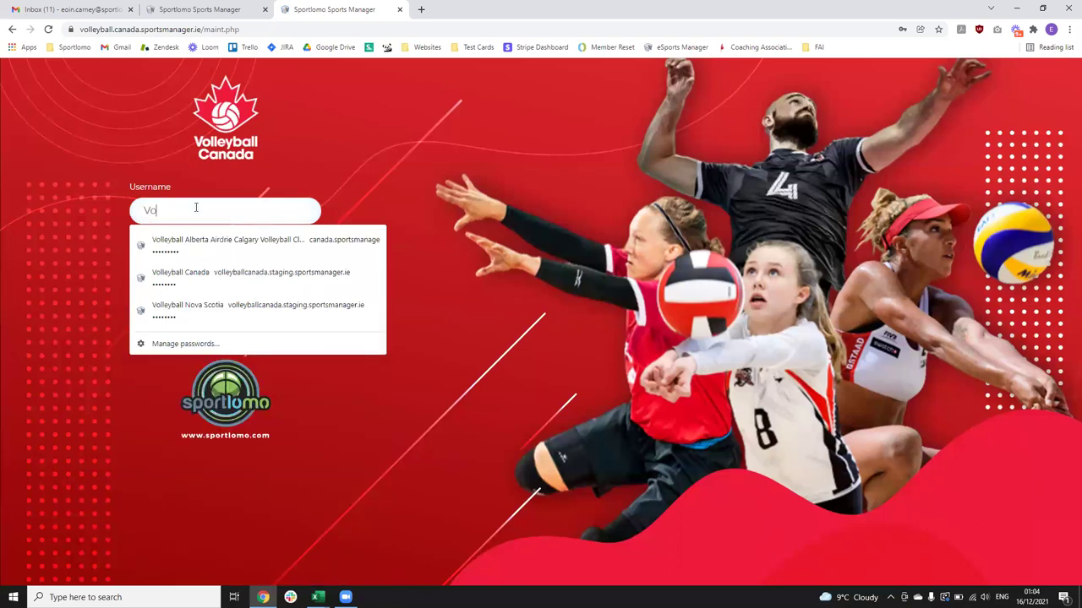
text(lleyball Mani)
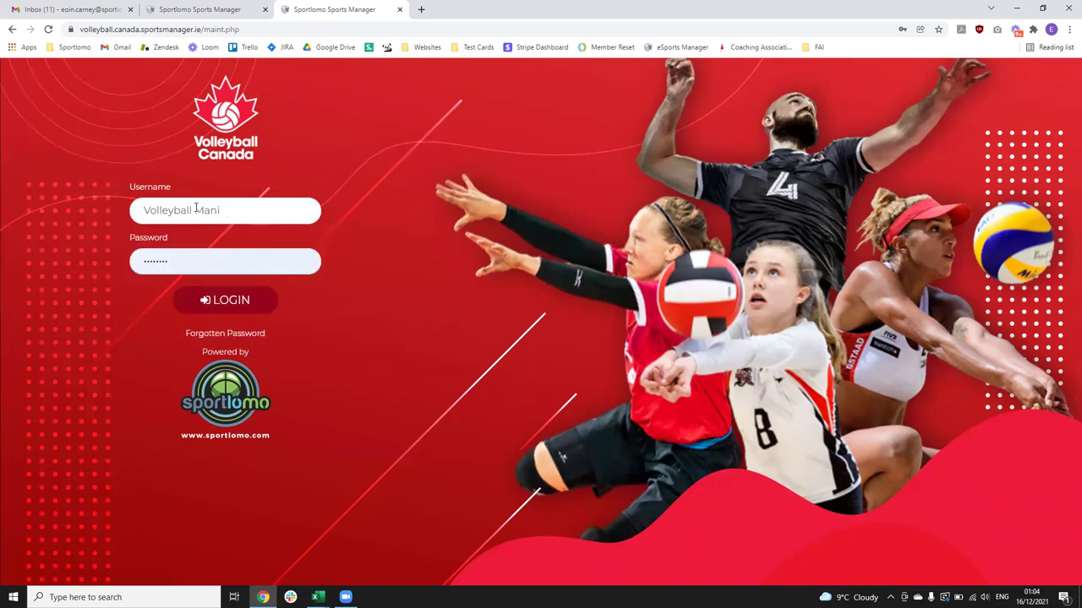
text(toba 204 Volleyball Club)
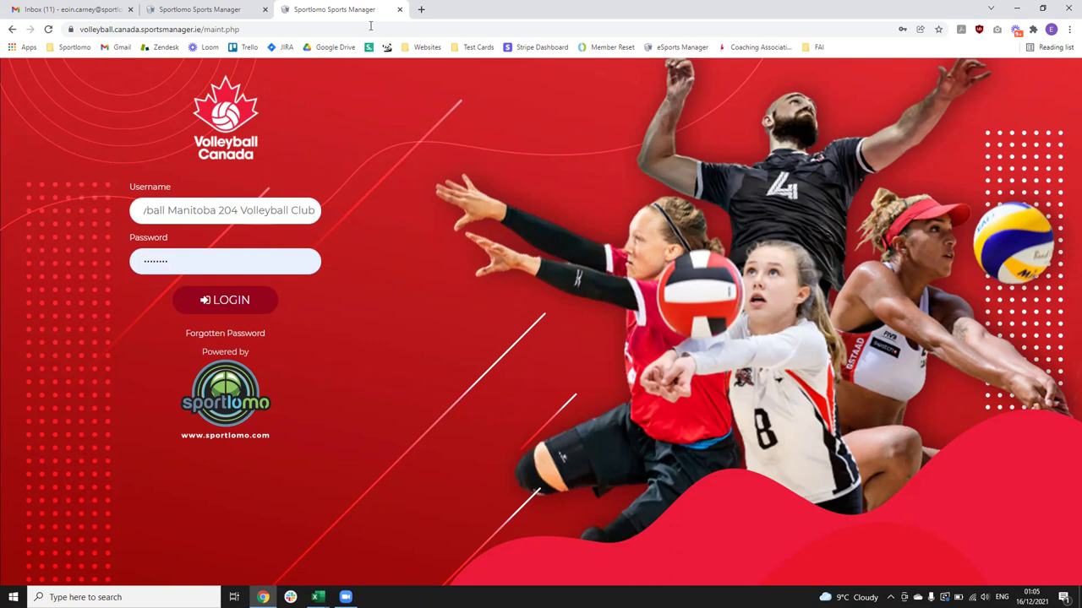
click(244, 27)
click(244, 27)
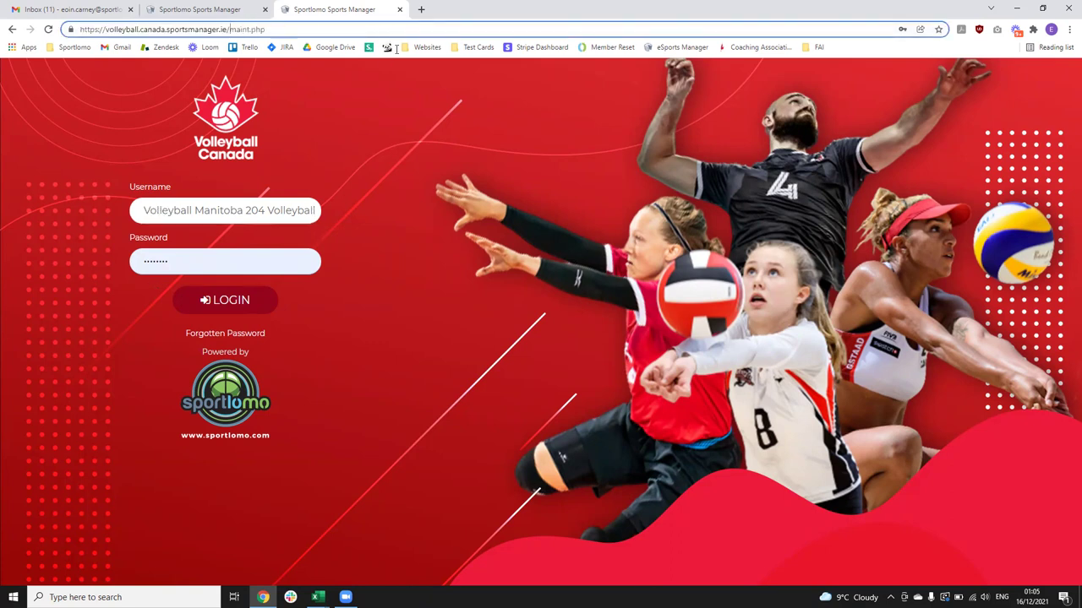
key(shift+End)
text(ad)
key(Return)
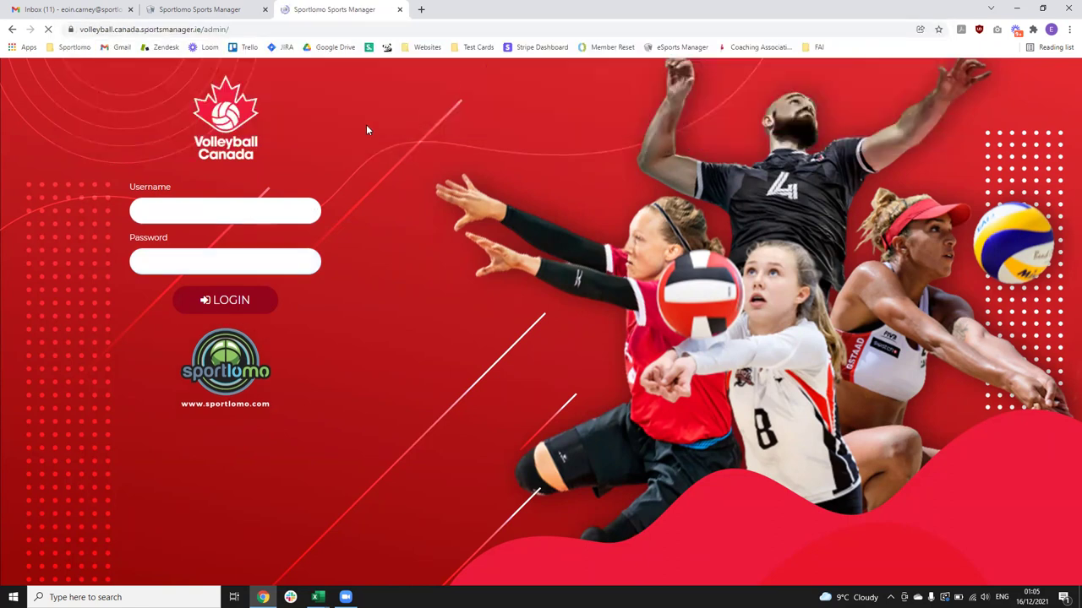
Log in to admin, then use Login as User to enter as Volleyball Manitoba 204 Volleyball Club
click(218, 304)
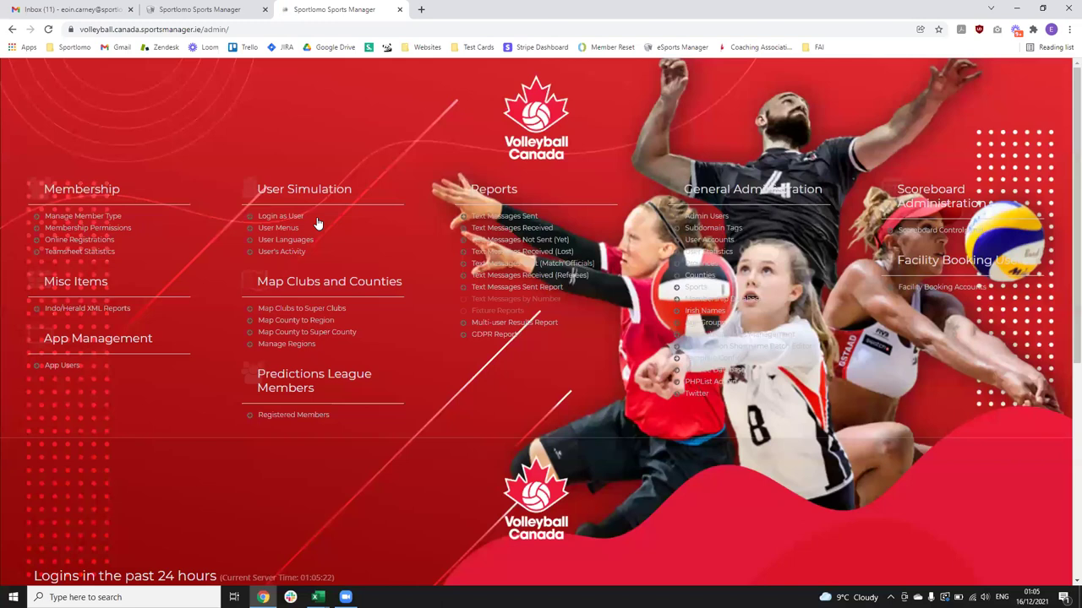
click(283, 217)
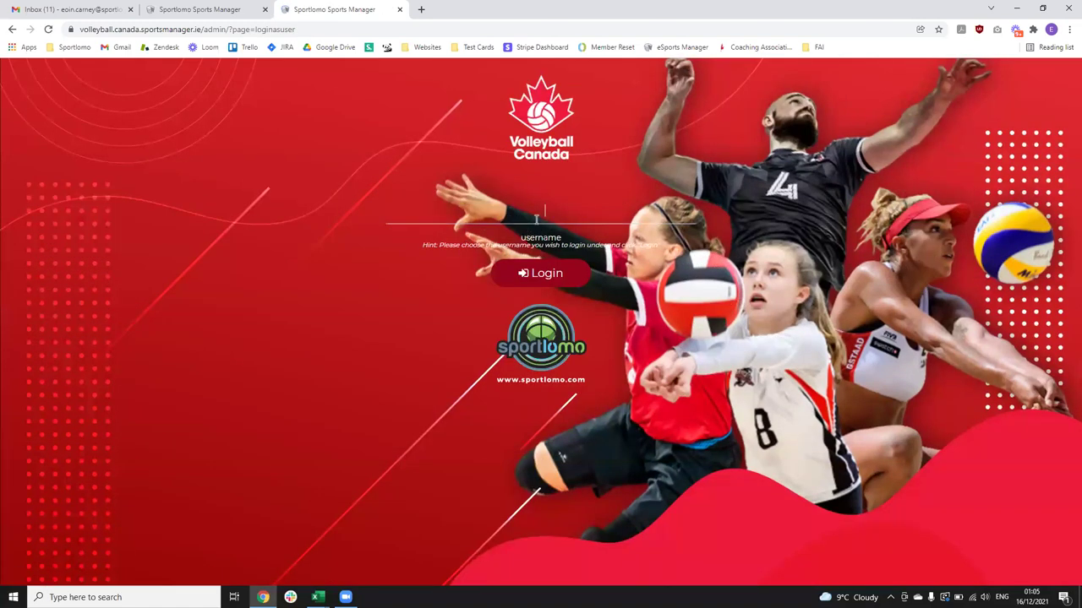
text(vol)
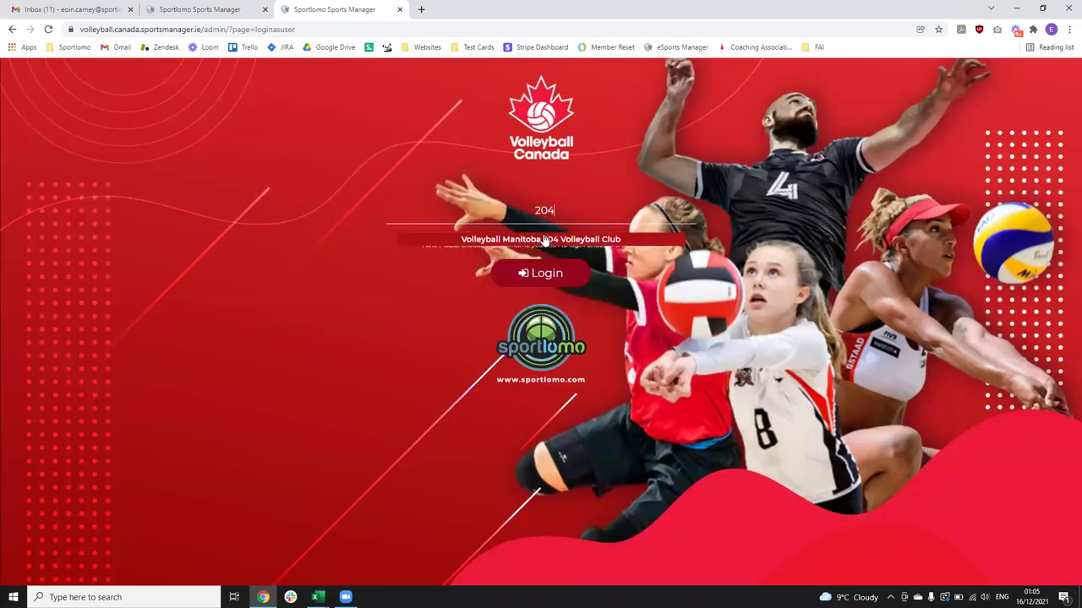
click(542, 245)
click(542, 266)
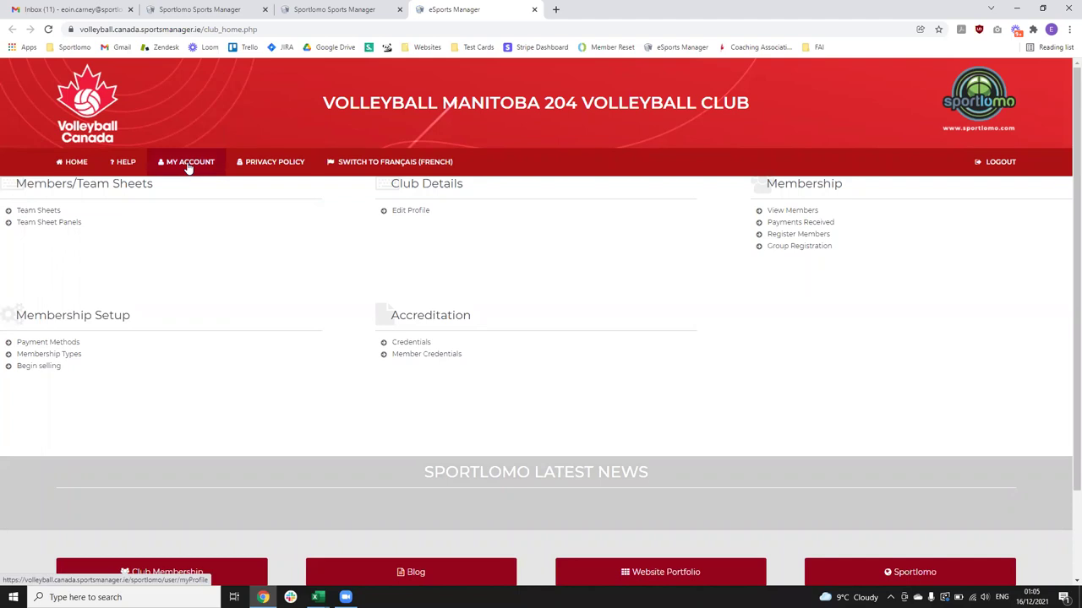
click(189, 163)
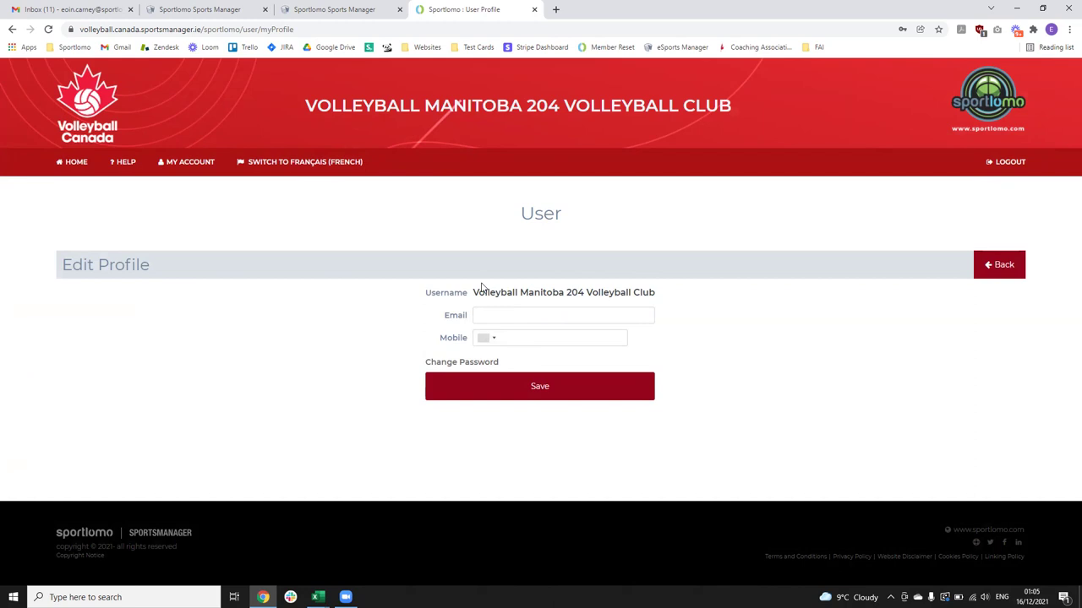
click(465, 364)
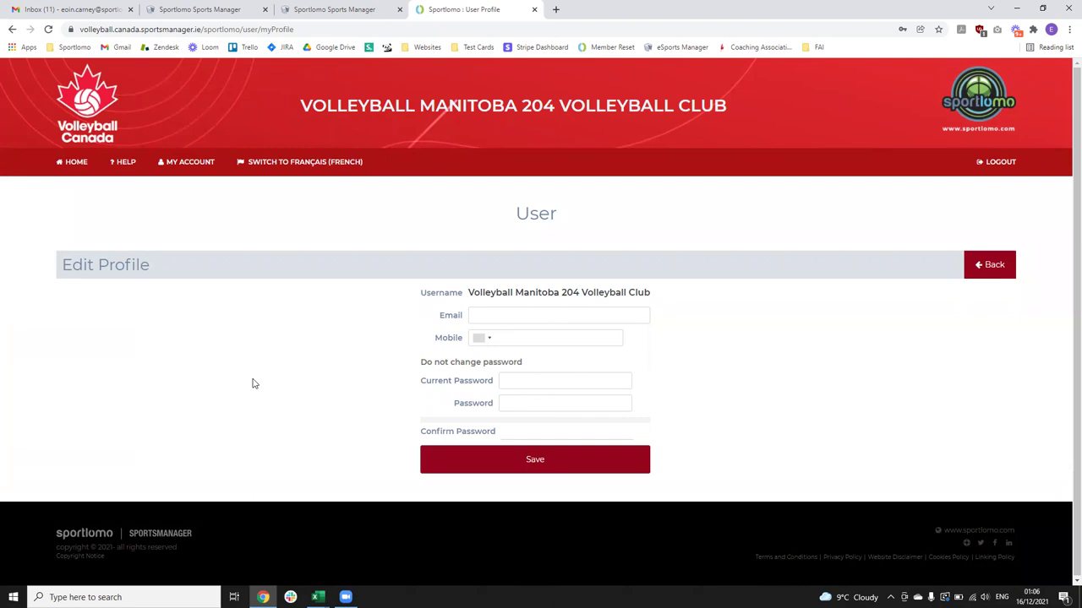
click(76, 169)
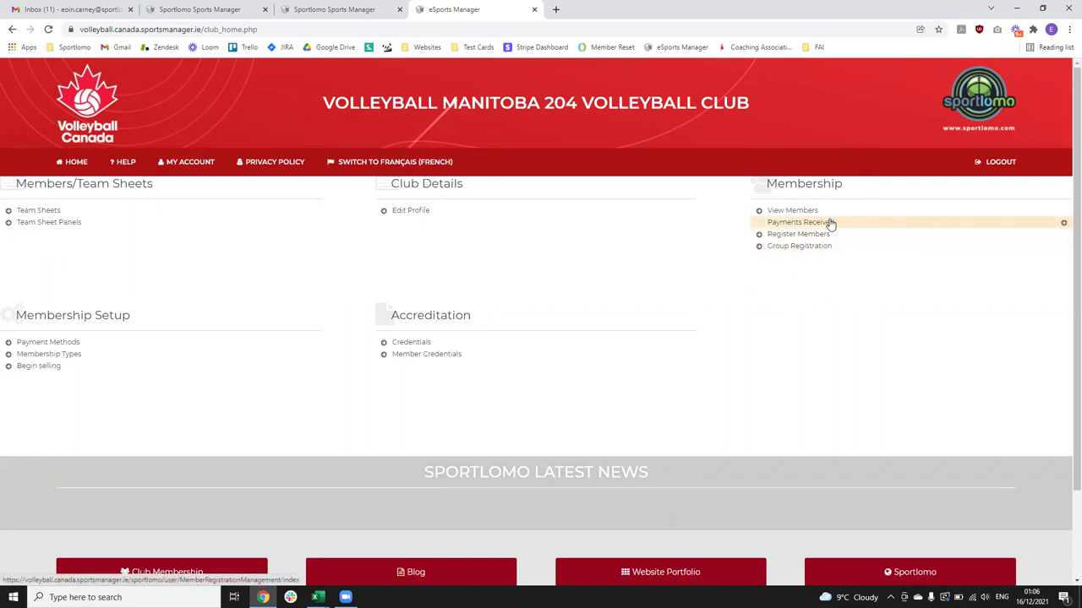
Browse the club members list and its search filters, then go back to the club home page
click(785, 216)
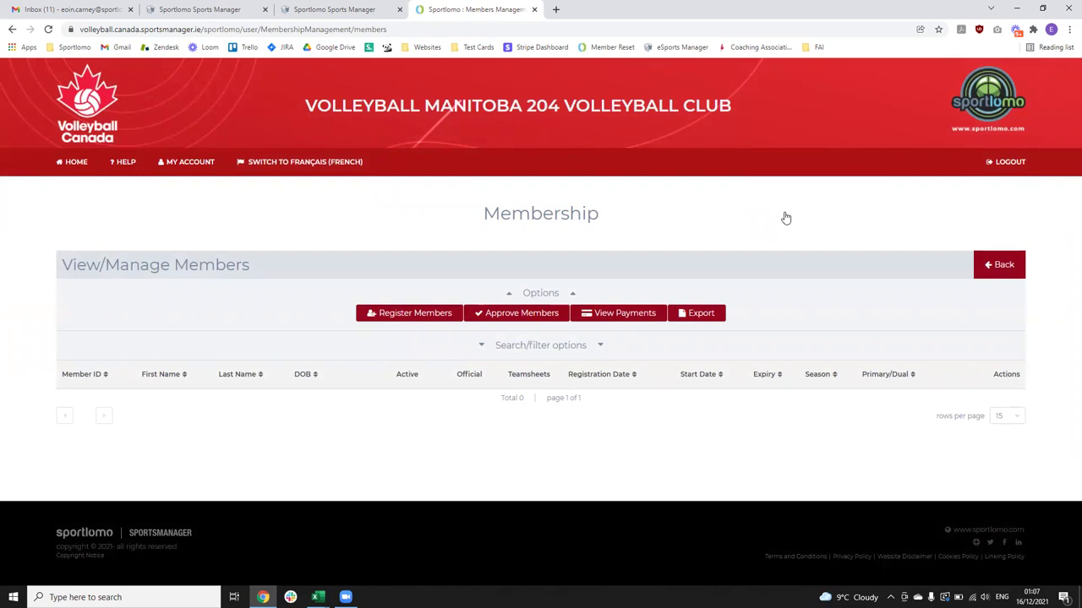
click(537, 346)
scroll(667, 220, down, 2)
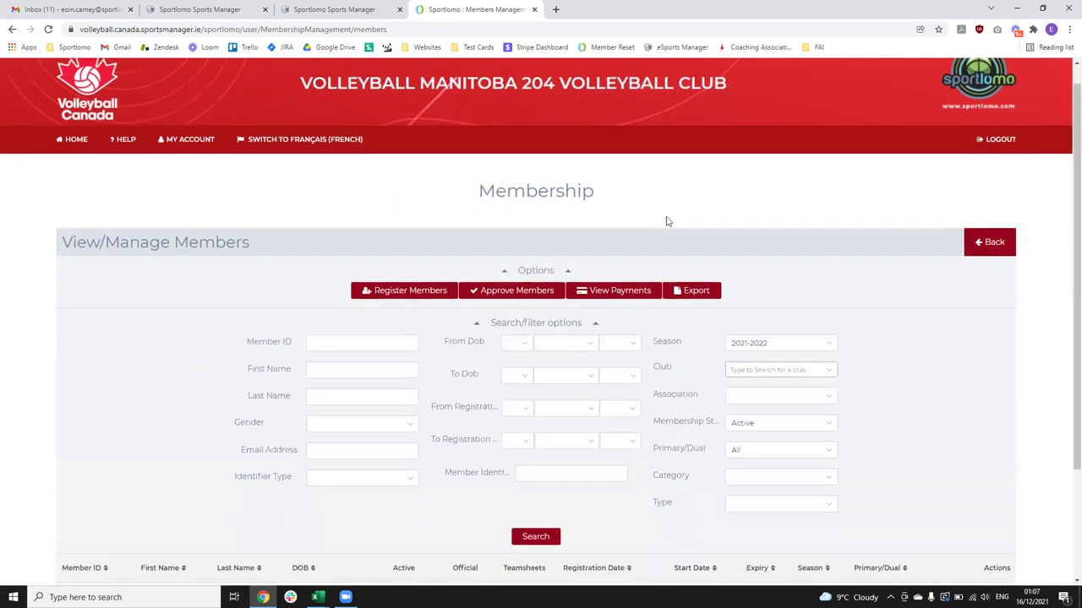
scroll(666, 219, down, 1)
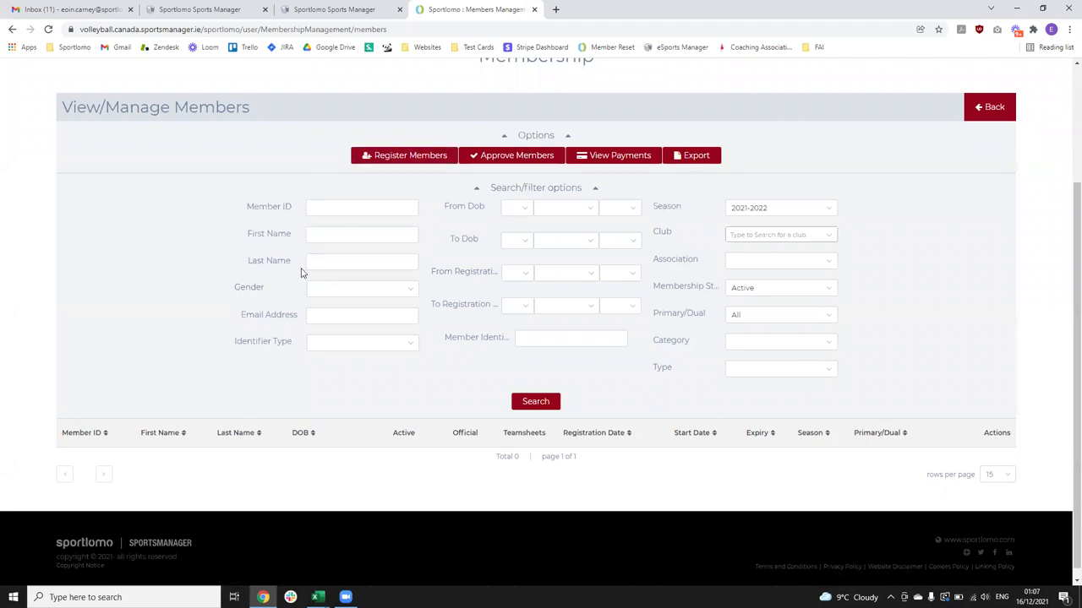
scroll(169, 254, up, 2)
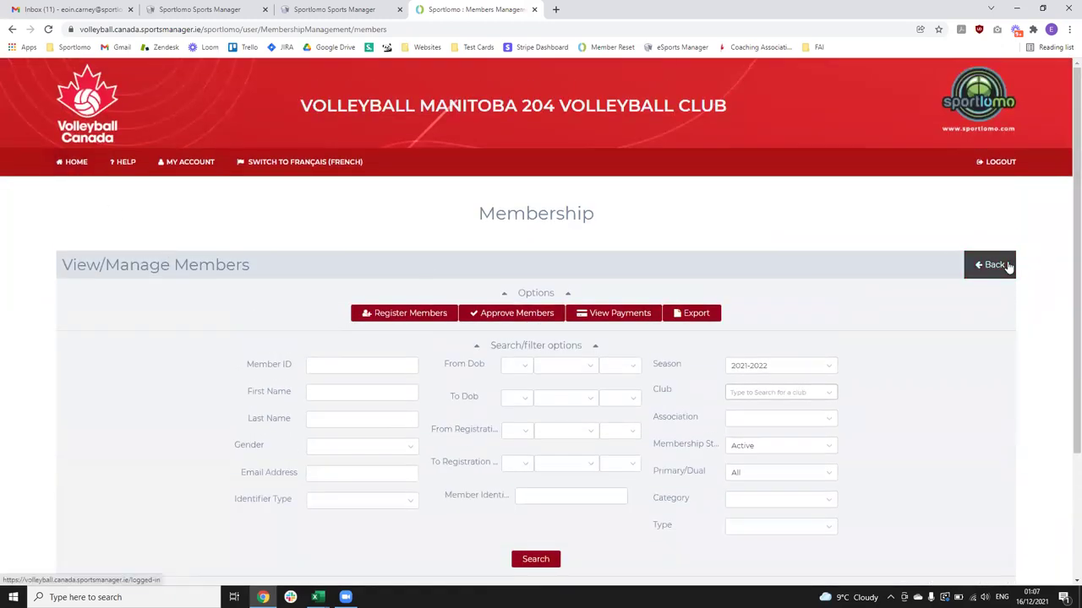
click(1006, 266)
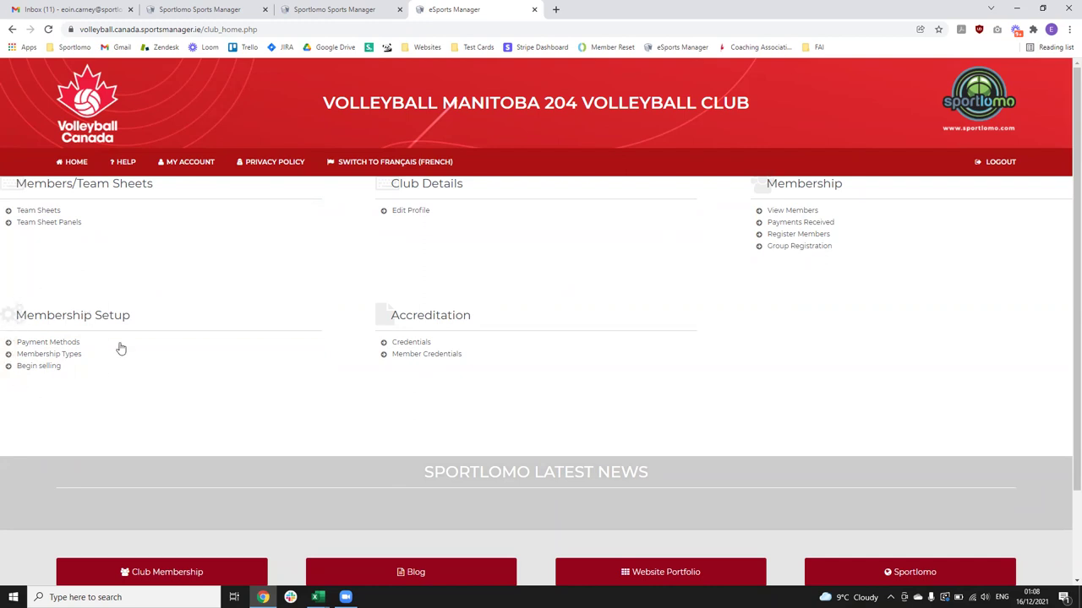
click(72, 347)
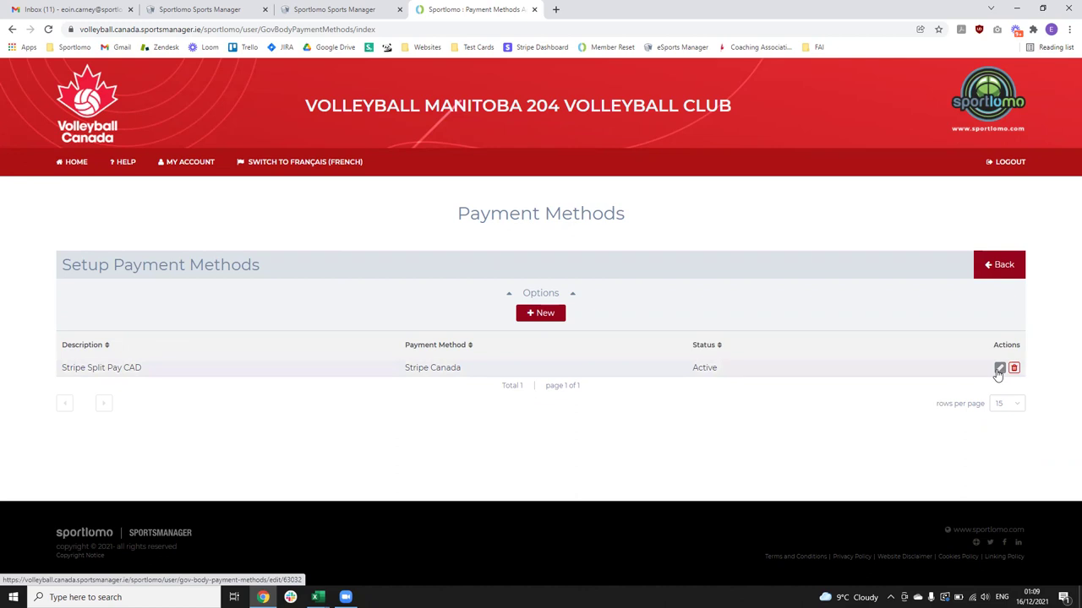
click(999, 369)
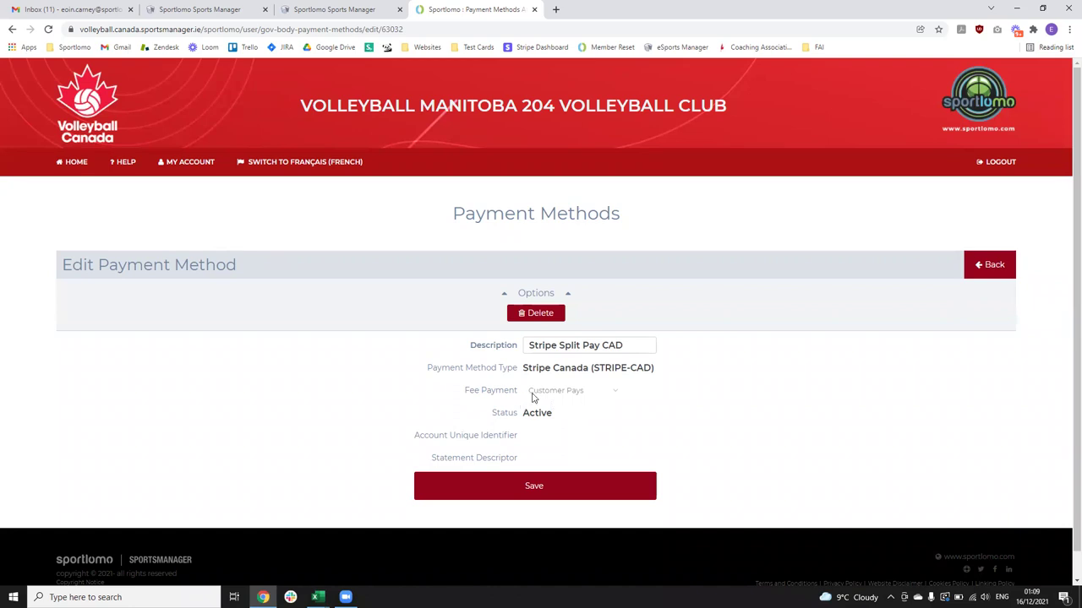
click(1003, 276)
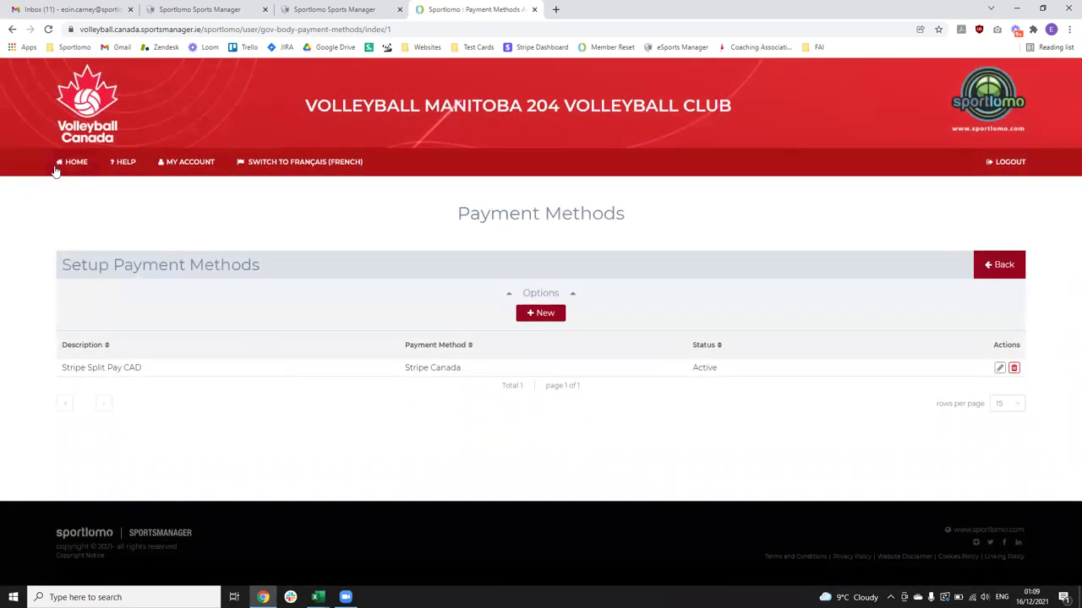
click(55, 171)
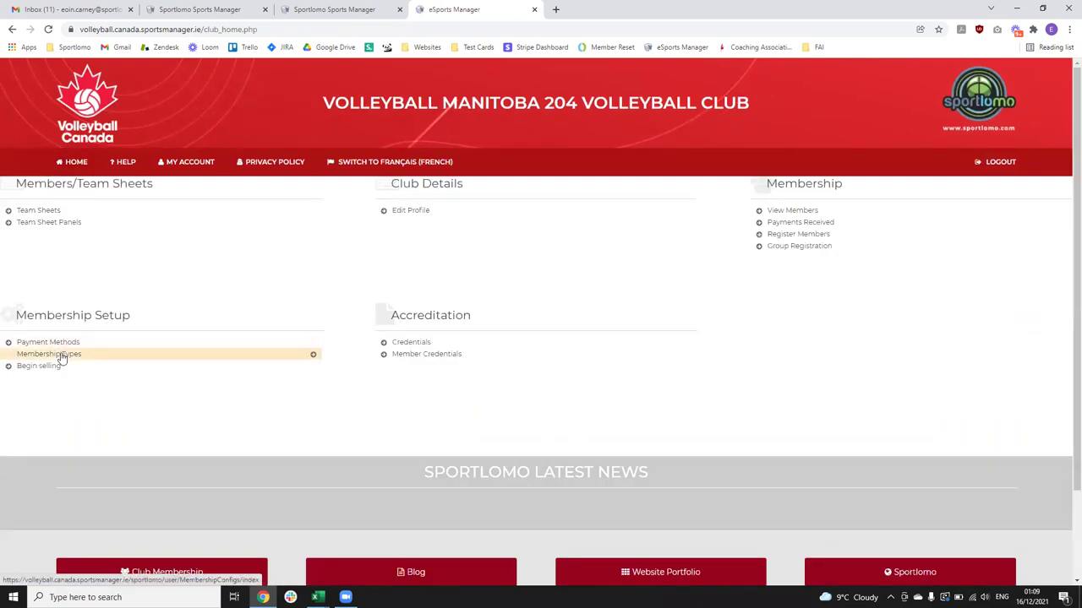
click(62, 355)
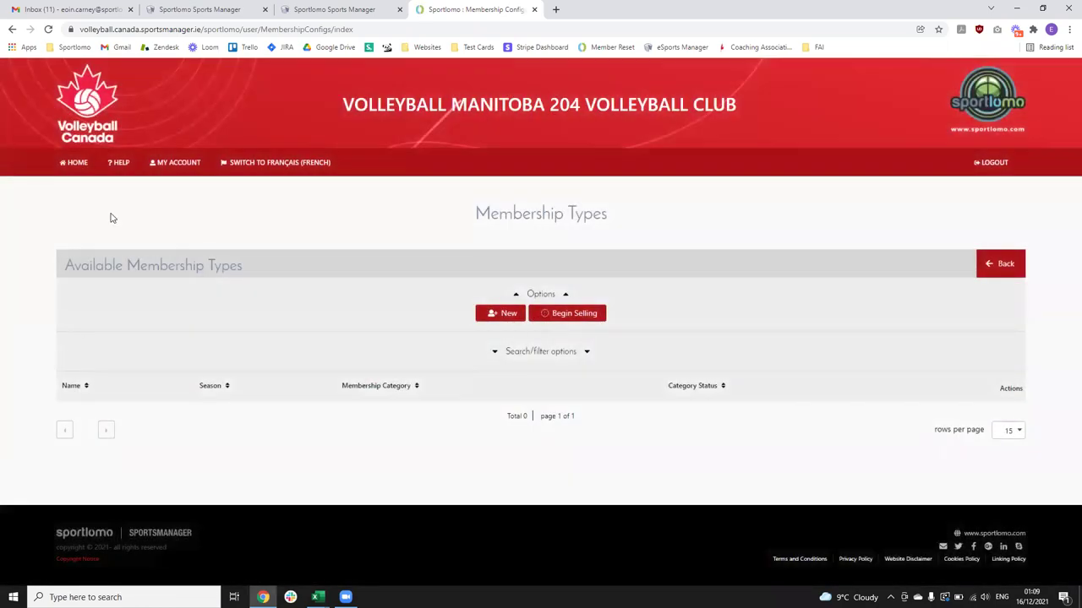
click(11, 29)
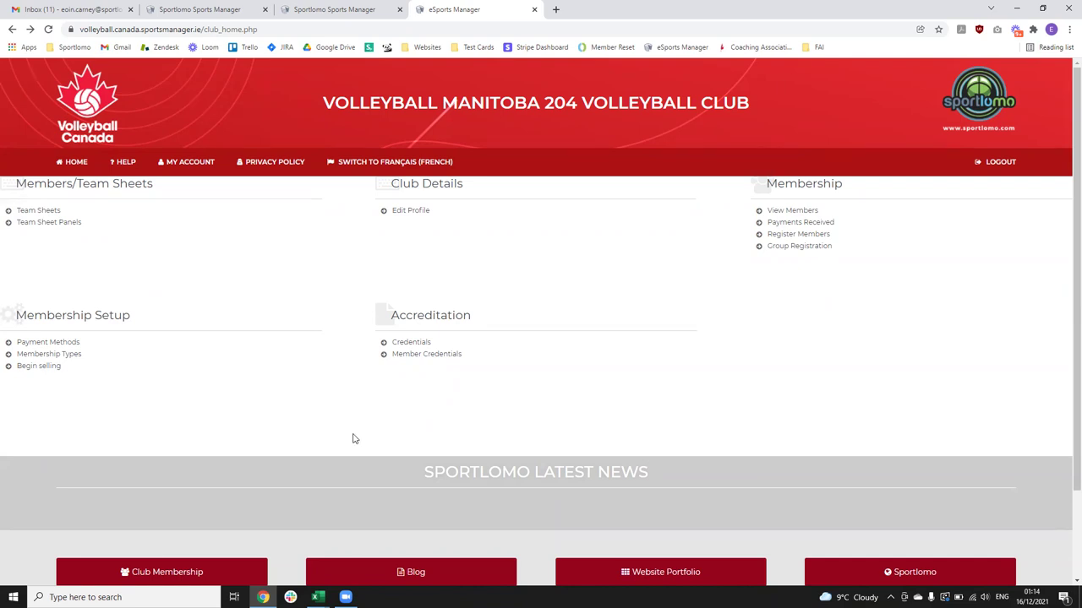
click(204, 8)
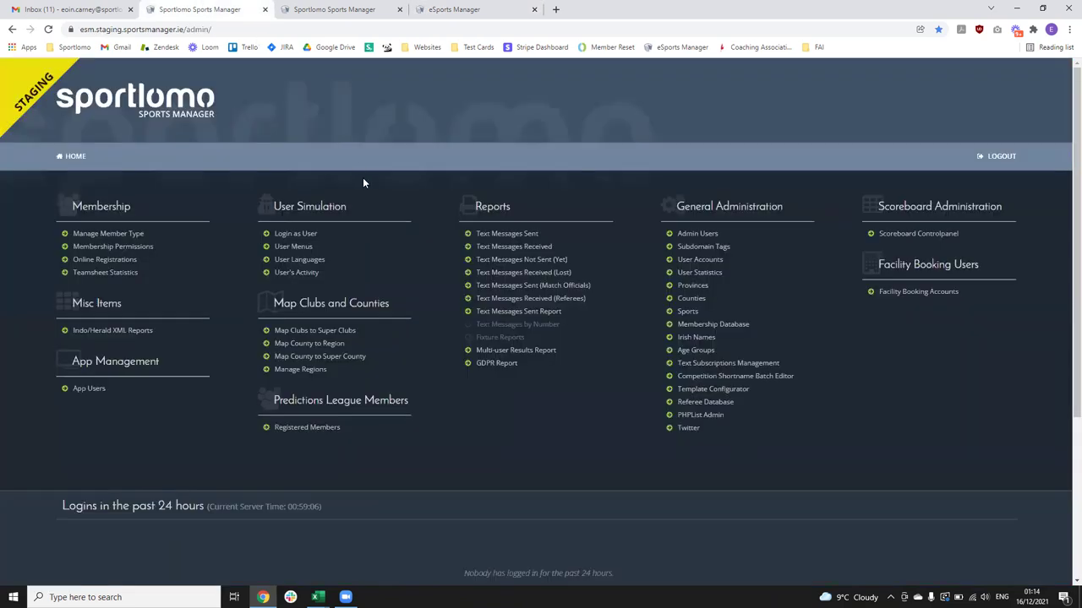
click(350, 236)
text(204)
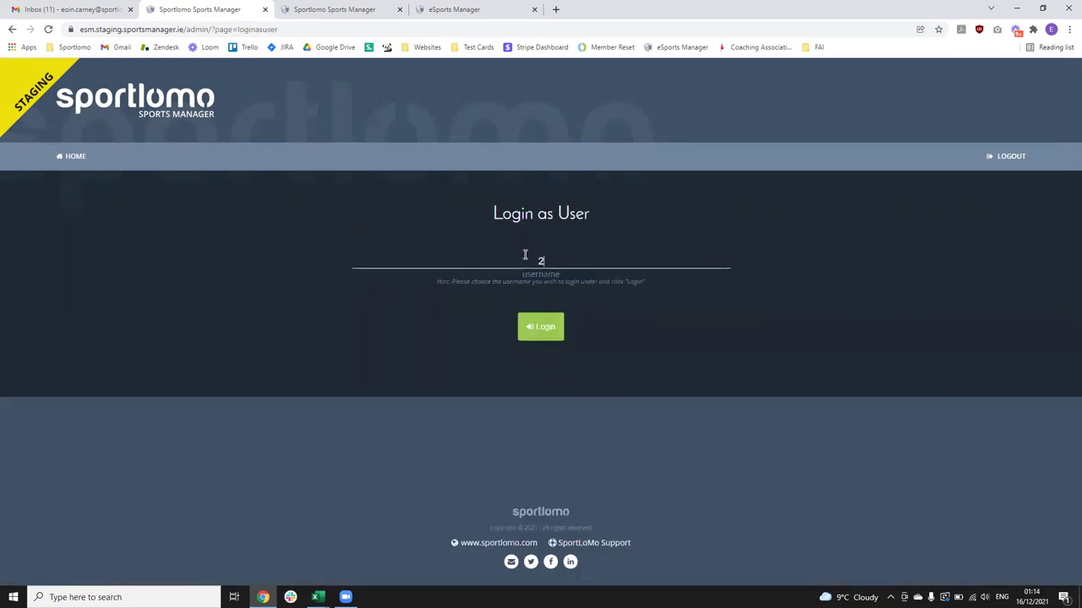
click(544, 274)
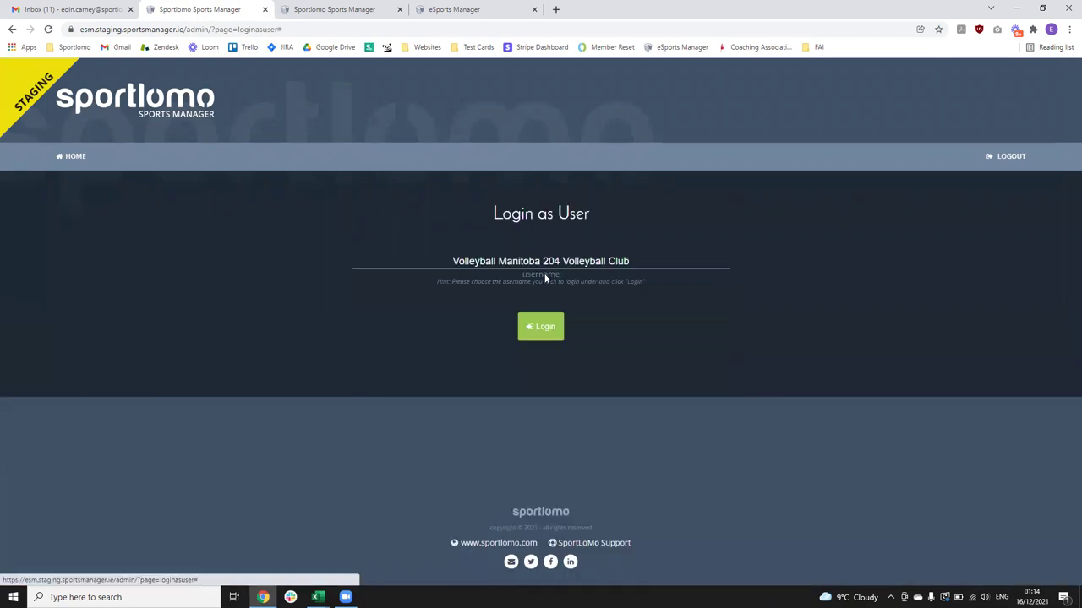
click(544, 324)
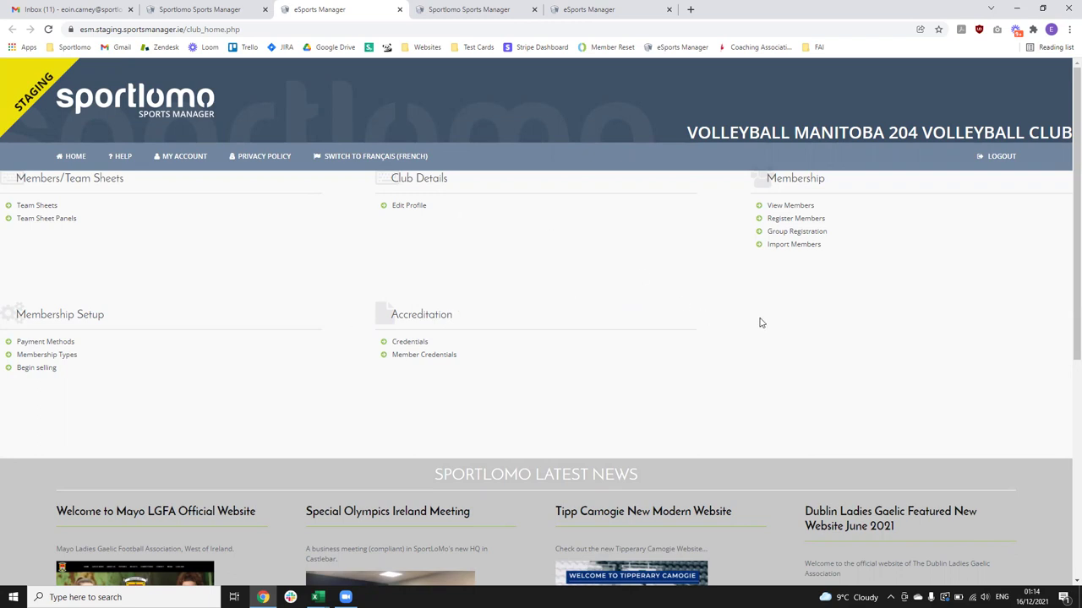
Open Membership Types and scroll through the 6 active types, including TEST - Competitive Player
click(104, 362)
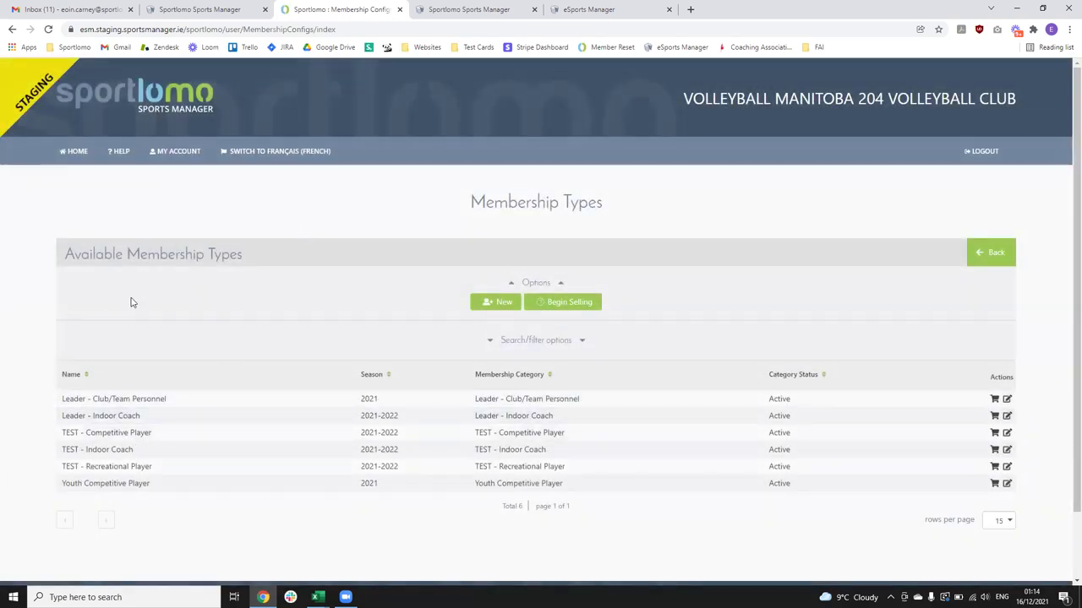
scroll(131, 302, down, 2)
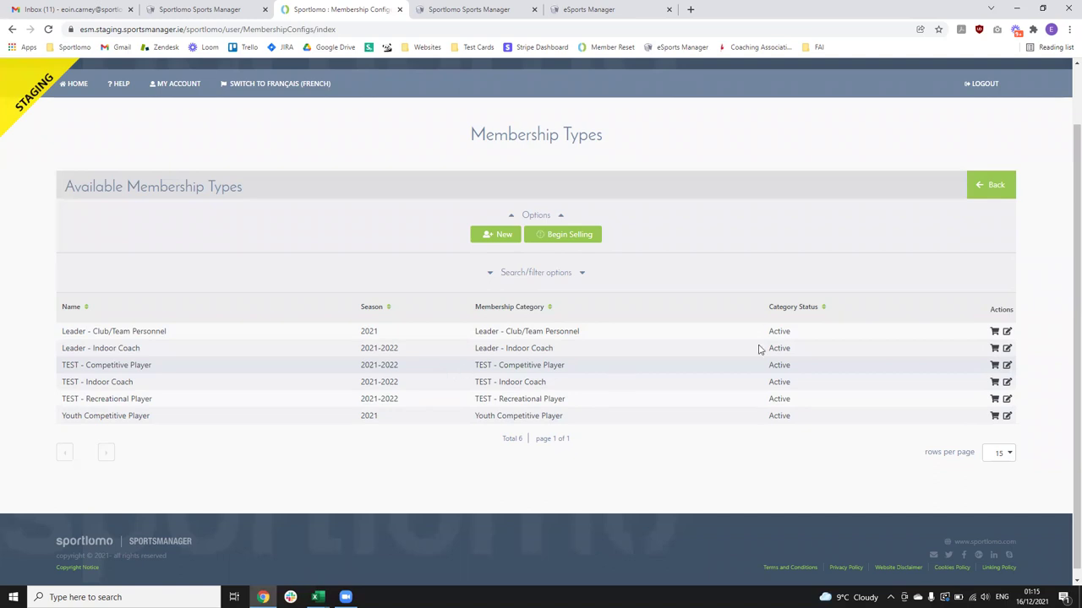
Edit the TEST - Competitive Player membership type using its pencil icon in Actions
click(1008, 366)
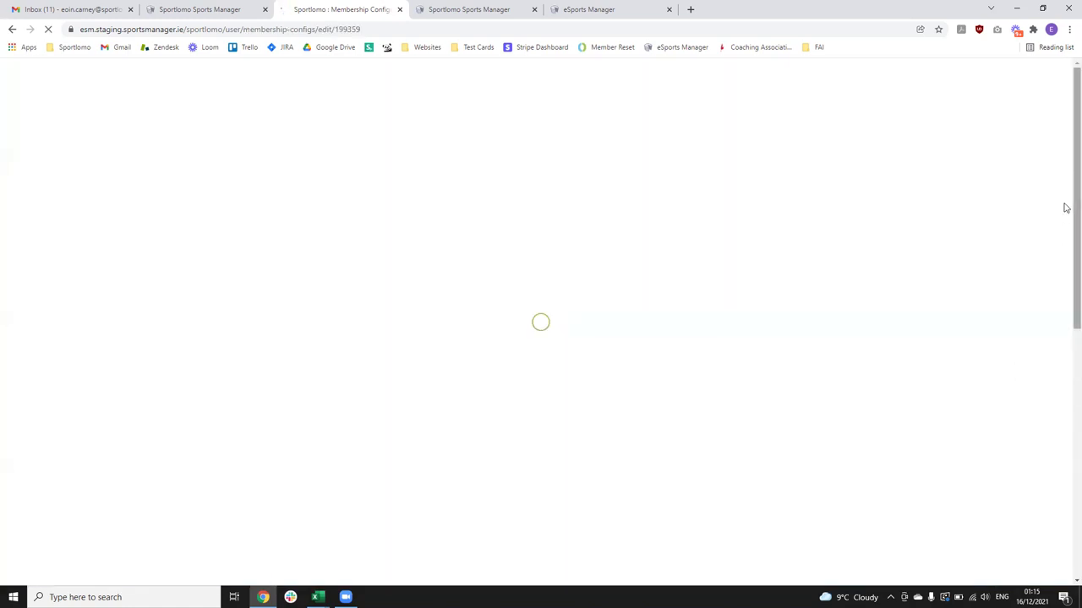
Inspect the Visible Fields, including the First Name label and description, then go Back unchanged
scroll(1065, 208, down, 5)
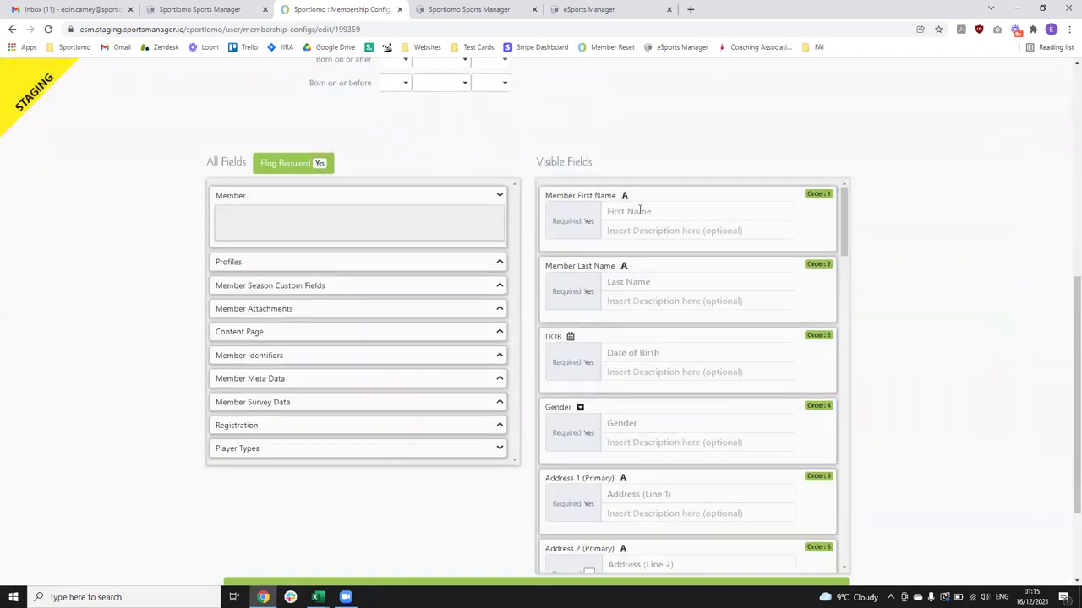
click(648, 229)
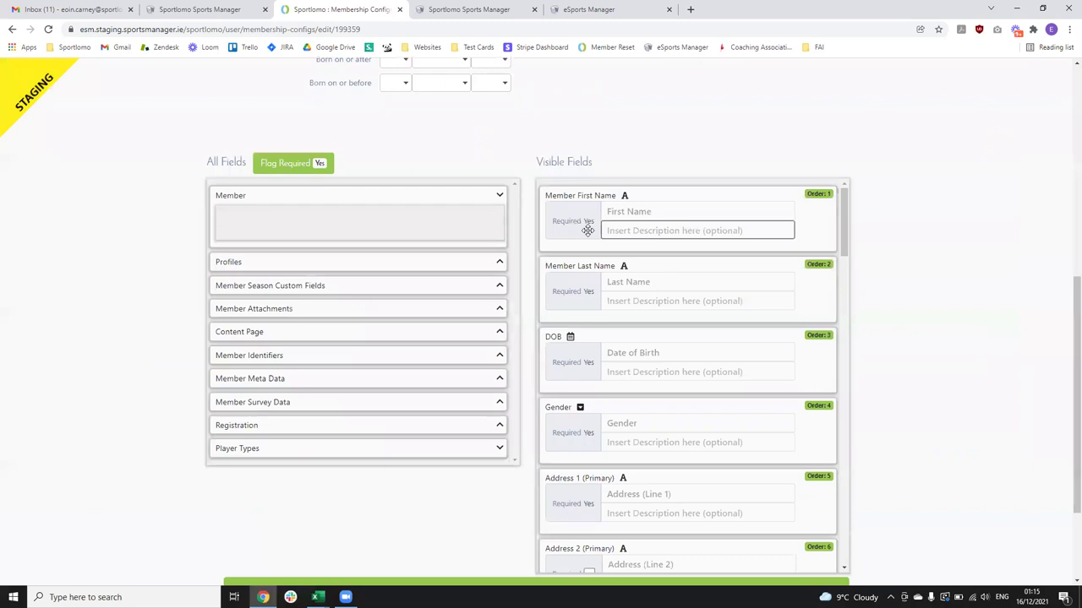
click(651, 208)
drag(841, 215, 853, 206)
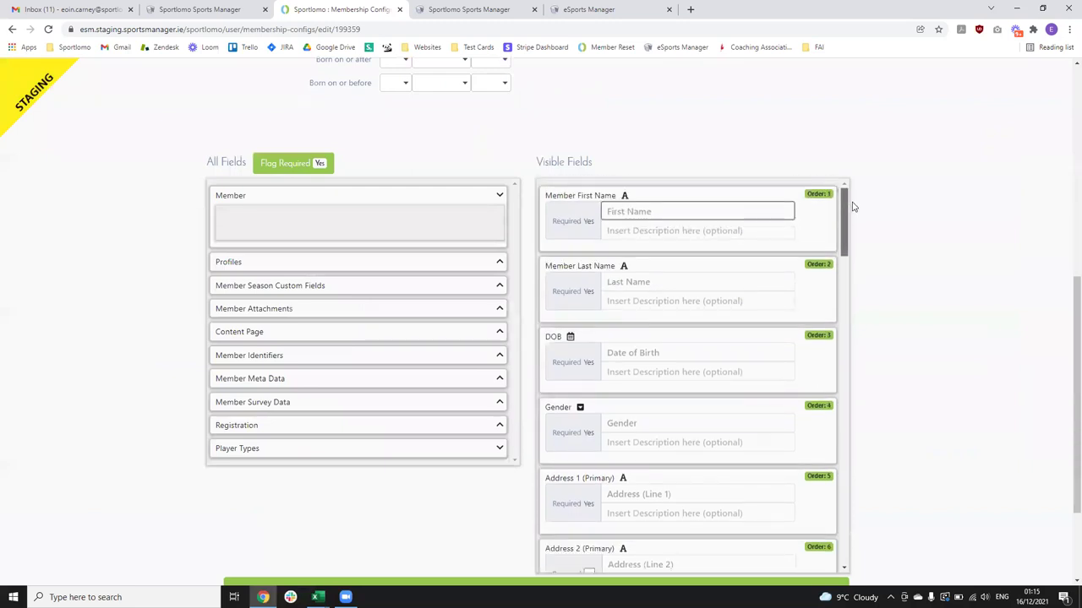
click(937, 250)
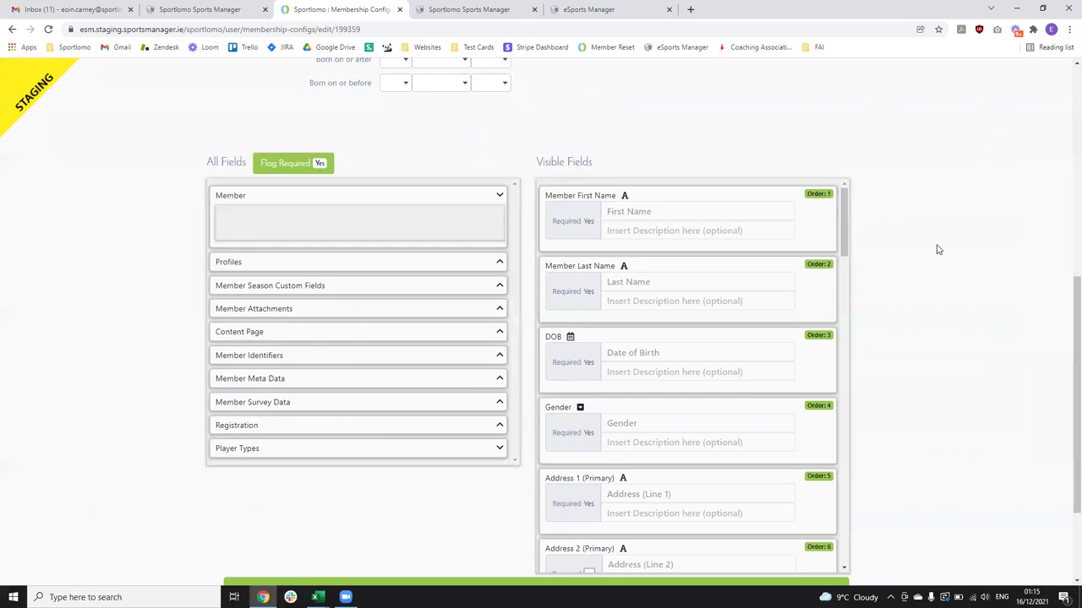
scroll(937, 249, down, 1)
drag(850, 205, 854, 497)
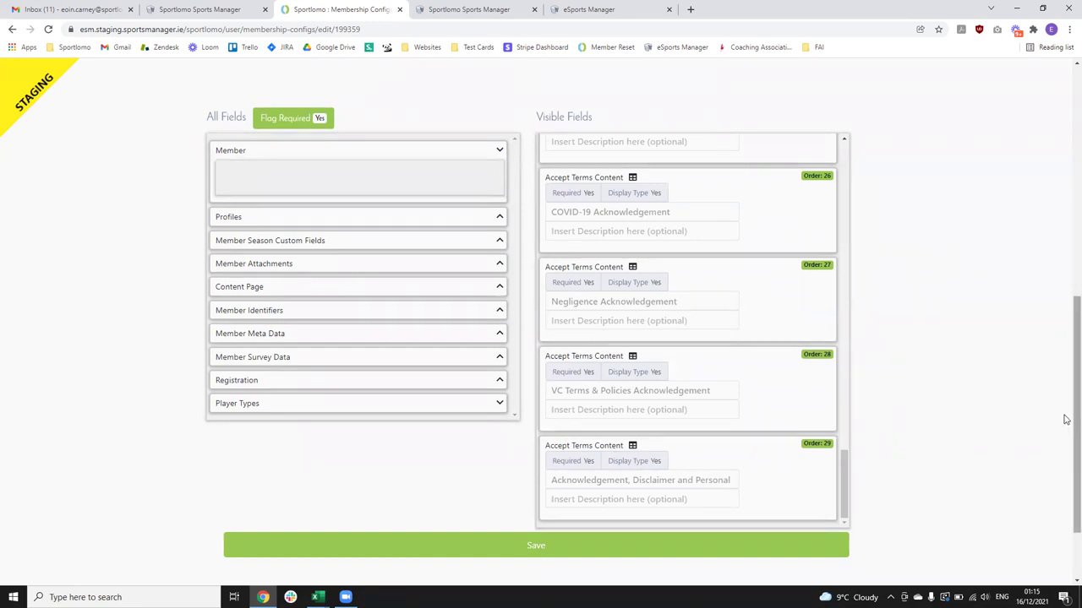
drag(1065, 418, 1067, 216)
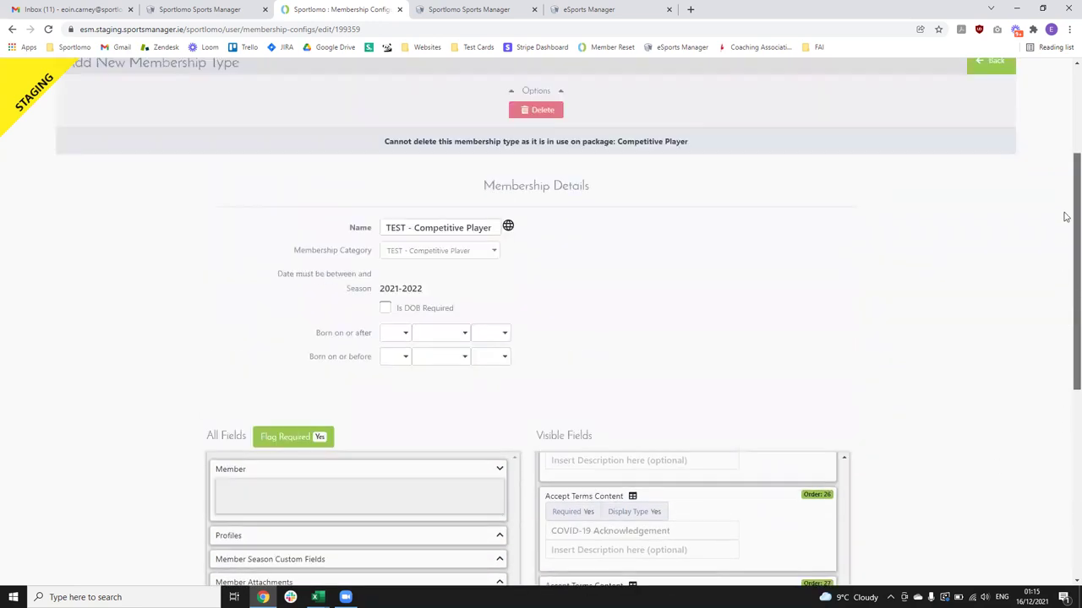
click(1005, 207)
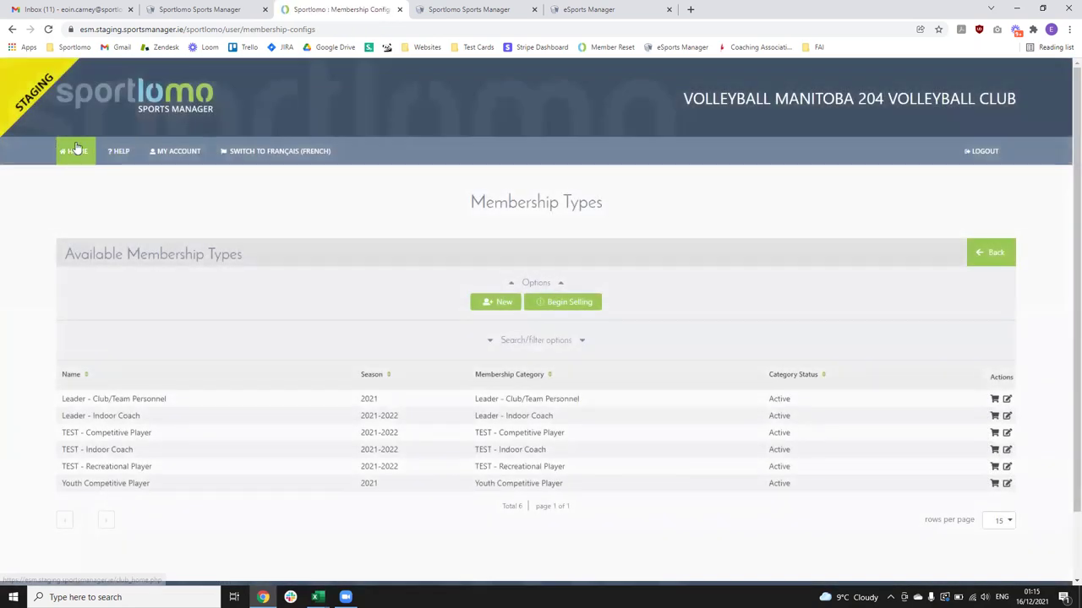
Go HOME and open Begin selling to list the Competitive Player and Coach packages
click(76, 150)
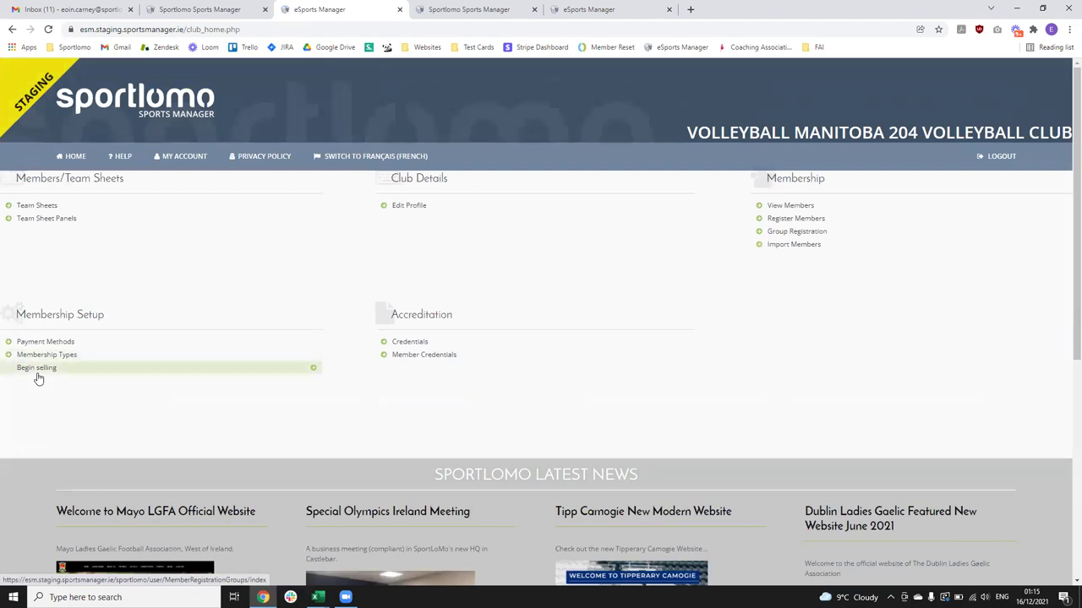
click(37, 374)
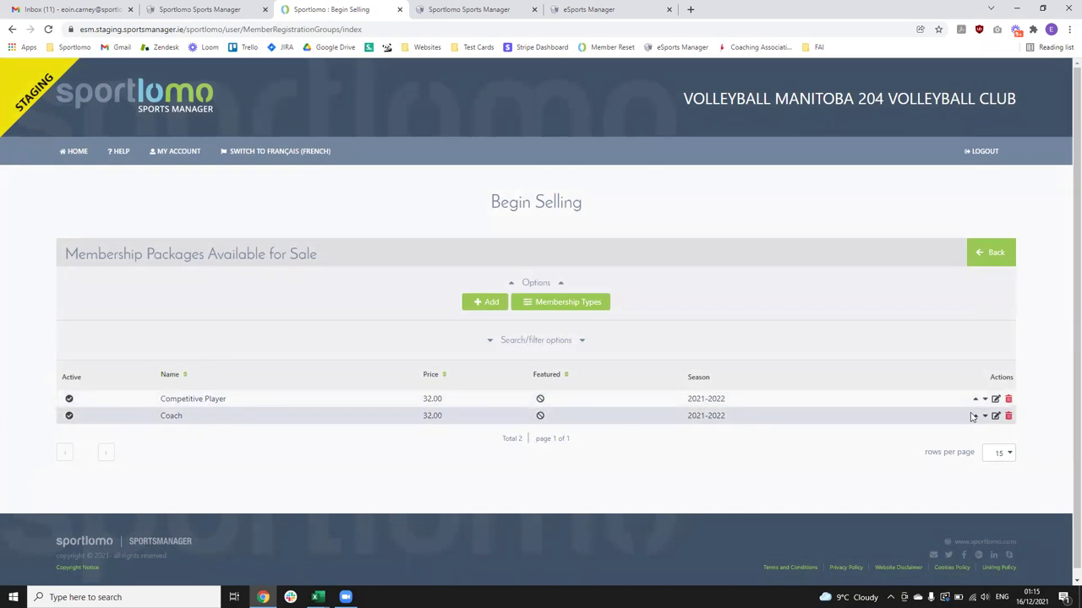
Review the Coach package, priced 33.49 for users, then return HOME
click(994, 417)
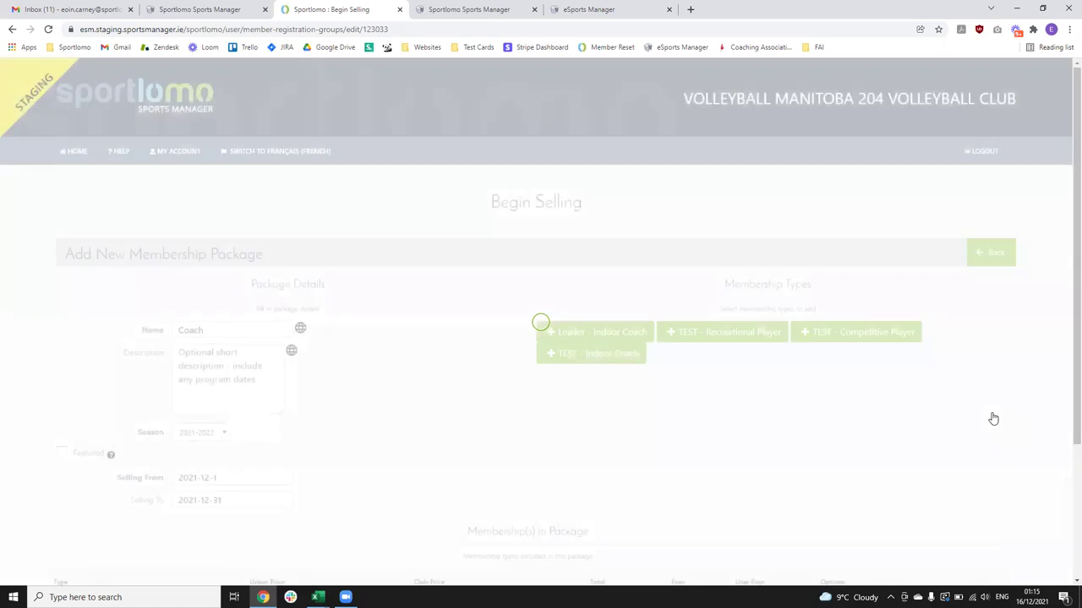
scroll(1065, 321, down, 2)
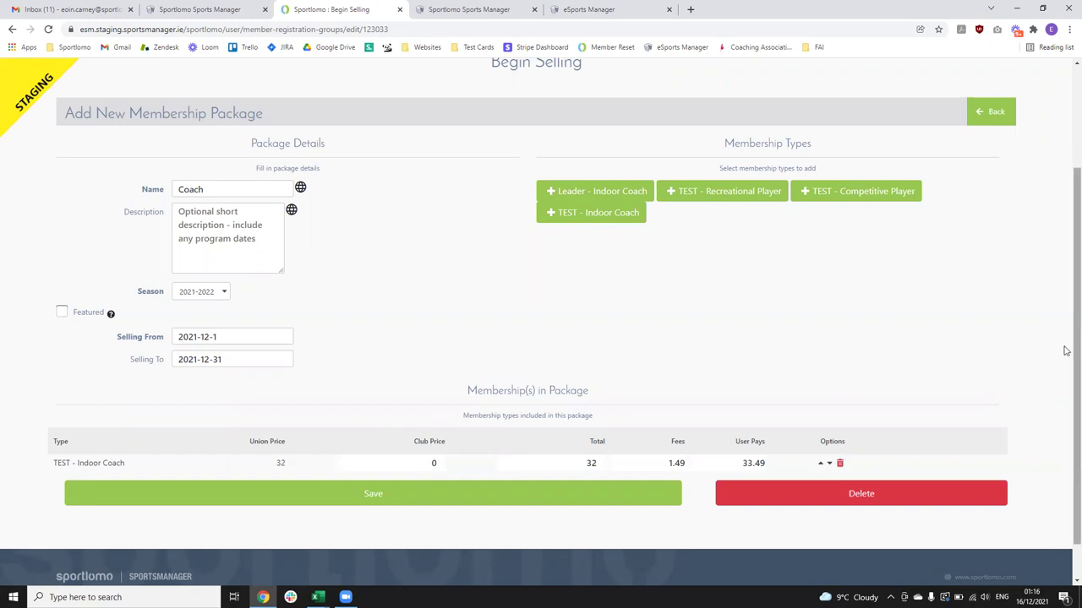
scroll(1066, 317, up, 1)
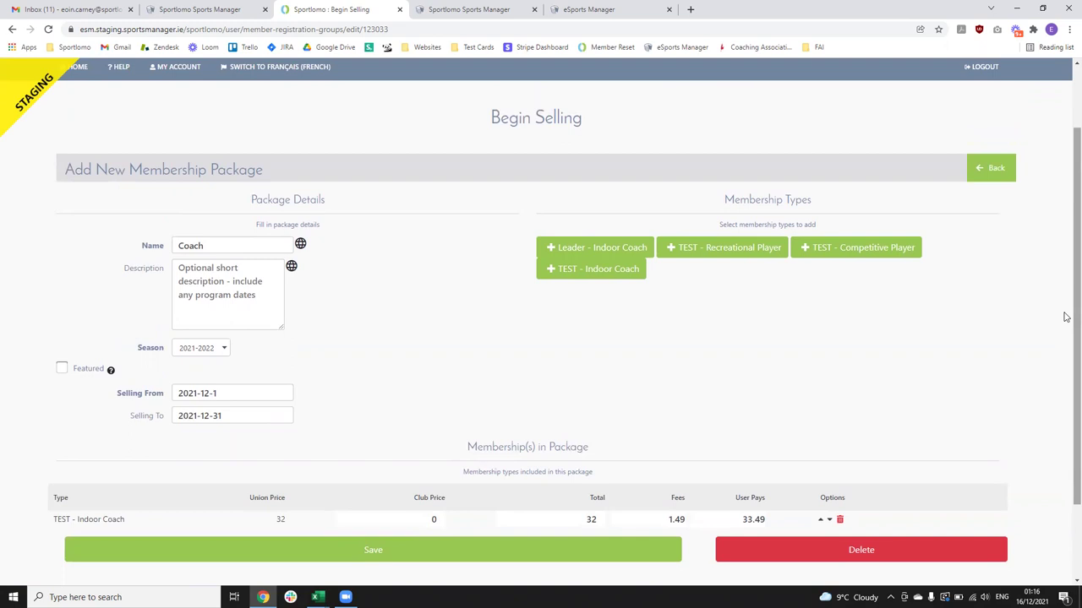
scroll(1067, 317, up, 1)
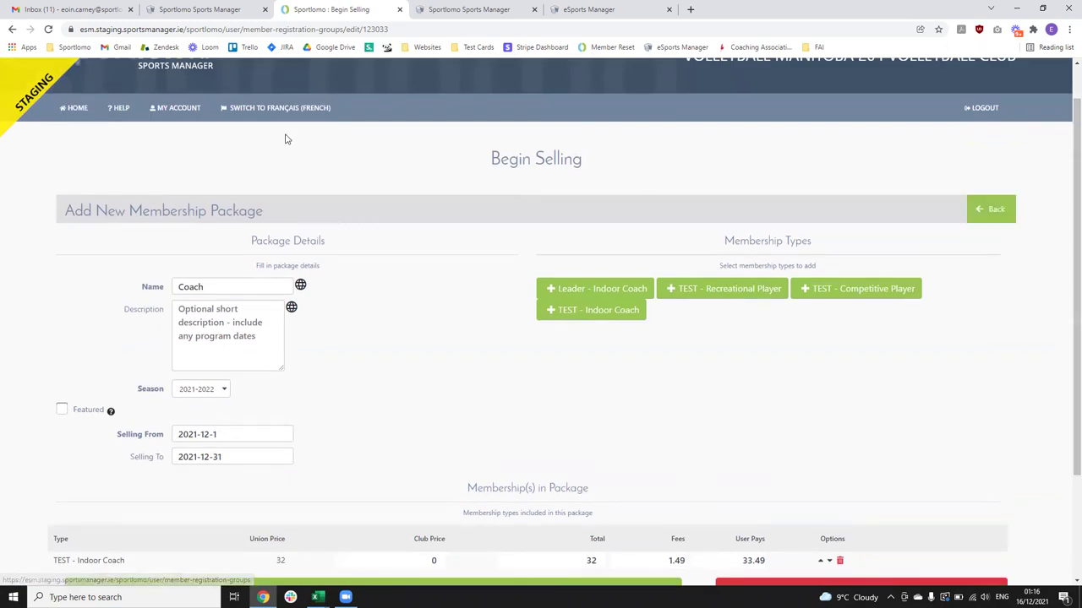
click(78, 110)
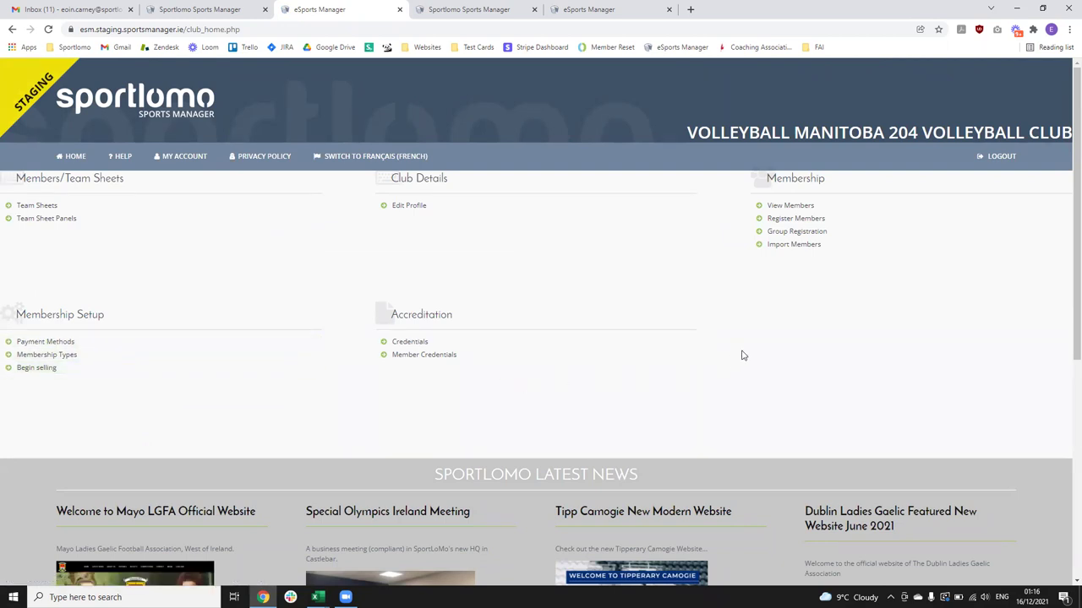
Open Group Registration, scroll the form, and focus the Registration Email field
click(797, 232)
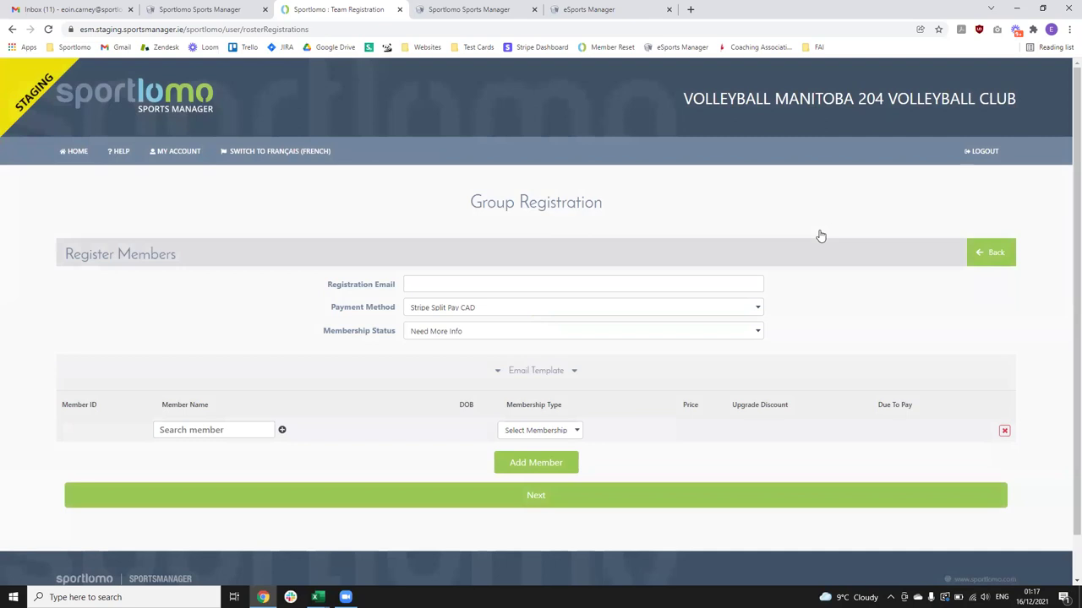
scroll(1065, 302, down, 1)
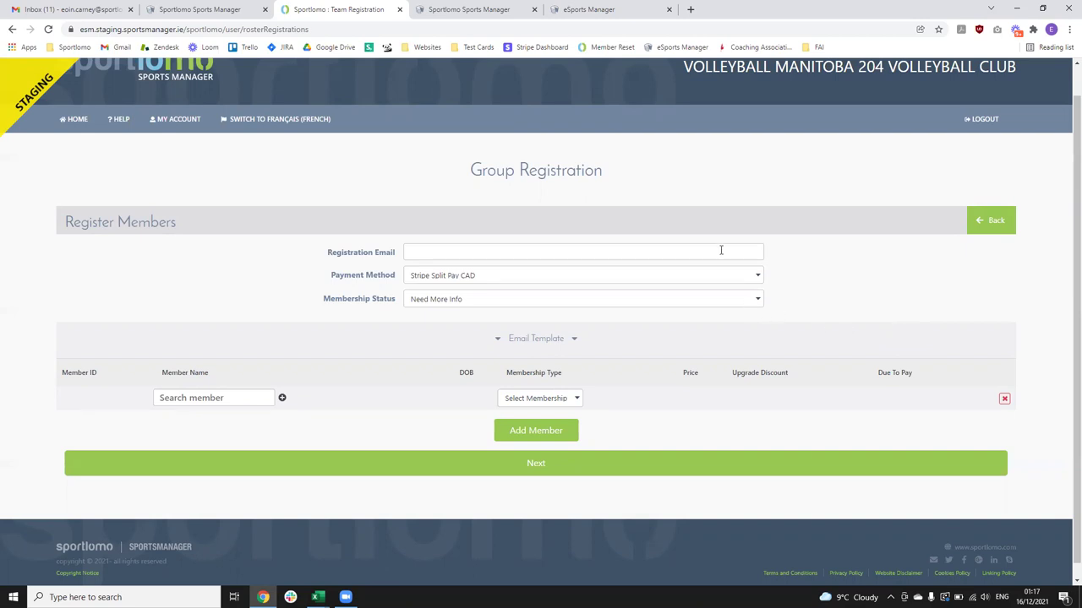
triple_click(346, 254)
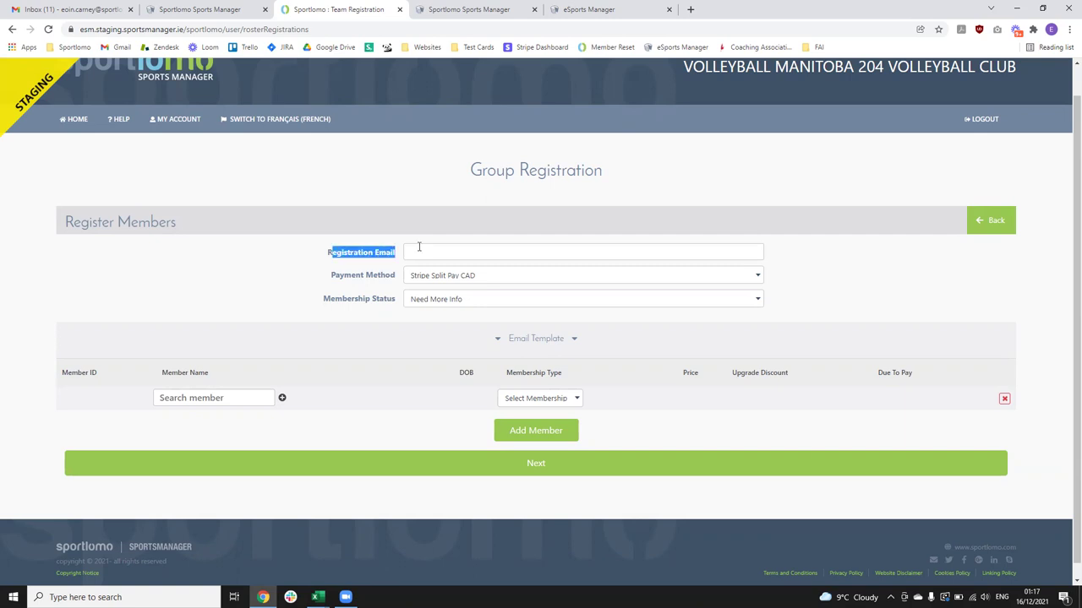
click(418, 248)
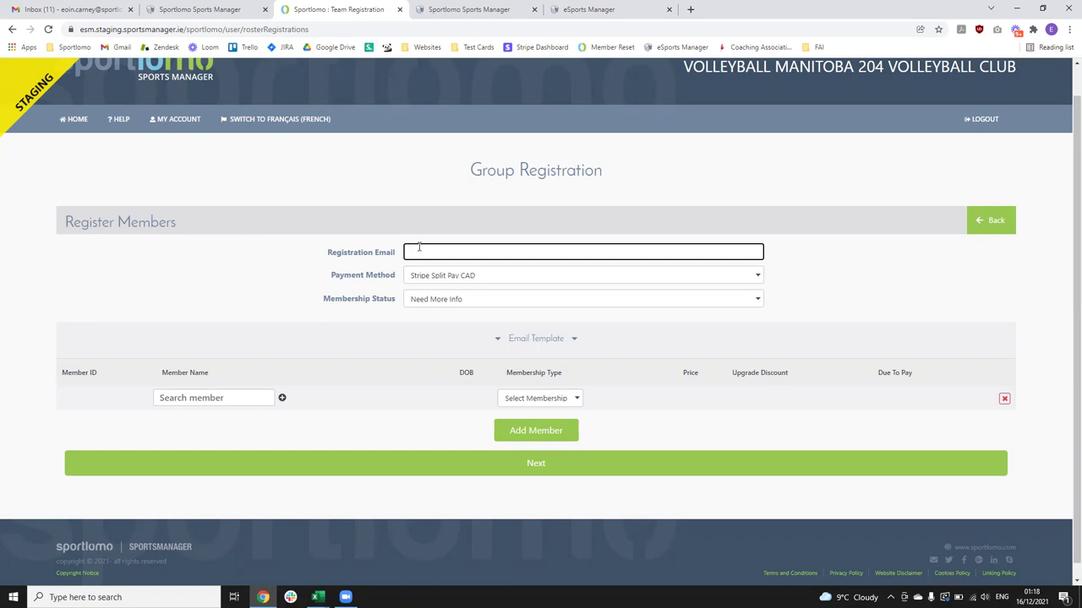
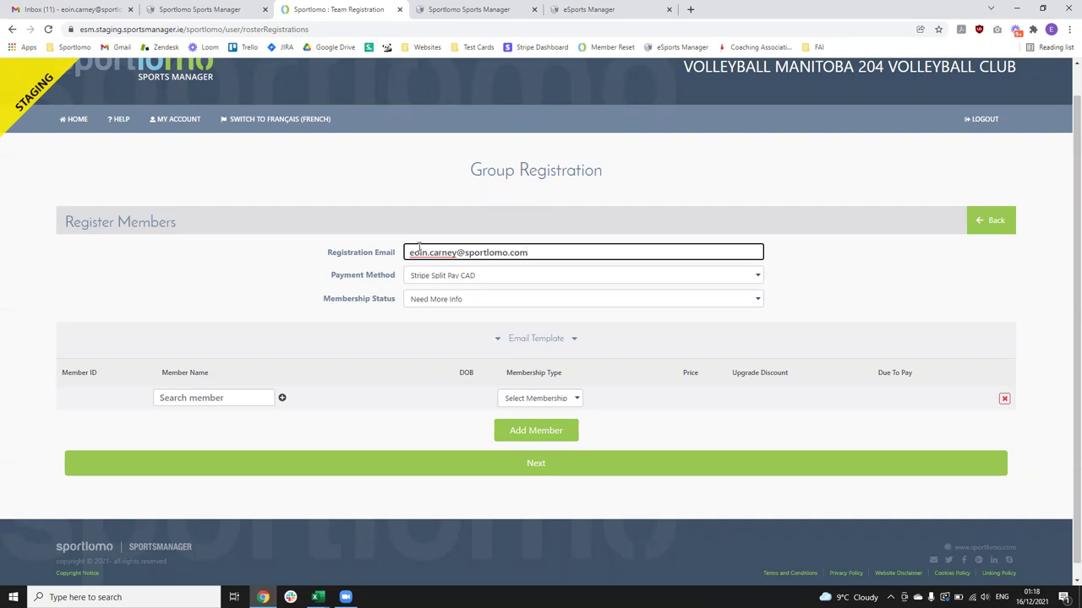
Enter the contact's e-mail as Registration Email and keep Stripe Split Pay CAD as payment method
click(421, 277)
click(420, 279)
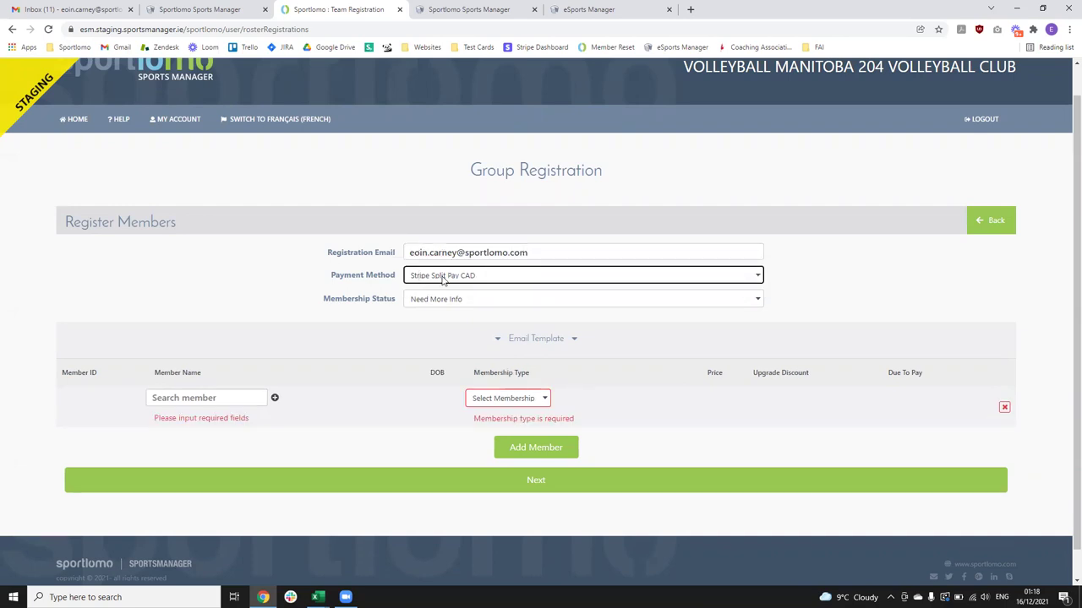
click(433, 281)
click(433, 280)
click(553, 217)
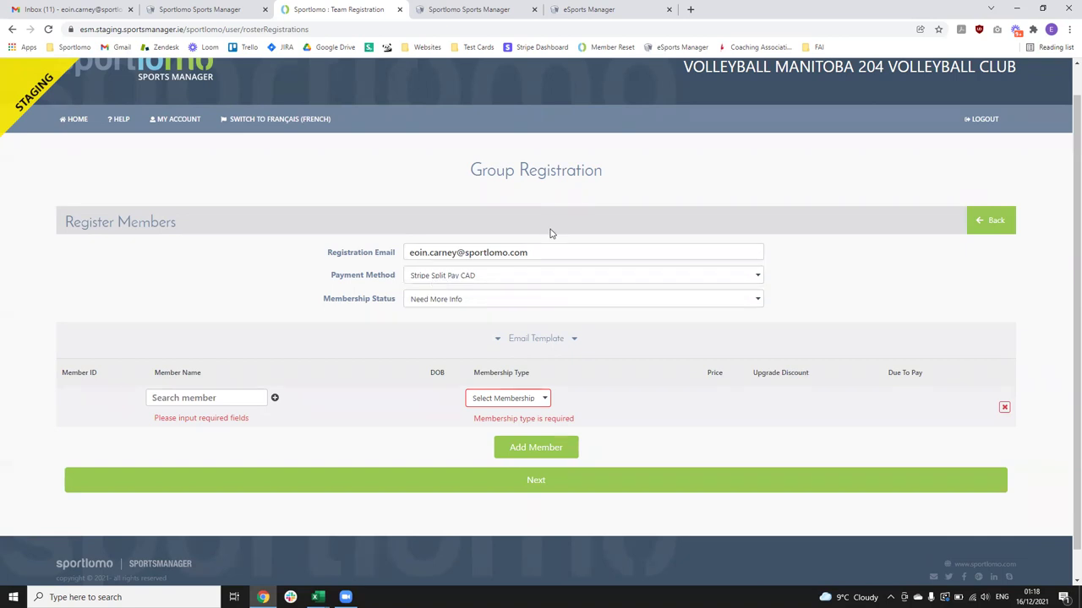
Keep Need More Info as the Membership Status
click(523, 300)
click(523, 300)
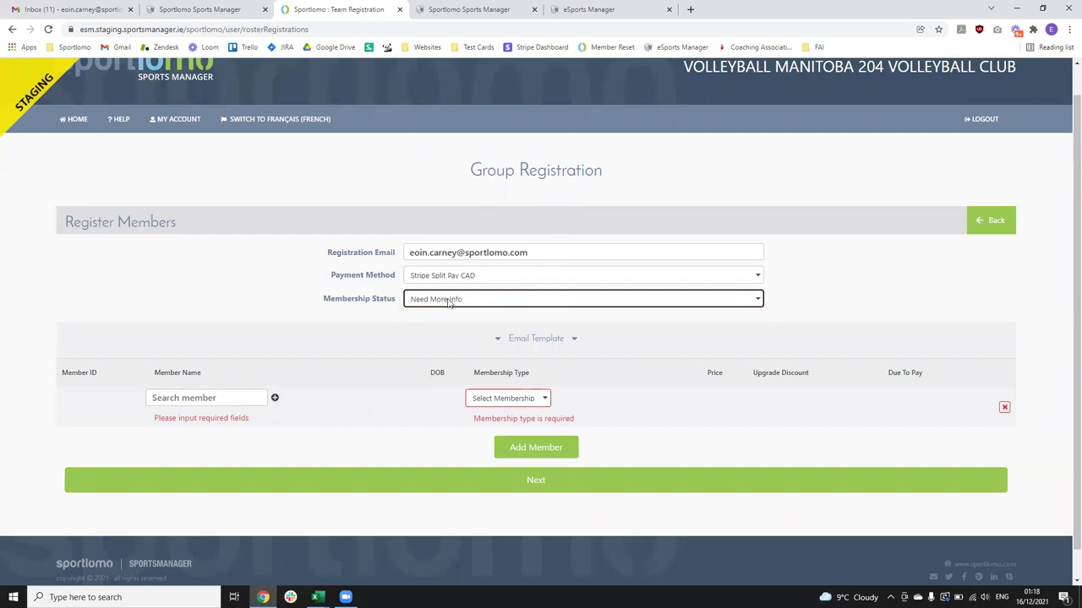
click(427, 318)
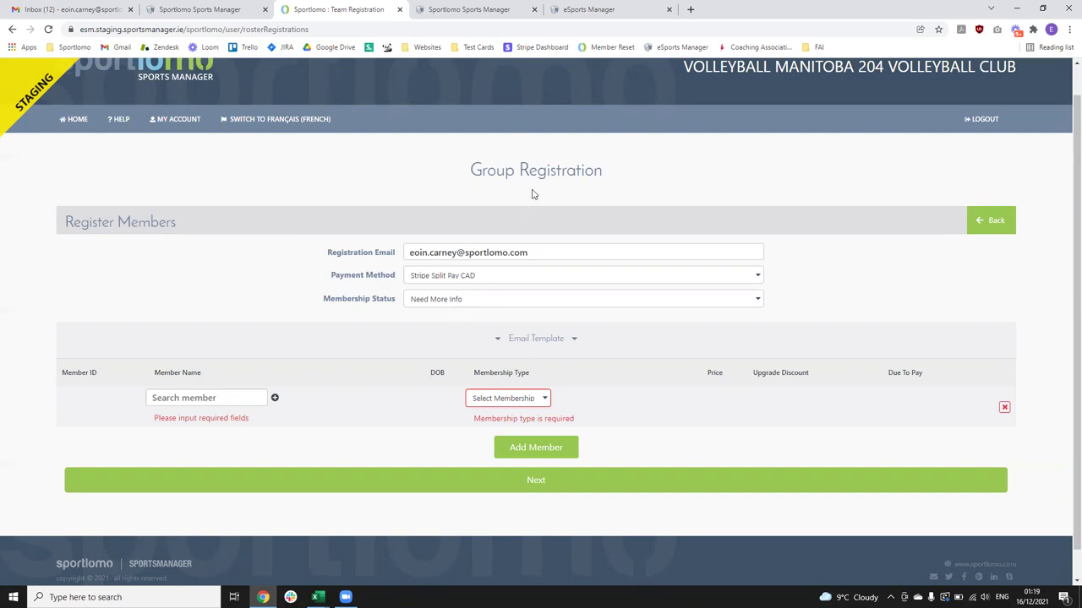
scroll(532, 195, down, 1)
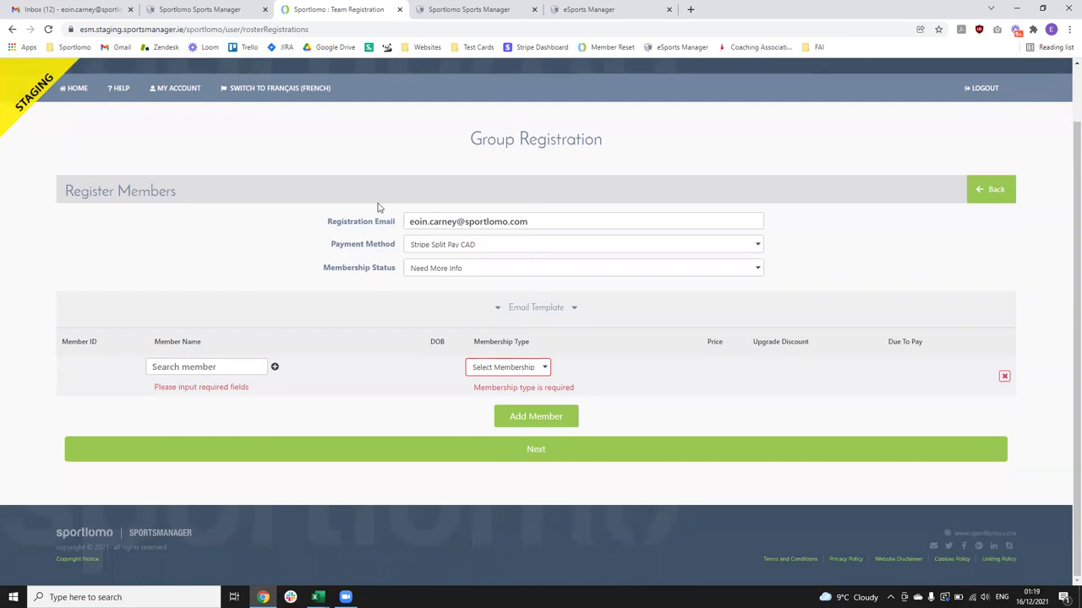
Expand the Email Template, delete its text, then undo to restore it
click(512, 317)
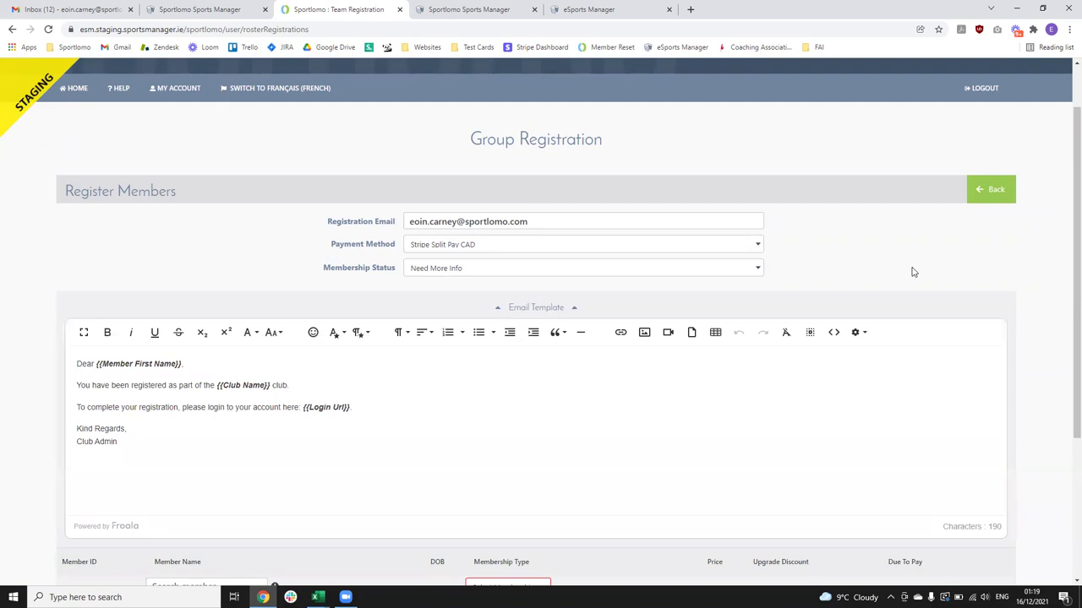
scroll(913, 272, down, 1)
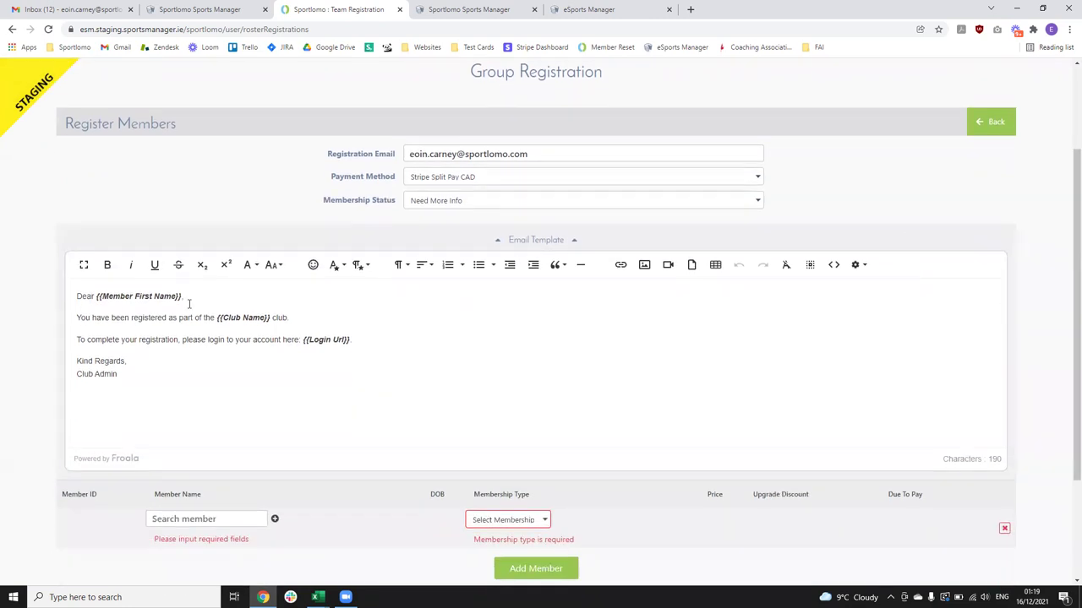
drag(145, 372, 31, 266)
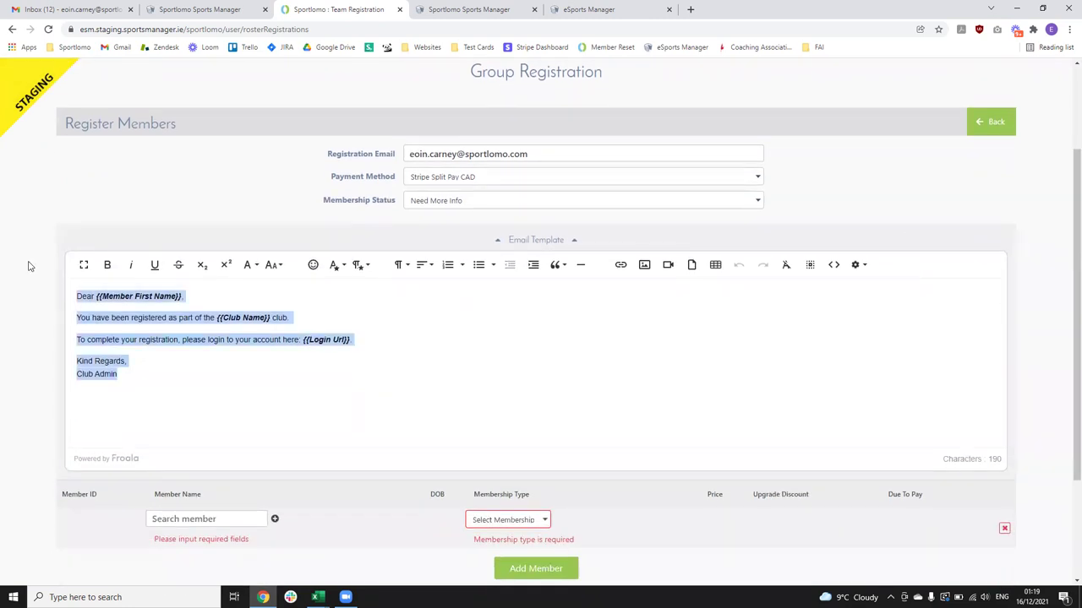
key(BackSpace)
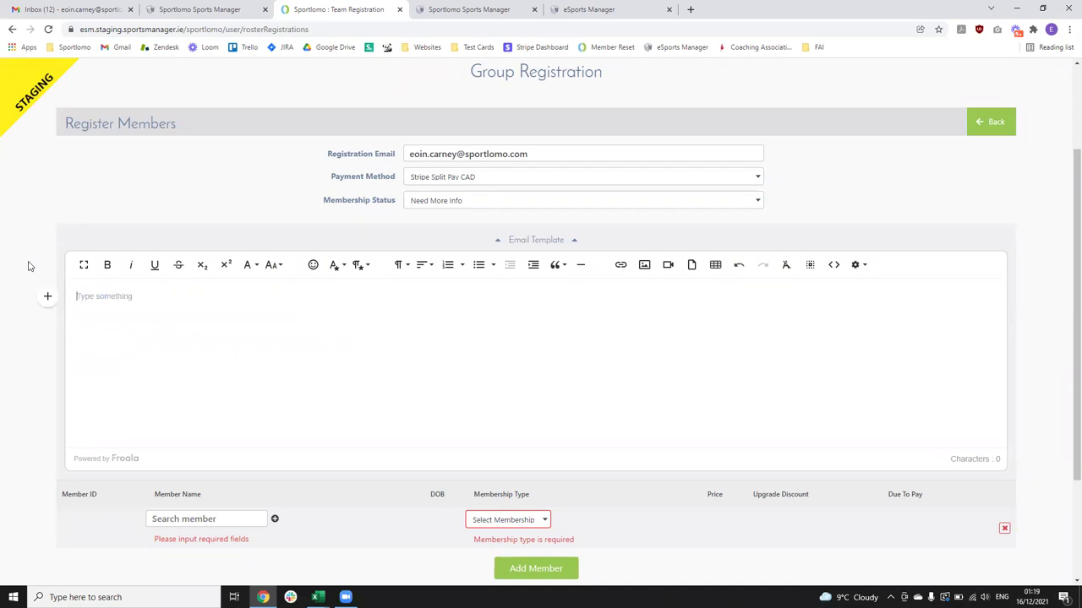
key(ctrl+z)
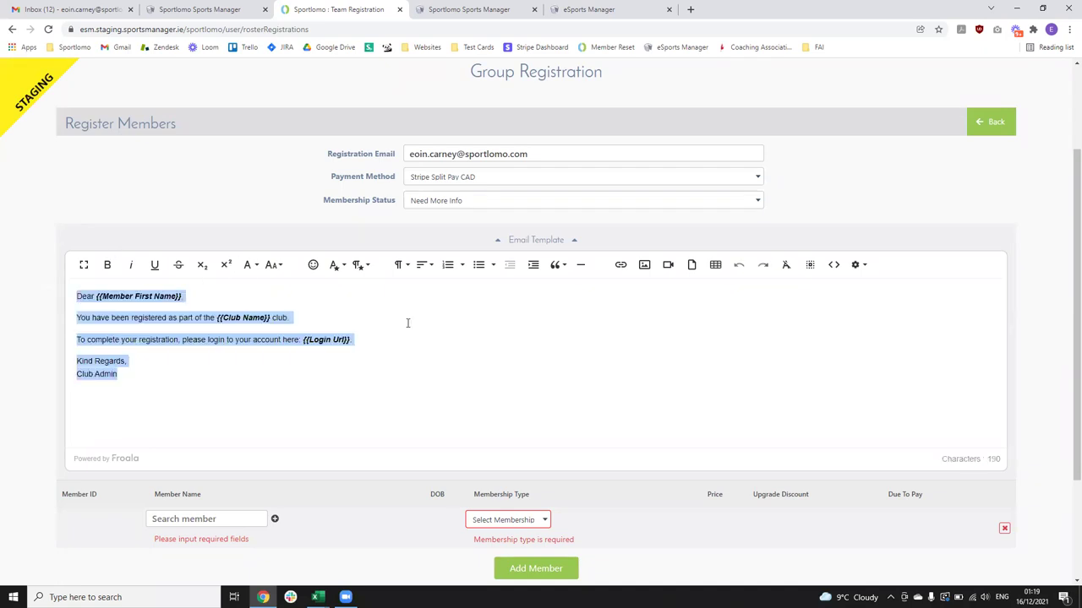
click(437, 325)
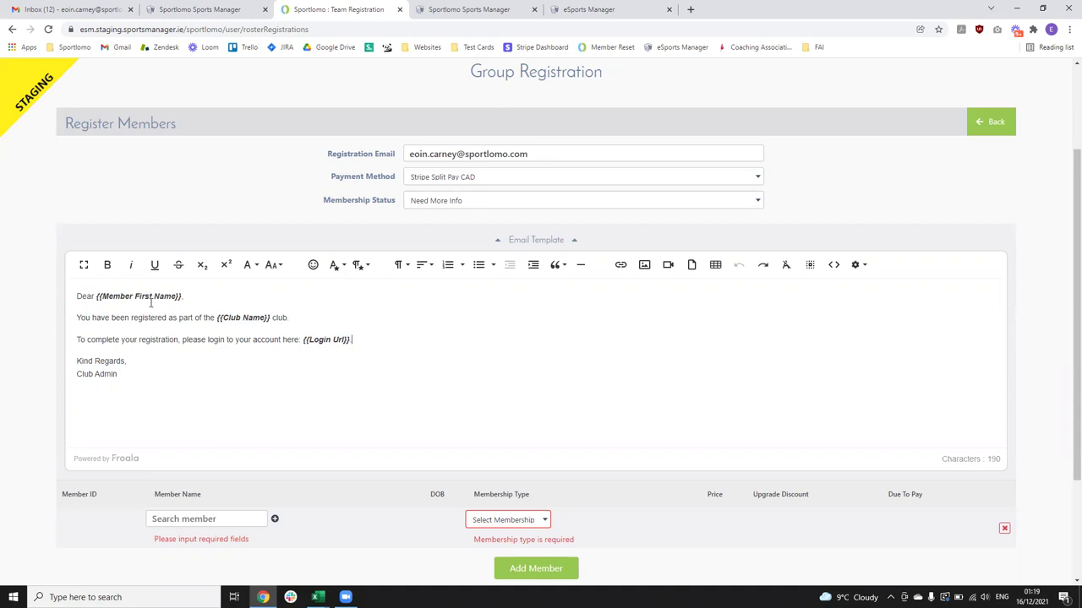
Reselect all the template text and delete it, leaving 0 characters
scroll(180, 213, down, 1)
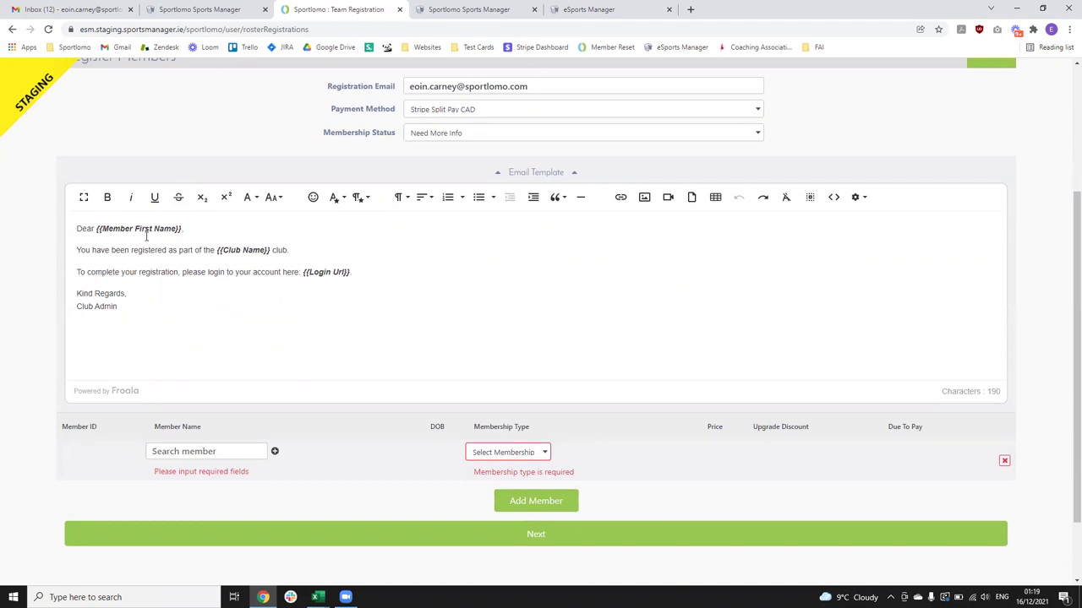
drag(154, 304, 40, 236)
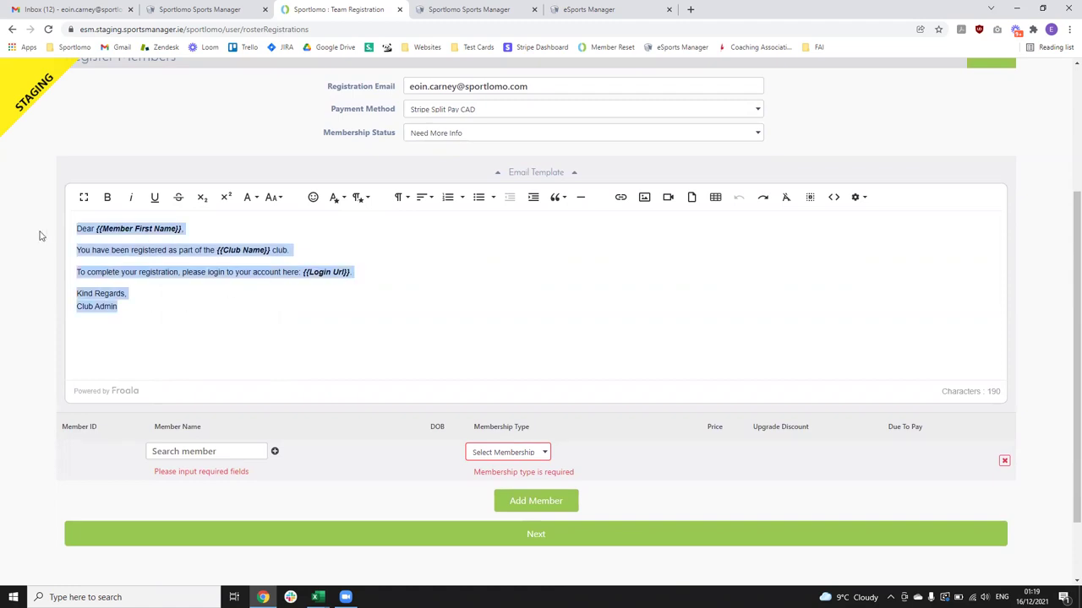
key(Delete)
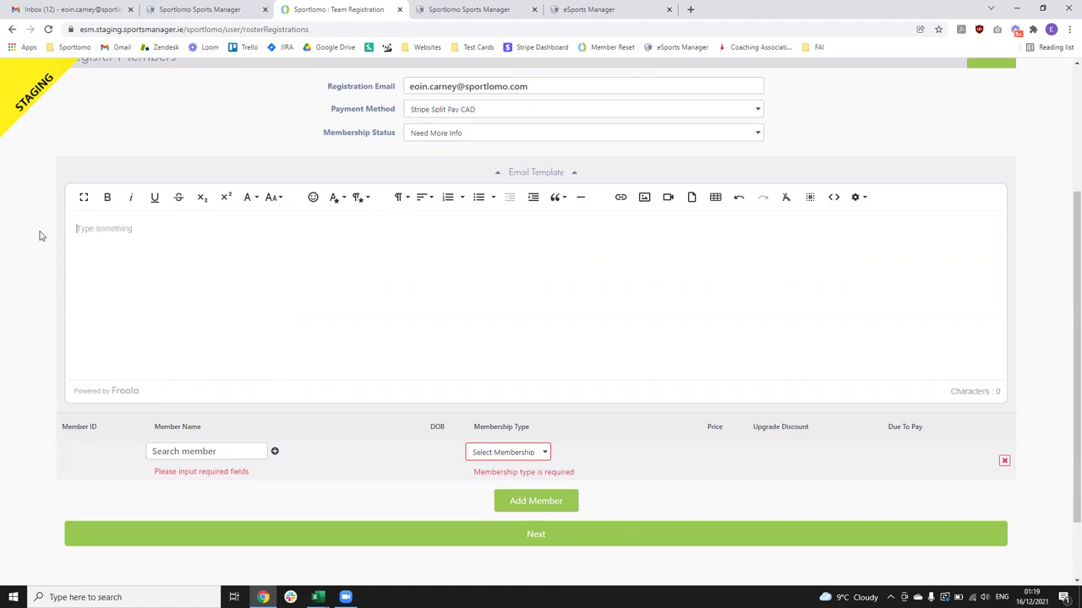
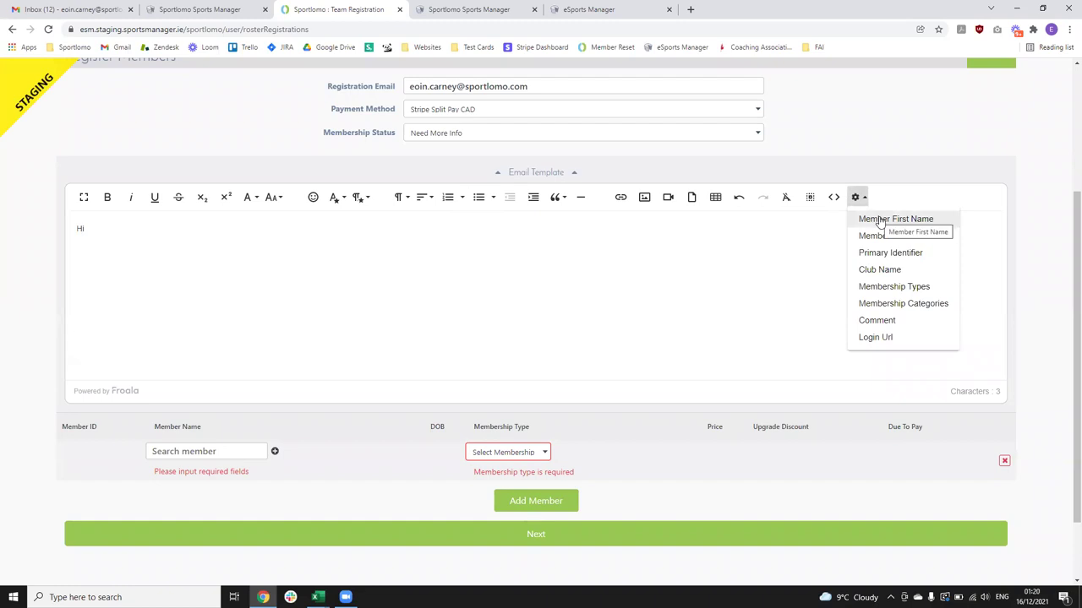
Write 'Hi {{Member First Name}}, You have registered into the {{Club Name}}'
click(879, 219)
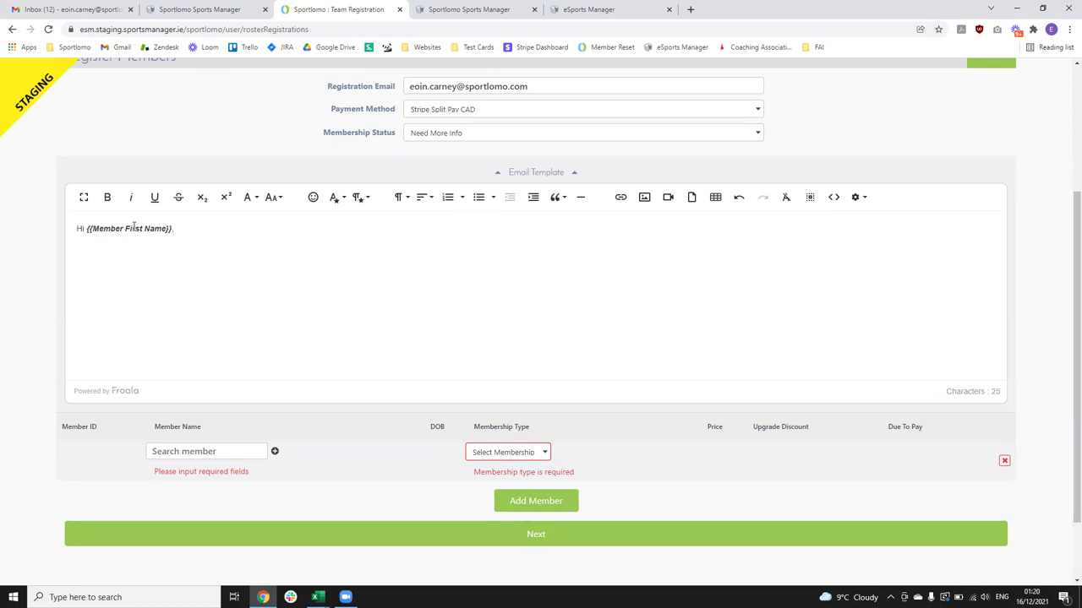
text(You have registered in)
key(BackSpace)
text(to the)
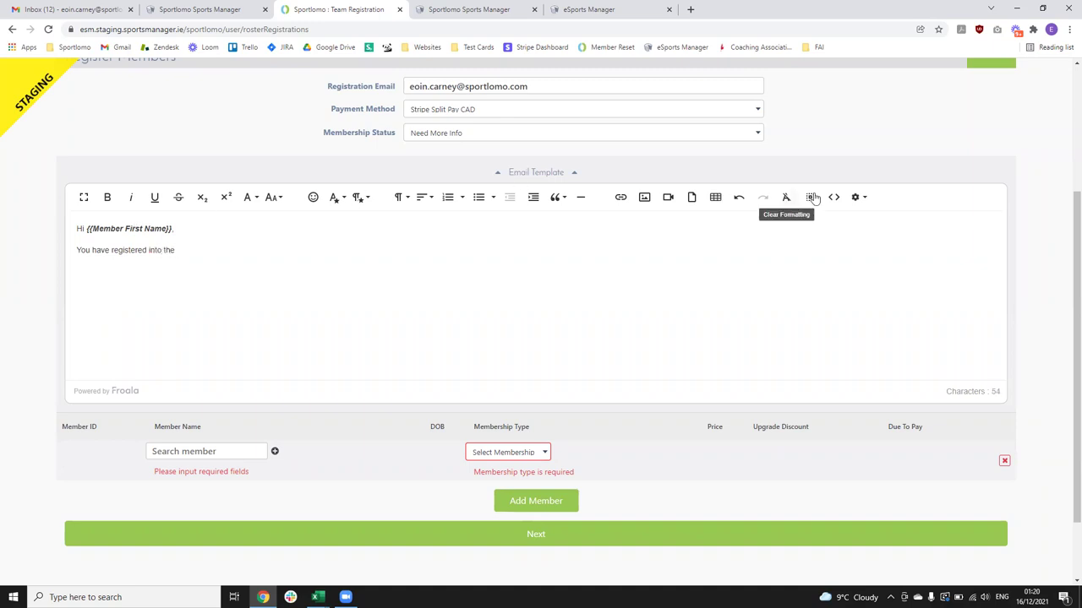
click(856, 198)
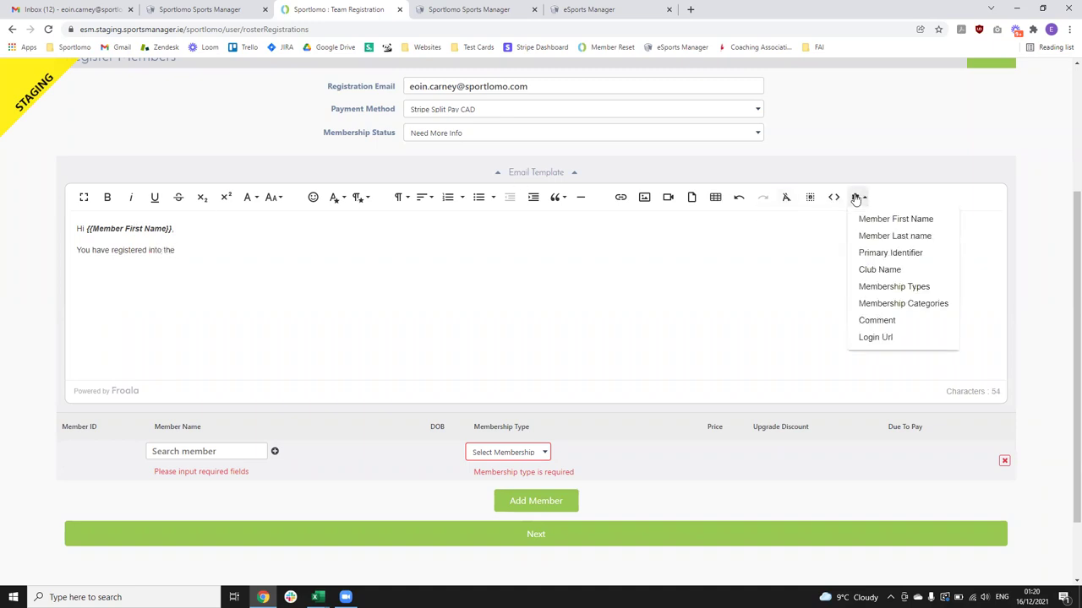
click(883, 270)
Add the line 'Please login to our account to complete your registration'
text(Pease)
key(BackSpace)
key(BackSpace)
key(BackSpace)
key(BackSpace)
key(BackSpace)
text(Please login )
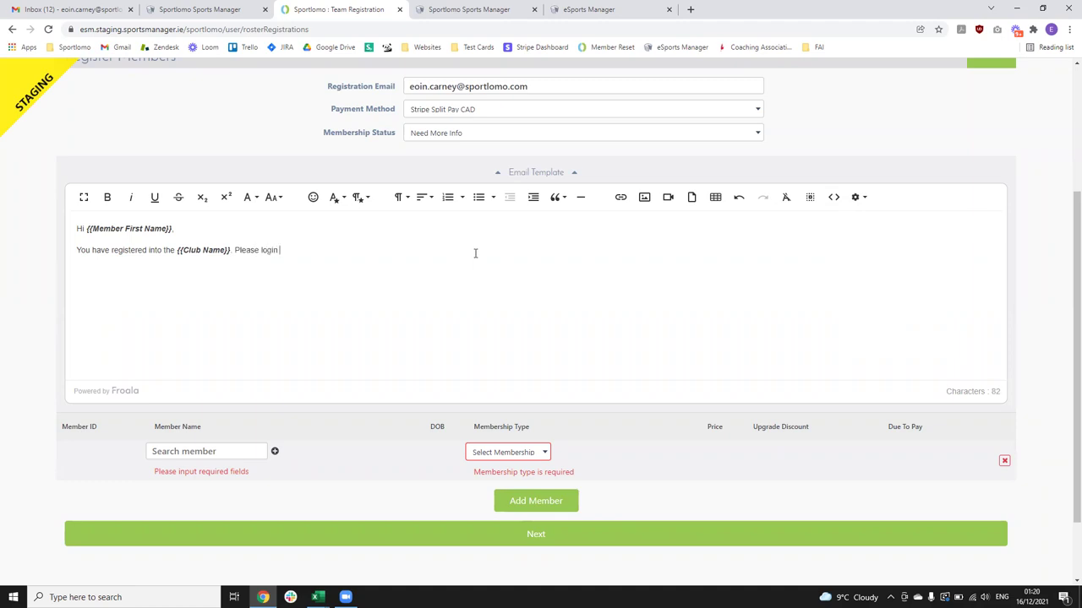
text(to our account to complet)
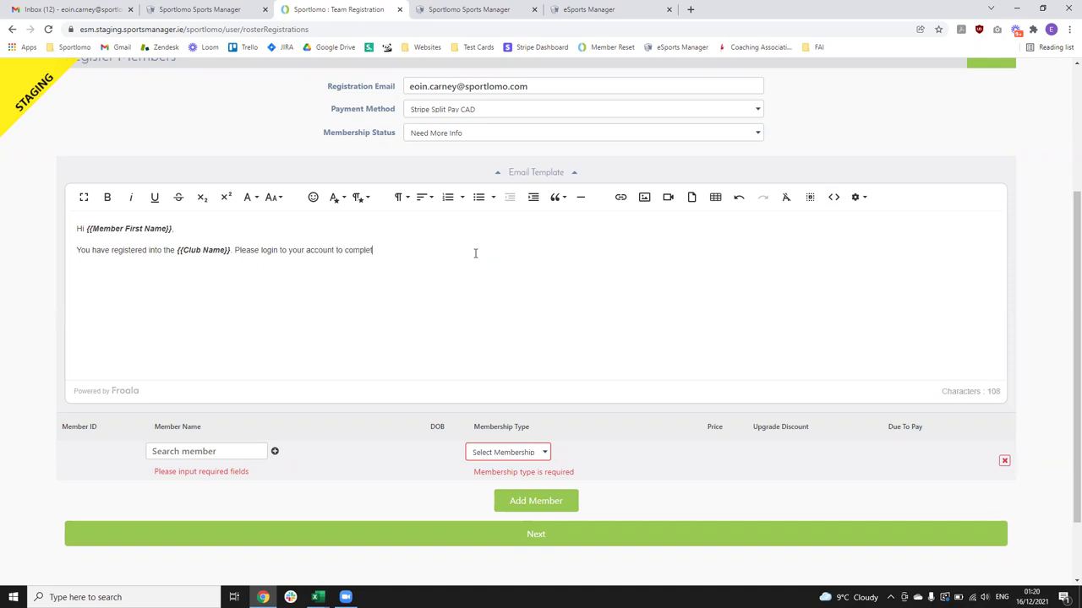
text(e your registration.)
click(858, 197)
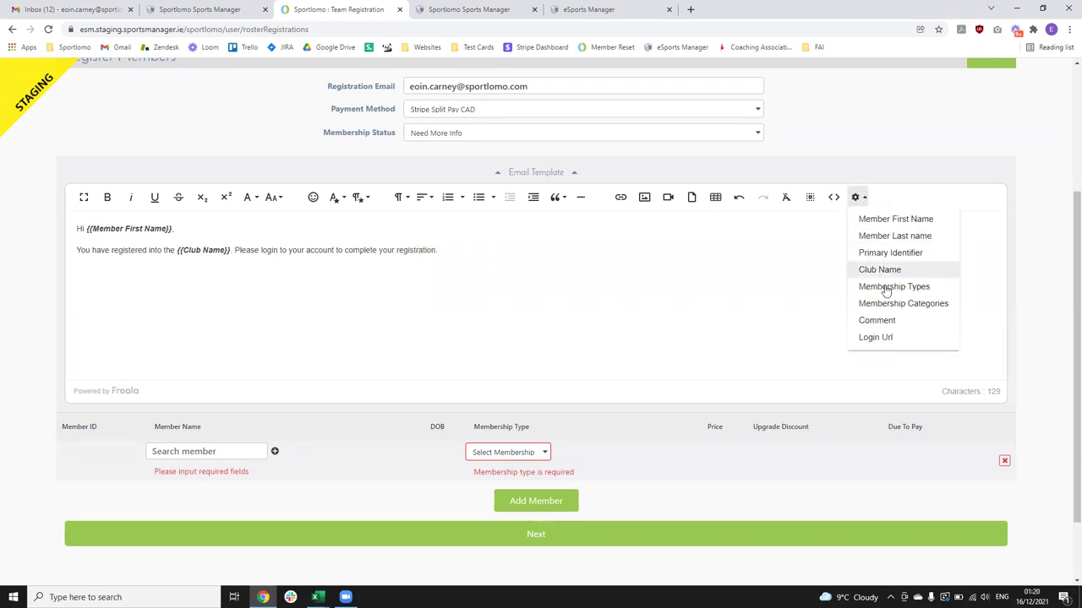
Insert the {{Login Url}} merge field and add the 'Kind Regards, Club Admin' sign-off
click(870, 337)
click(511, 249)
key(BackSpace)
text(Kind Regards, )
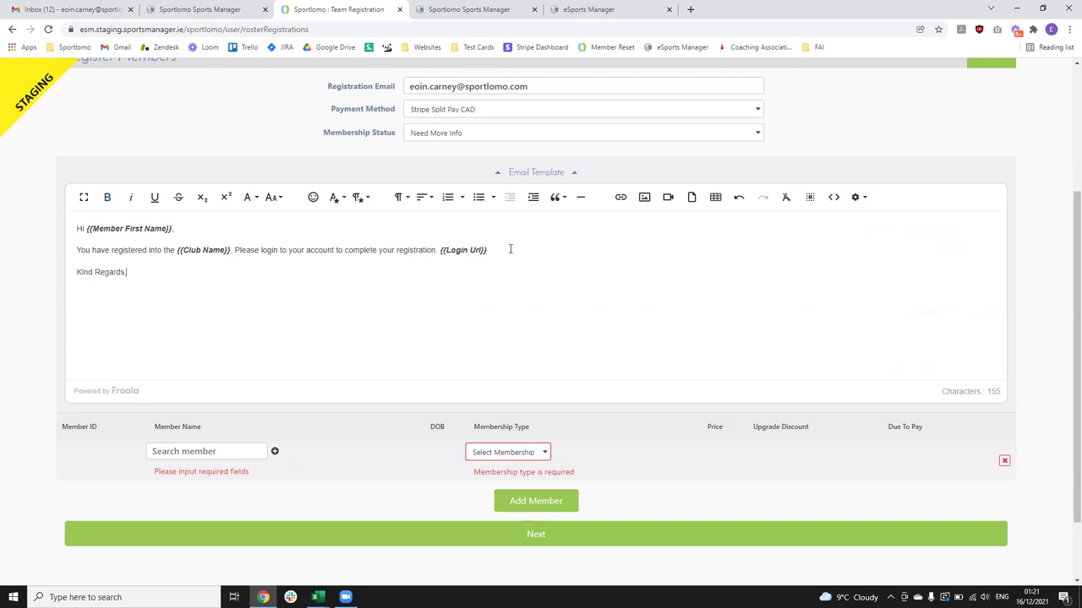
text(Club Admin)
key(Return)
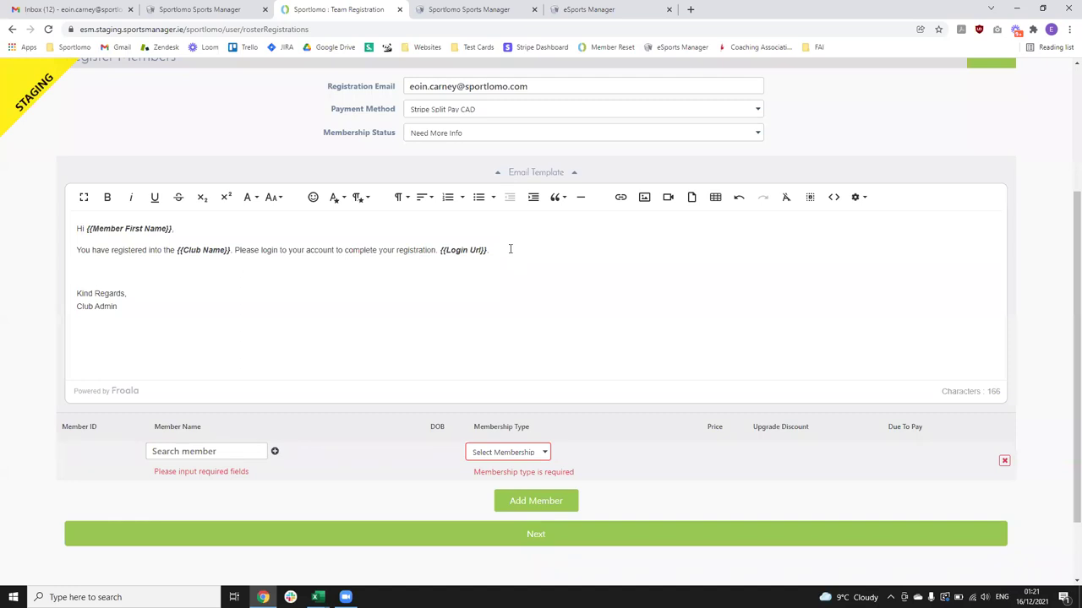
key(BackSpace)
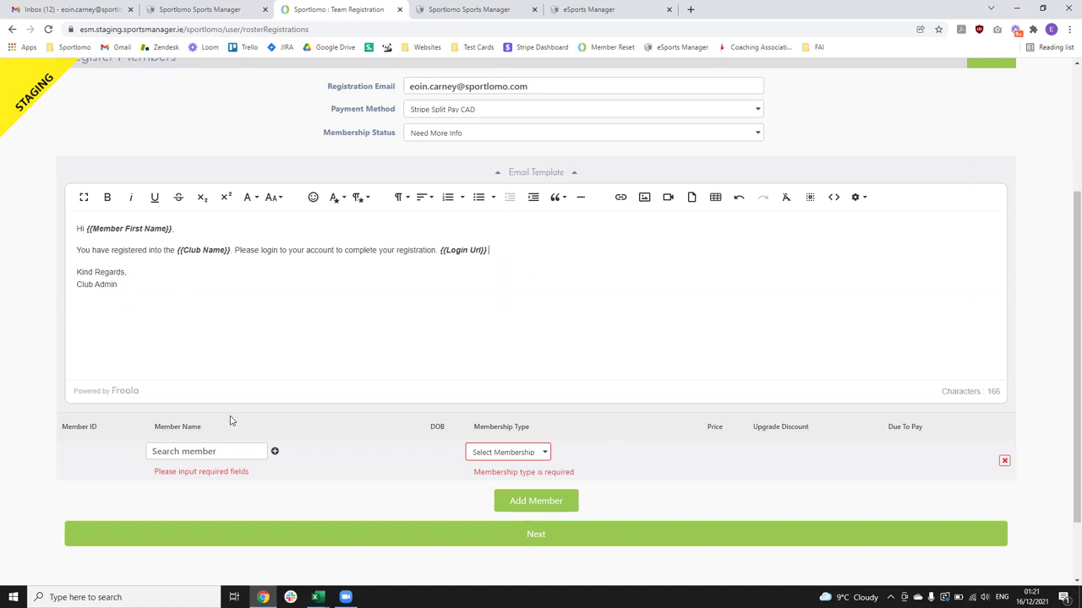
scroll(33, 397, down, 1)
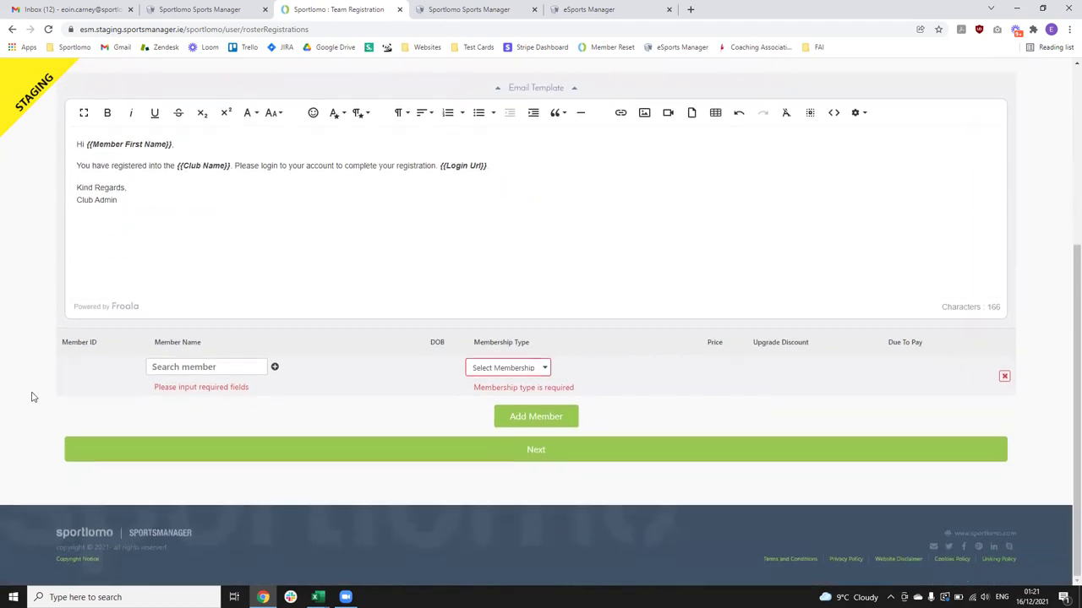
click(197, 370)
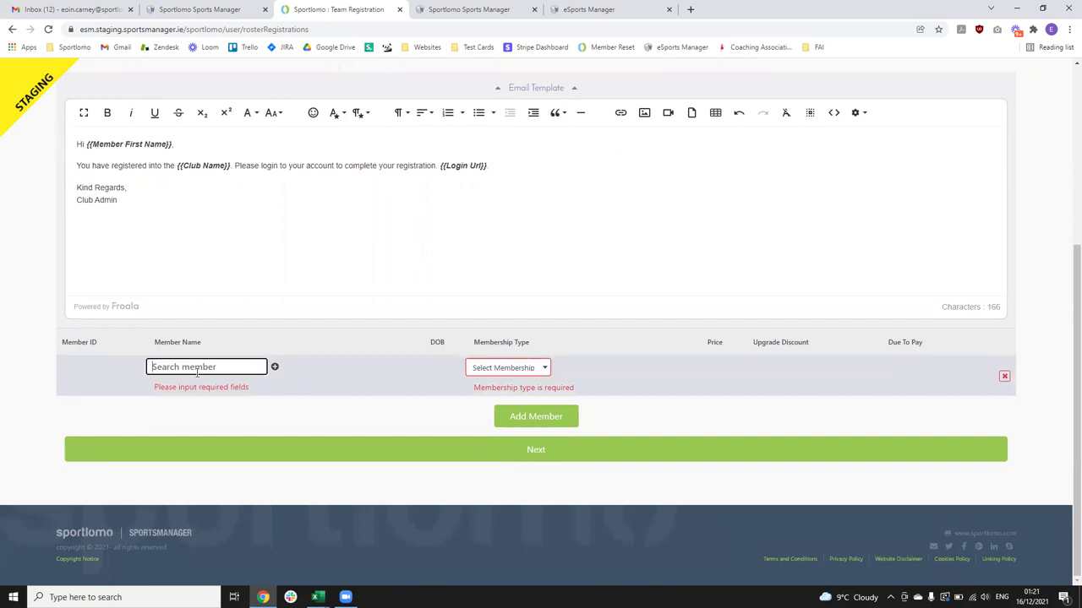
text(eoi)
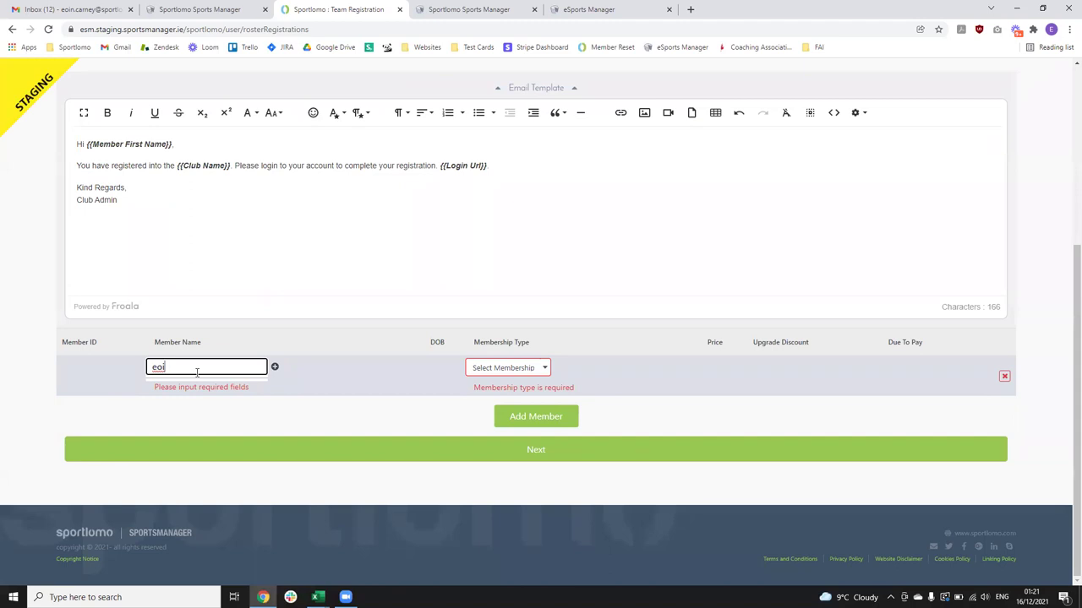
key(BackSpace)
key(BackSpace)
key(BackSpace)
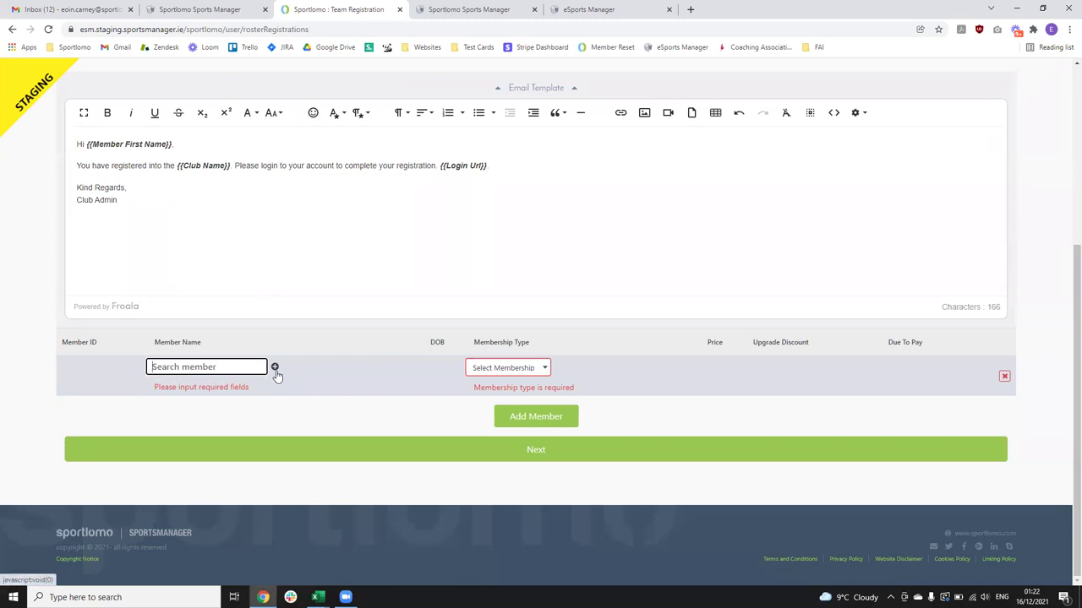
Add a new member named Player One, born 7 December 2007
click(275, 369)
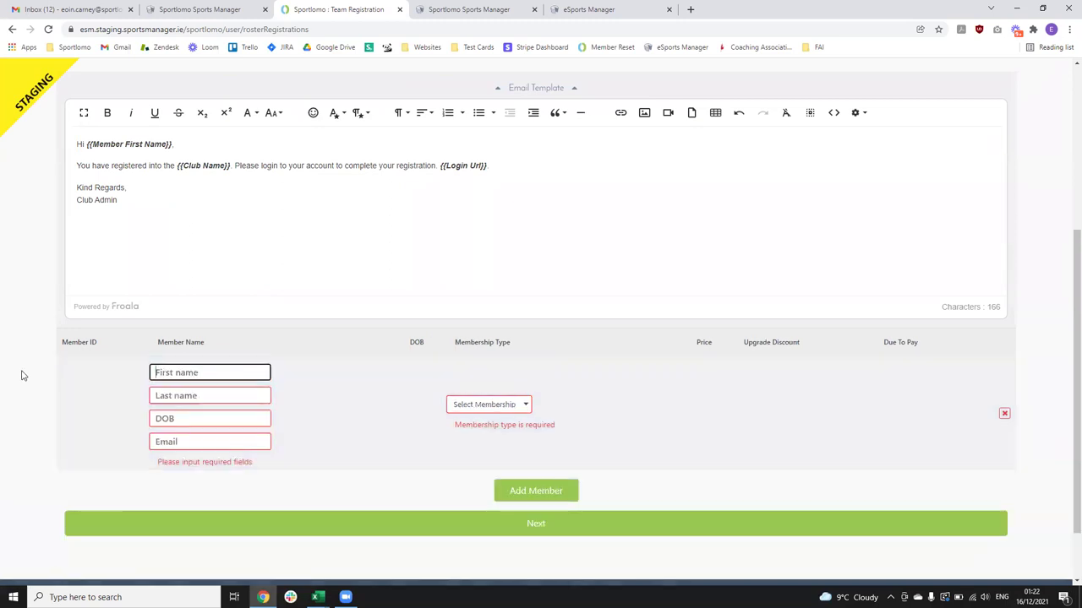
scroll(23, 376, down, 1)
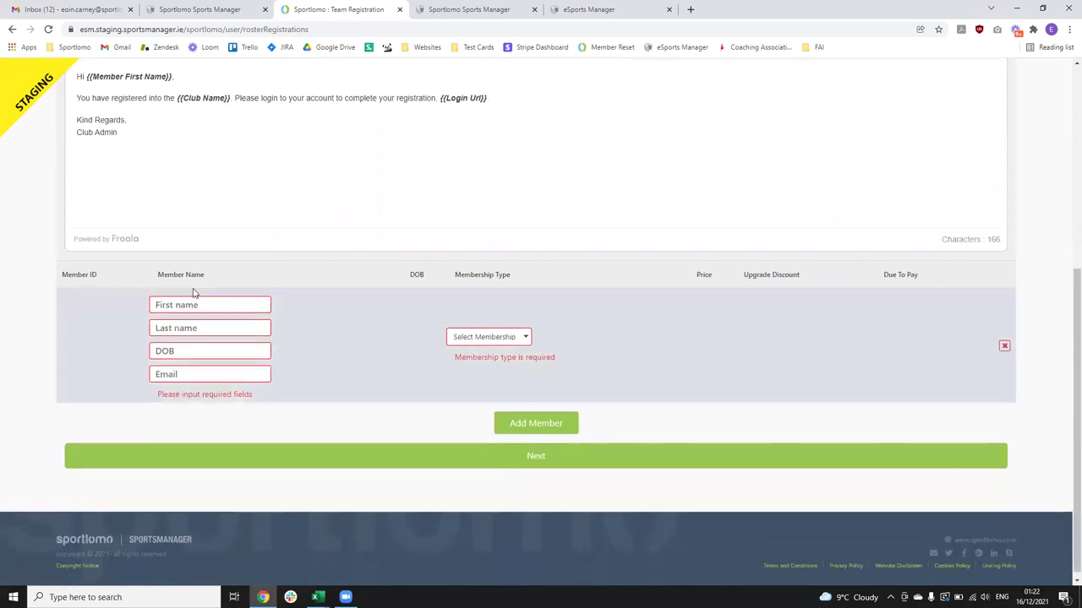
click(201, 299)
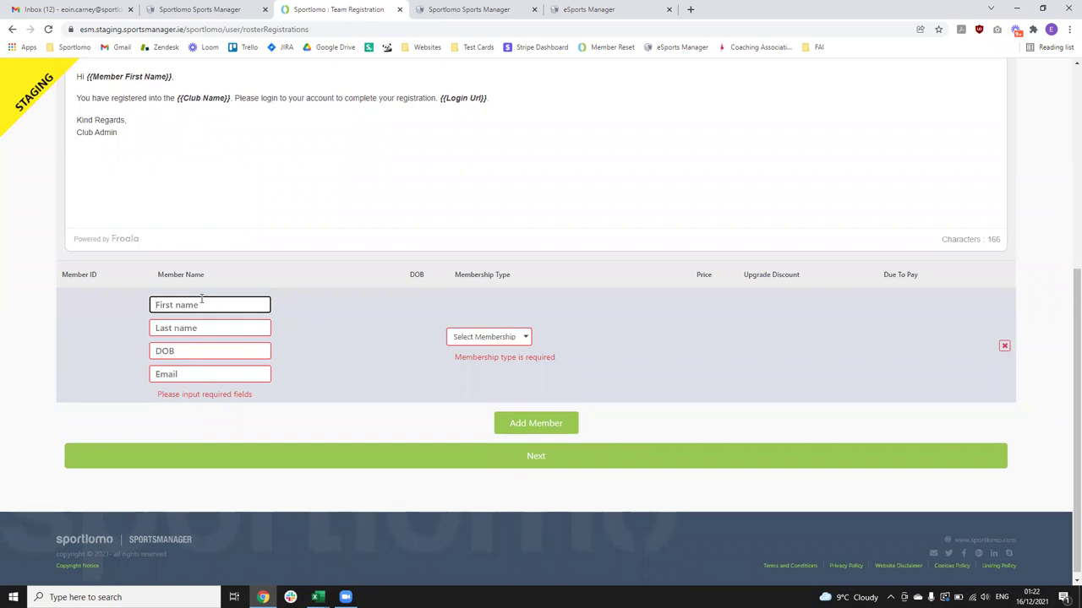
text(Player)
key(Tab)
text(One)
key(Tab)
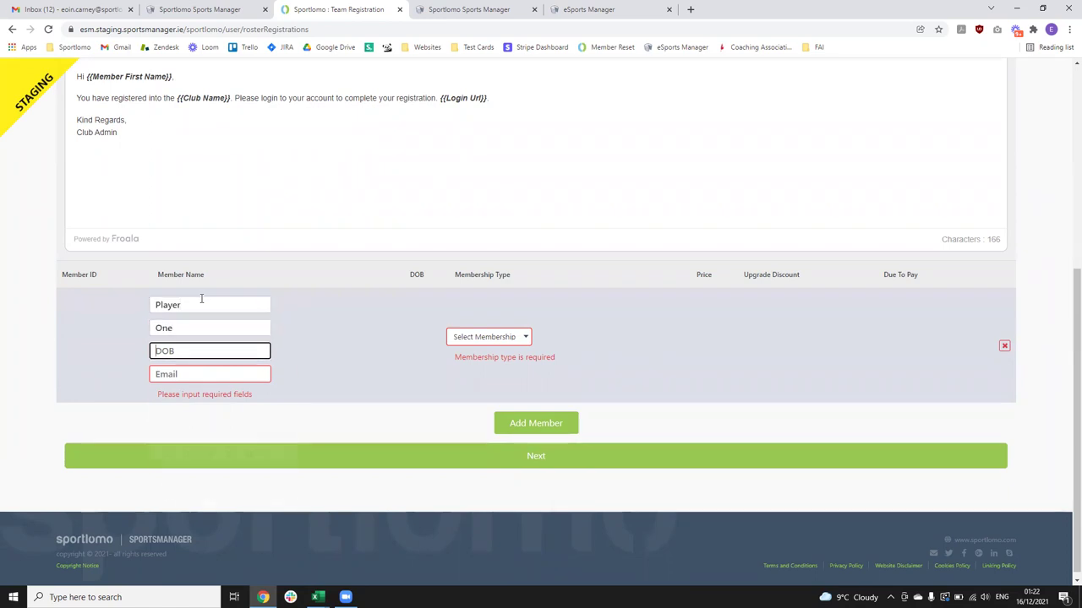
click(246, 372)
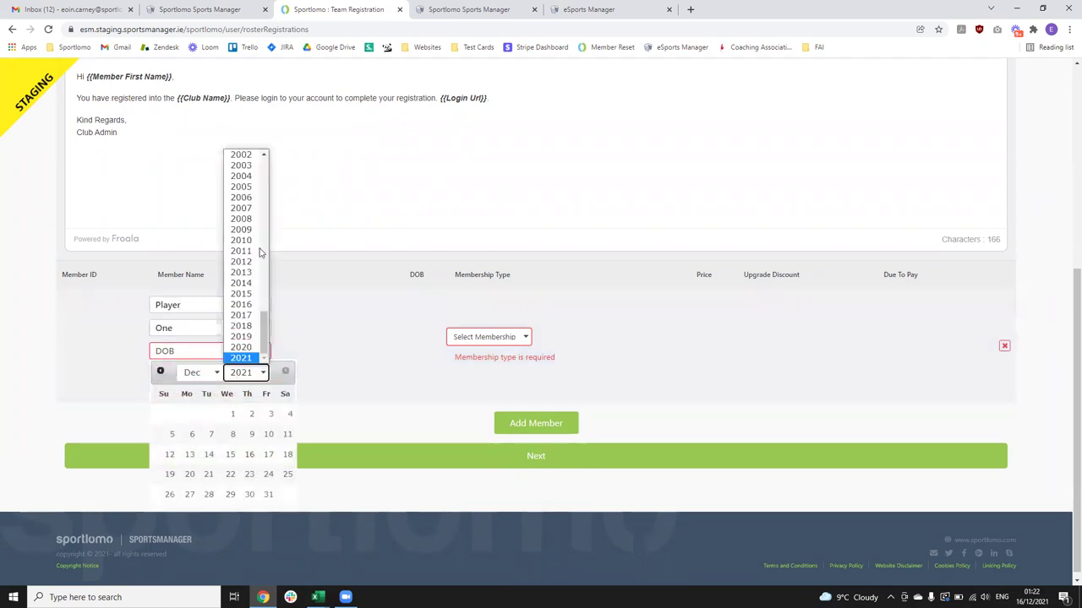
click(252, 204)
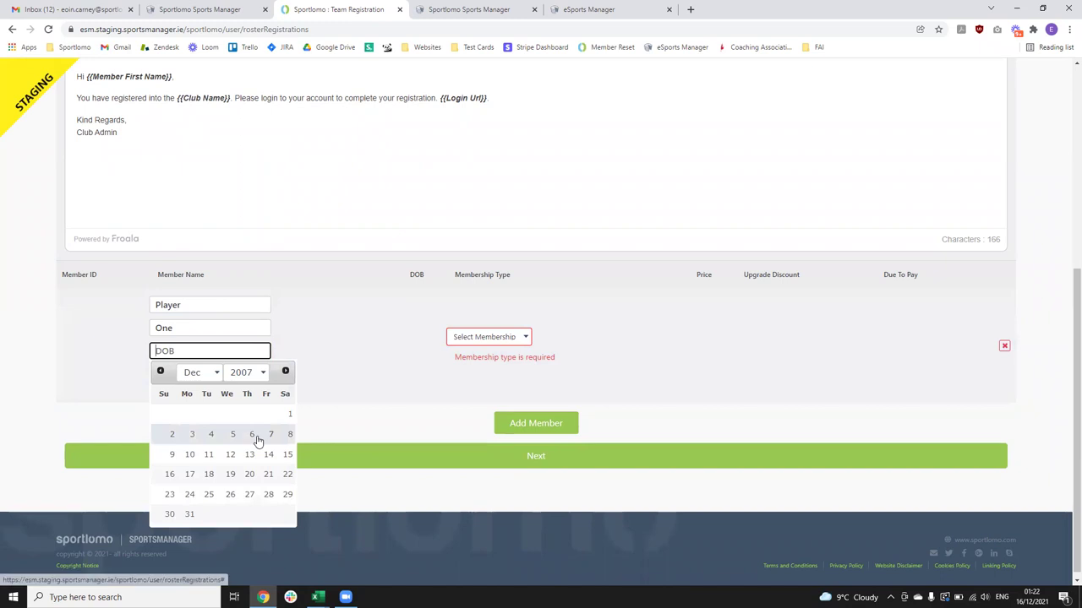
click(271, 434)
Enter Player One's e-mail address
click(210, 380)
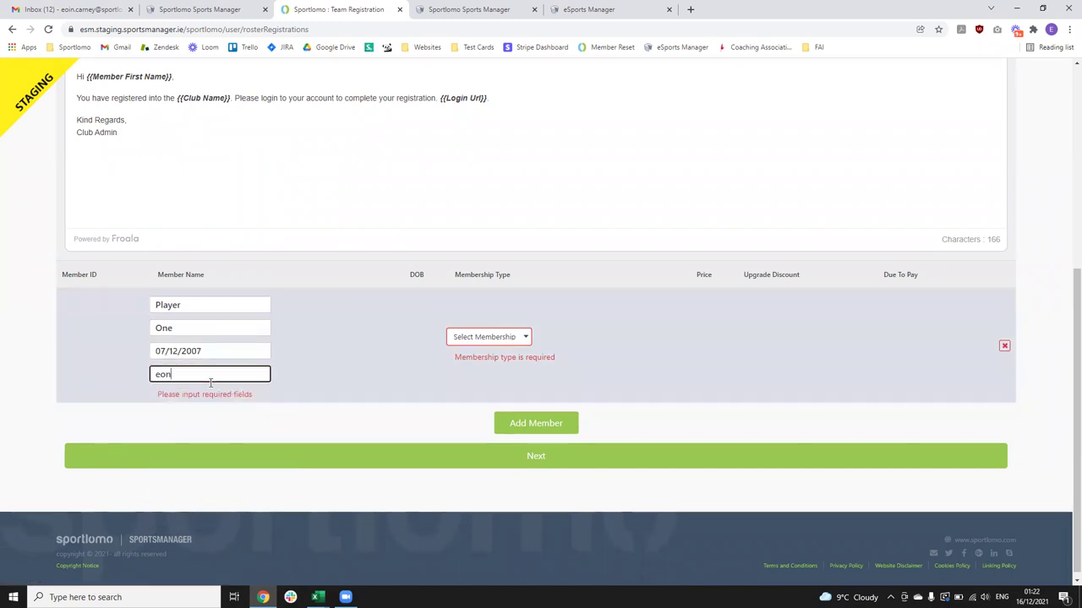
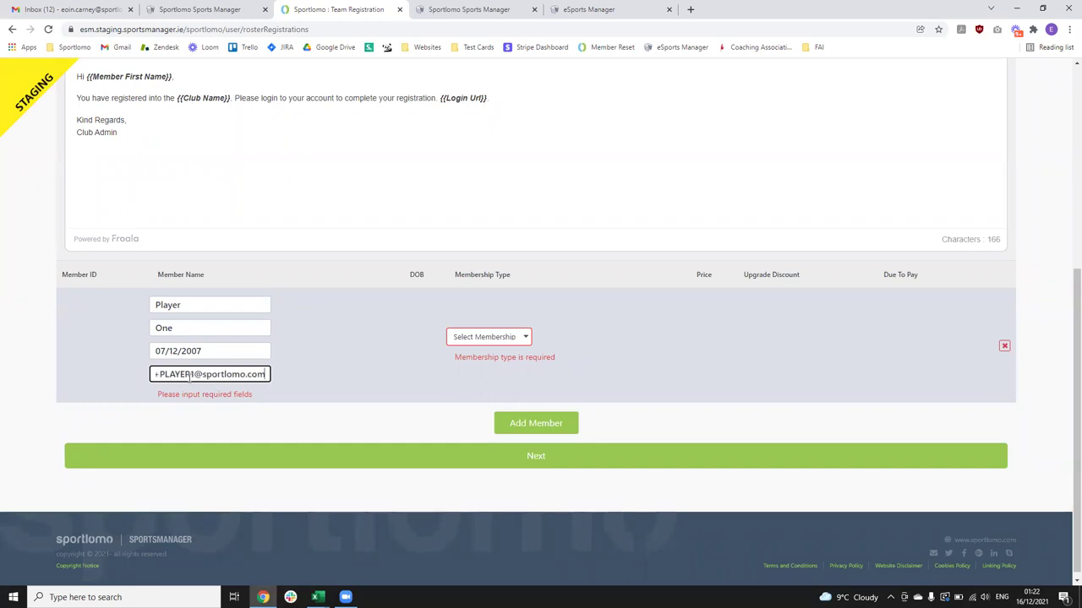
click(189, 374)
text(ONE)
key(Tab)
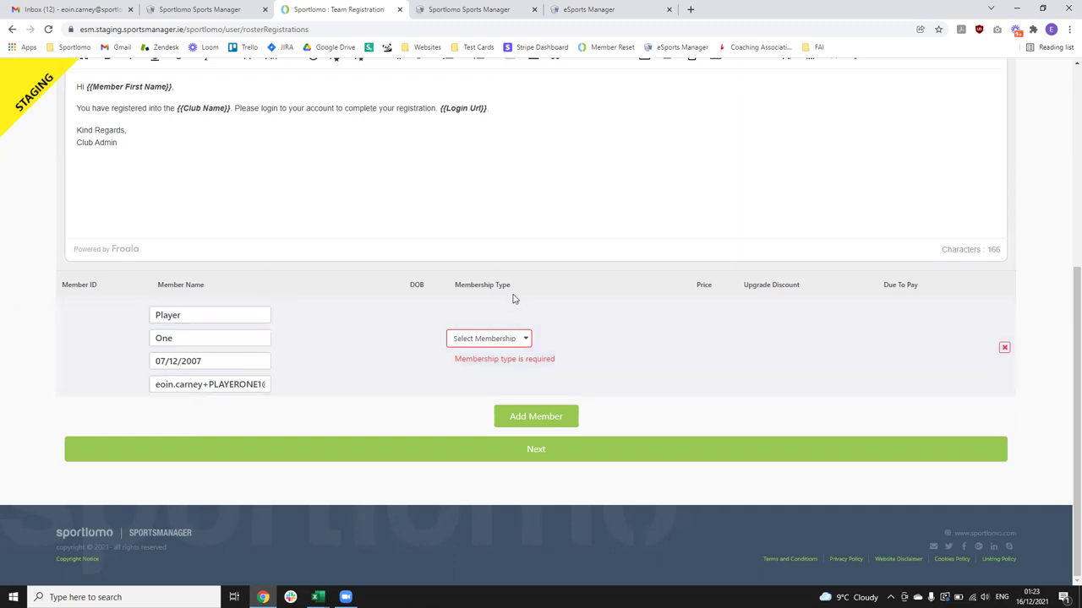
Give Player One the Competitive Player membership (32) and add another member row
click(507, 339)
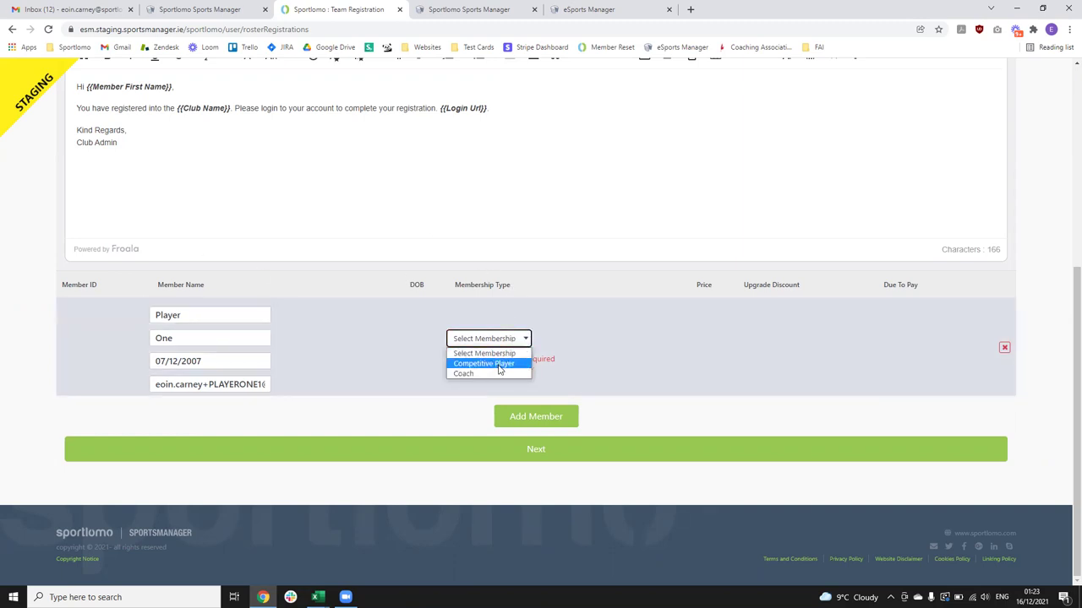
click(501, 364)
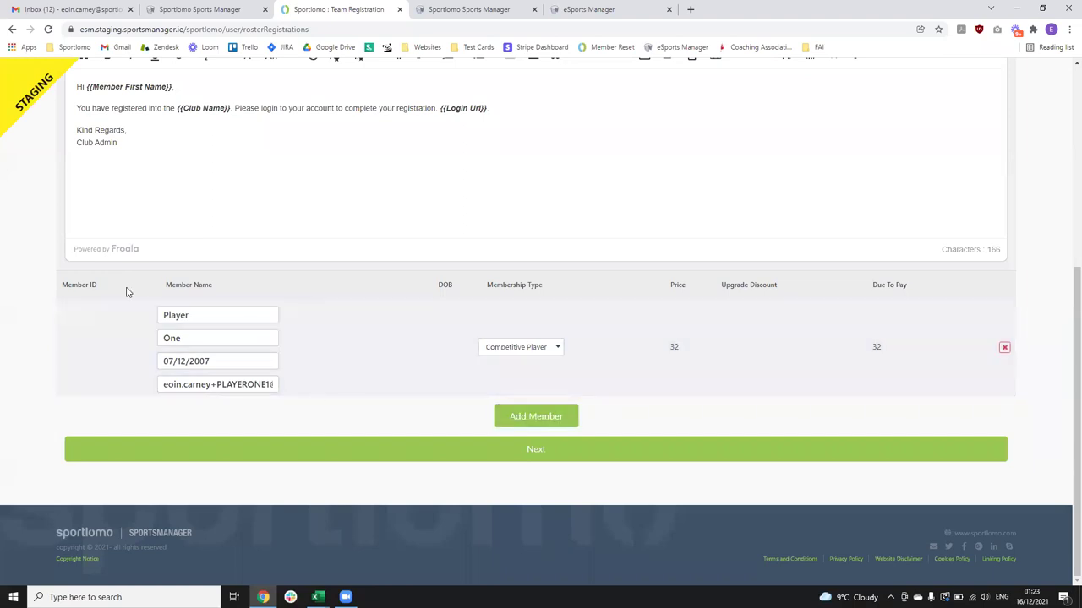
click(562, 418)
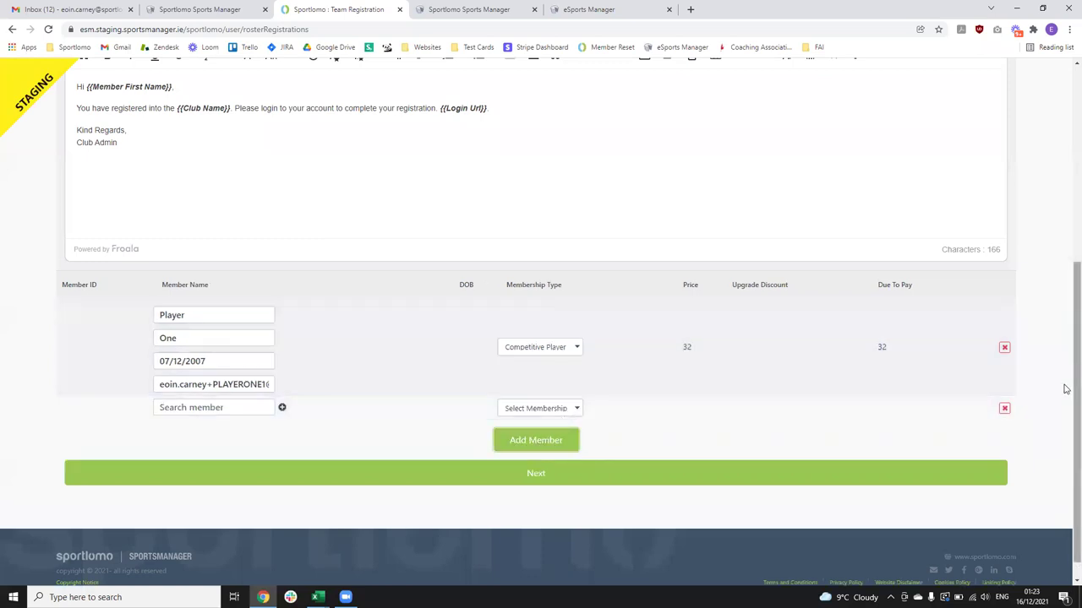
click(282, 383)
click(248, 391)
text(Coach)
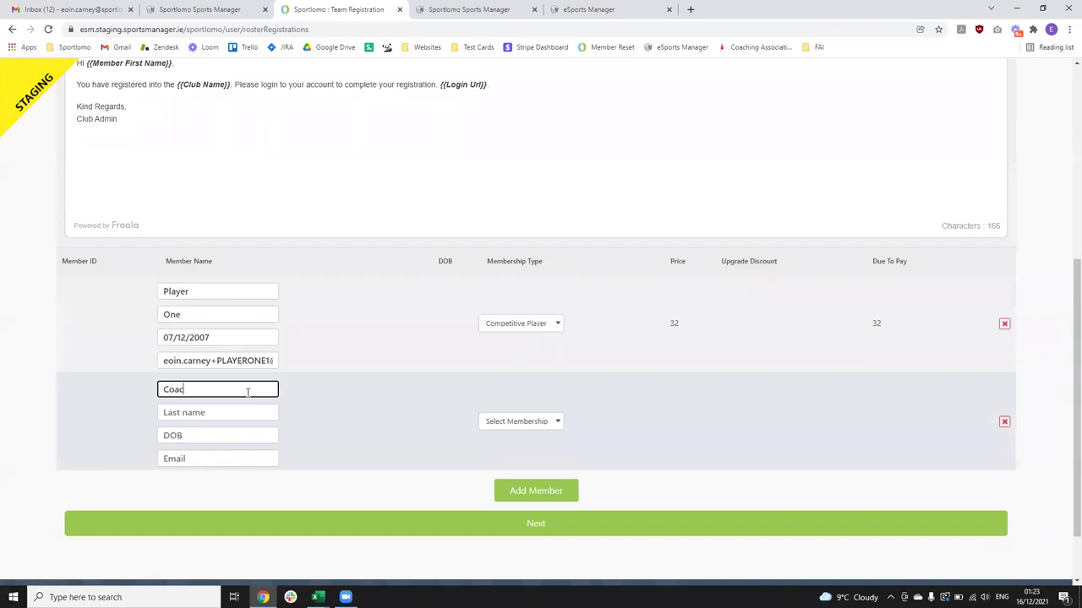
key(Tab)
text(Carney)
key(Tab)
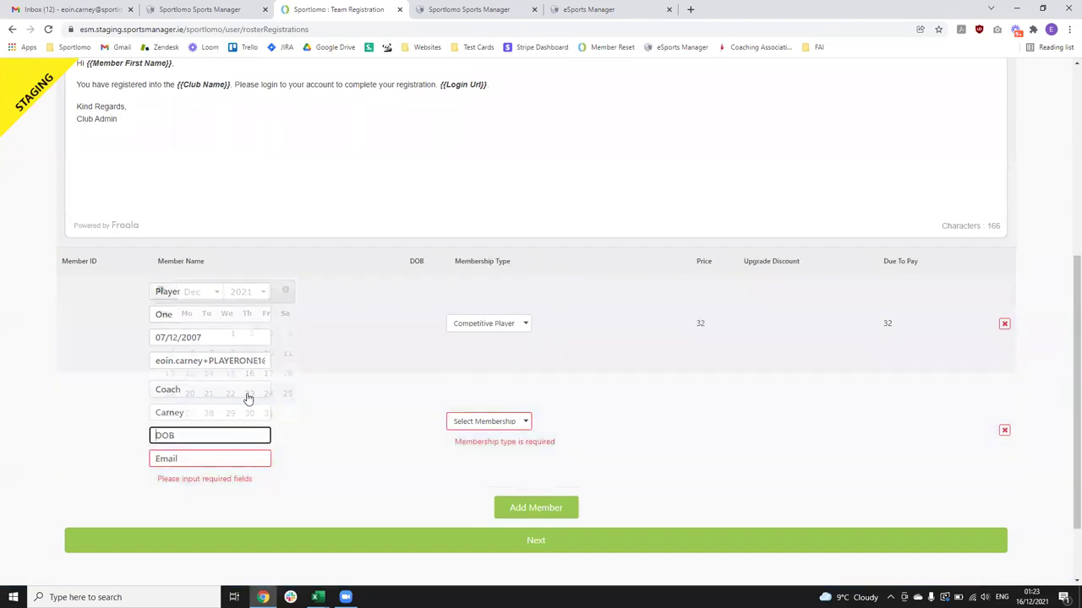
text(10/10/1986)
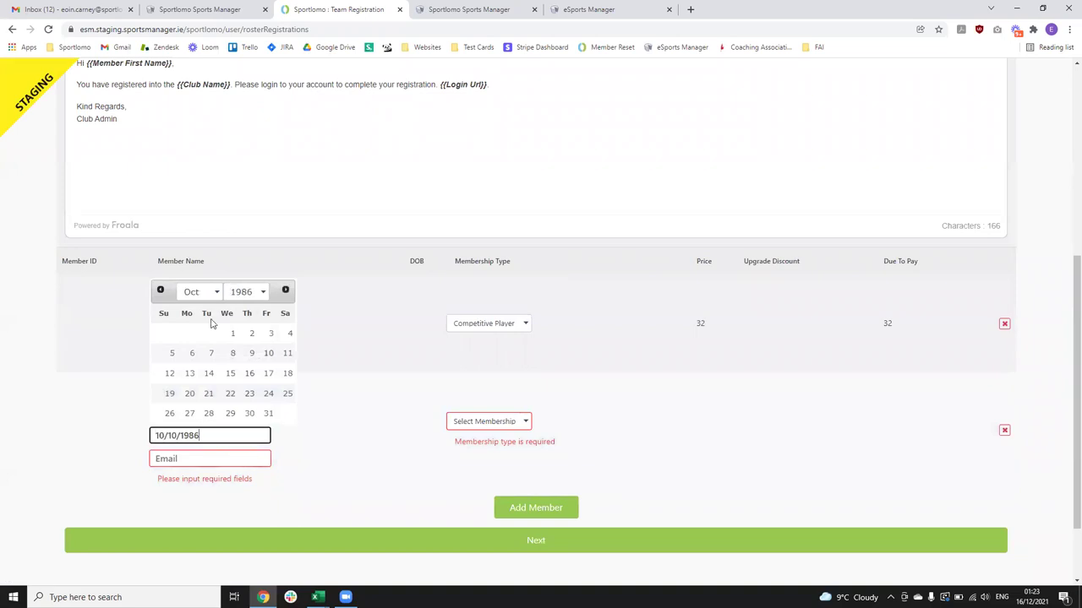
click(268, 354)
click(221, 455)
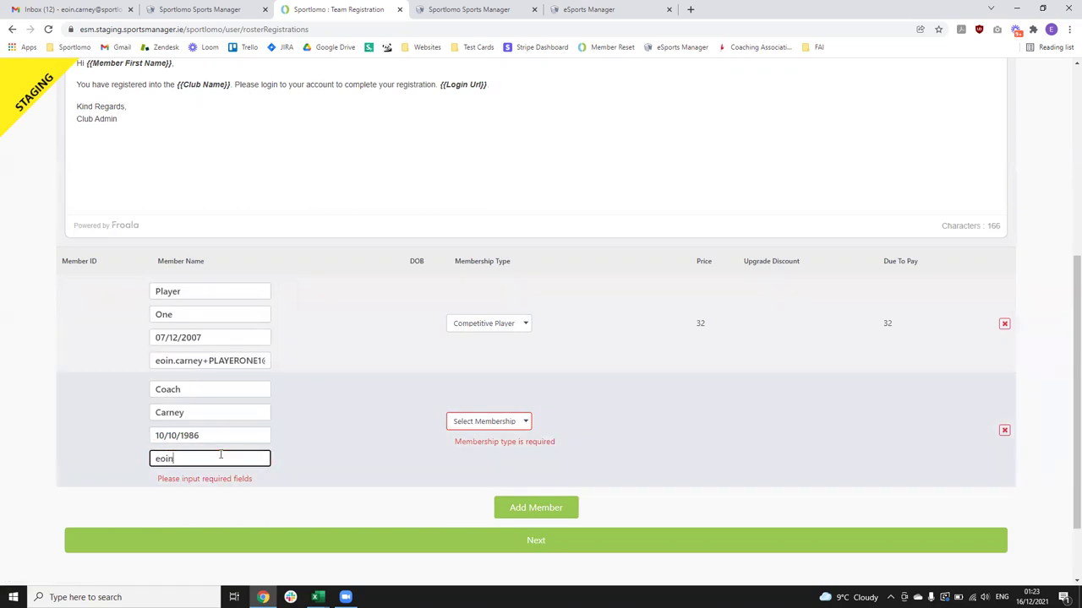
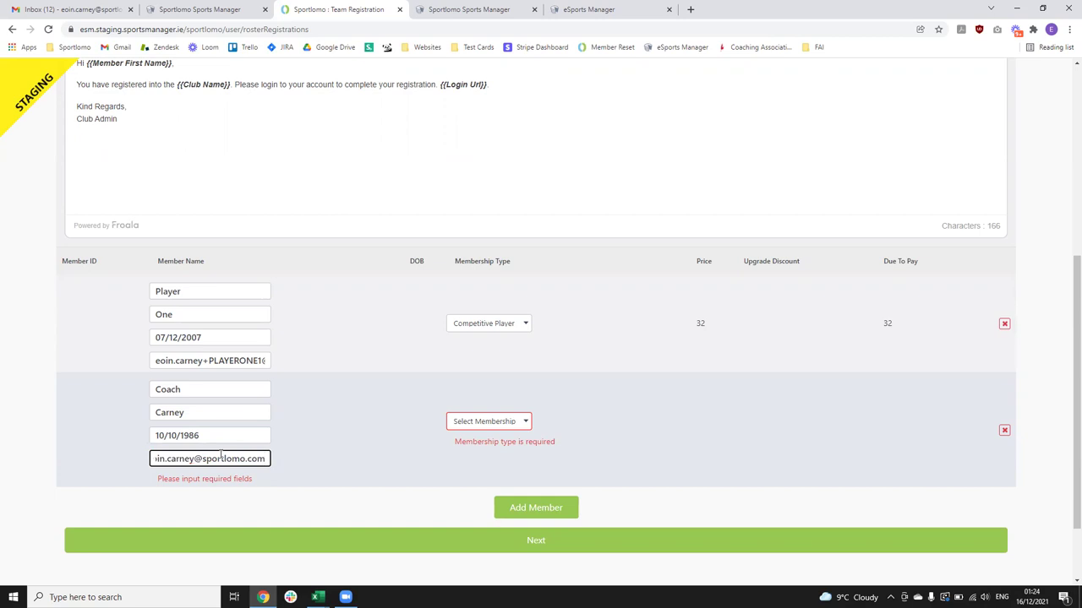
key(Tab)
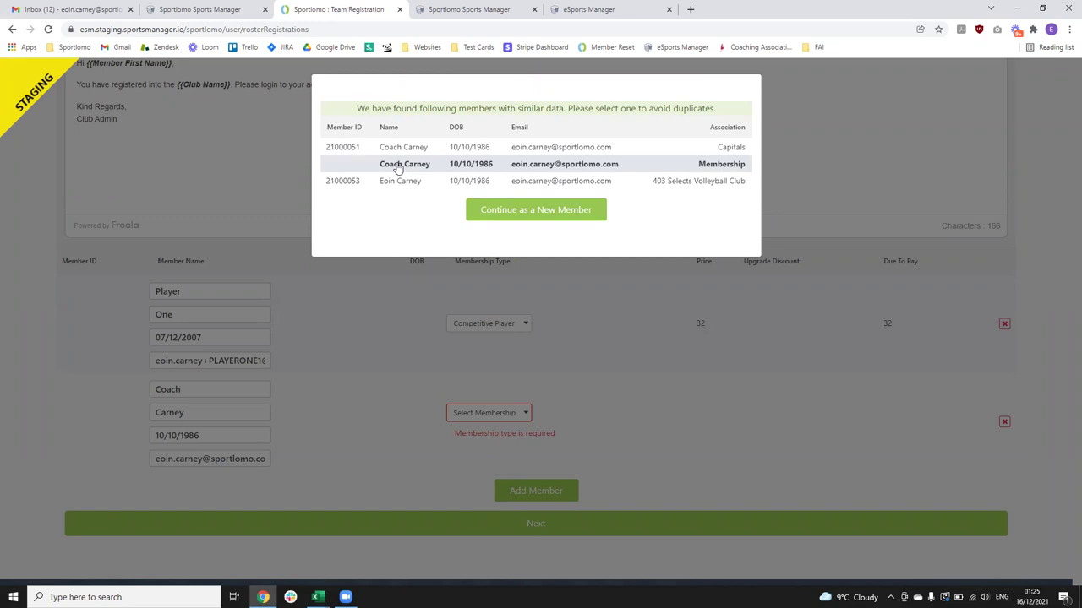
Link the coach row to the existing member record and set its membership type to Coach
click(398, 166)
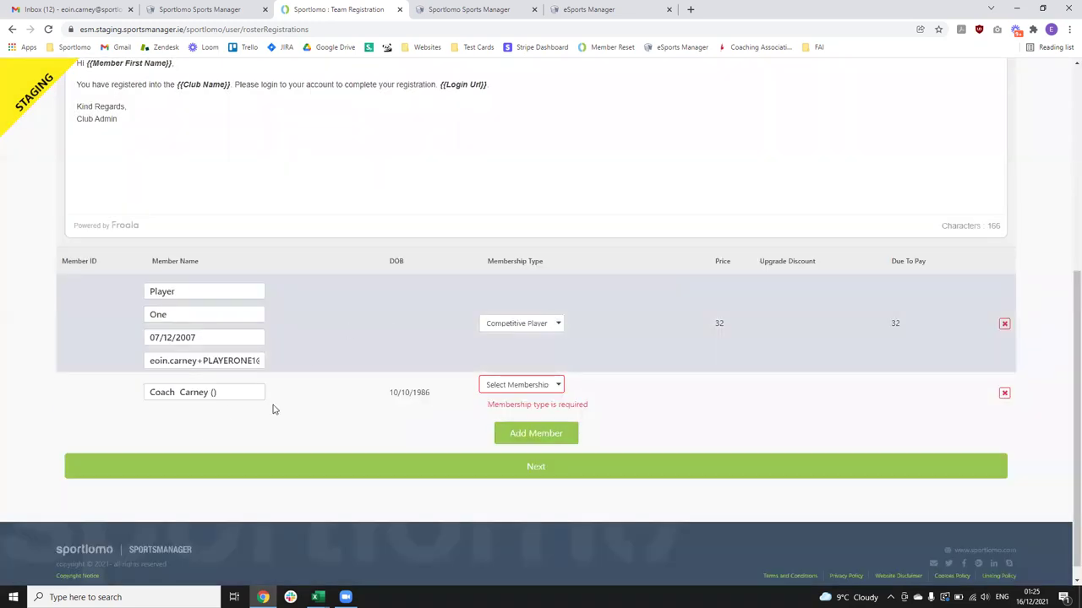
click(549, 387)
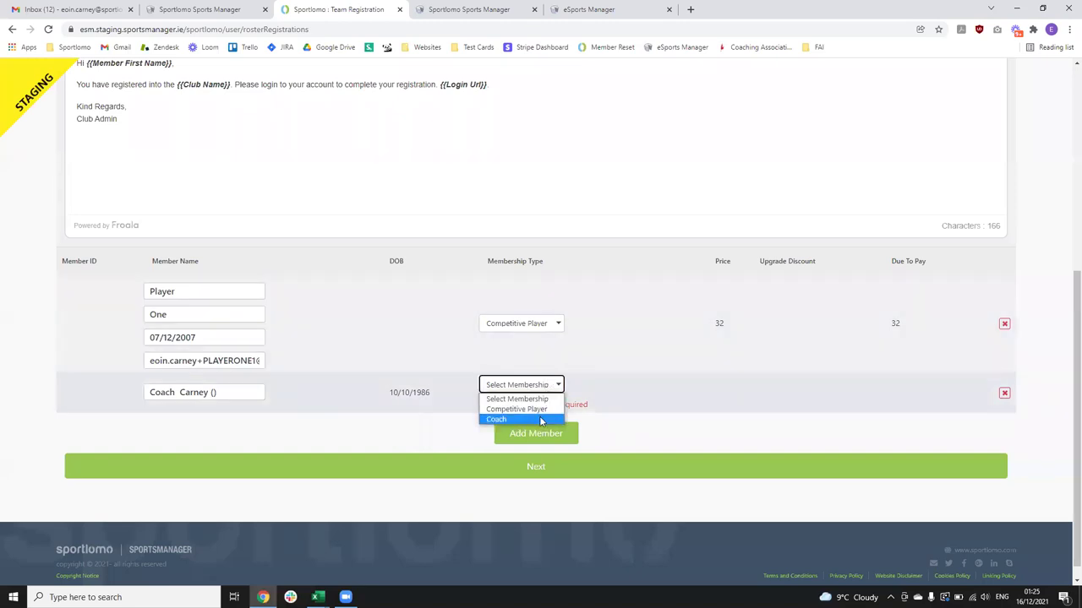
click(541, 420)
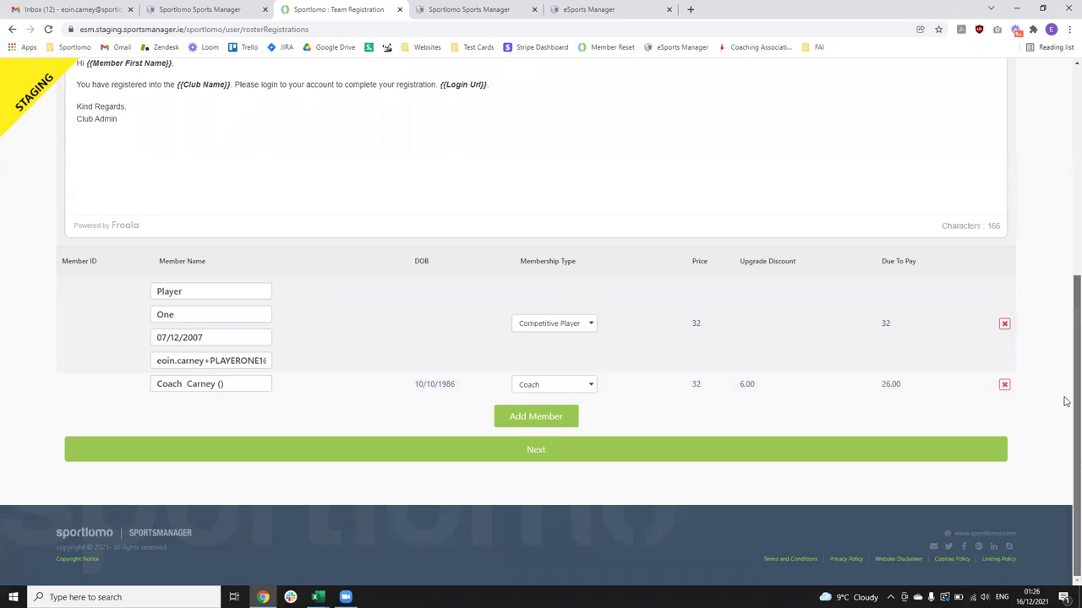
Add a third member, Player Two, born 11 December 2003
click(539, 416)
click(276, 414)
click(254, 415)
text(Player)
key(Tab)
text(Two)
key(Tab)
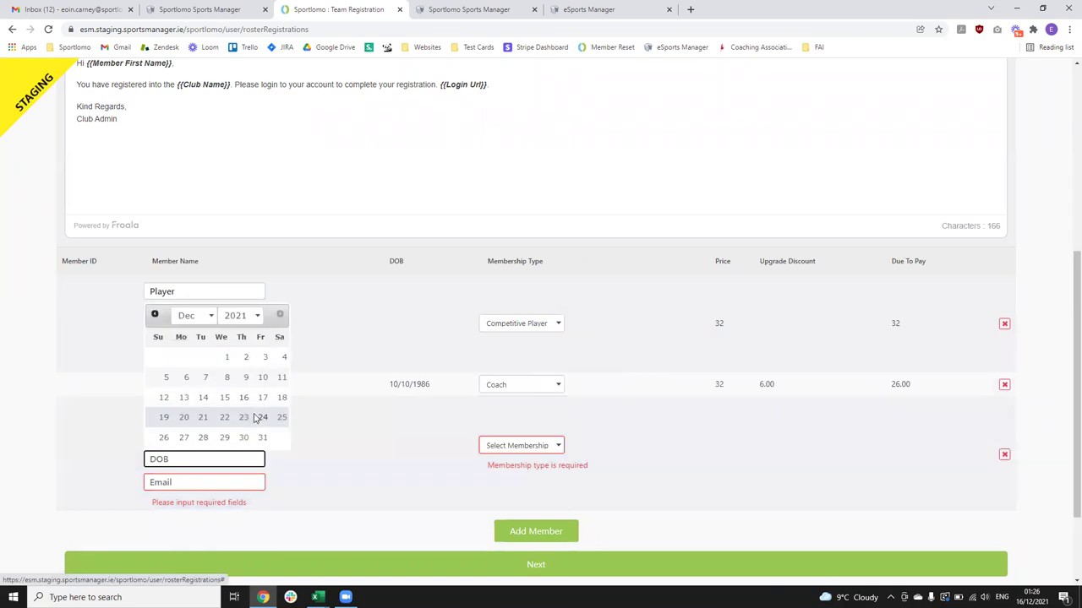
click(243, 315)
click(243, 343)
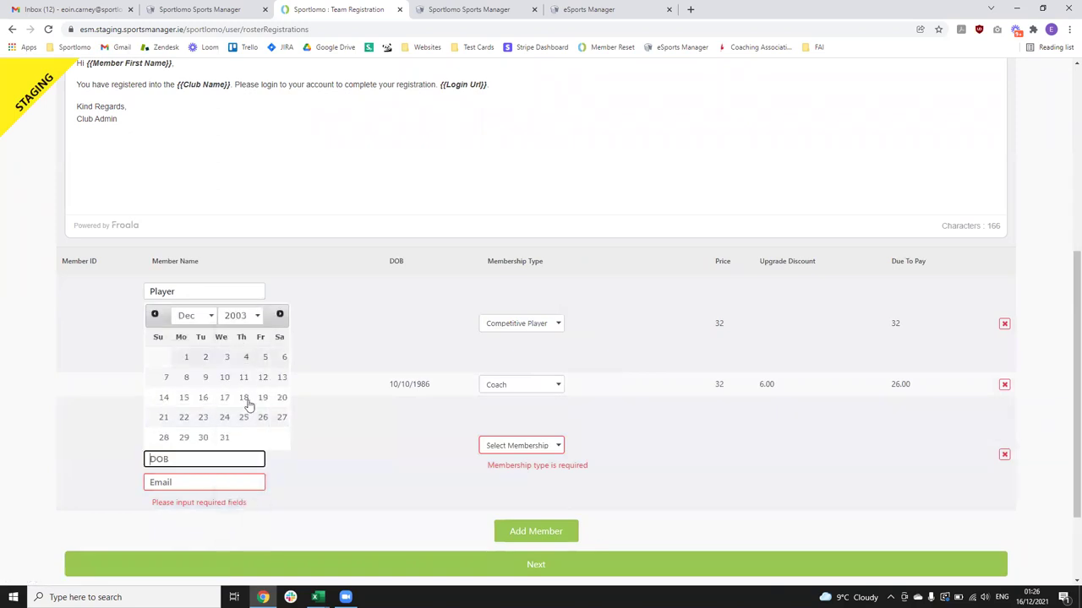
click(243, 378)
Enter Player Two's e-mail and make them a Competitive Player
click(217, 483)
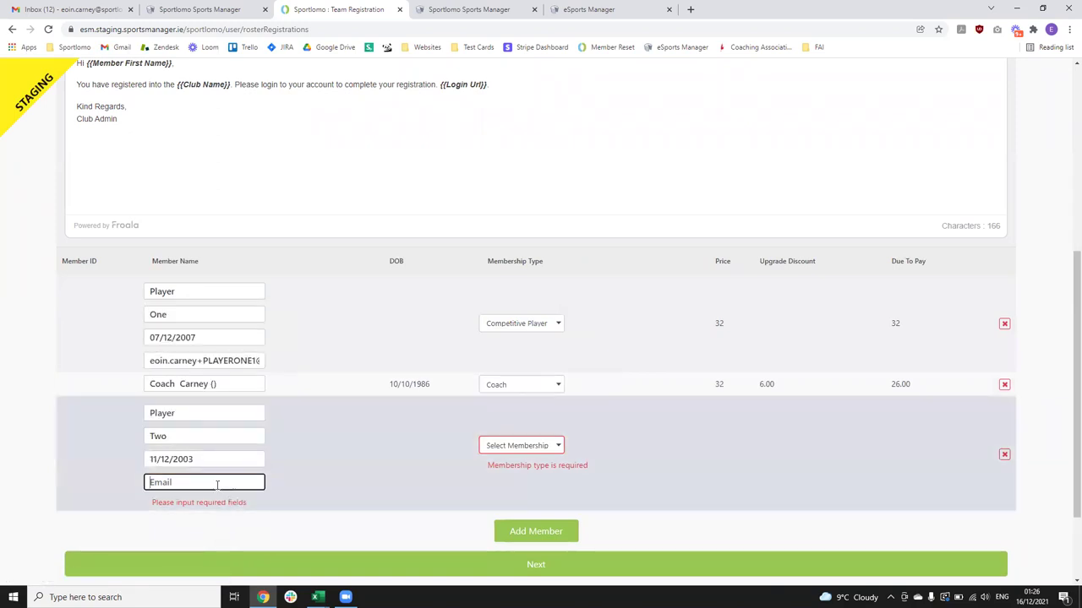
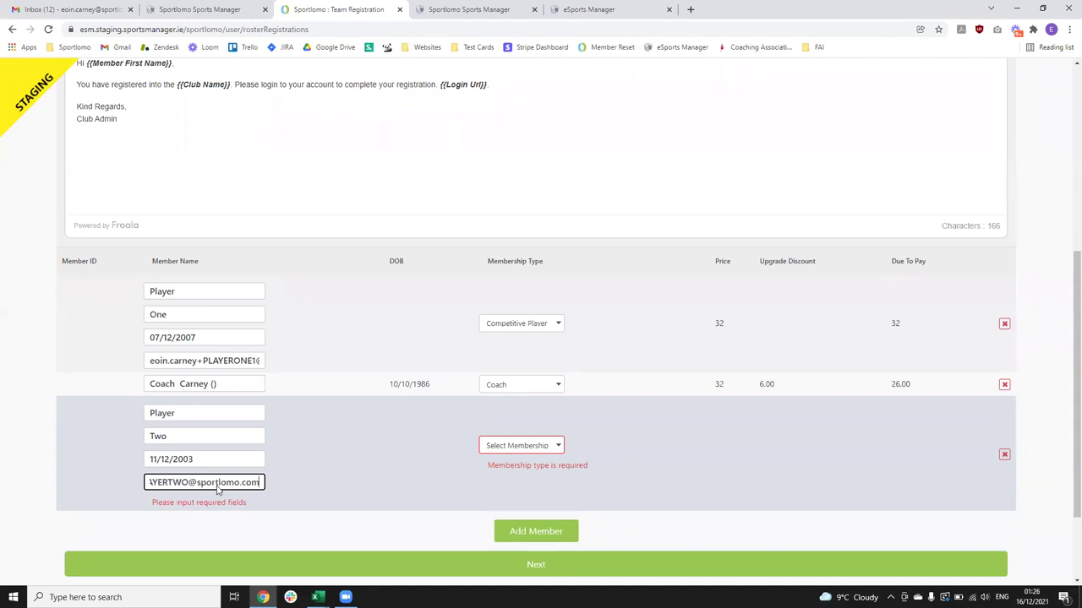
key(Tab)
click(547, 437)
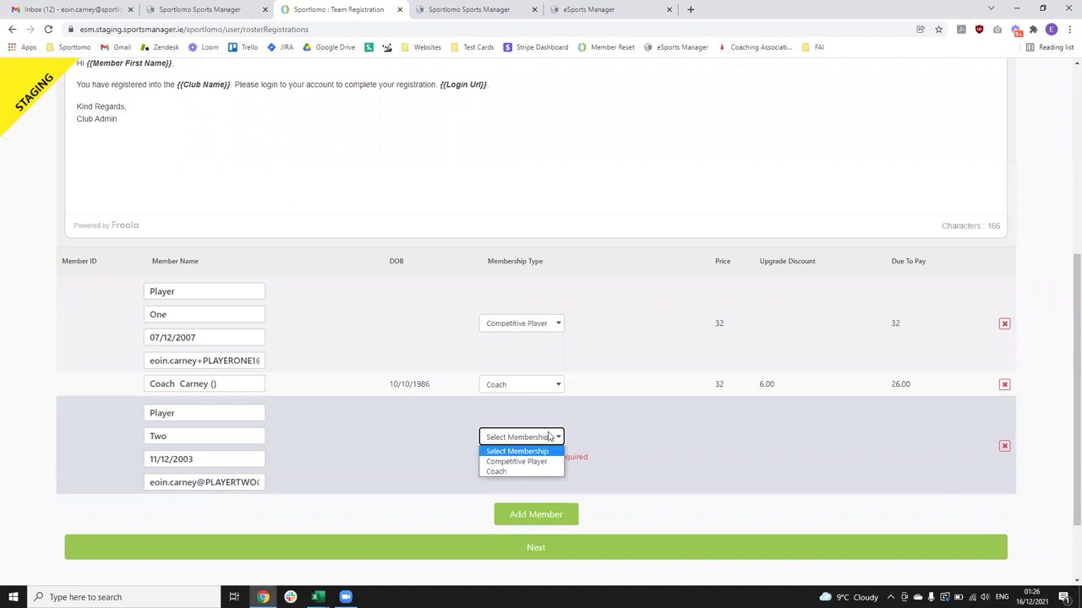
click(538, 461)
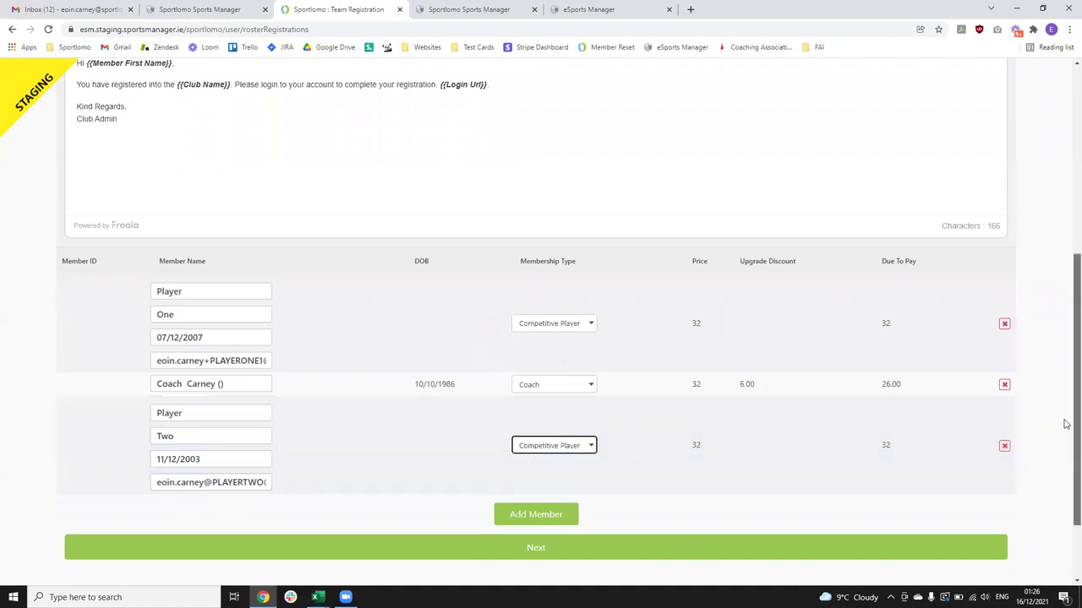
Submit the roster with Next, then reload and resubmit after the internal error
scroll(1067, 424, down, 2)
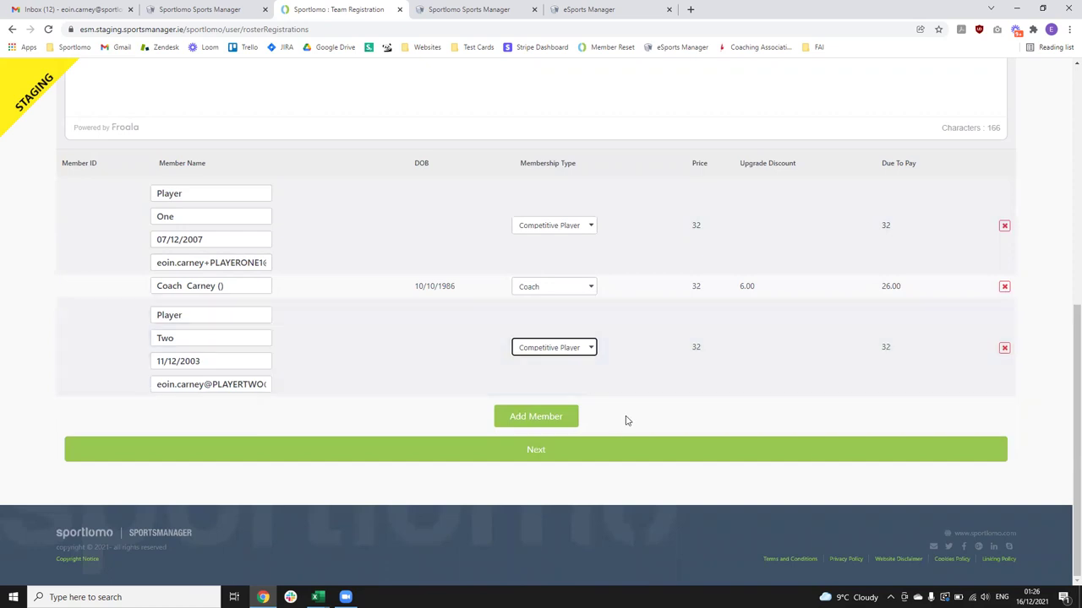
click(622, 446)
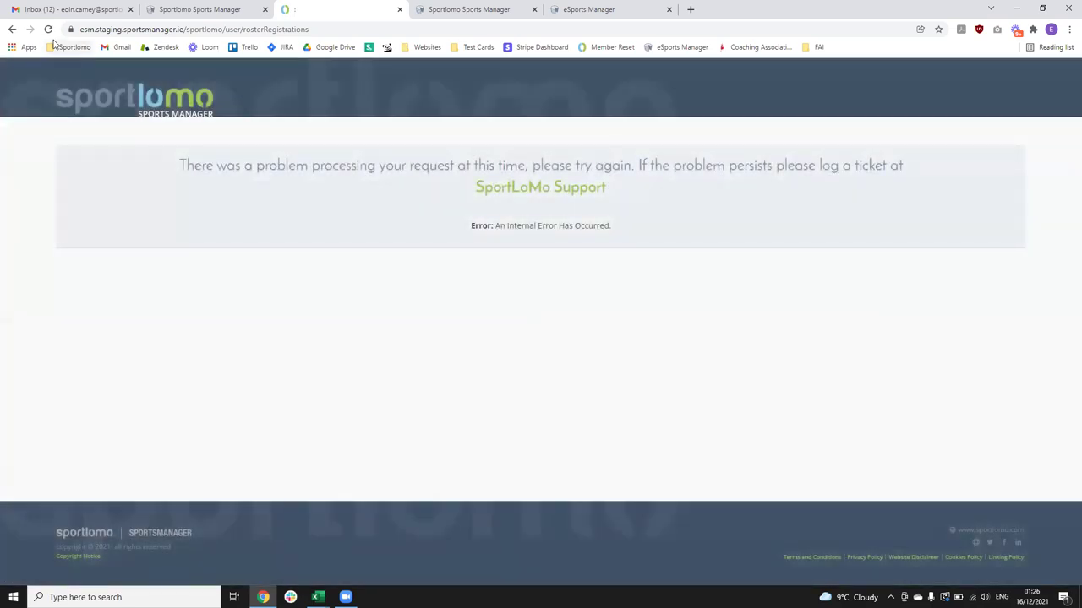
click(48, 31)
key(Return)
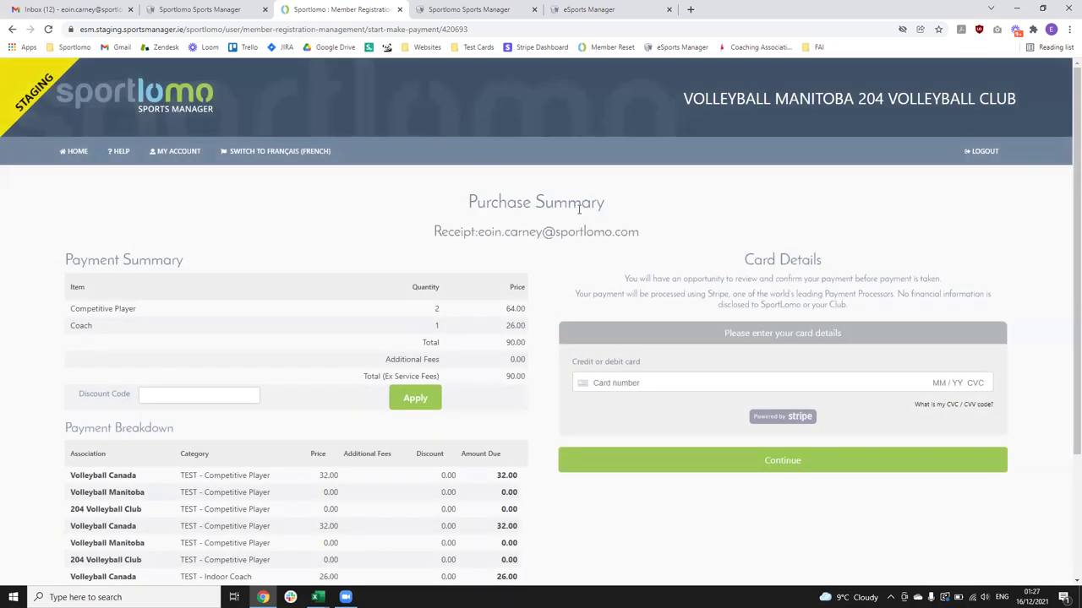
Review the Payment Breakdown: 32.00 per Competitive Player and 26.00 for Indoor Coach
scroll(1067, 214, down, 1)
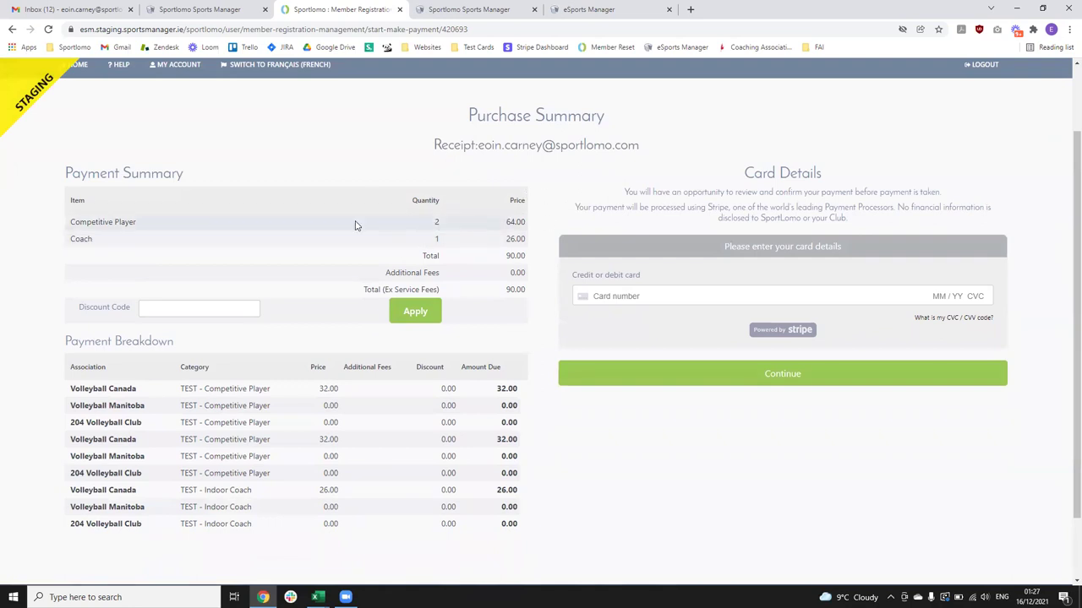
drag(98, 222, 135, 222)
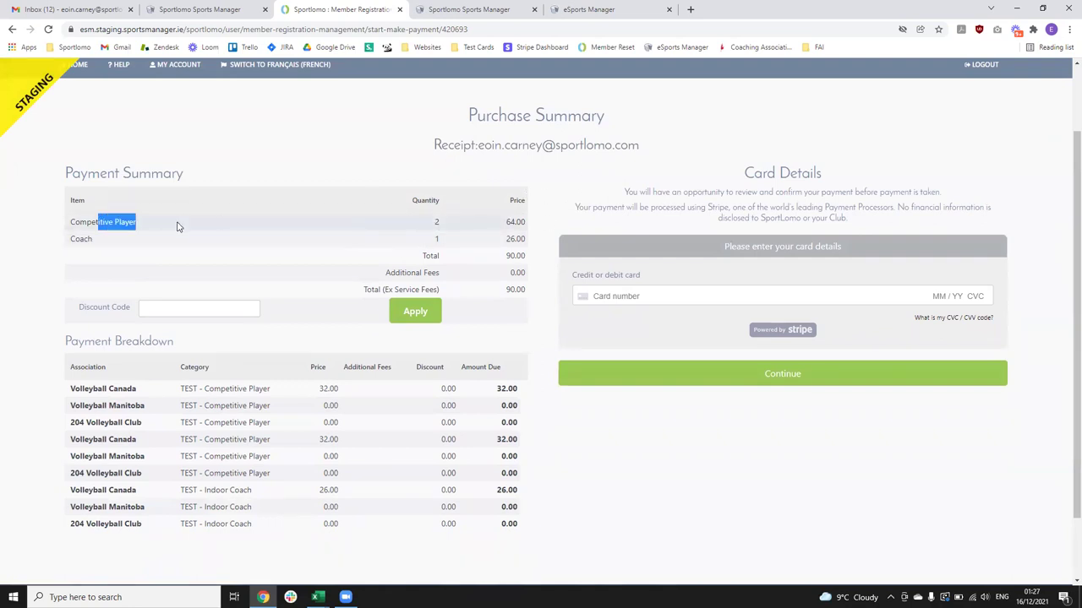
click(135, 223)
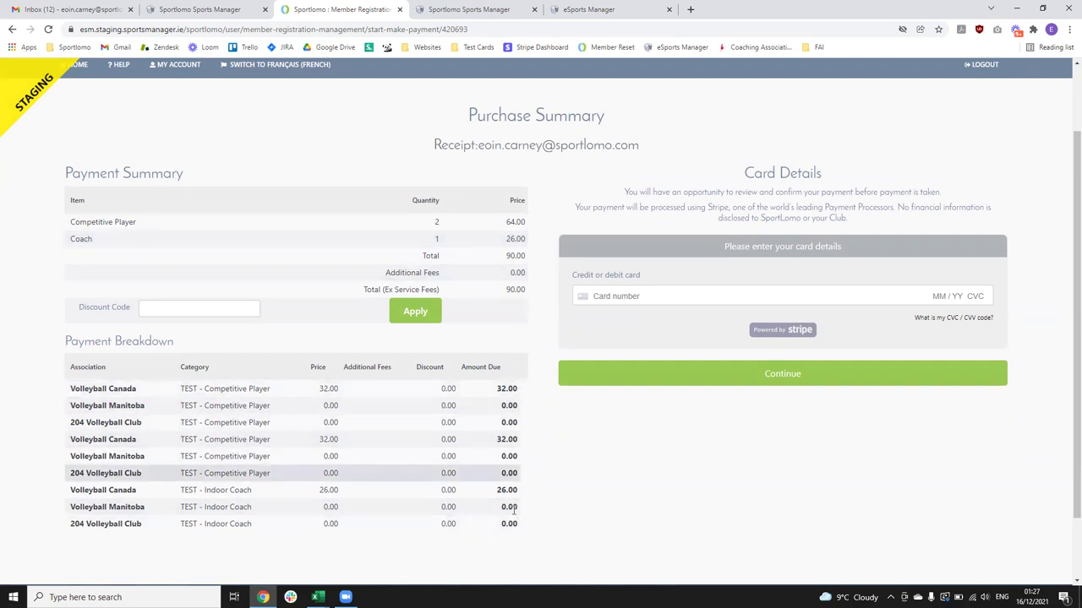
click(689, 7)
click(480, 48)
click(495, 78)
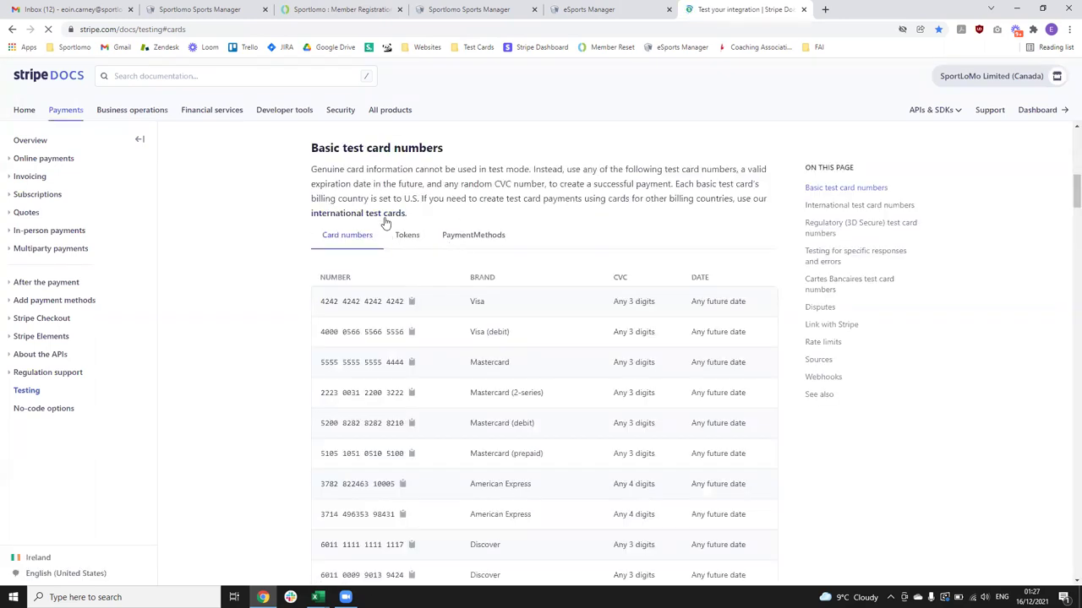
click(393, 213)
click(413, 318)
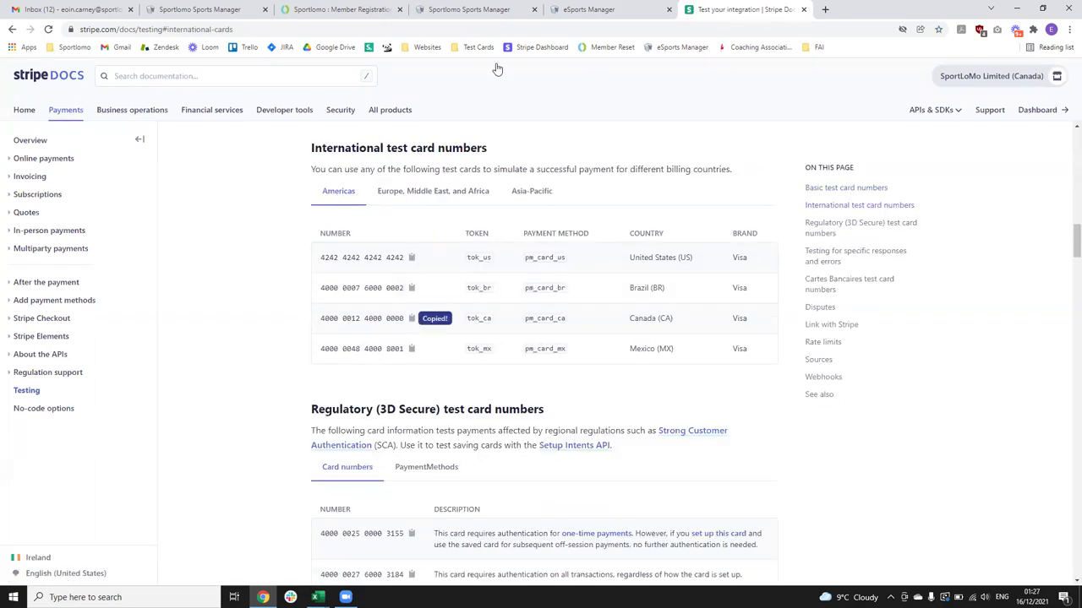
click(591, 9)
click(473, 9)
Pay the 93.29 charge using the copied test card with expiry, CVC and postal code
click(351, 7)
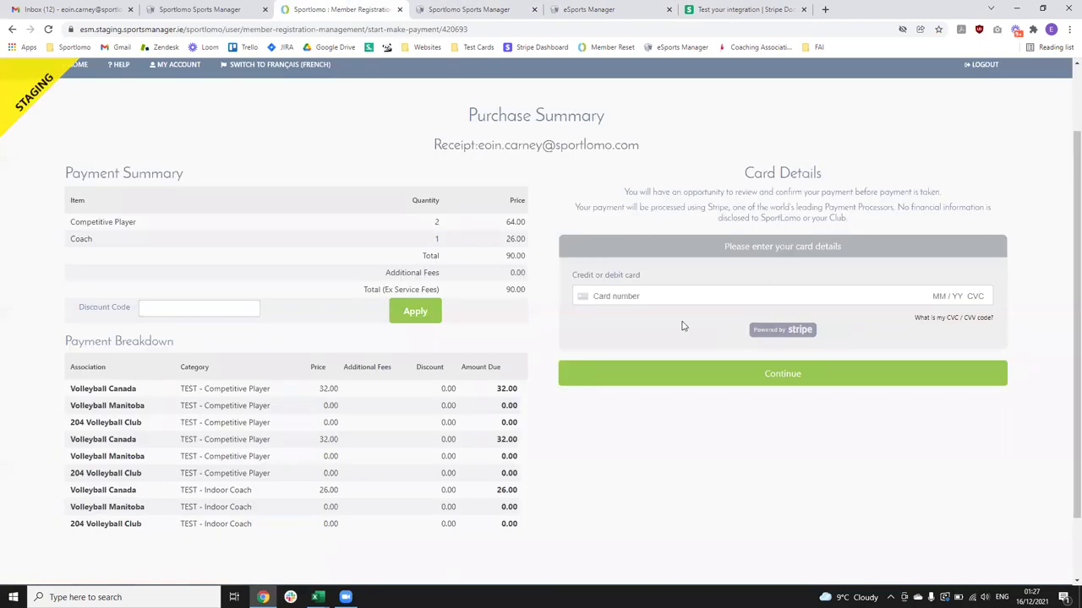
key(ctrl+v)
text(11221123)
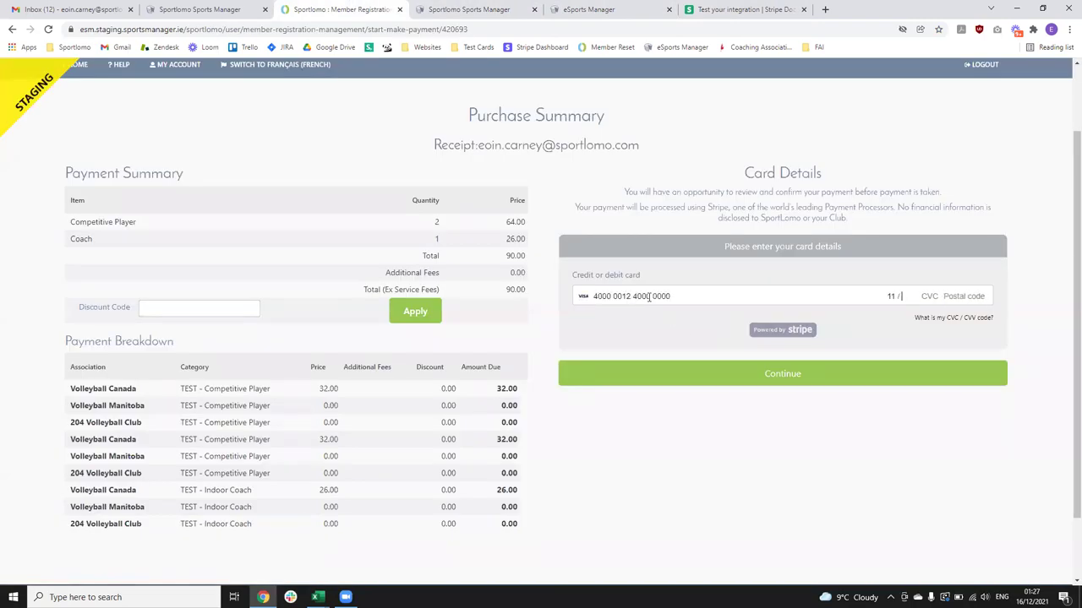
key(BackSpace)
text(A0A 0A0)
click(649, 374)
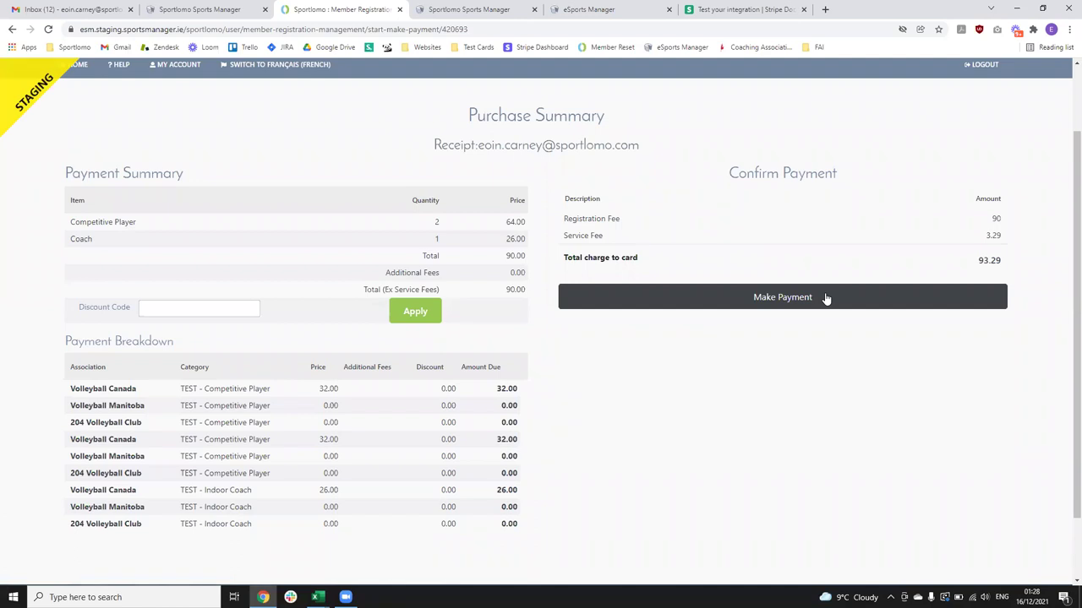
click(826, 298)
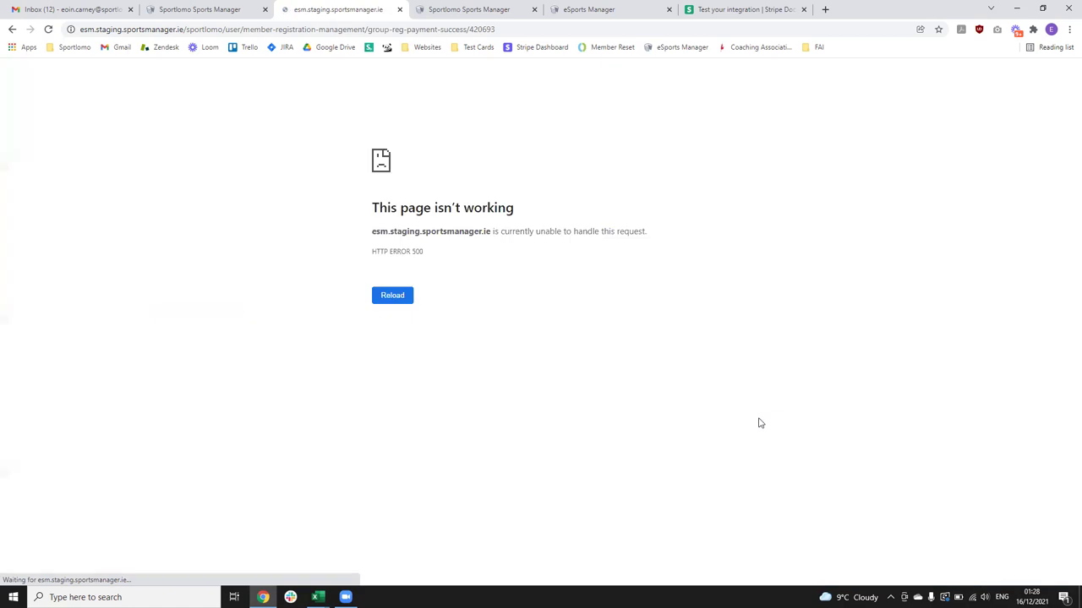
Load the Sportlomo admin home via 'esm', then switch to the Gmail inbox
click(142, 32)
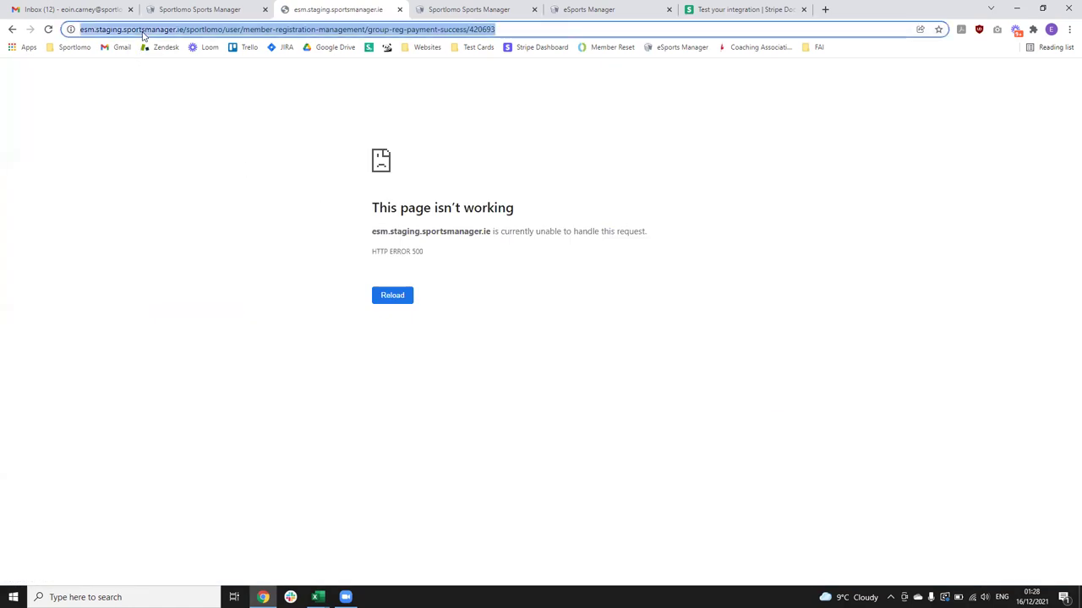
text(esm)
key(Return)
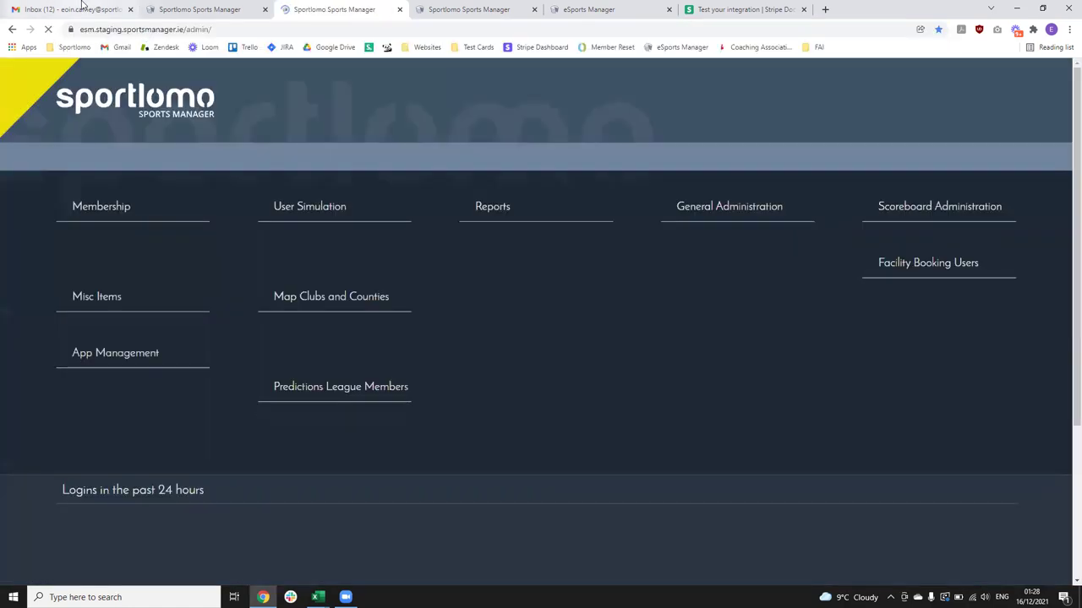
click(82, 6)
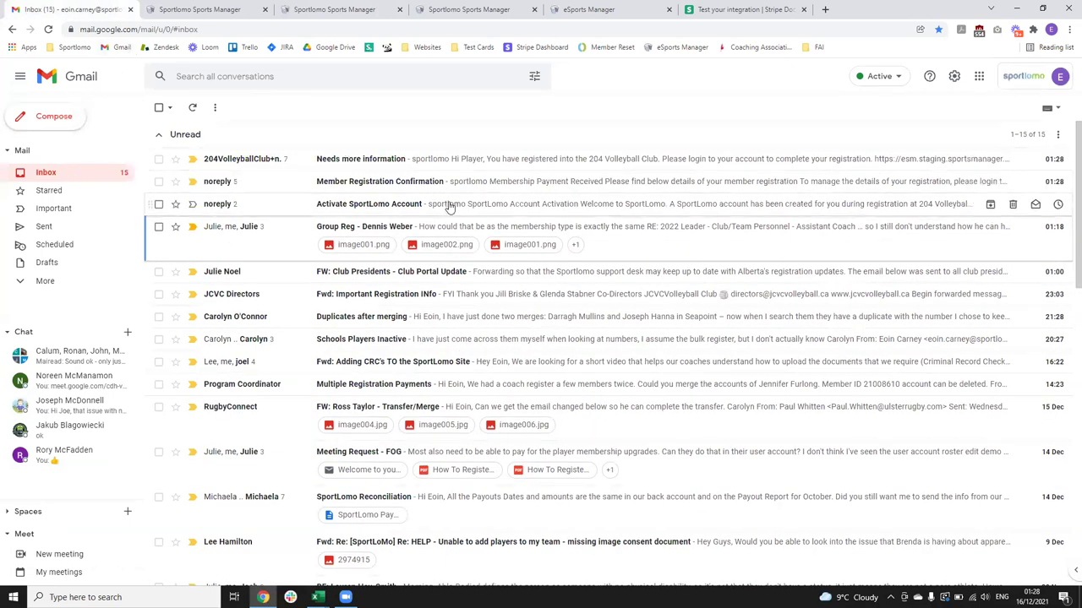
Open the Activate SportLomo Account email, expand its trimmed body and check the recipient address
click(450, 207)
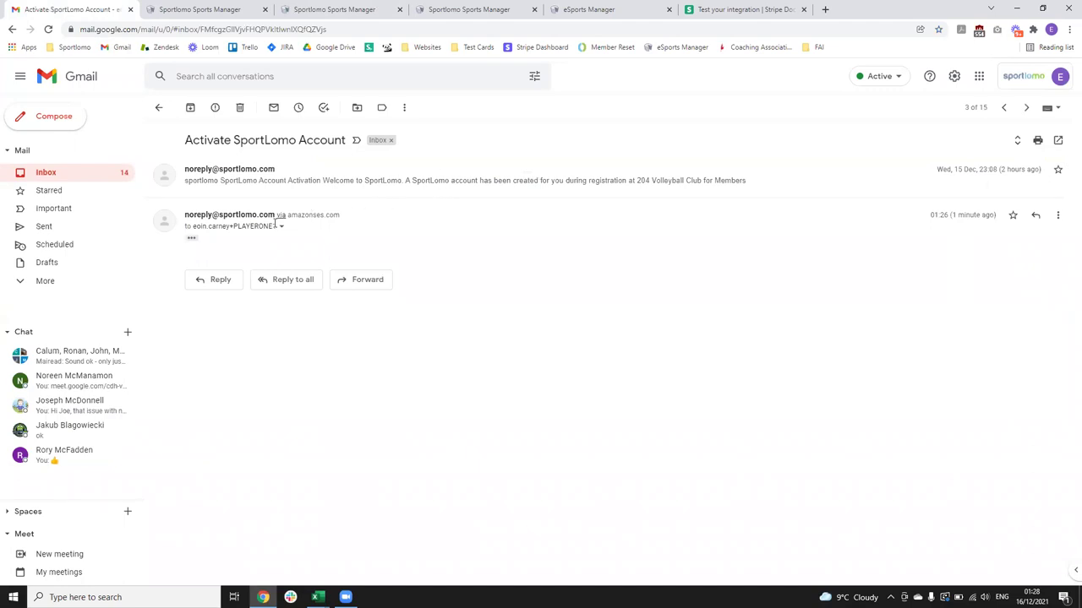
click(193, 240)
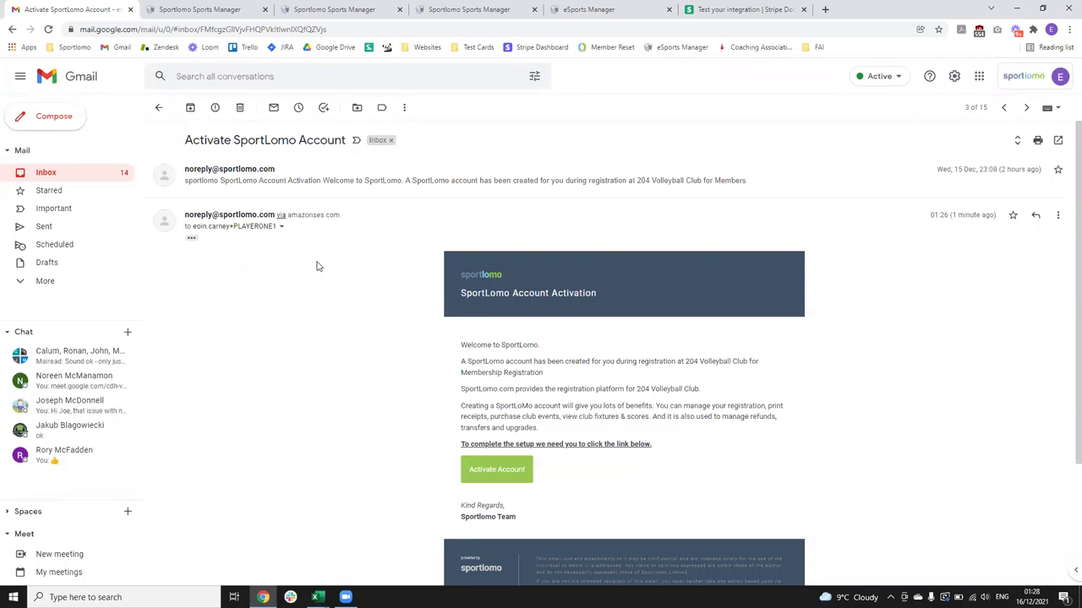
click(282, 227)
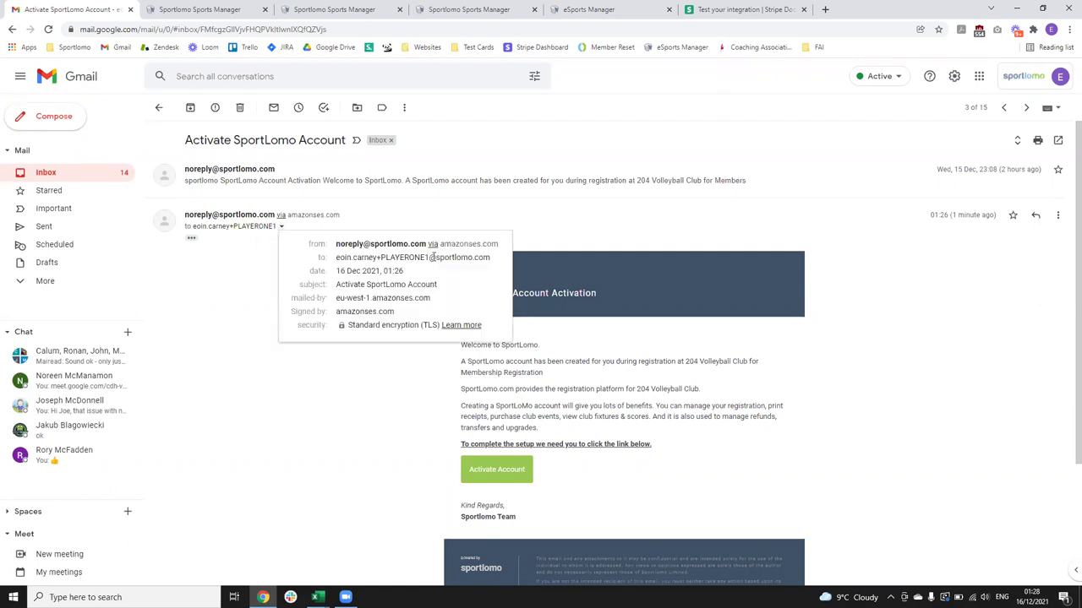
drag(498, 258, 335, 258)
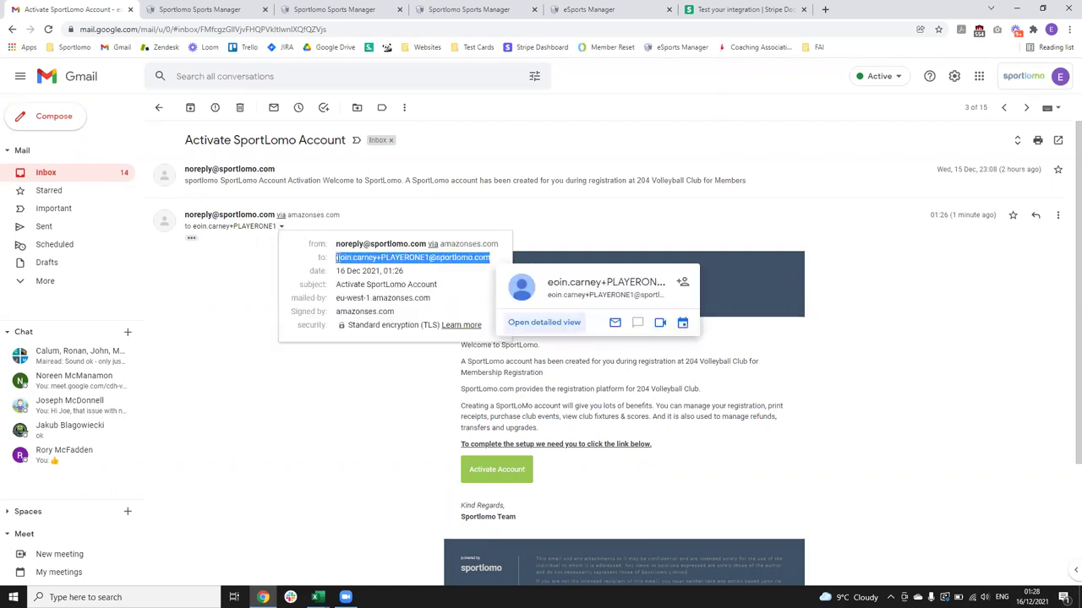
click(578, 390)
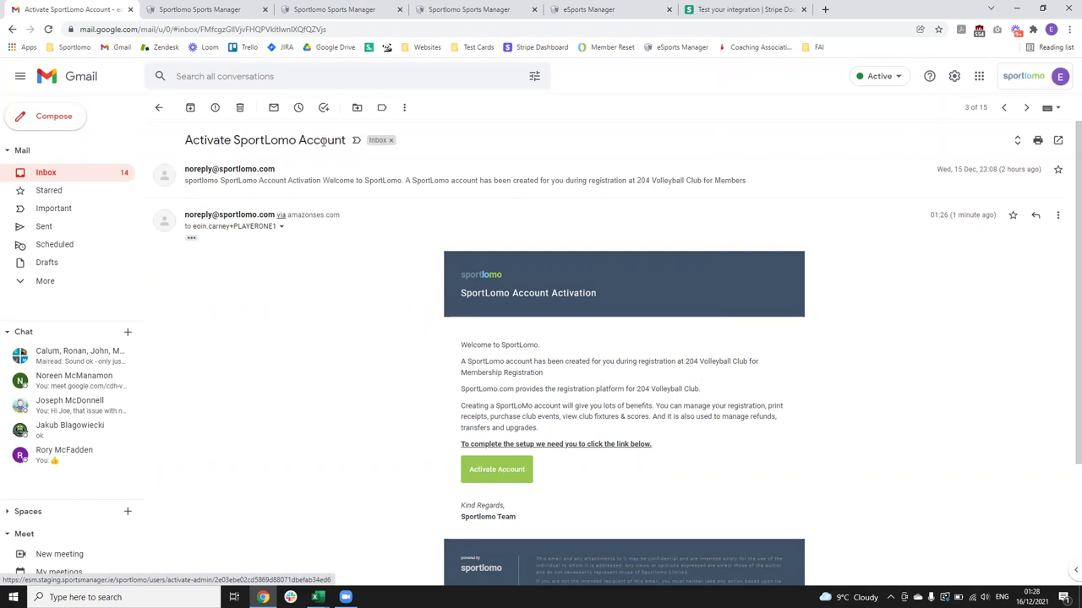
Return to the Sportlomo Sports Manager admin page tab
click(323, 9)
click(455, 7)
click(336, 9)
Log in as the Volleyball Manitoba 204 Volleyball Club user and open its member list
click(306, 241)
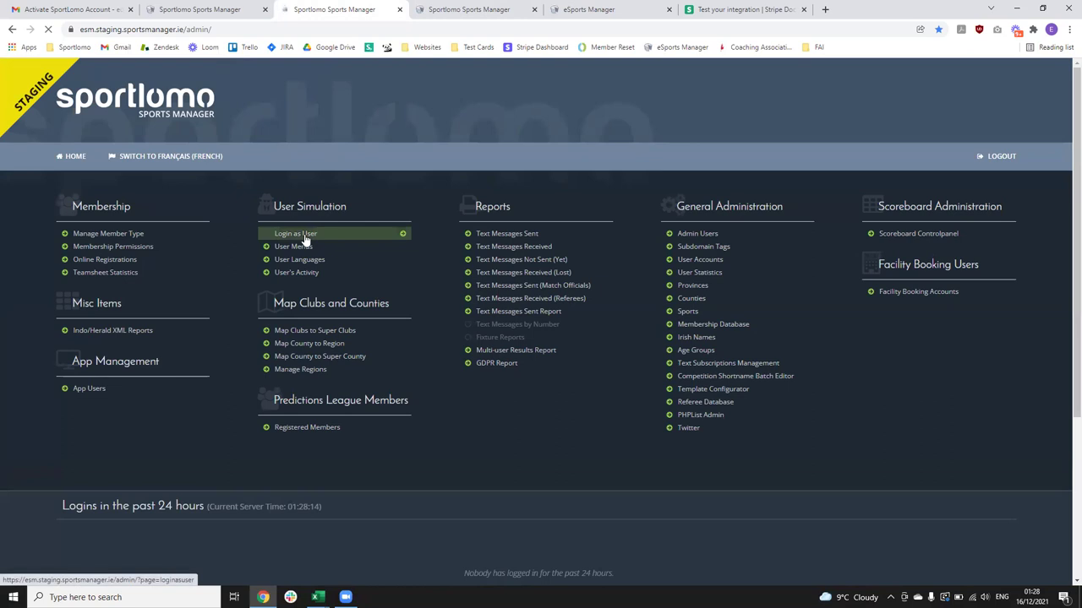
text(204)
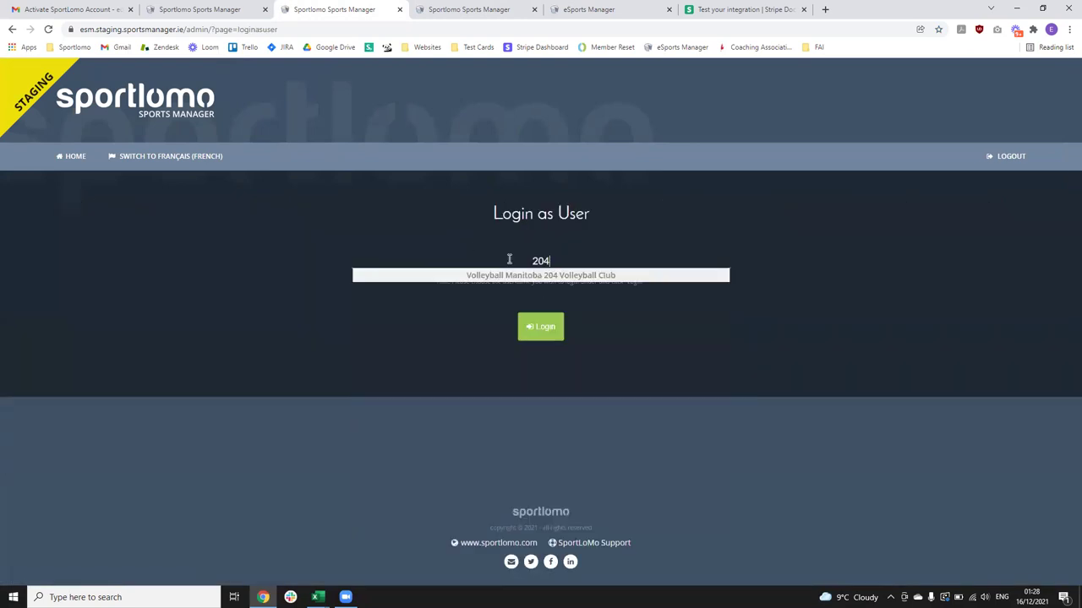
click(515, 279)
click(539, 324)
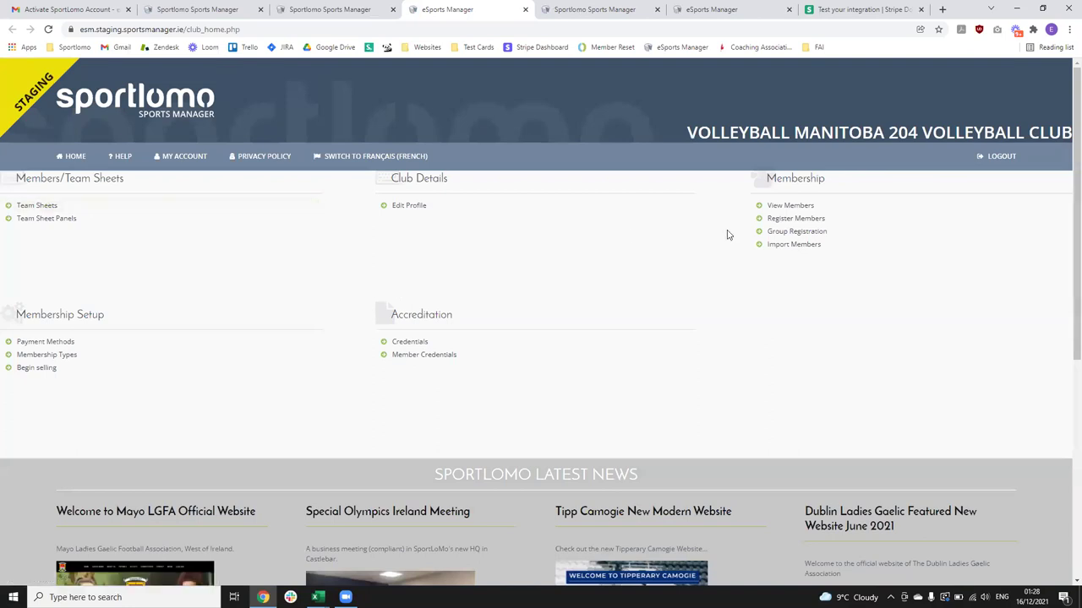
click(778, 208)
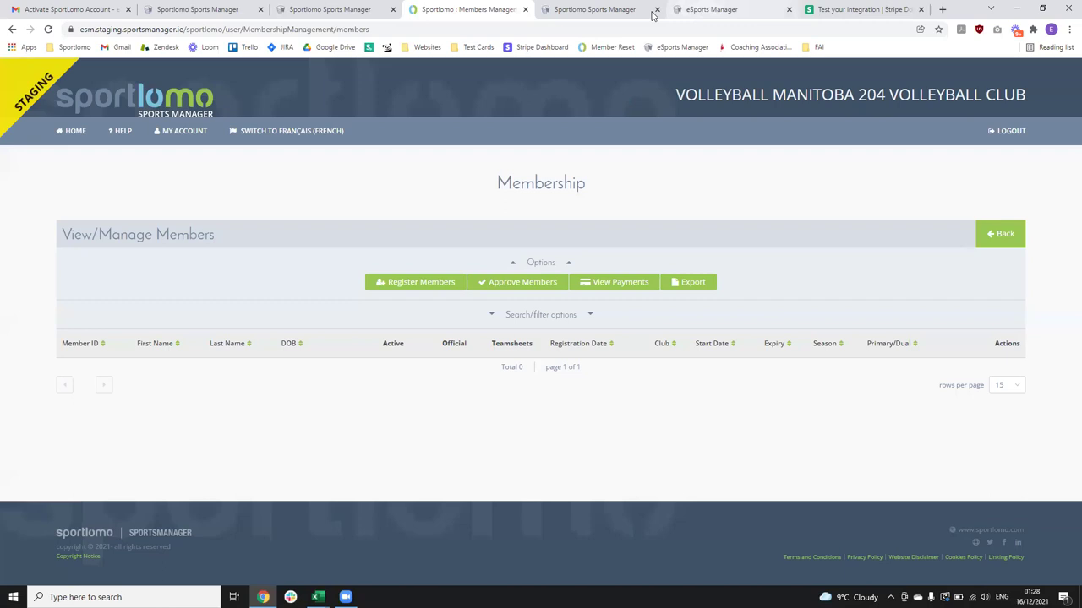
Log out of the club account and sign back in as administrator
click(1007, 131)
click(378, 5)
click(541, 330)
click(543, 329)
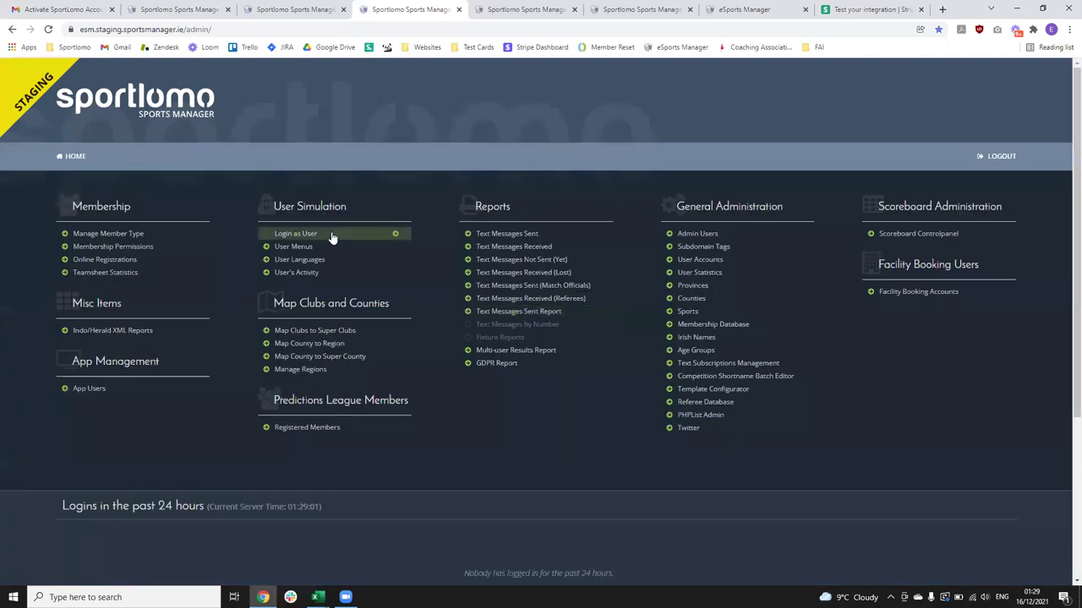
Log in again as the 204 Volleyball Club and view its members
click(331, 236)
click(552, 261)
text(204)
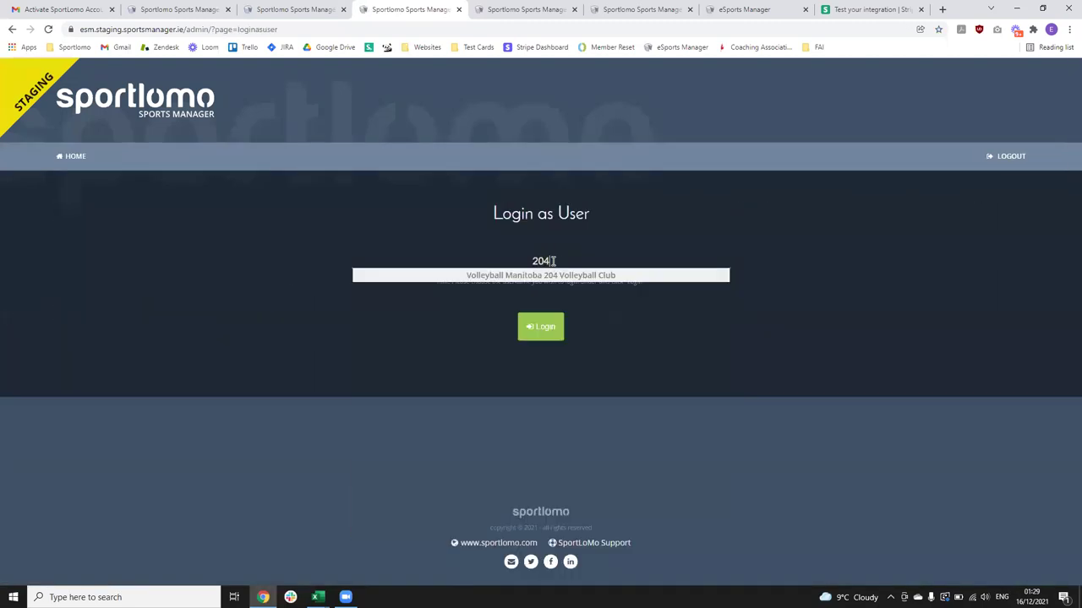
click(541, 273)
click(541, 328)
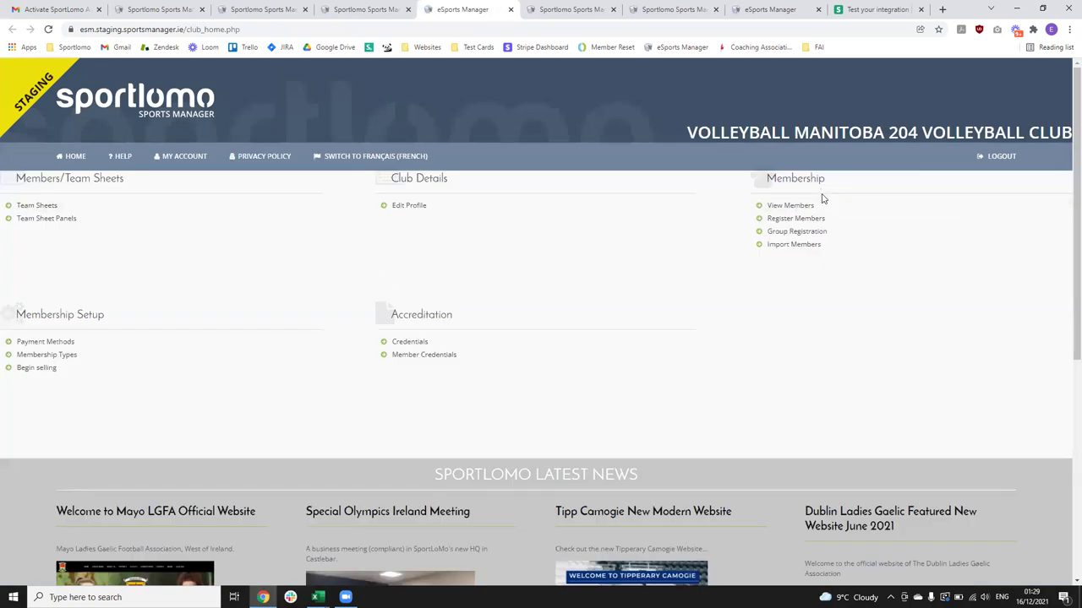
click(794, 208)
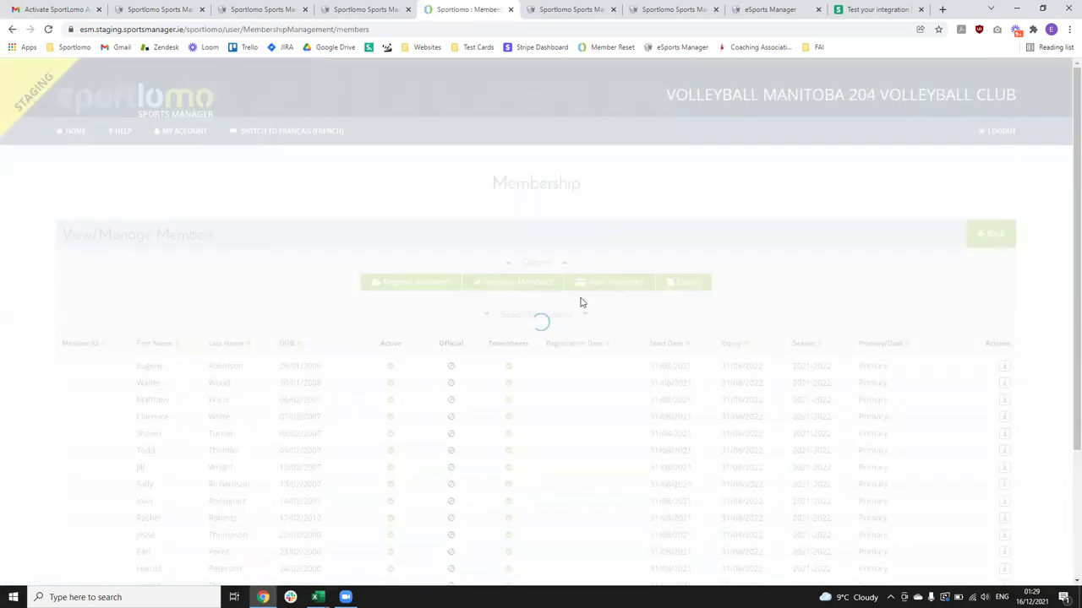
Page through the 50-member list to pages 2, 3 and 4
scroll(581, 302, down, 2)
scroll(580, 303, down, 1)
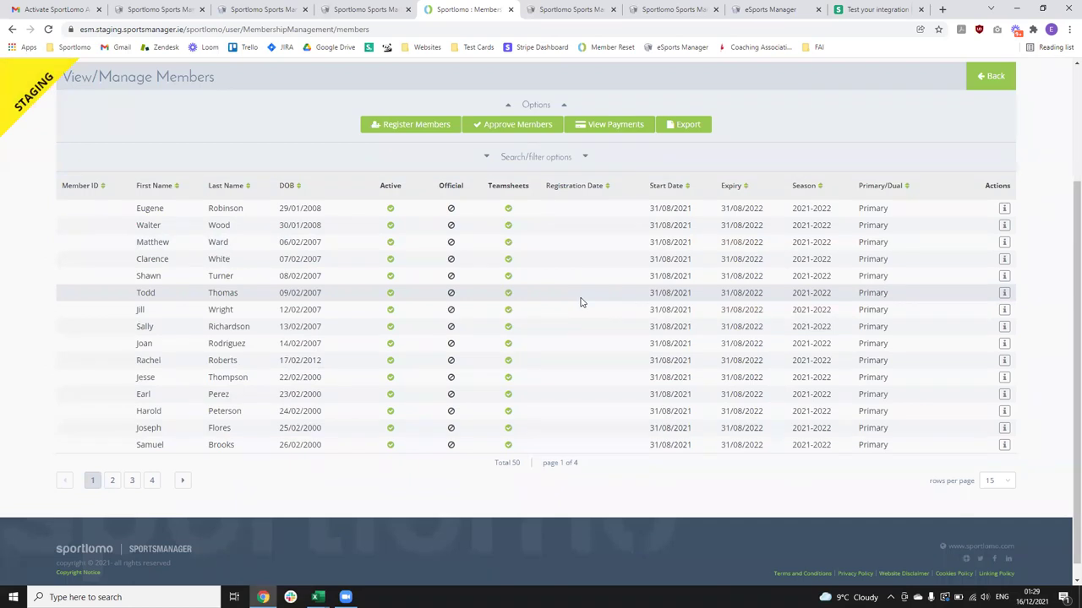
click(181, 481)
click(182, 481)
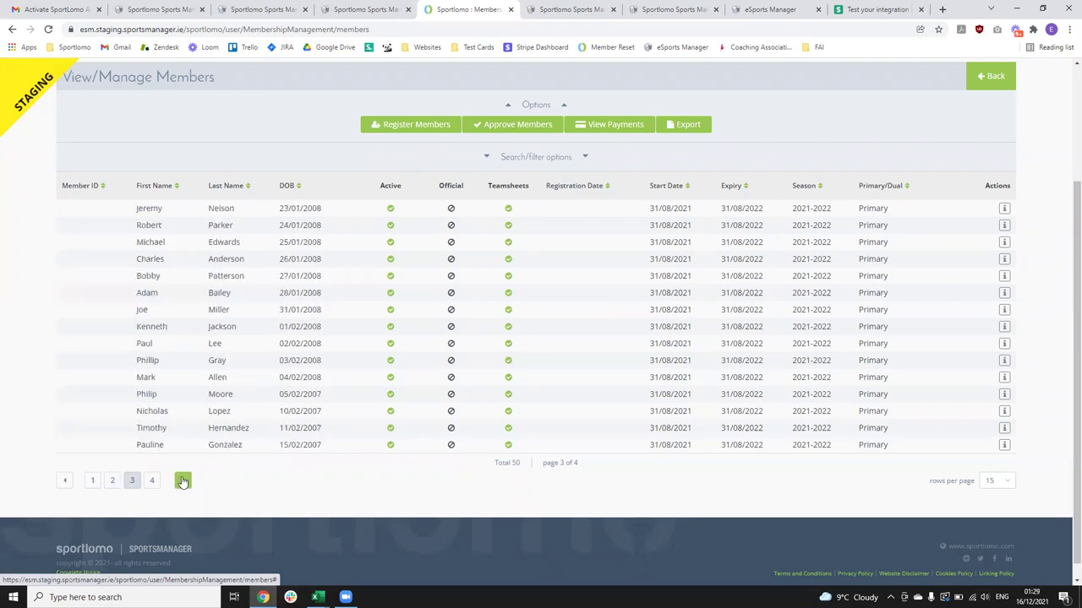
click(183, 481)
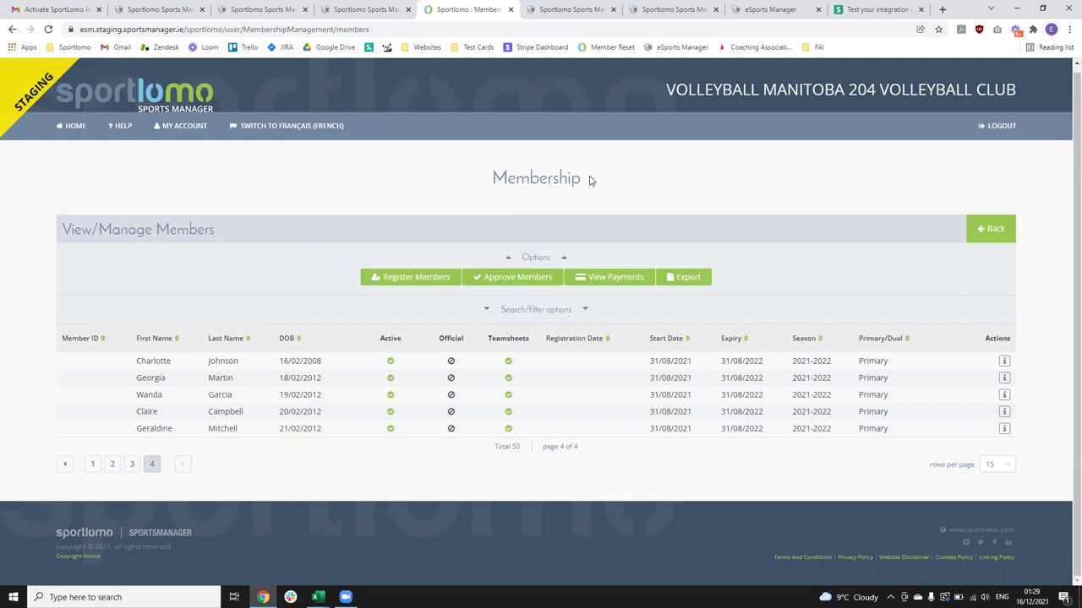
Filter the member list by Membership Status 'Need More Info'
click(559, 311)
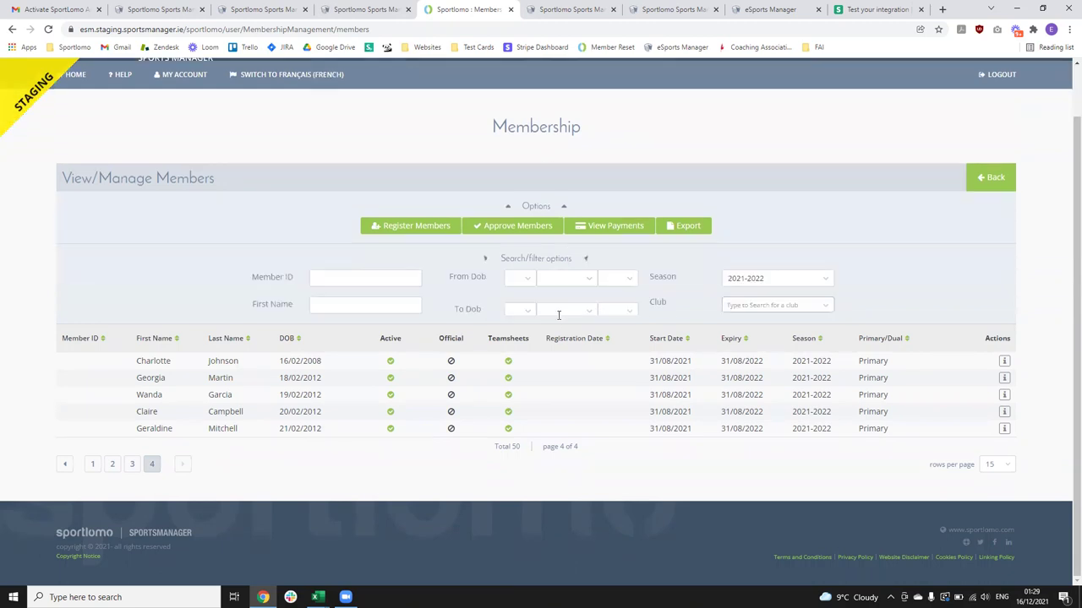
scroll(889, 229, down, 2)
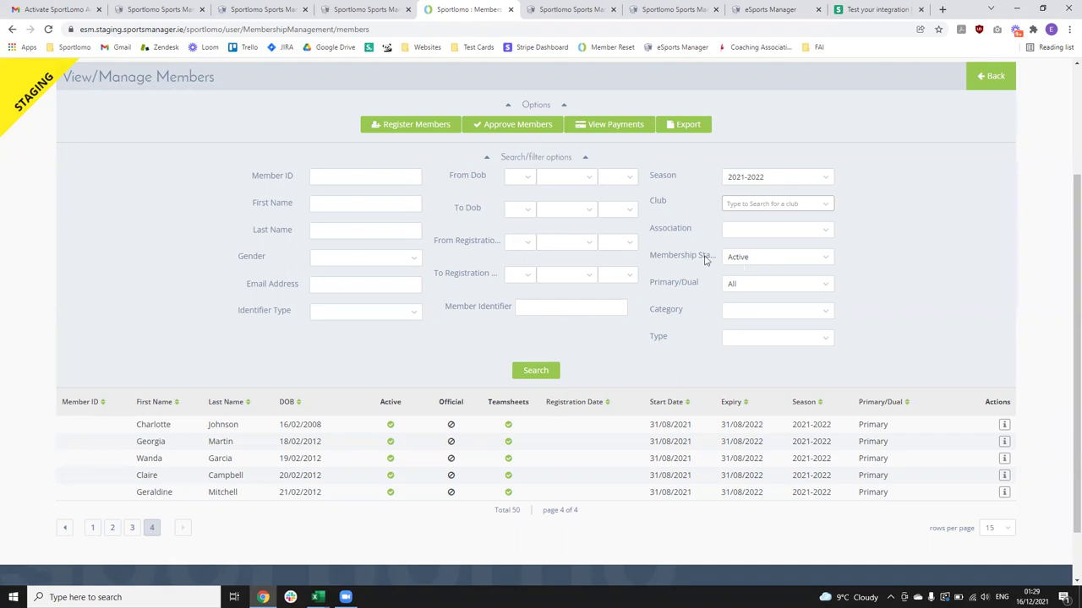
click(758, 260)
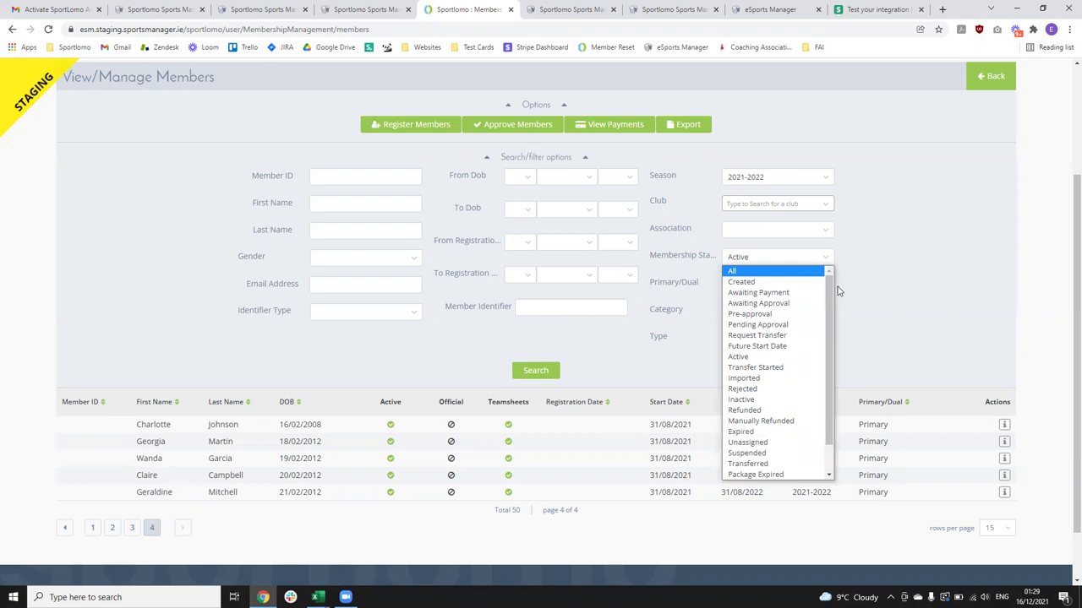
drag(834, 286, 818, 387)
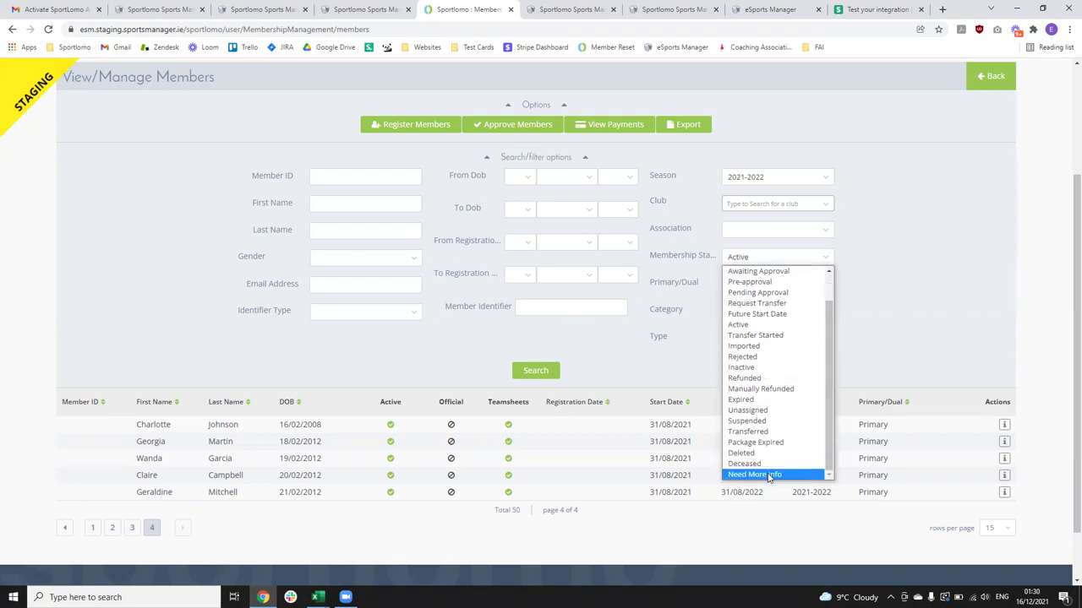
click(755, 475)
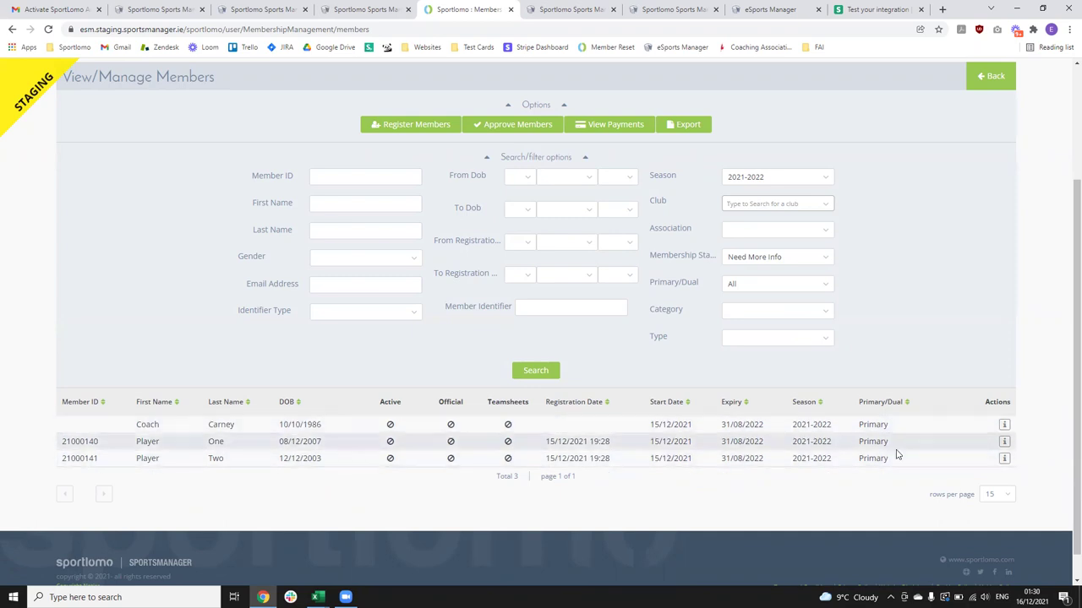
Open the first filtered player's details in a new tab, review them, then go back to Gmail
right_click(1004, 440)
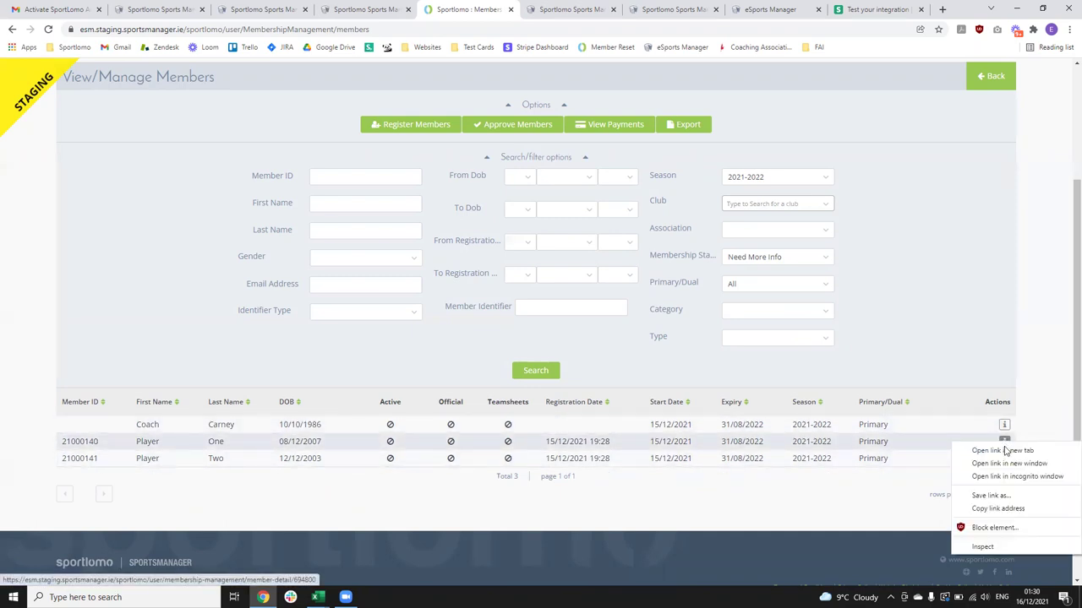
click(1006, 448)
click(531, 9)
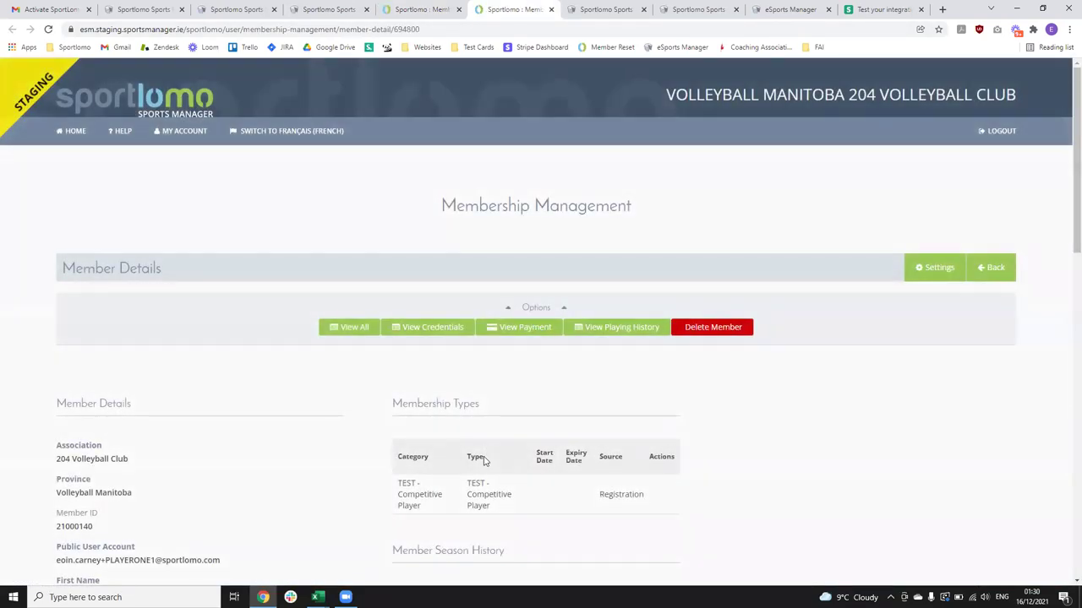
scroll(484, 461, down, 2)
scroll(485, 461, down, 2)
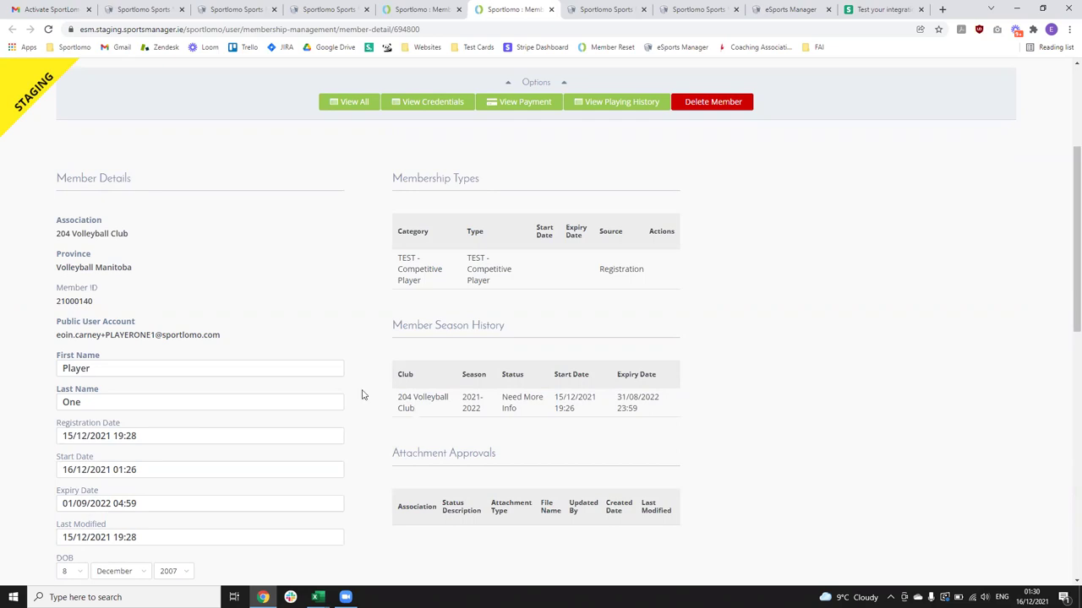
click(32, 7)
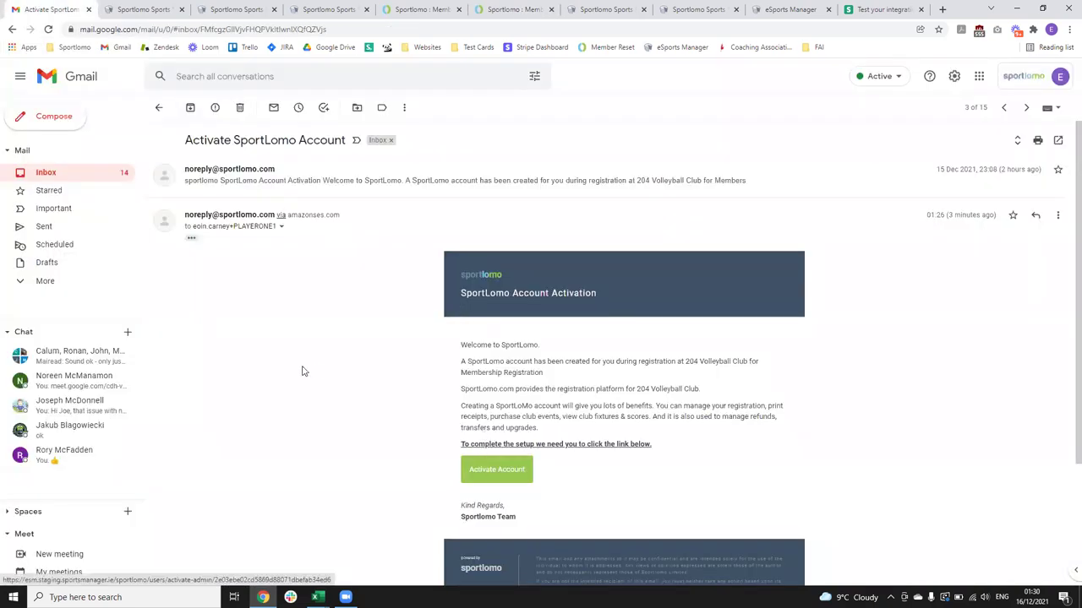
Try the Activate Account link from the activation email and reload that page
click(493, 468)
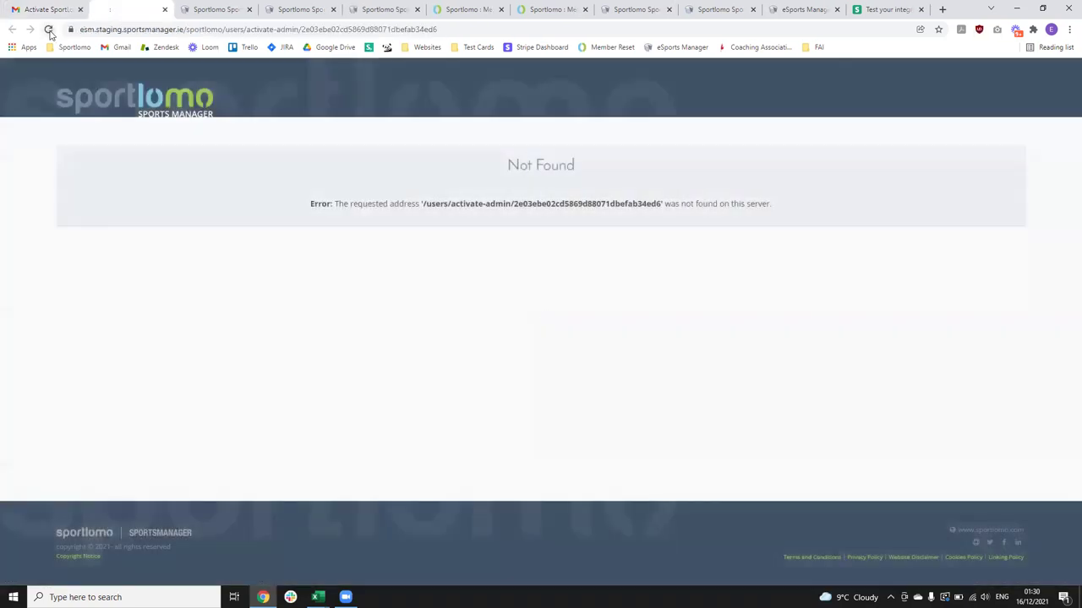
click(49, 30)
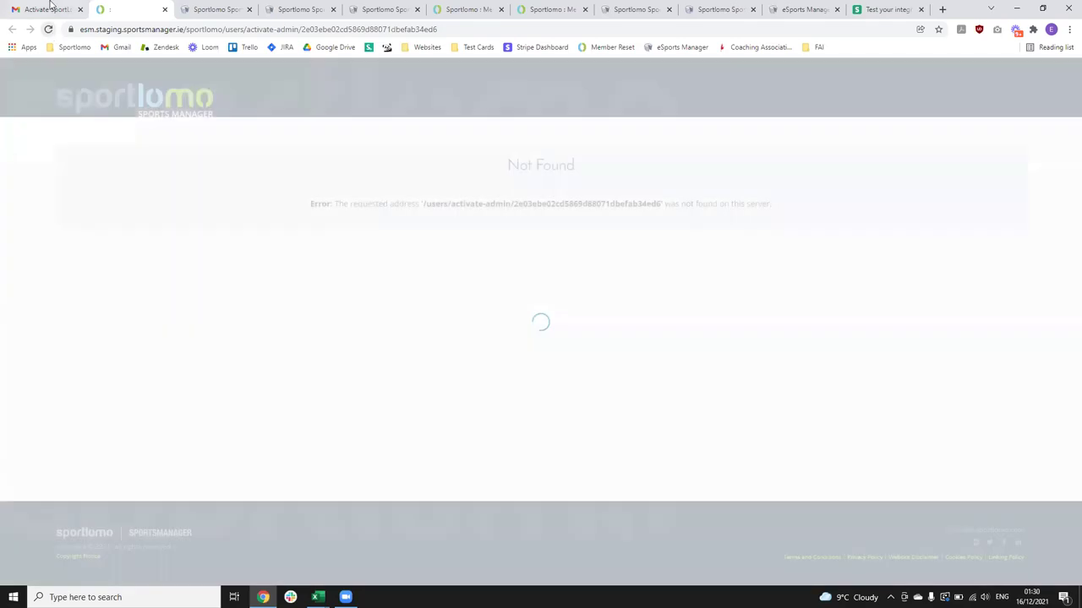
click(53, 9)
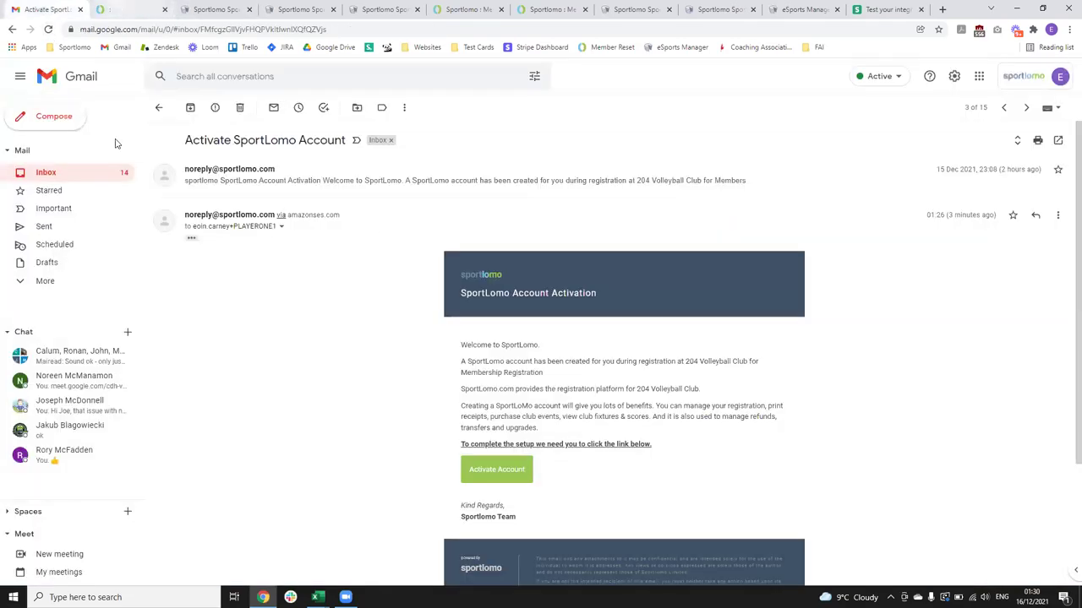
Open the newer Needs more information email and close all tabs to the right of Gmail
click(1004, 108)
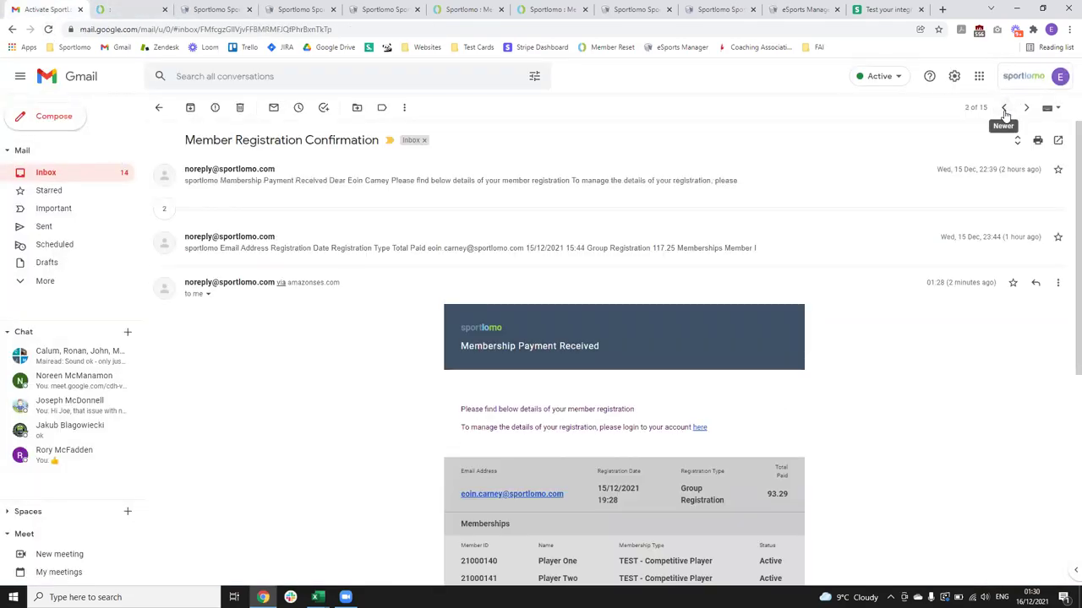
scroll(1066, 279, down, 1)
scroll(1065, 279, down, 4)
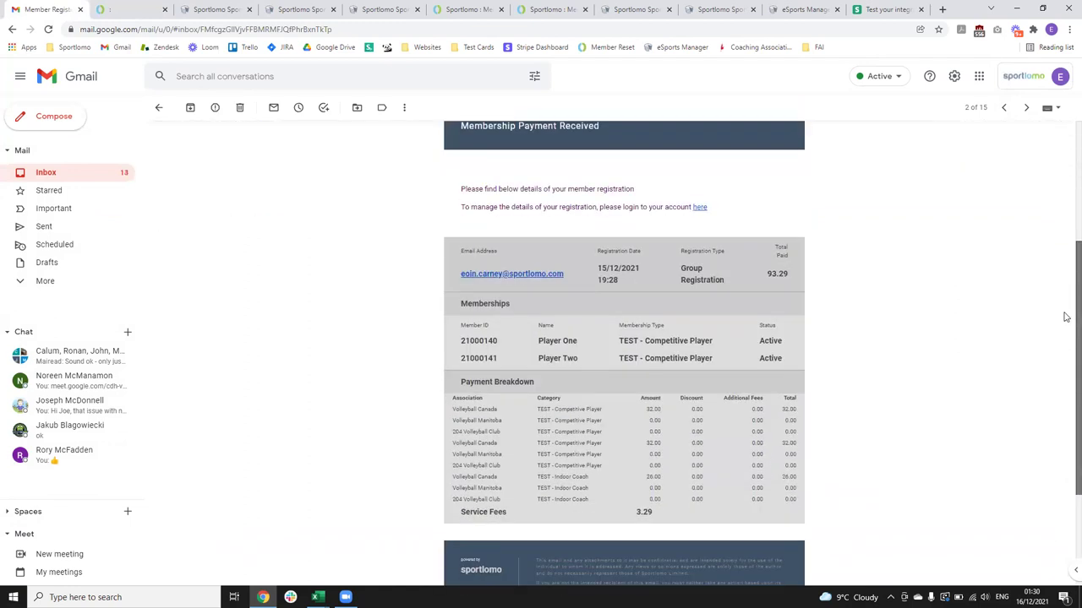
scroll(1066, 211, up, 5)
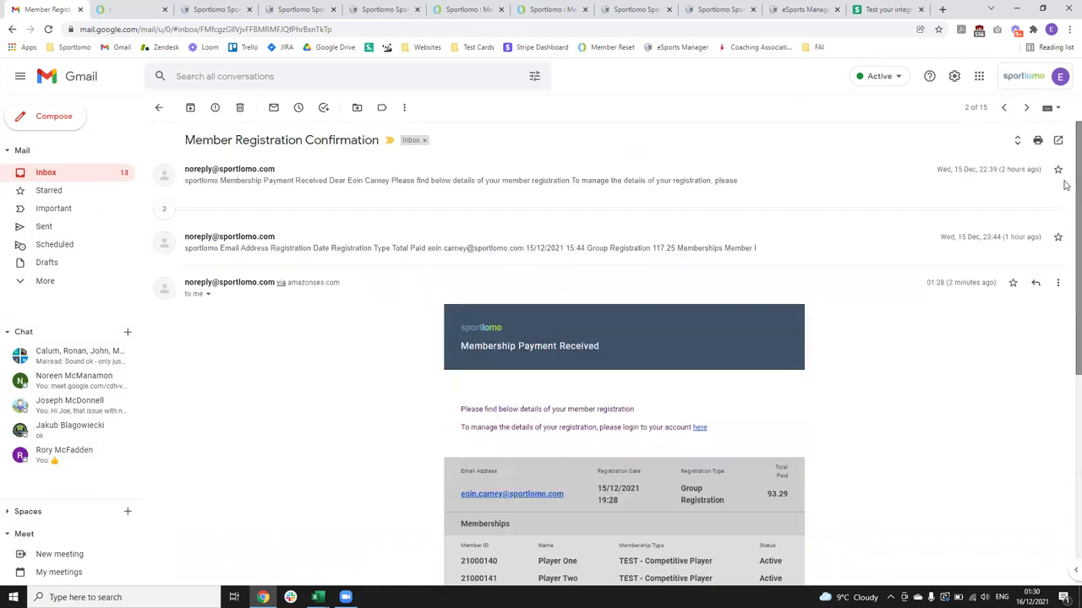
scroll(574, 420, down, 3)
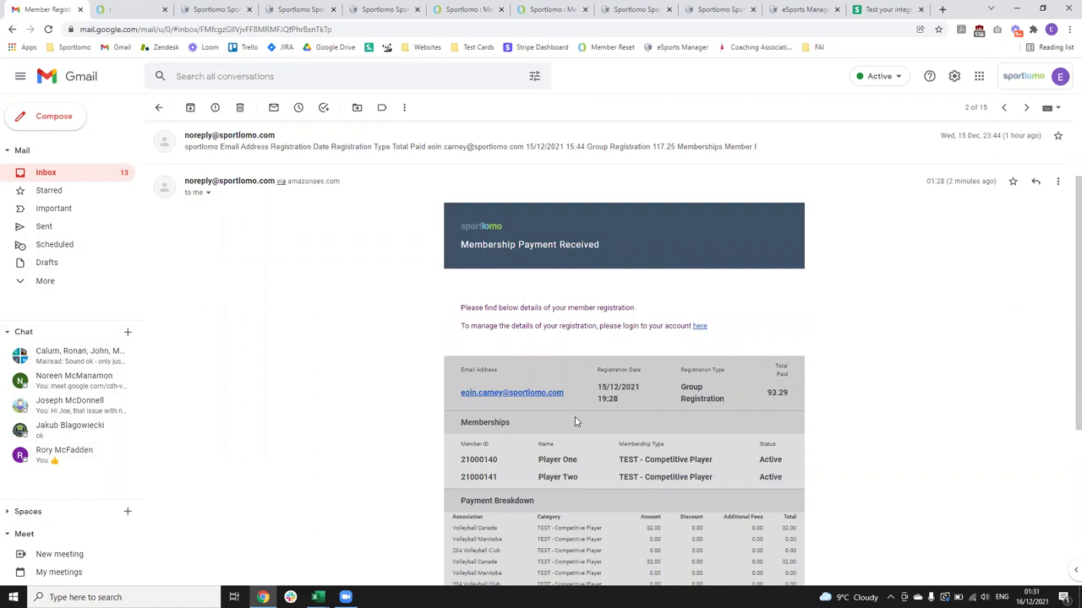
scroll(575, 420, down, 3)
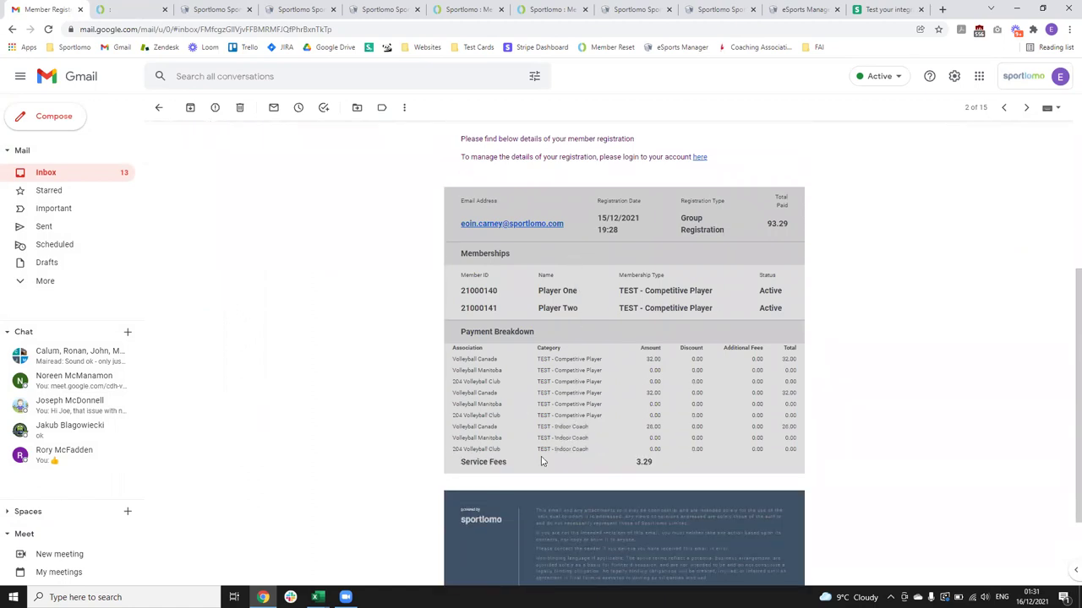
click(1004, 110)
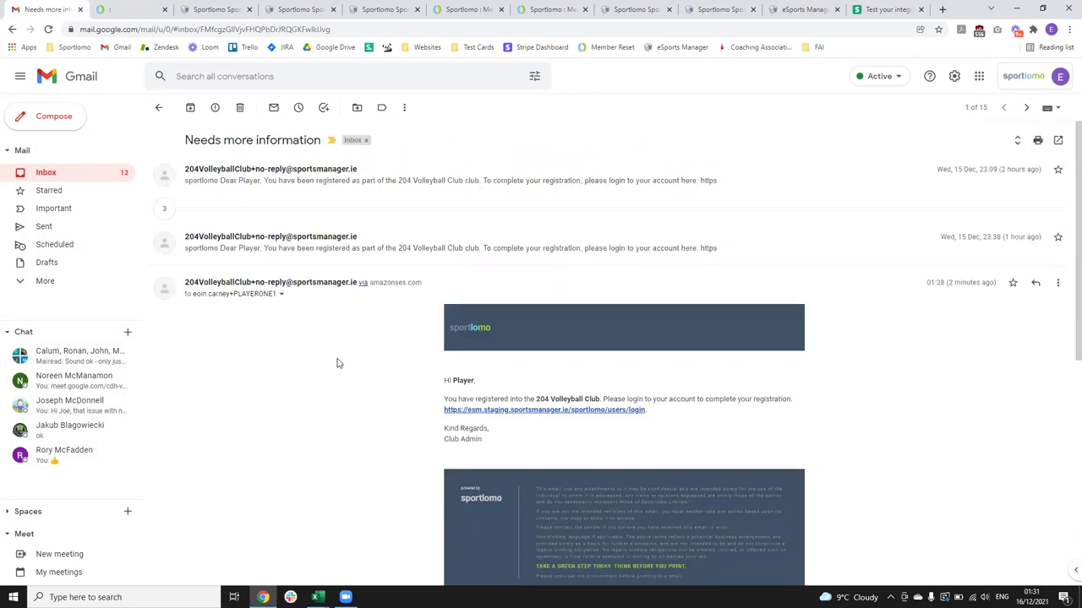
scroll(336, 363, down, 2)
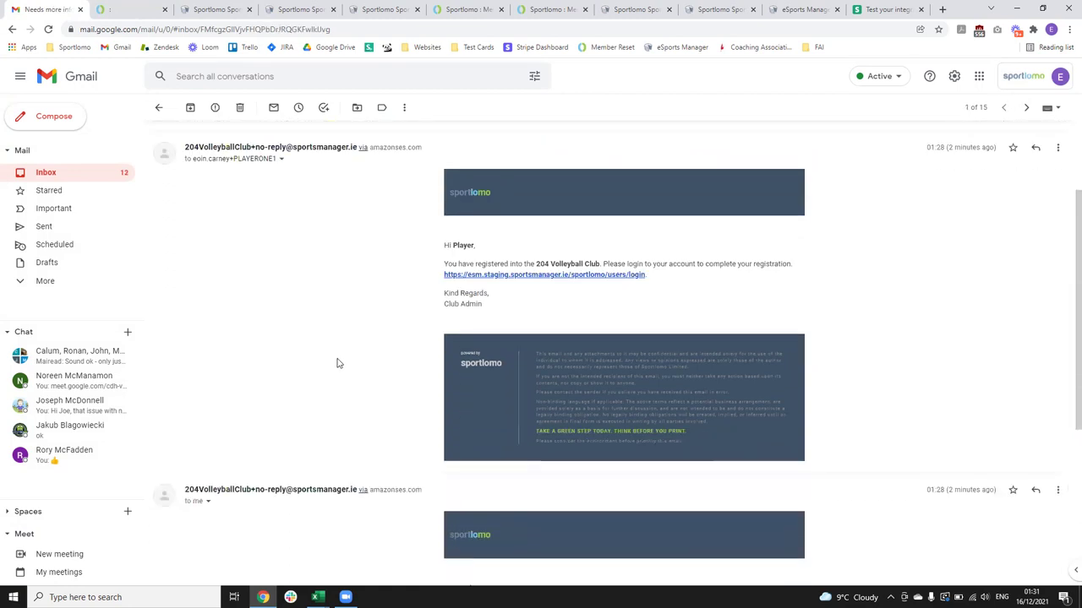
scroll(337, 364, up, 1)
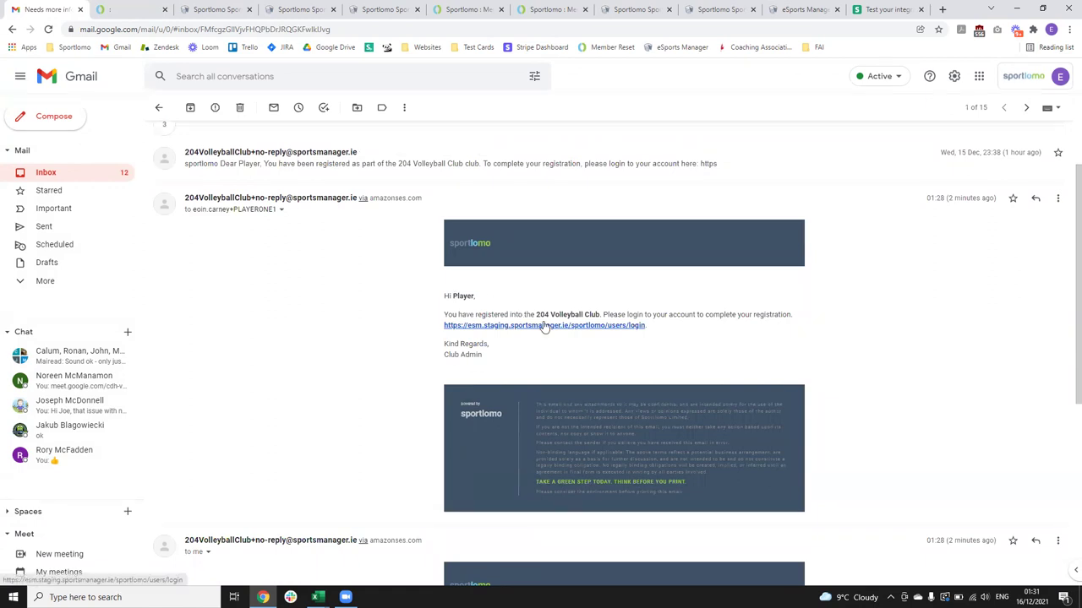
right_click(56, 7)
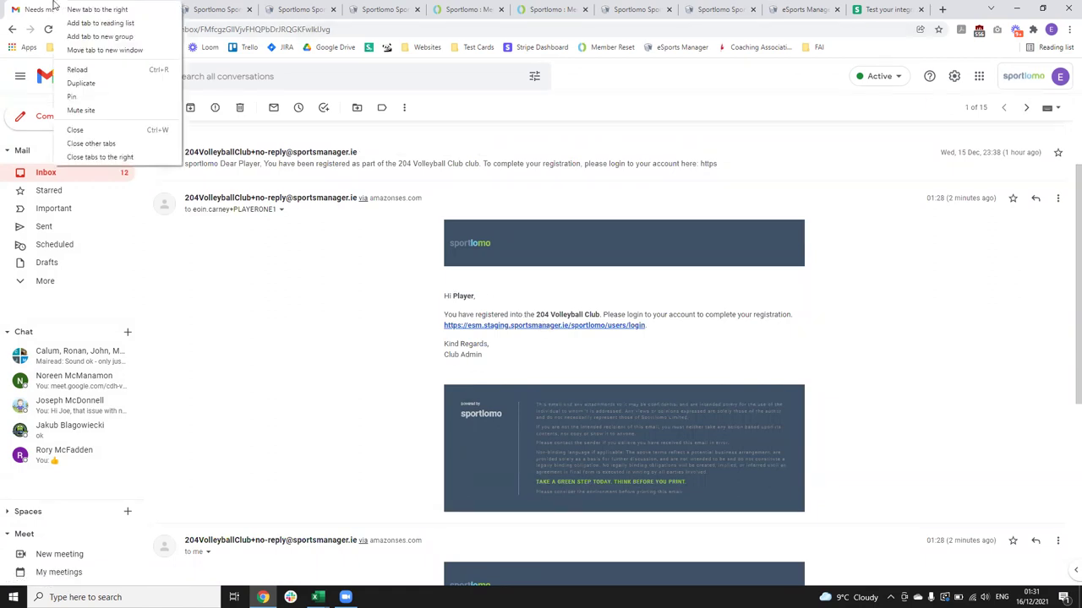
click(114, 157)
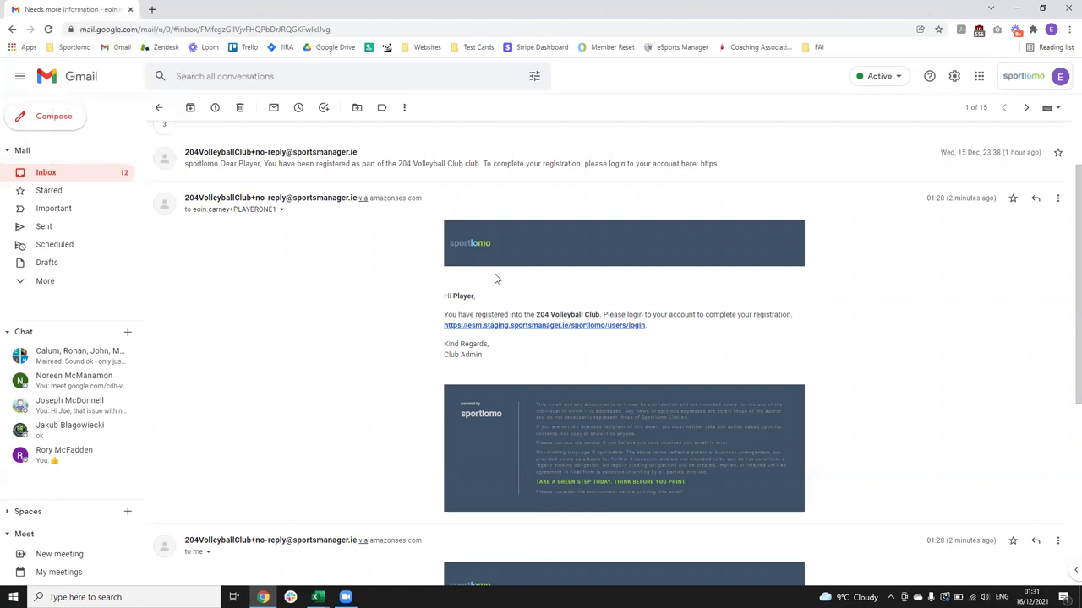
Open the Sportlomo user login page from the email link and saved shortcuts
click(503, 326)
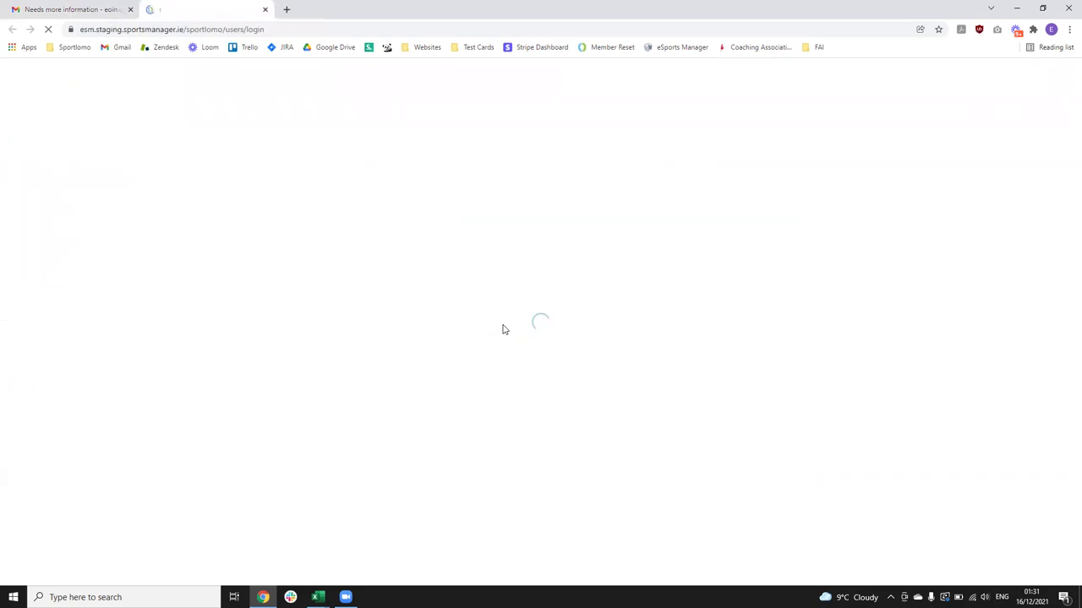
click(74, 48)
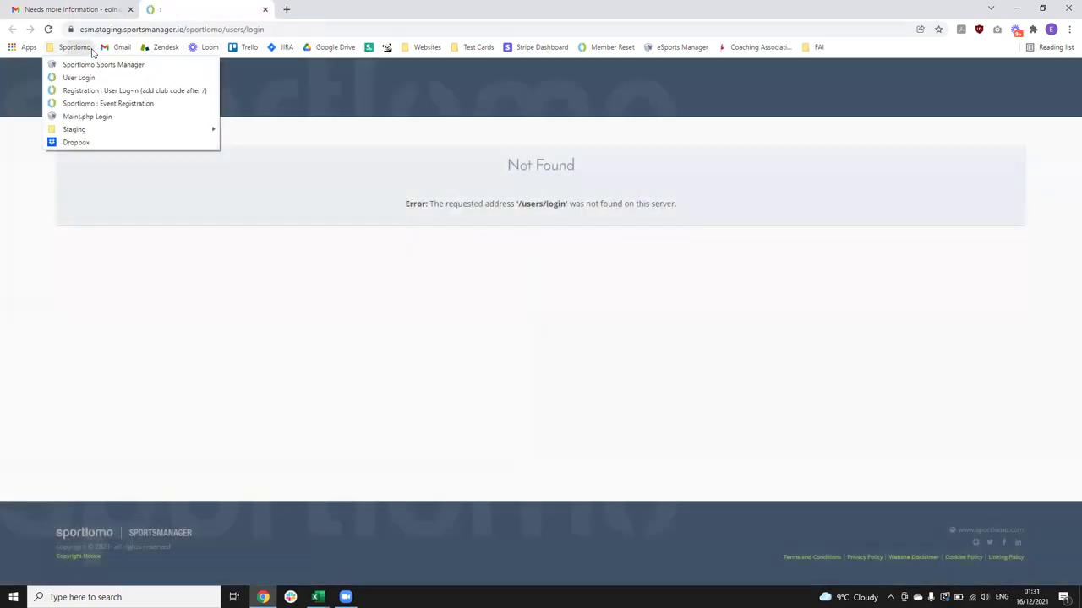
click(87, 77)
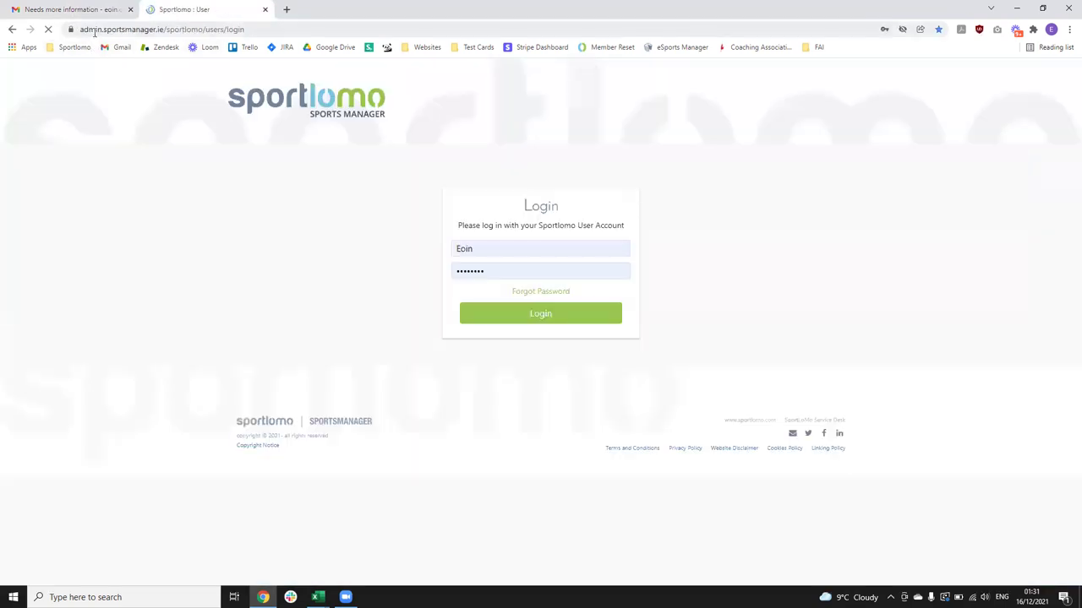
In a private window, load the esm.staging login page and attempt login with the player's e-mail
key(ctrl+shift+n)
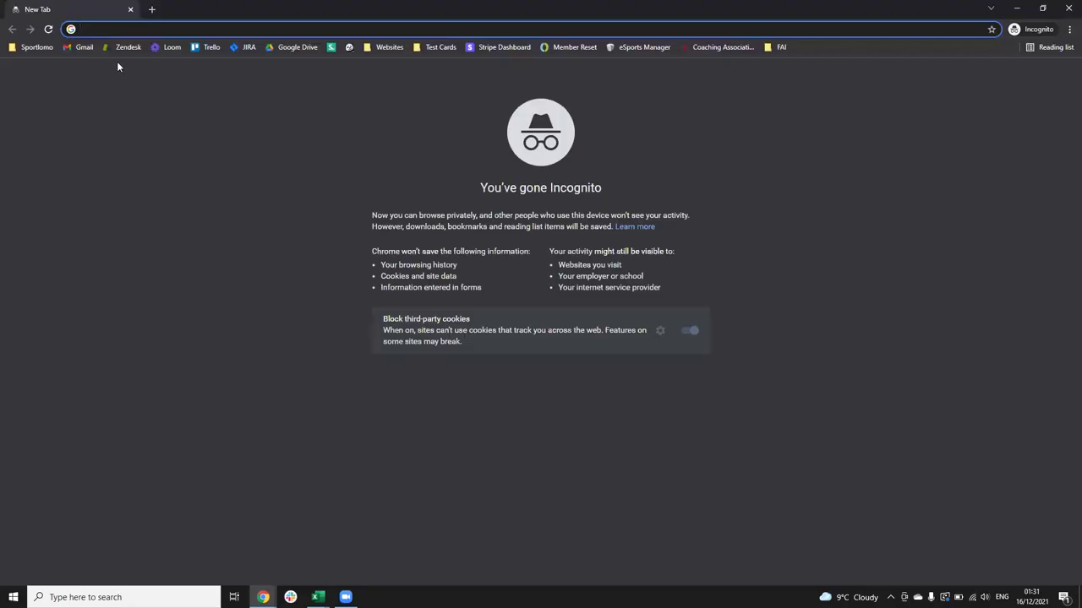
click(53, 47)
click(59, 73)
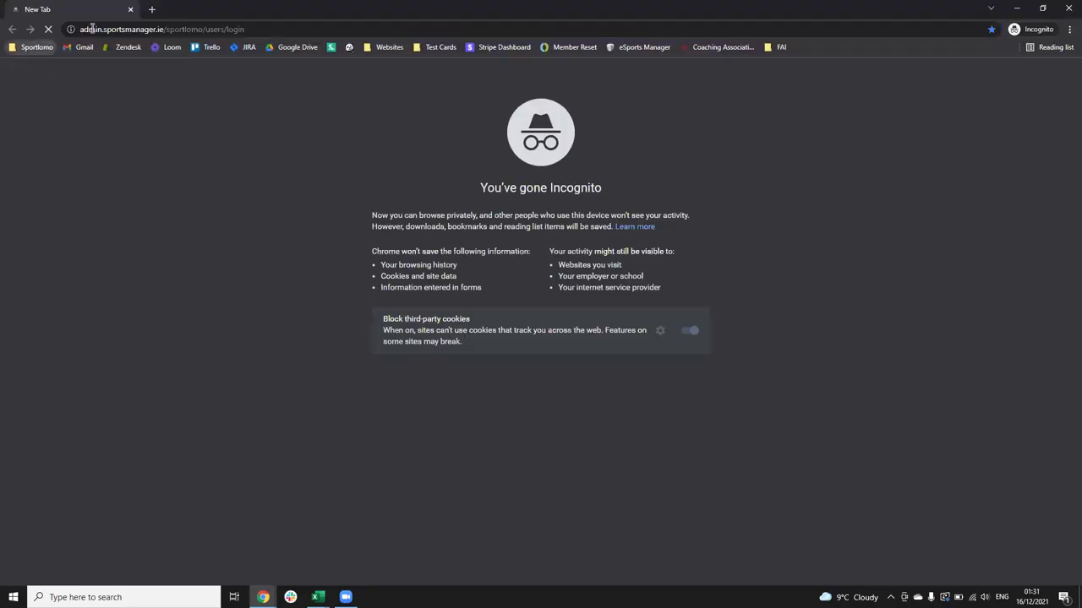
text(esm.stag)
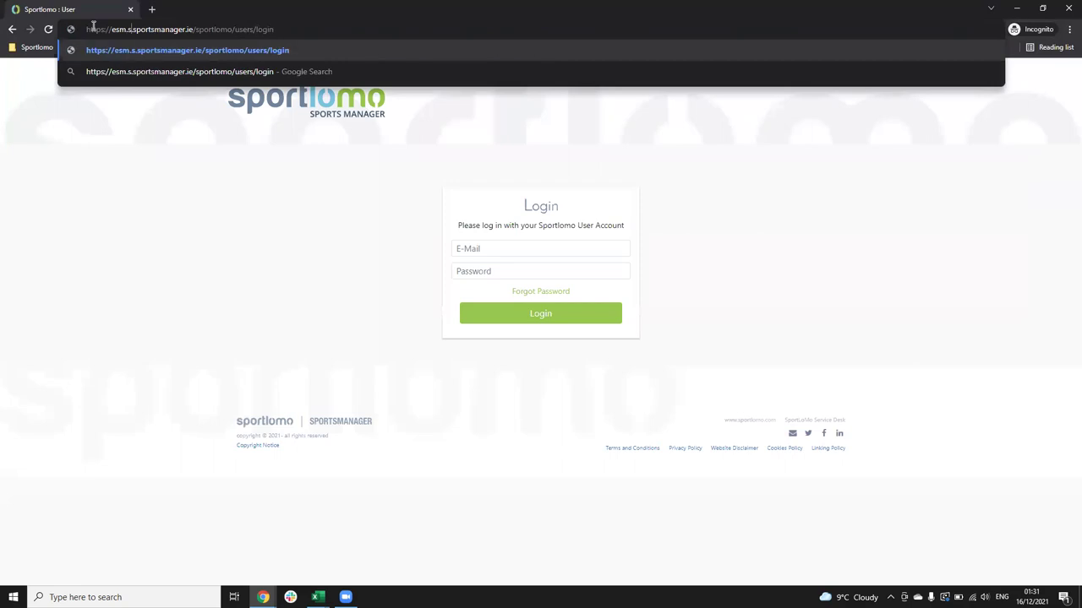
text(ing.)
key(Return)
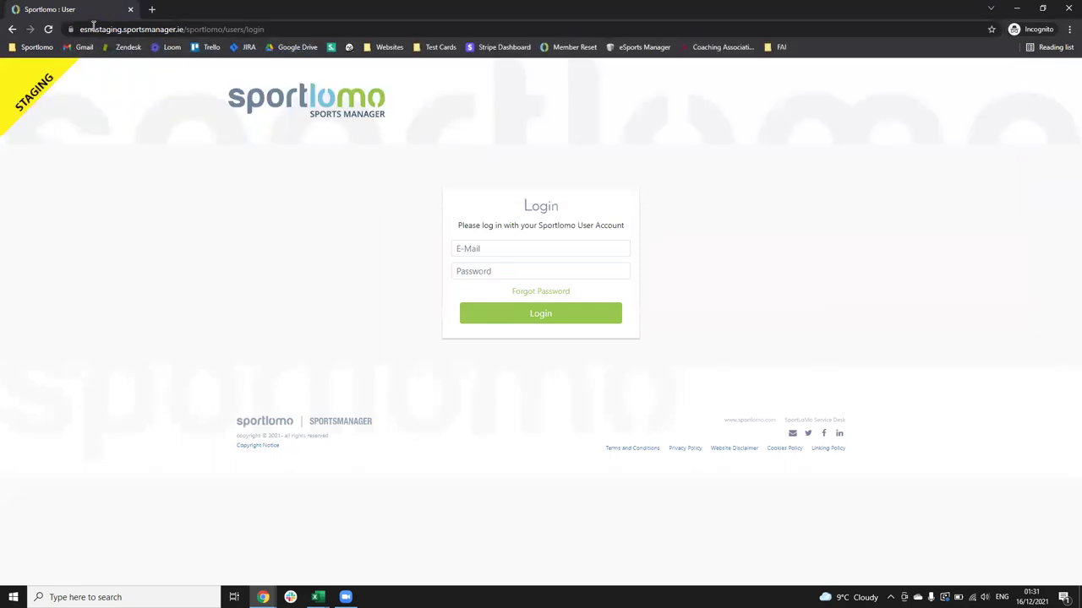
click(495, 249)
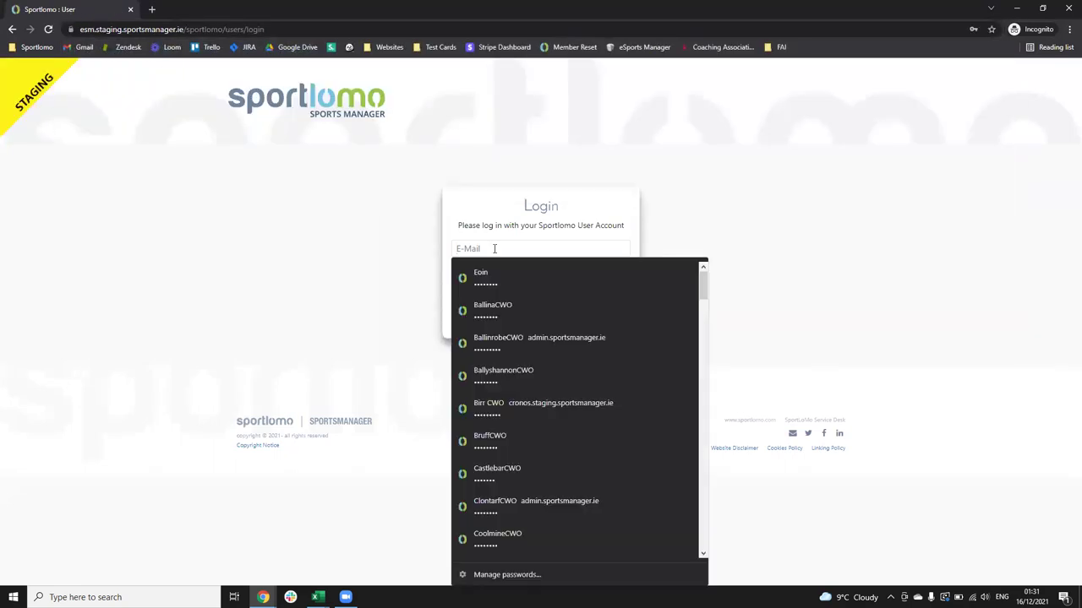
key(ctrl+v)
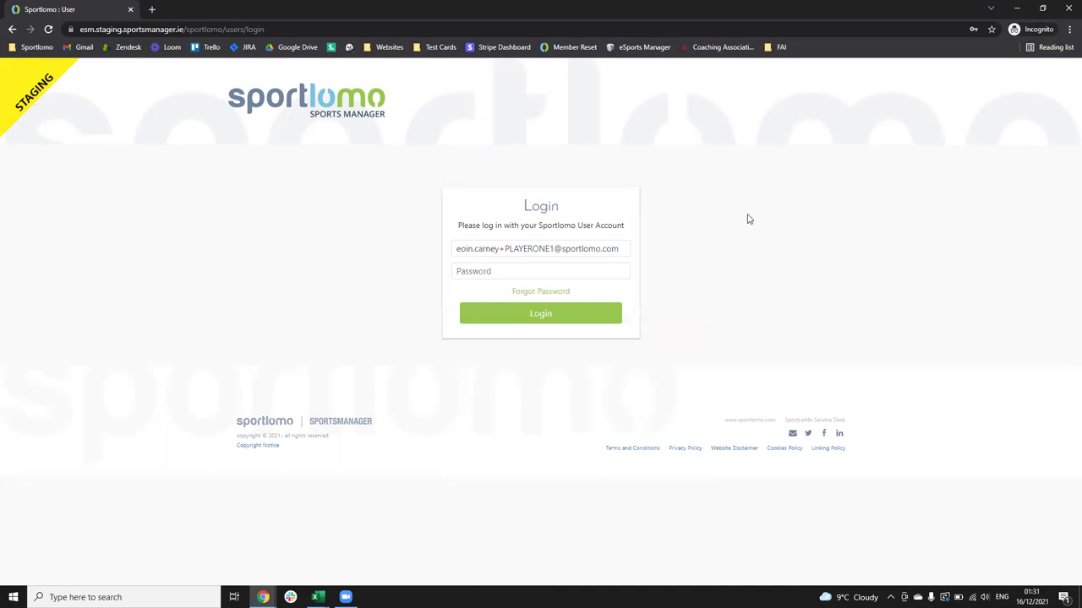
key(Return)
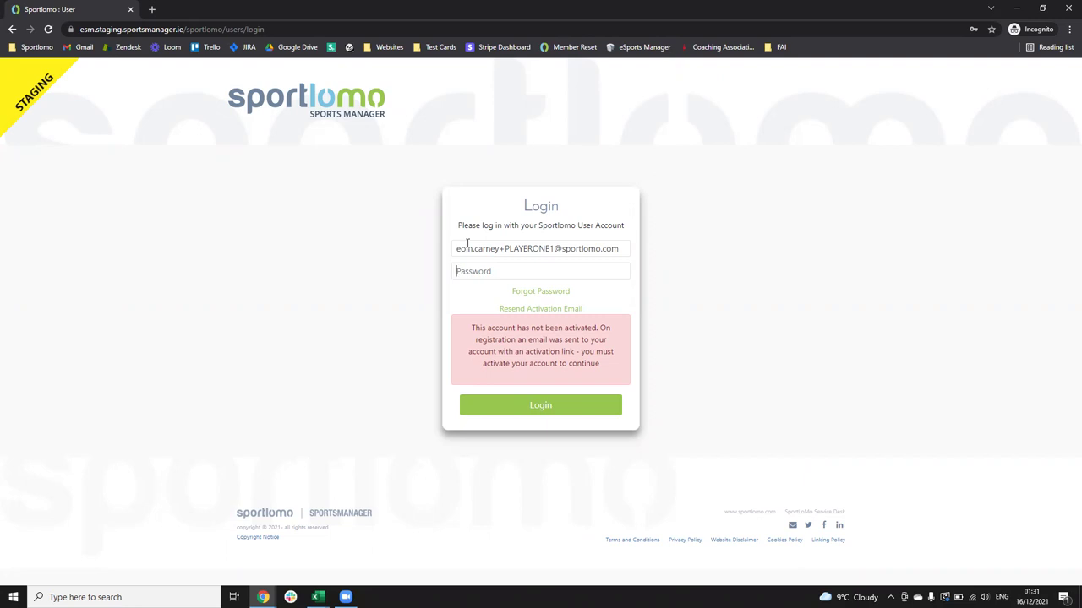
key(Tab)
Resend the activation email and follow the Reactivate Account link in Gmail's reactivation request
click(559, 309)
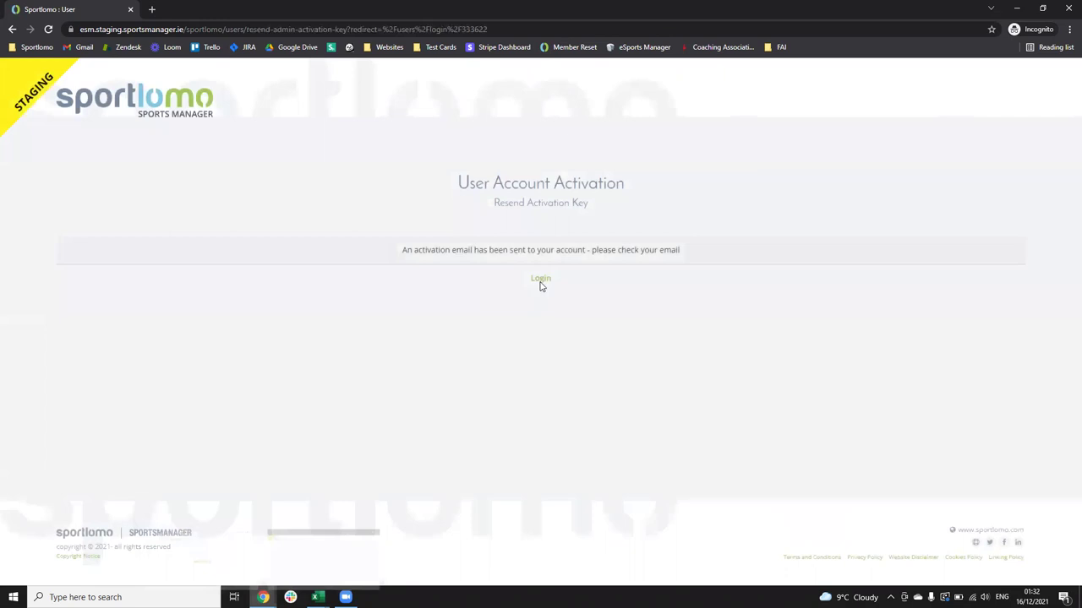
mouse_move(263, 596)
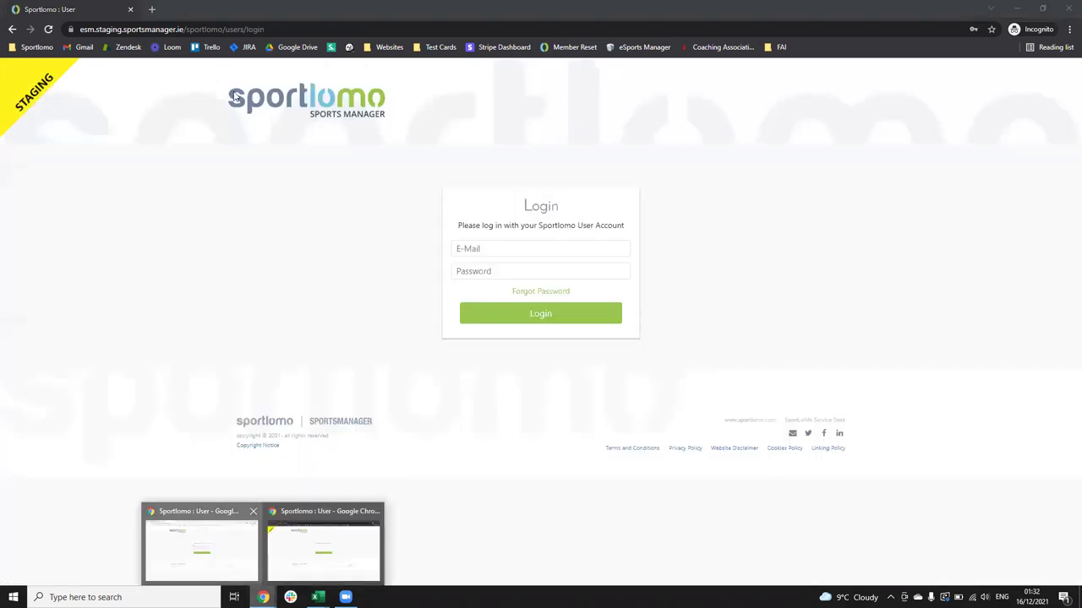
click(222, 566)
click(68, 7)
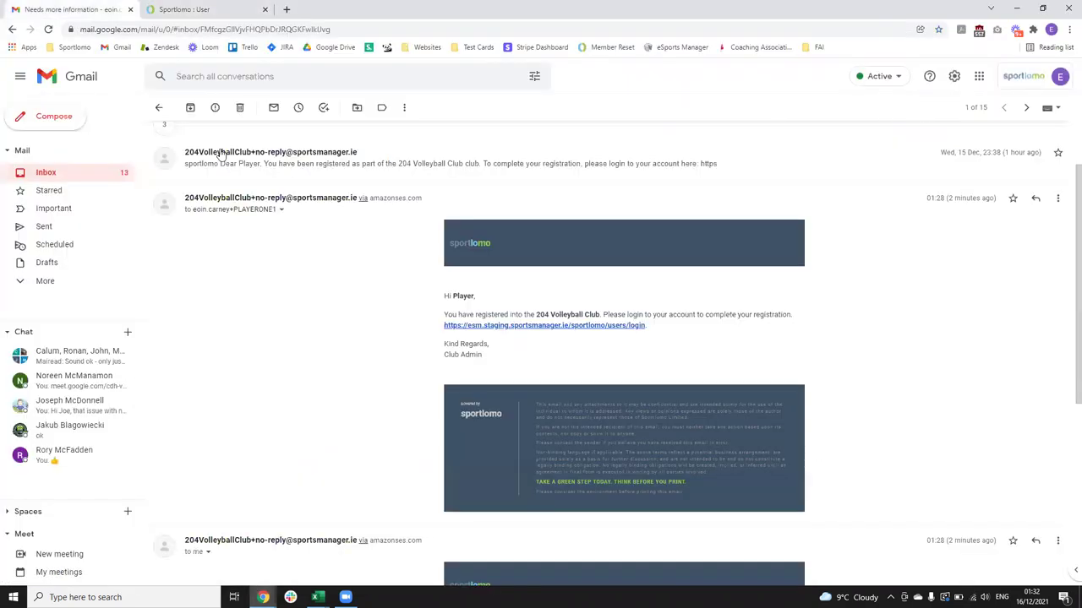
click(73, 172)
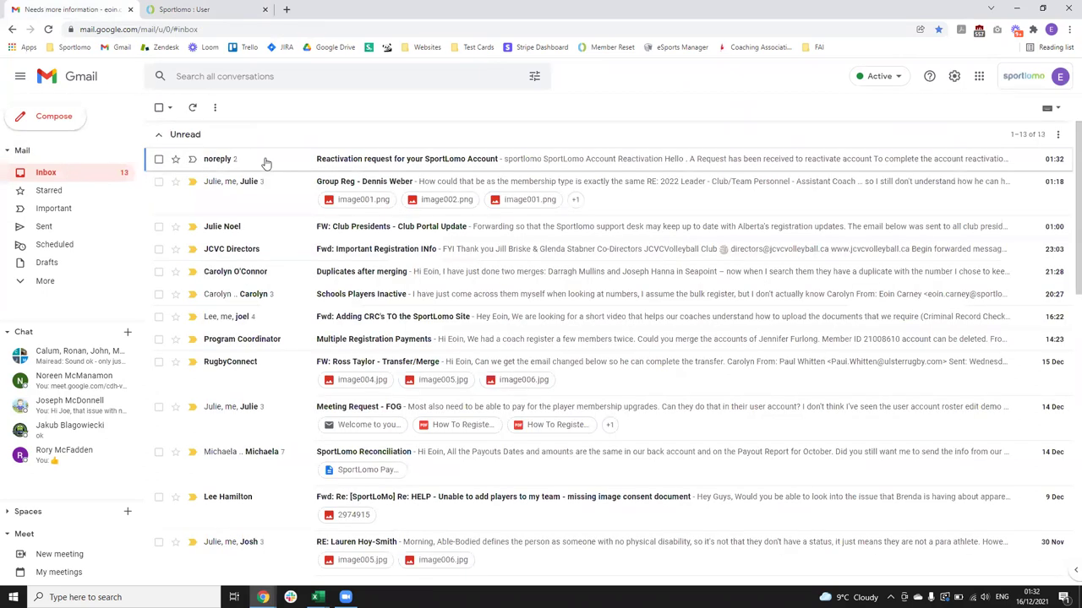
click(302, 161)
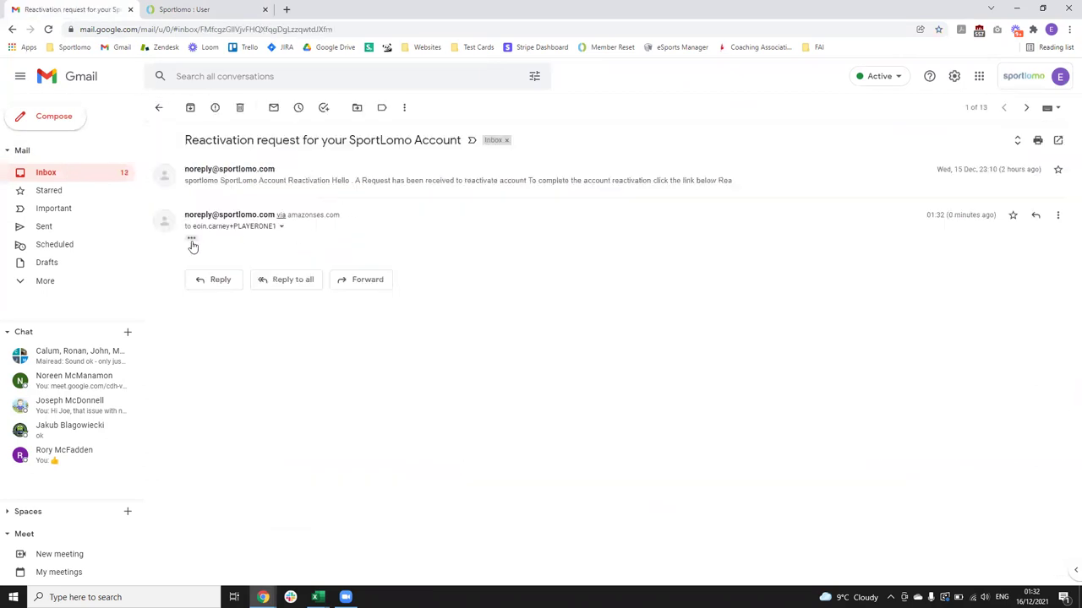
click(192, 240)
click(526, 409)
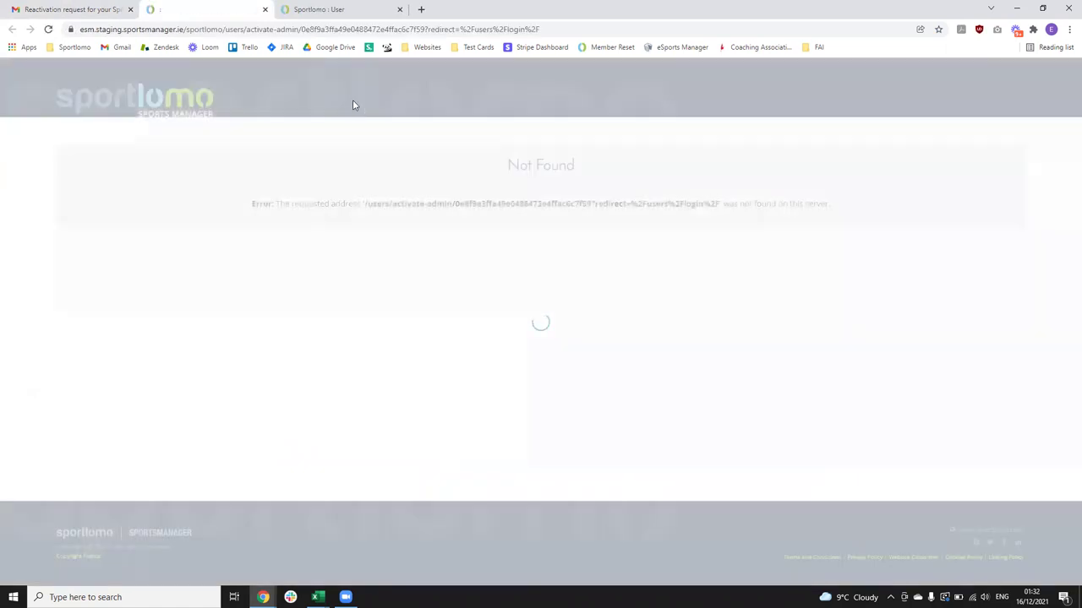
Paste the reactivation link into the private staging window and load the activation form
click(163, 28)
key(ctrl+c)
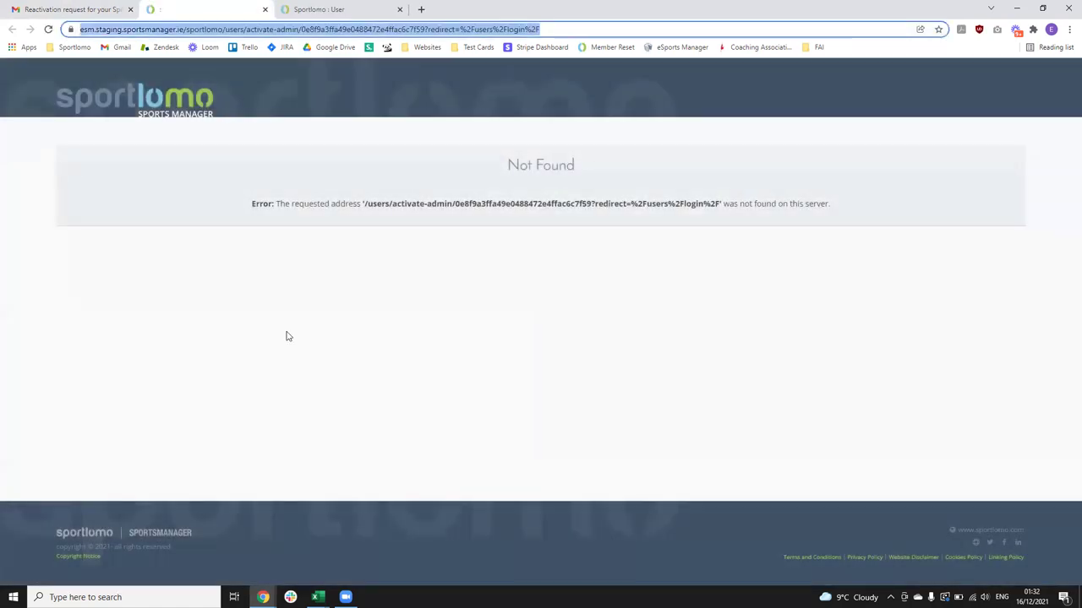
mouse_move(264, 596)
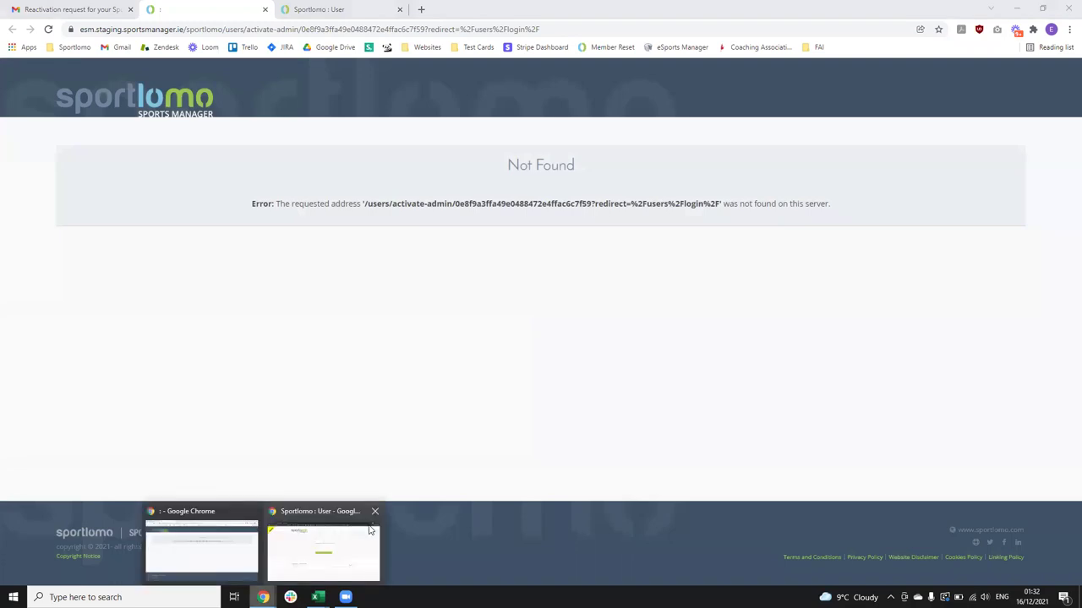
click(324, 541)
click(282, 29)
key(ctrl+v)
key(Return)
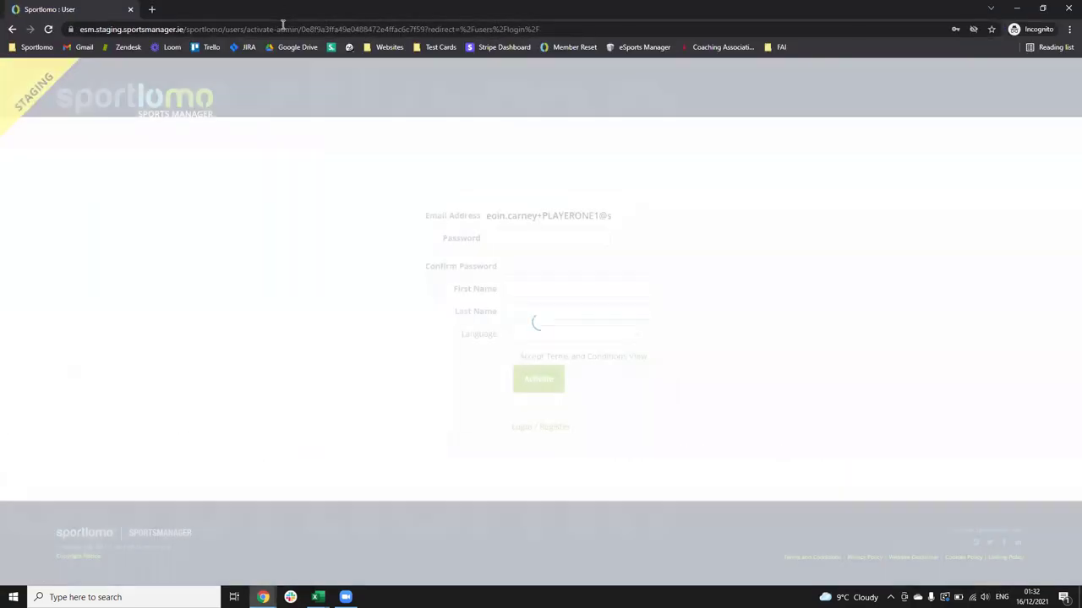
Enter and confirm a password, fill in the player's first and last name, accept the terms, and activate
click(536, 241)
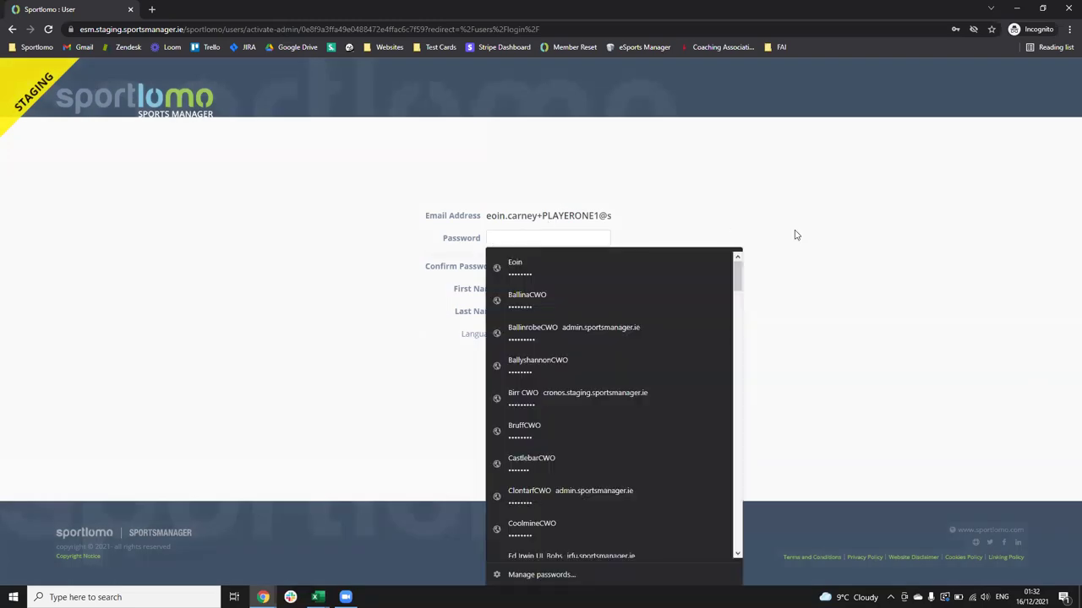
key(Tab)
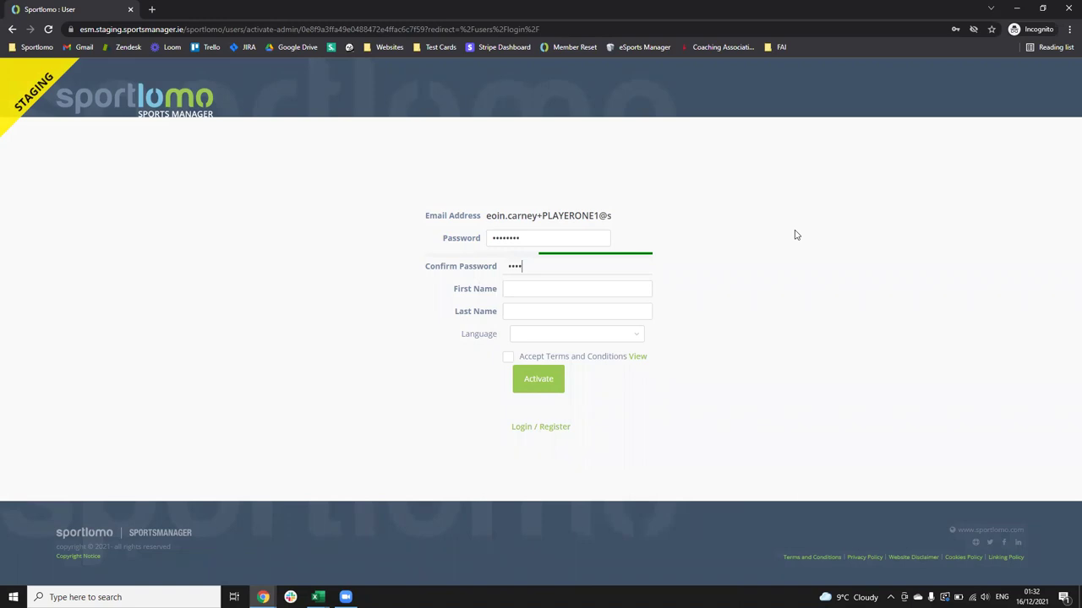
key(Tab)
key(Tab)
click(507, 358)
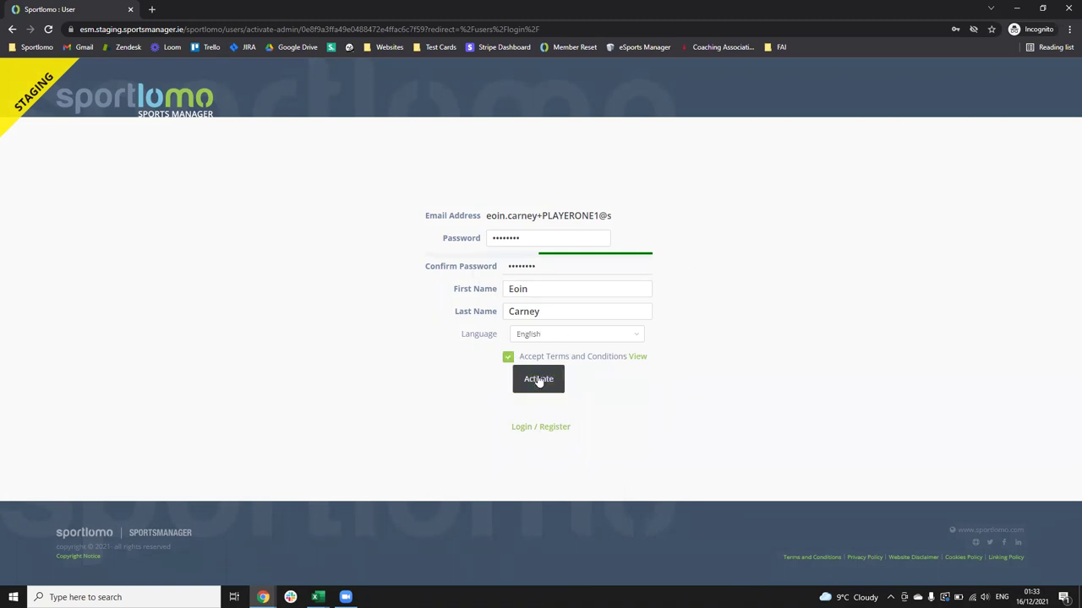
click(539, 381)
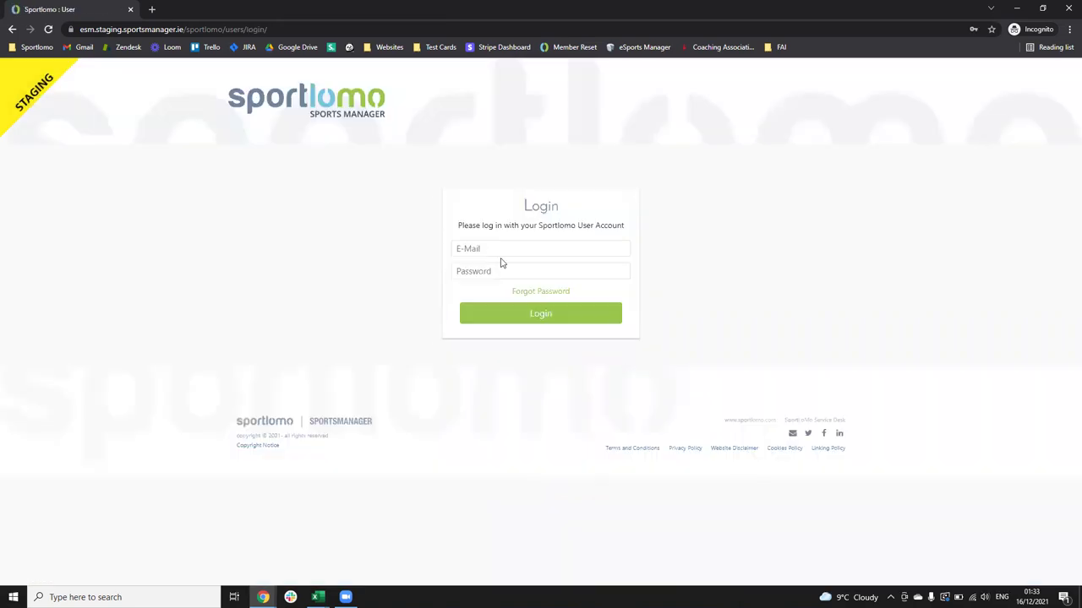
Log in on the staging site with the player's e-mail and new password
click(493, 249)
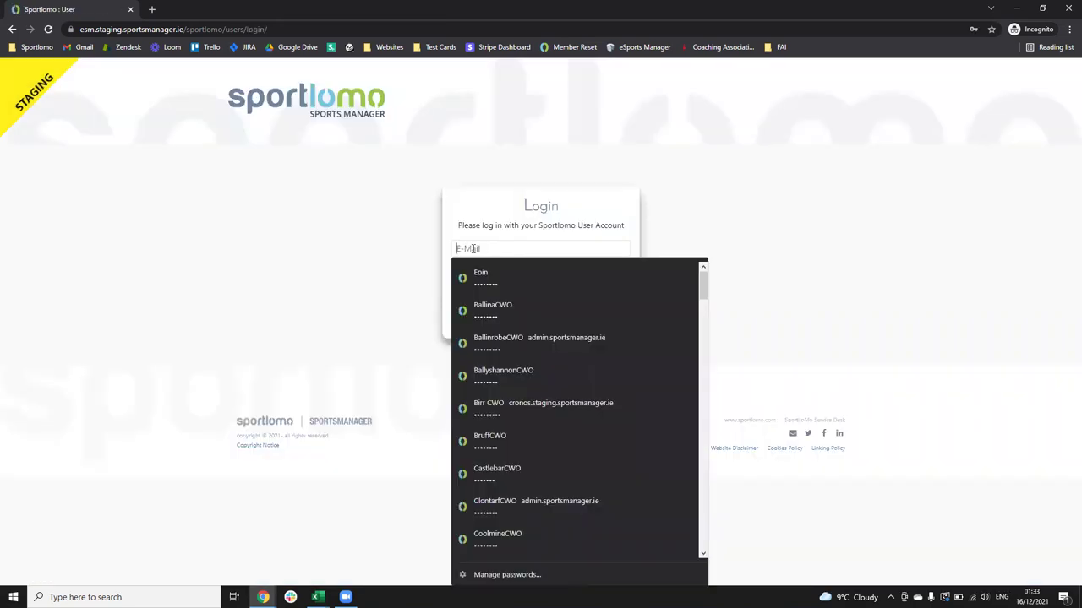
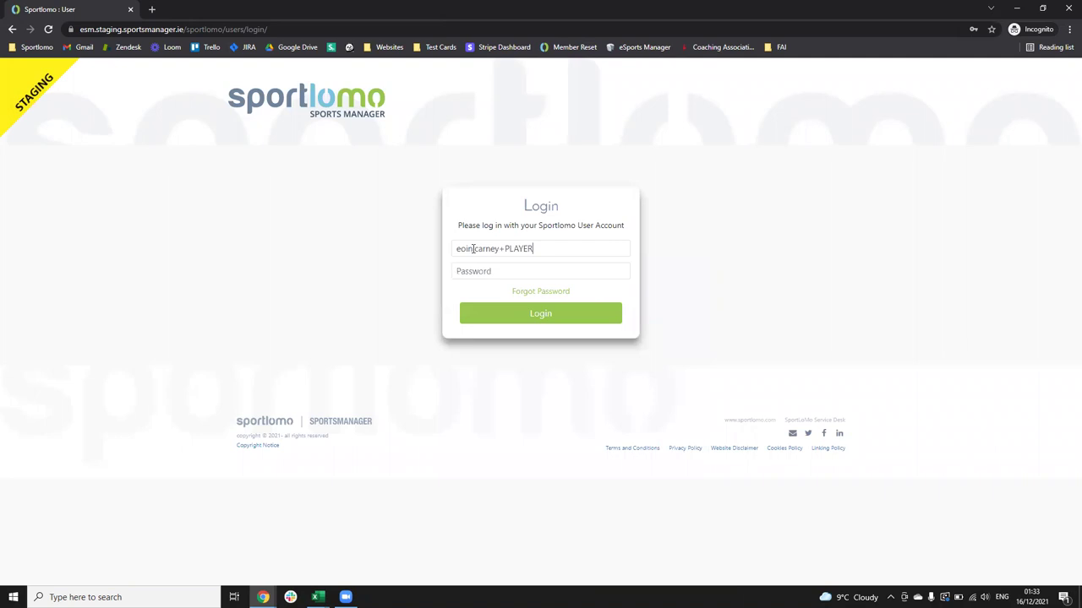
key(Tab)
text(••••••••)
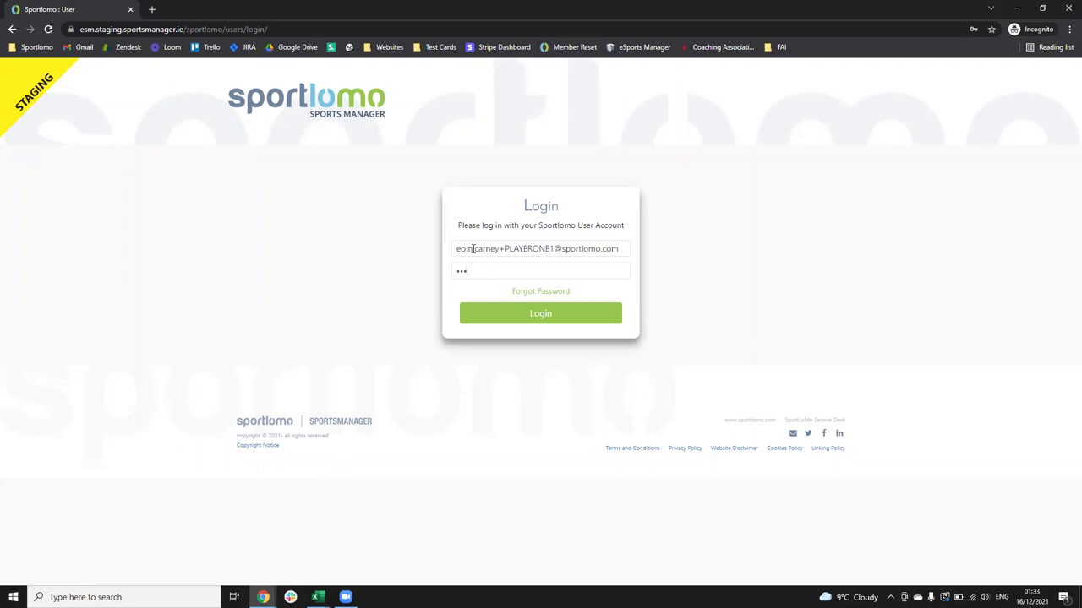
click(470, 324)
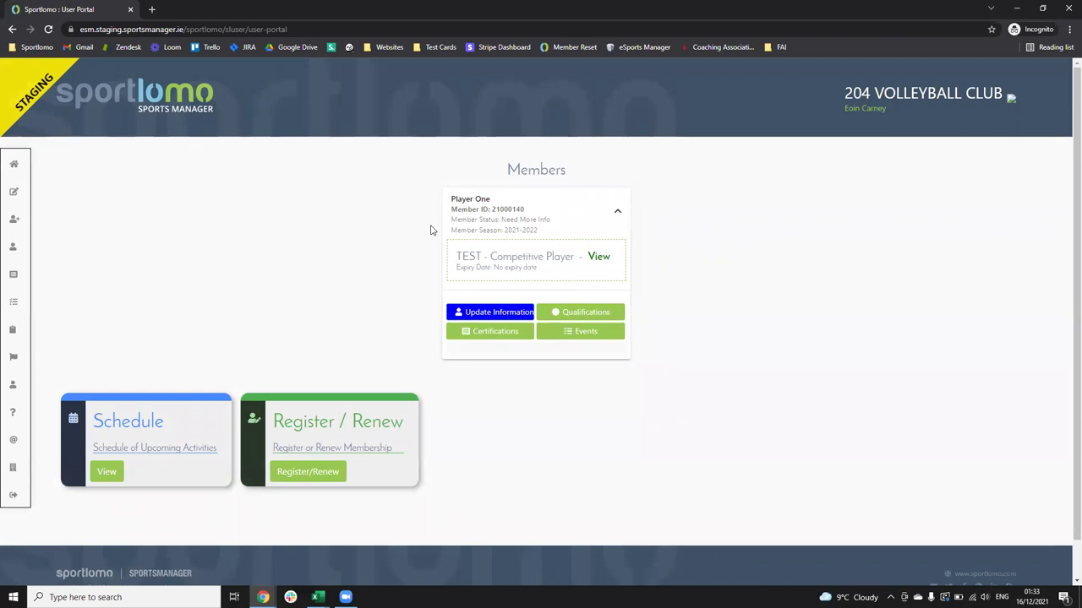
Open the player's member details, set Gender to Male and keep birth year 2007
click(495, 311)
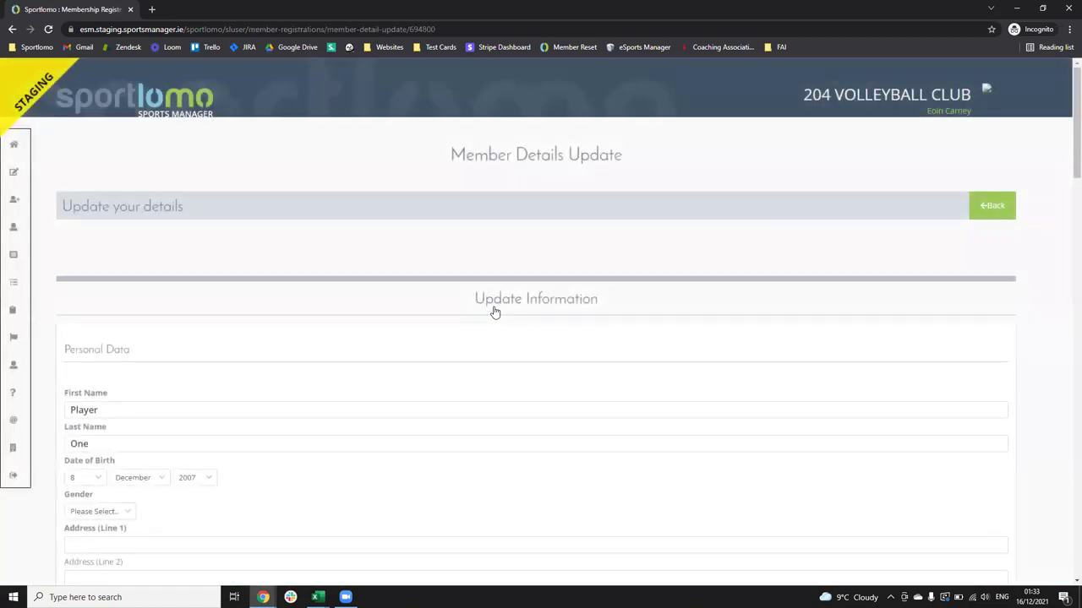
scroll(494, 312, down, 2)
scroll(494, 313, down, 1)
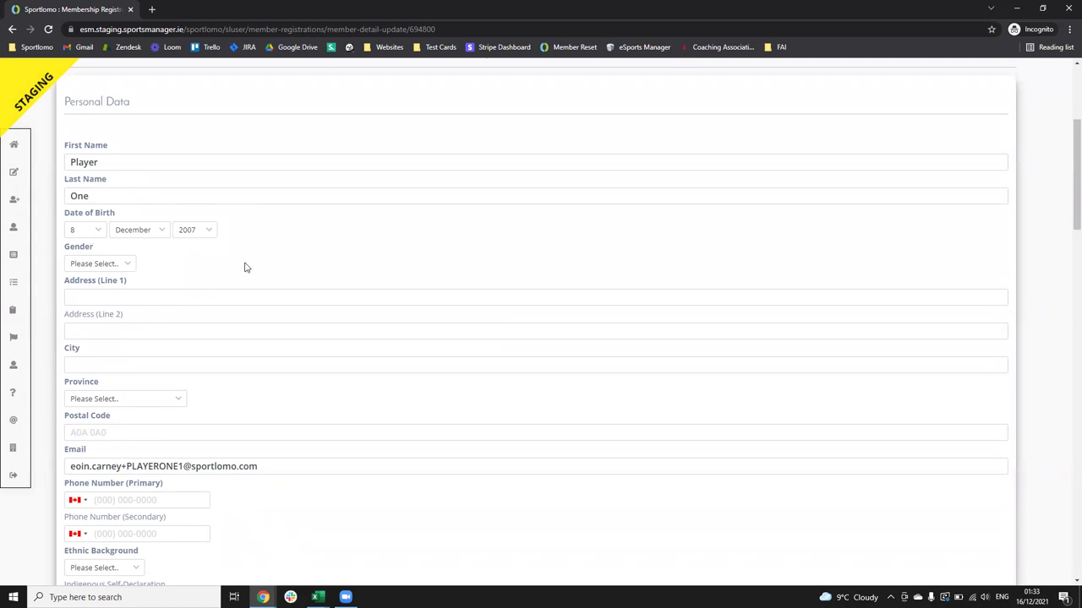
click(102, 262)
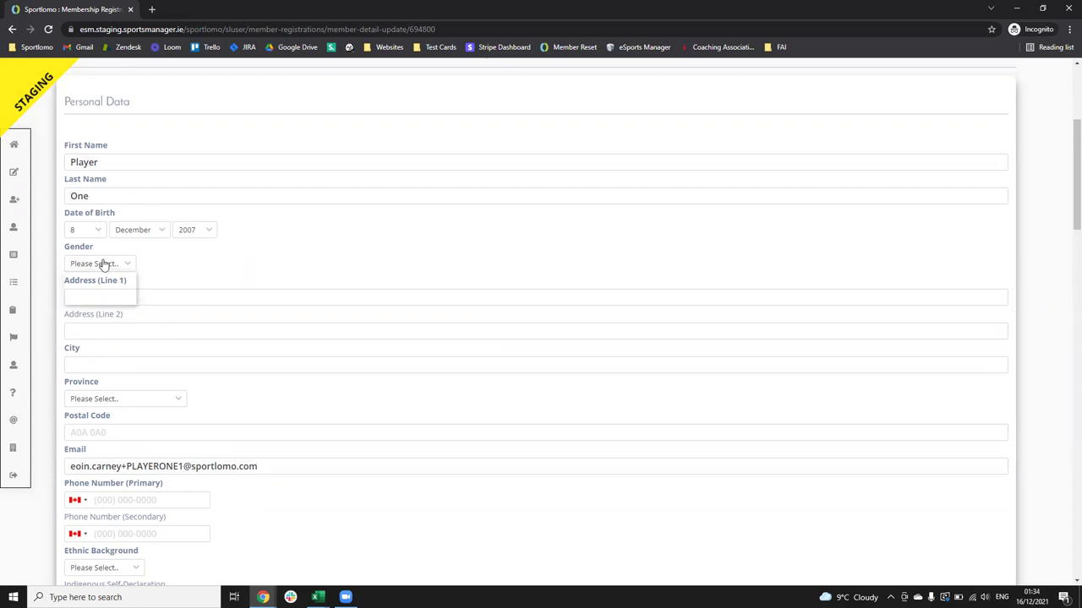
click(99, 288)
click(198, 239)
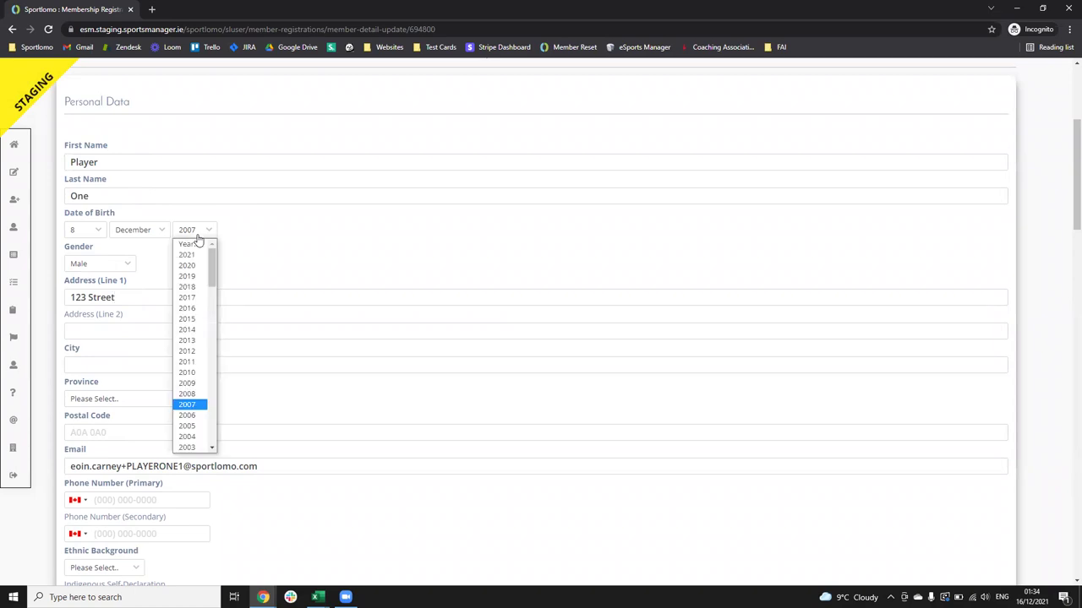
click(303, 253)
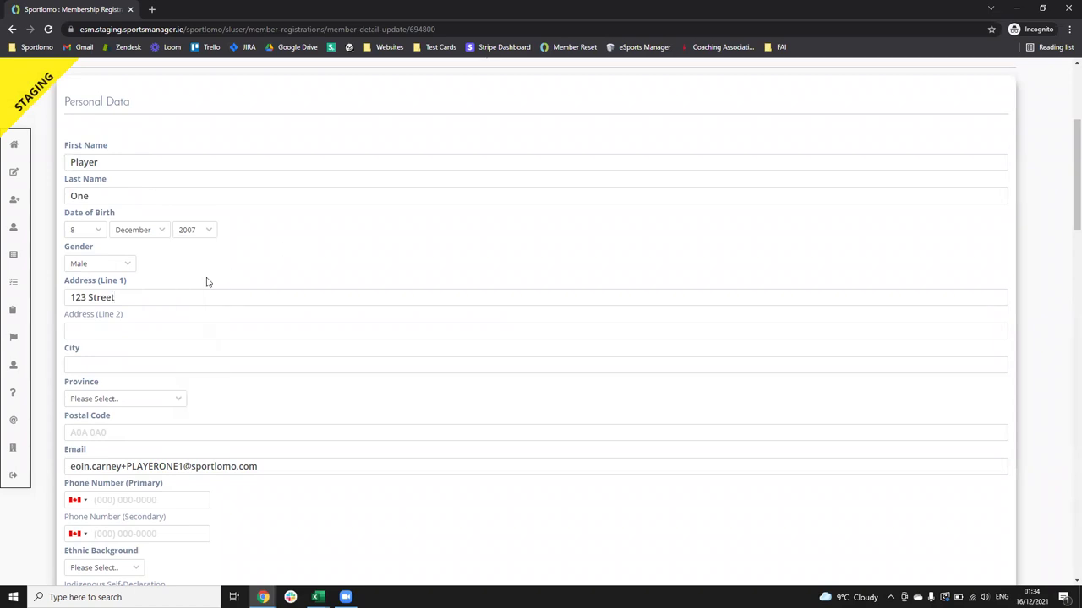
Enter City 'Test', Province Manitoba and Postal Code 'a0a 0'
click(155, 371)
text(Test)
click(152, 398)
key(m)
key(Return)
text(a0a 0a0)
Enter the primary phone number and set Ethnic Background to White
scroll(264, 411, down, 3)
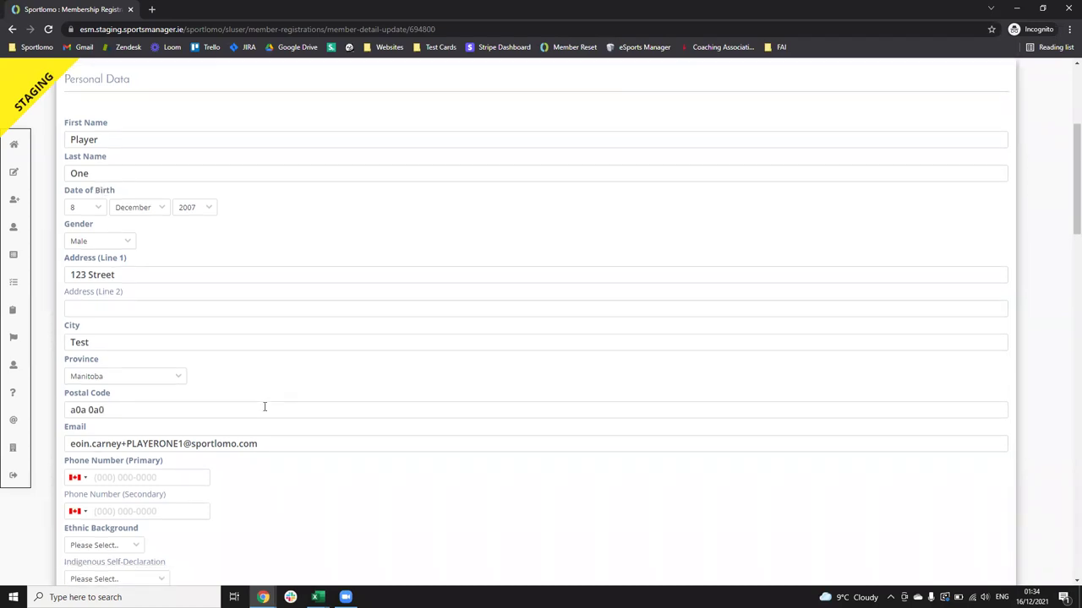
click(162, 234)
text(6045555555)
key(Tab)
key(Tab)
key(Tab)
key(w)
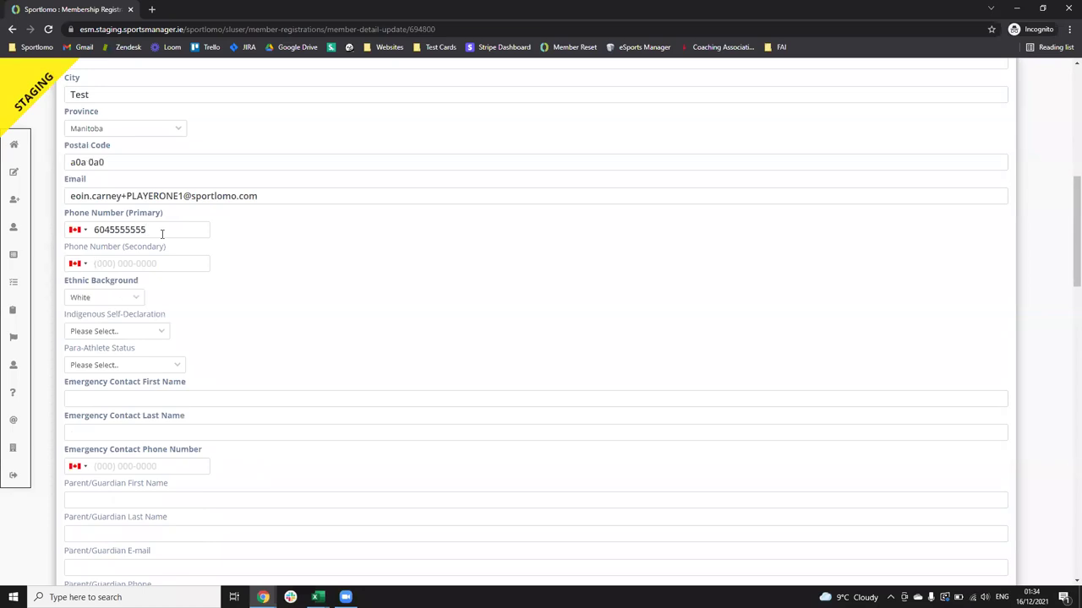
Fill in the emergency contact's first name and phone number
scroll(241, 330, down, 2)
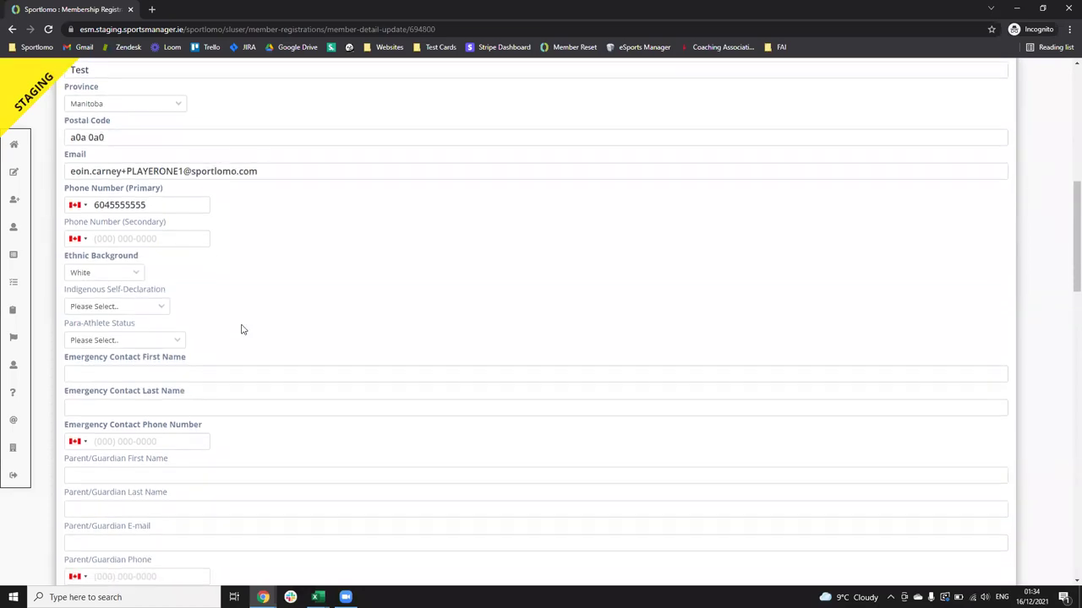
click(174, 223)
text(Emer)
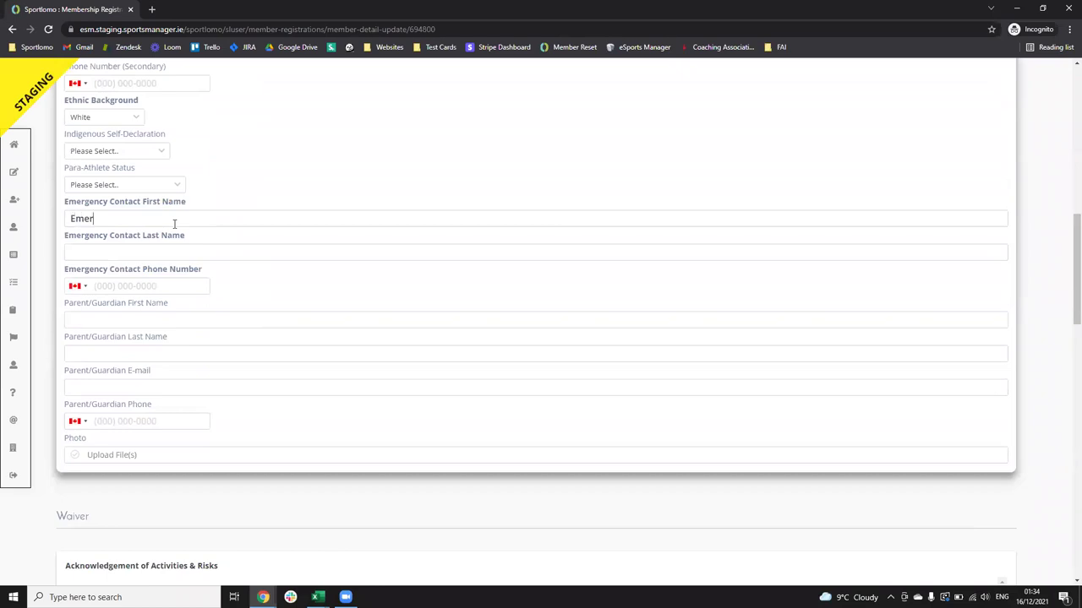
text(Gency)
key(Tab)
key(Tab)
text(60455555)
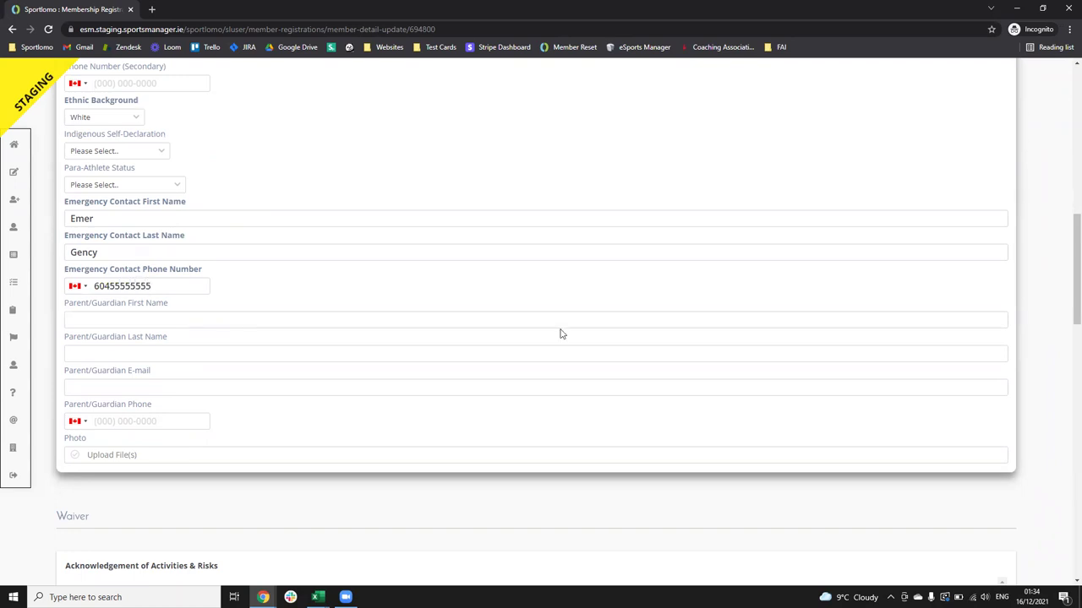
Accept the activities and risks, cyber, COVID-19, negligence and VC Terms & Policies waivers
scroll(1070, 309, down, 5)
scroll(287, 312, down, 10)
click(83, 327)
click(77, 429)
click(74, 534)
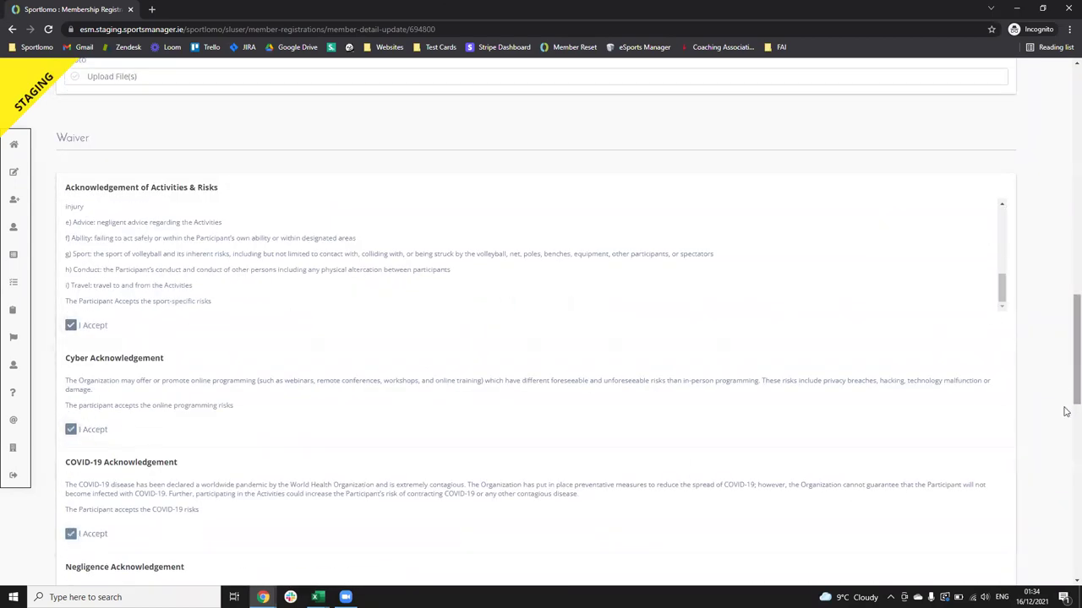
scroll(851, 495, down, 5)
click(76, 213)
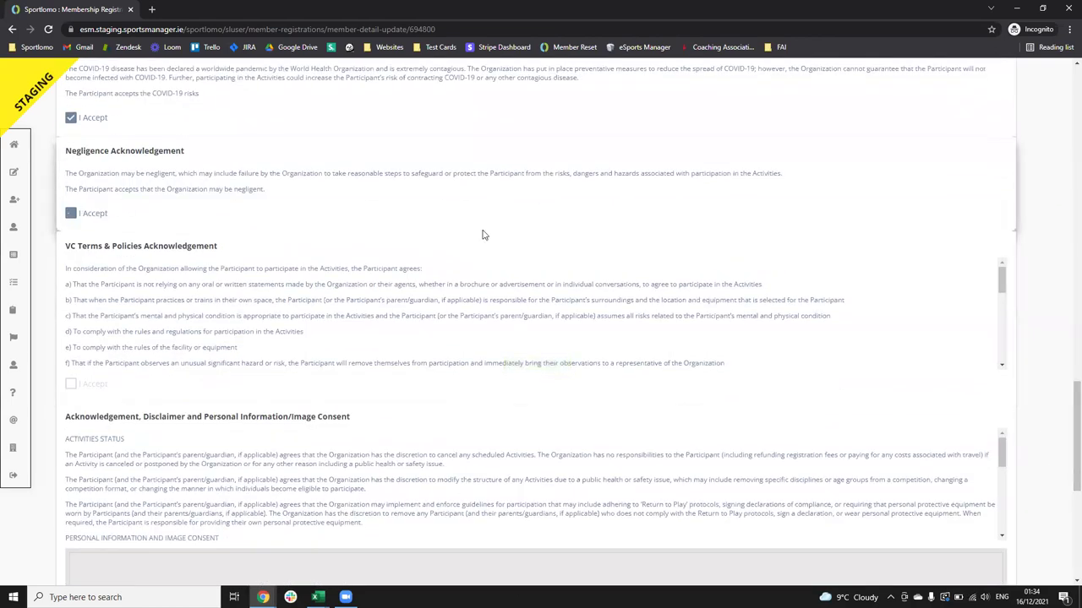
drag(1002, 281, 736, 406)
click(71, 384)
Sign the signature pad and submit the updated member information
scroll(1066, 509, down, 3)
scroll(1065, 510, down, 1)
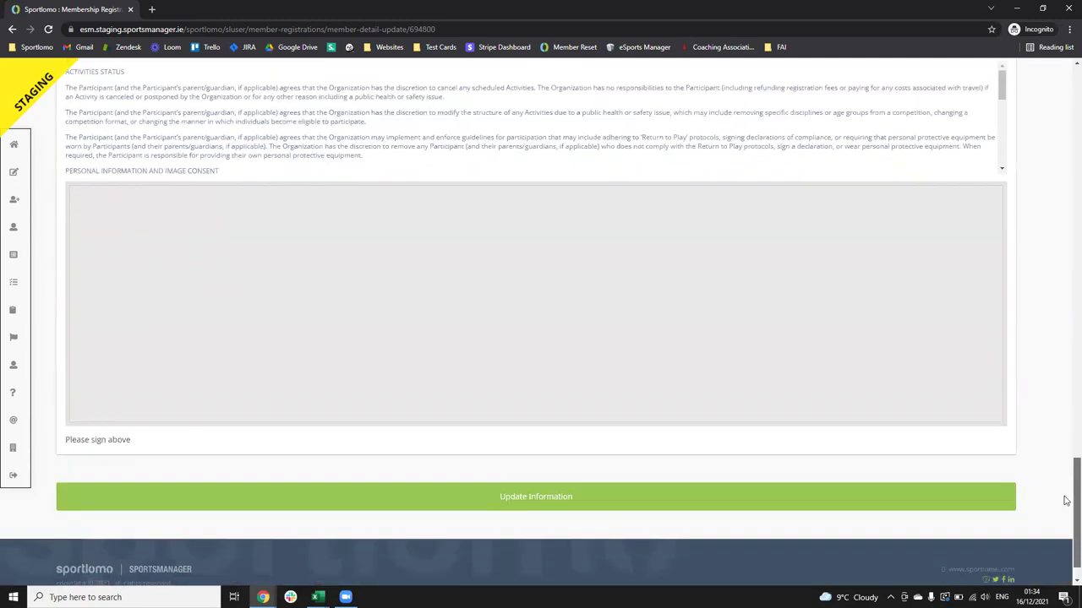
scroll(1066, 507, up, 1)
drag(1005, 169, 1002, 258)
drag(241, 398, 445, 390)
scroll(1065, 538, down, 2)
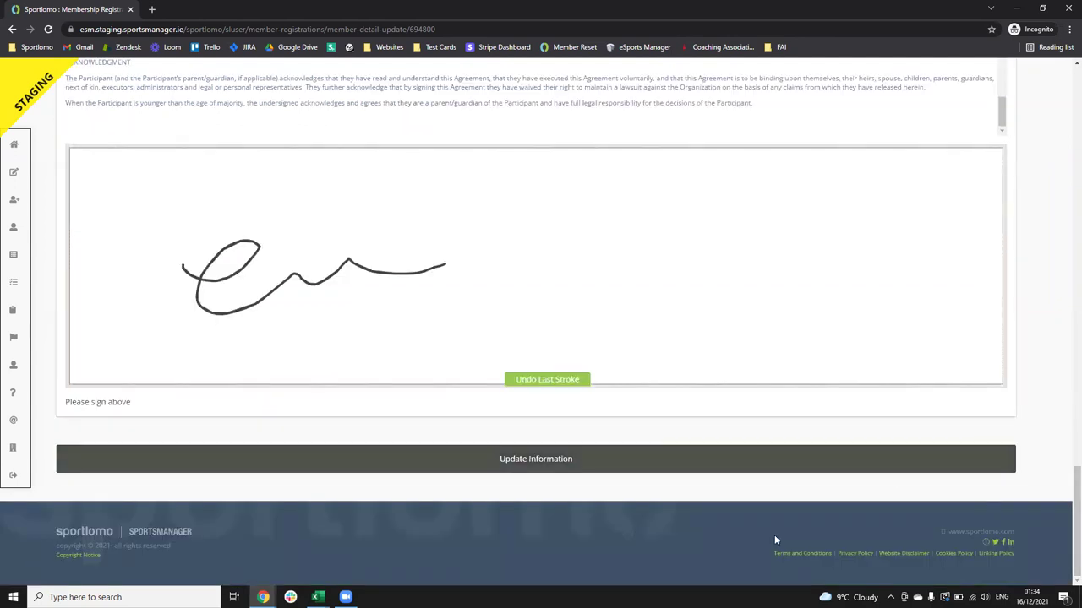
click(756, 467)
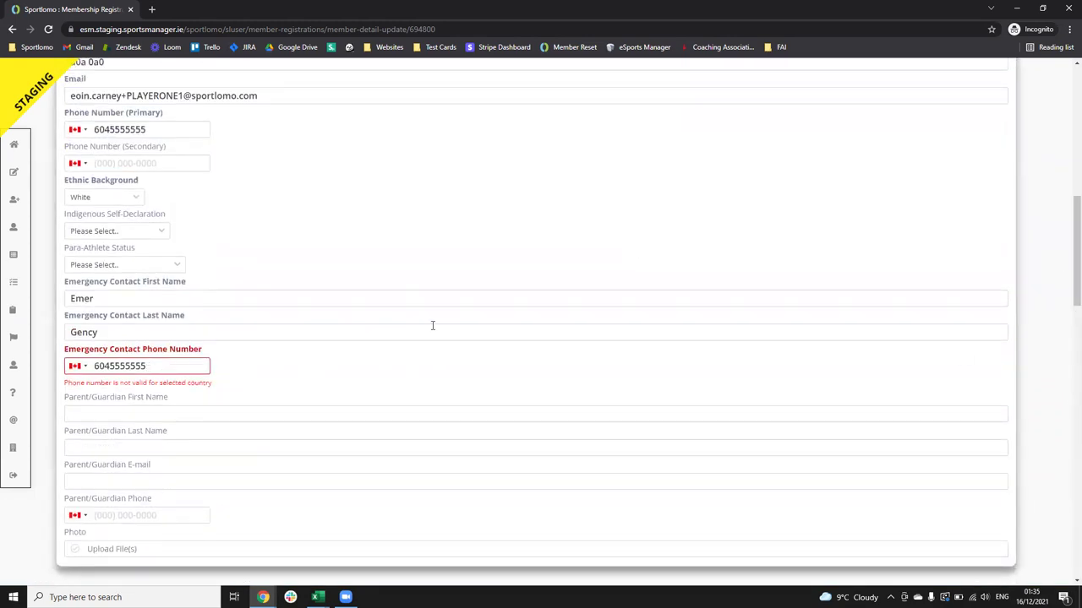
scroll(1067, 254, down, 15)
click(833, 471)
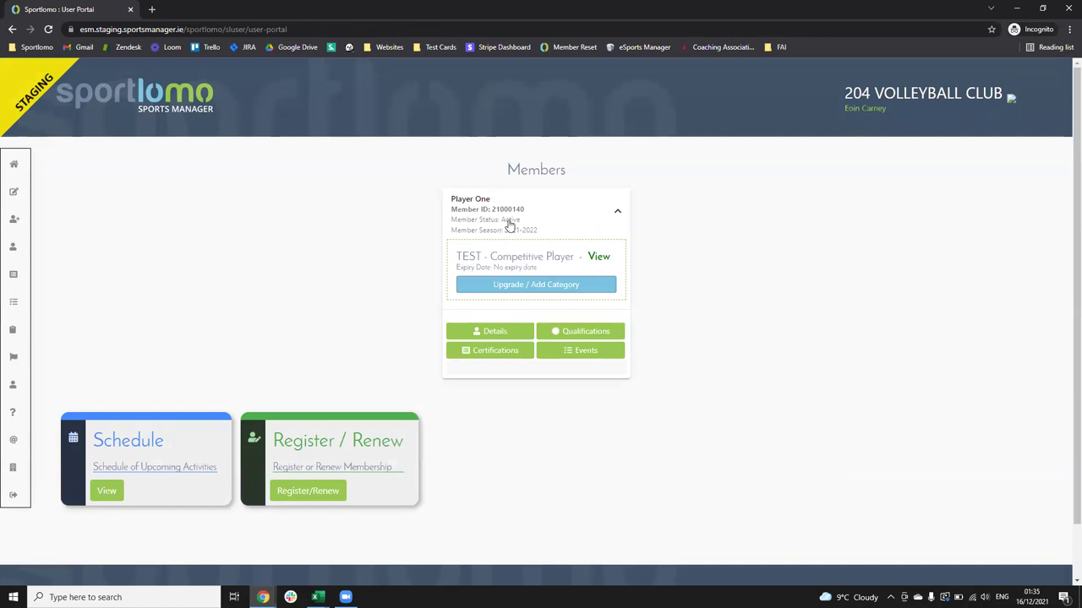
View the player's saved member details, then go back to the User Portal
click(520, 333)
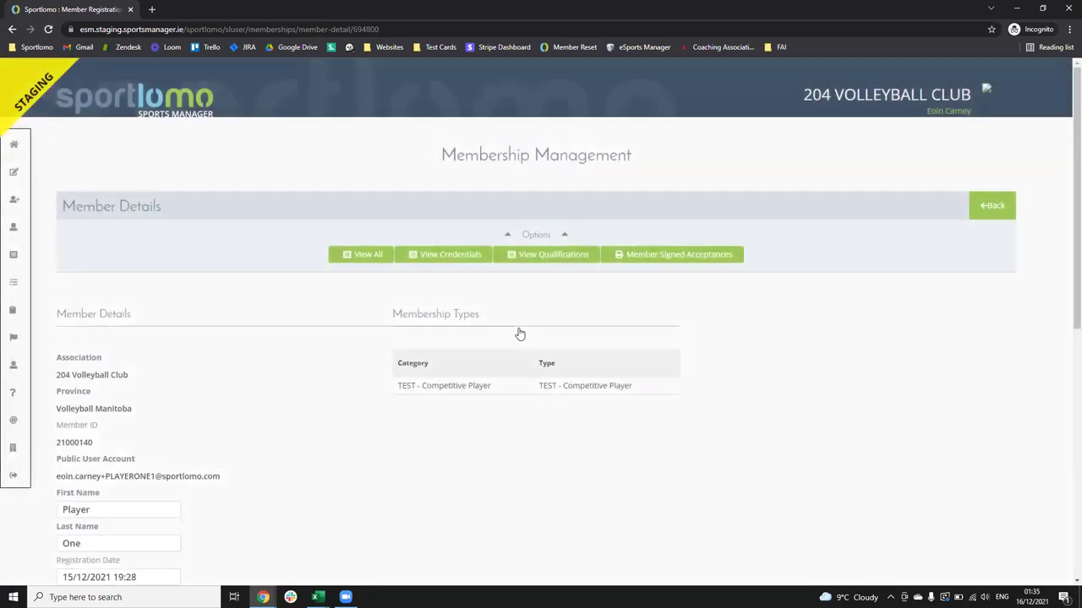
scroll(520, 335, down, 6)
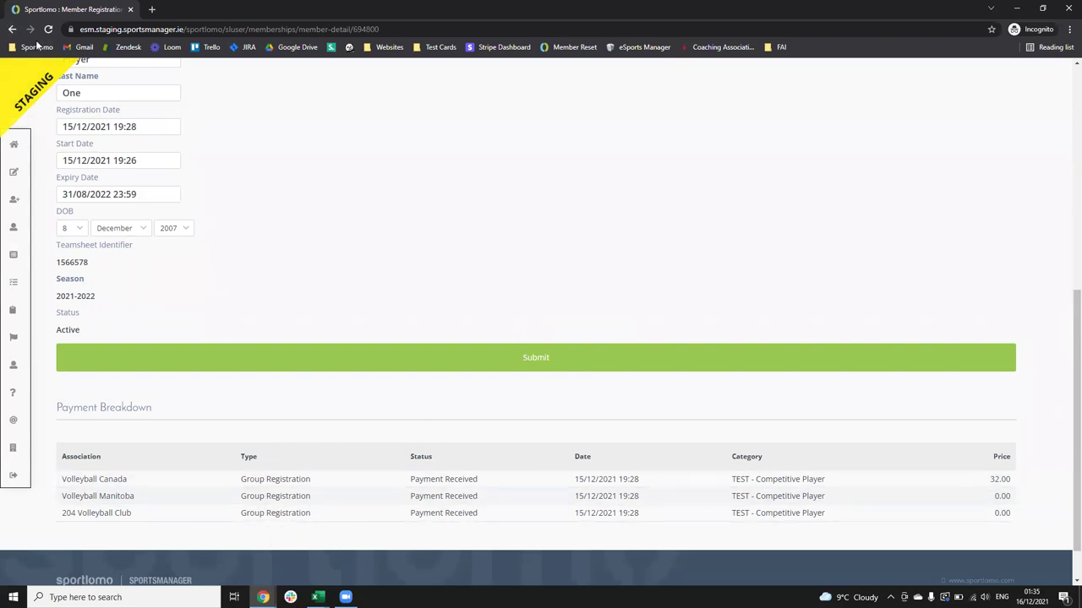
click(12, 29)
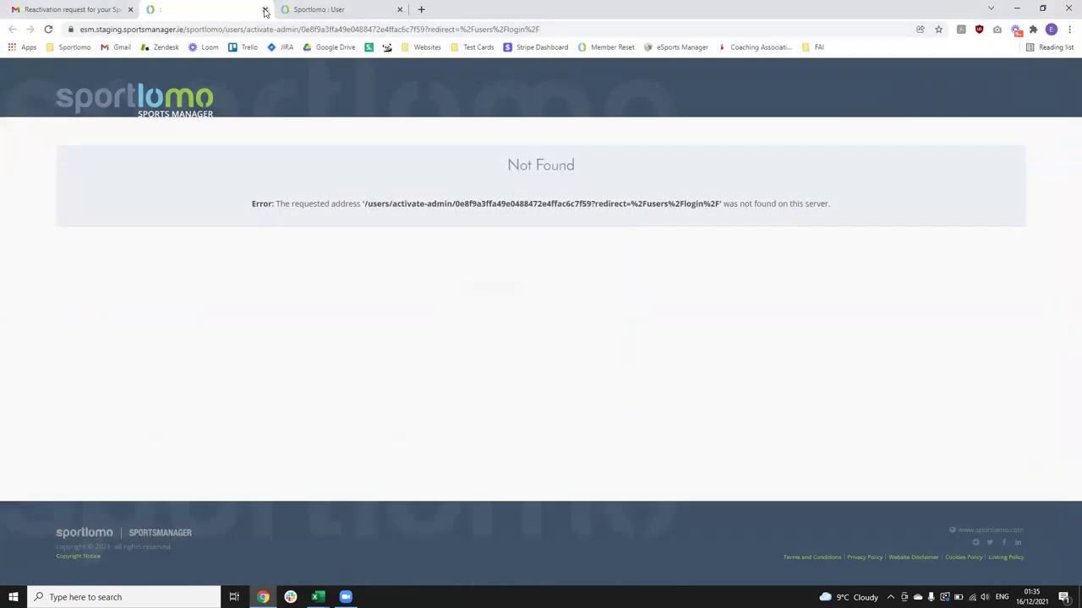
Close the Not Found tab and load esm.staging.sportsmanager.ie/admin/ in the login tab
click(265, 9)
click(235, 14)
click(228, 30)
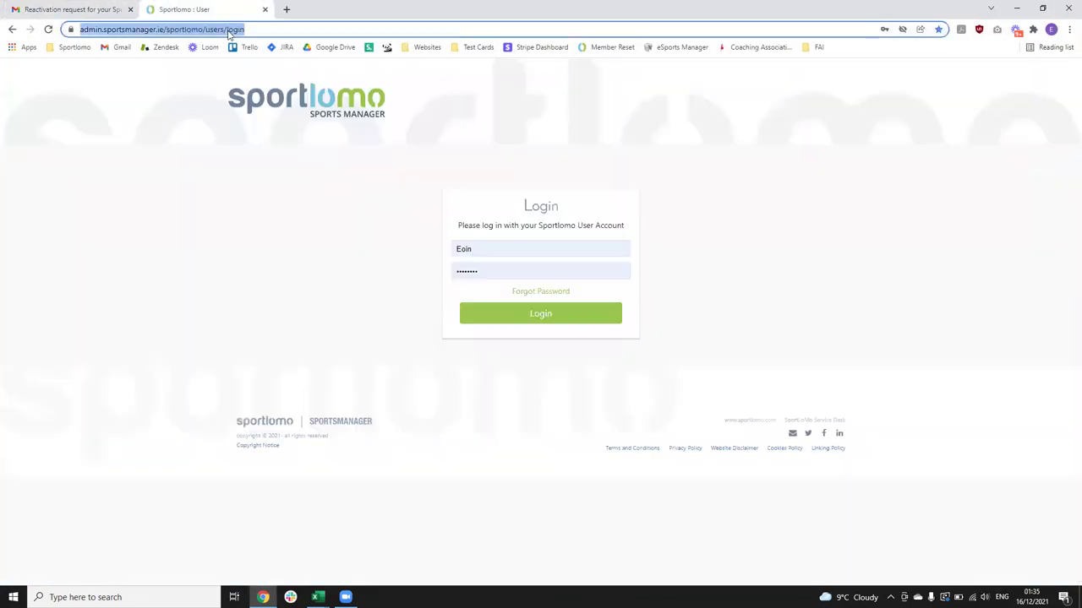
text(esm.staging.sportsmanager.ie/admin/)
key(Return)
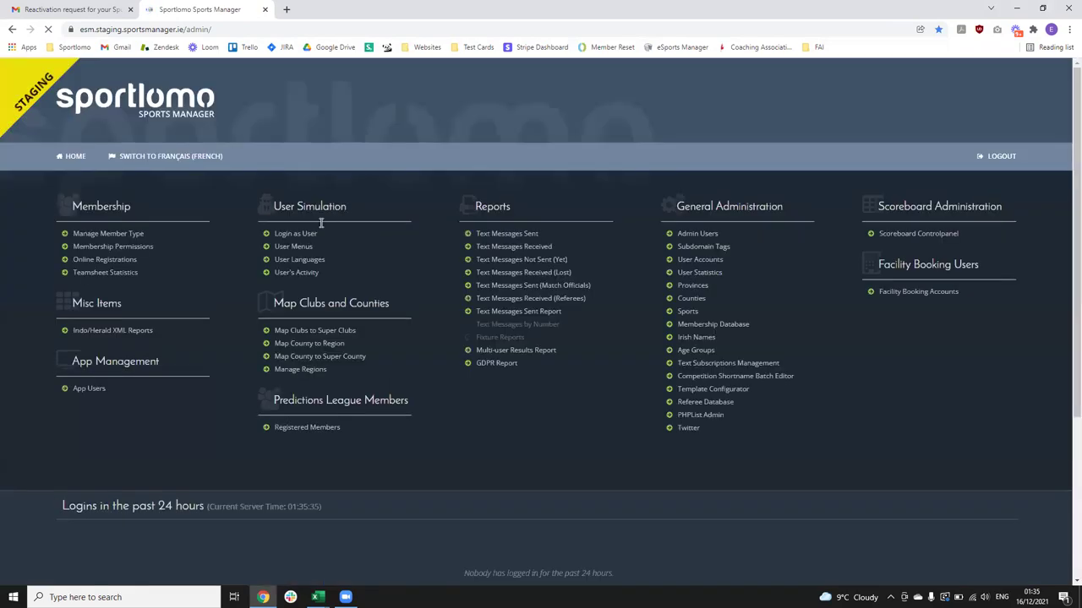
Log in as the 204 Volleyball Club user and open its member list
click(296, 233)
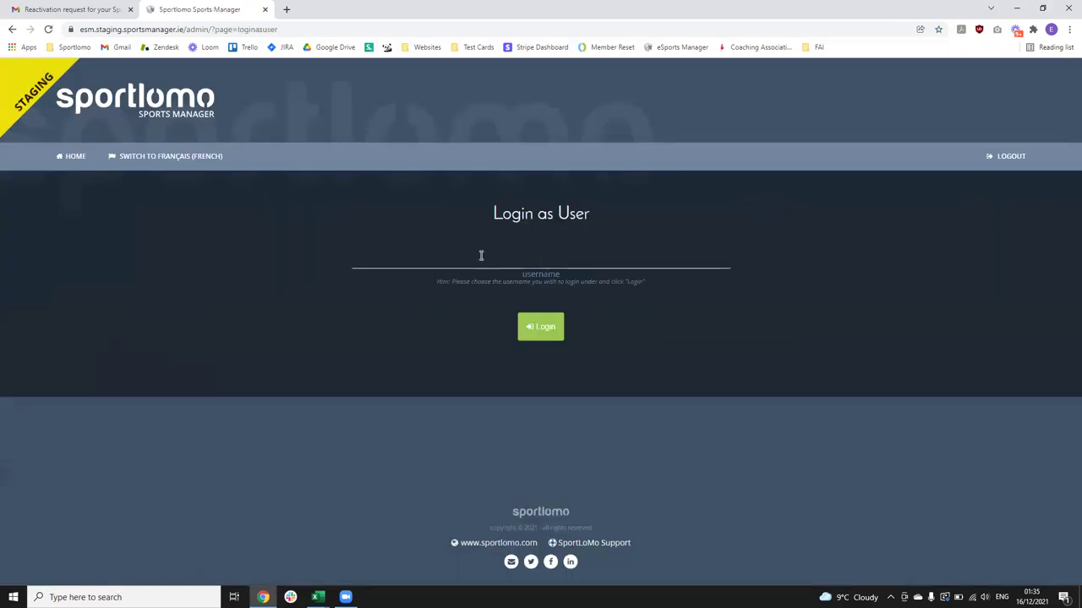
text(204)
click(546, 281)
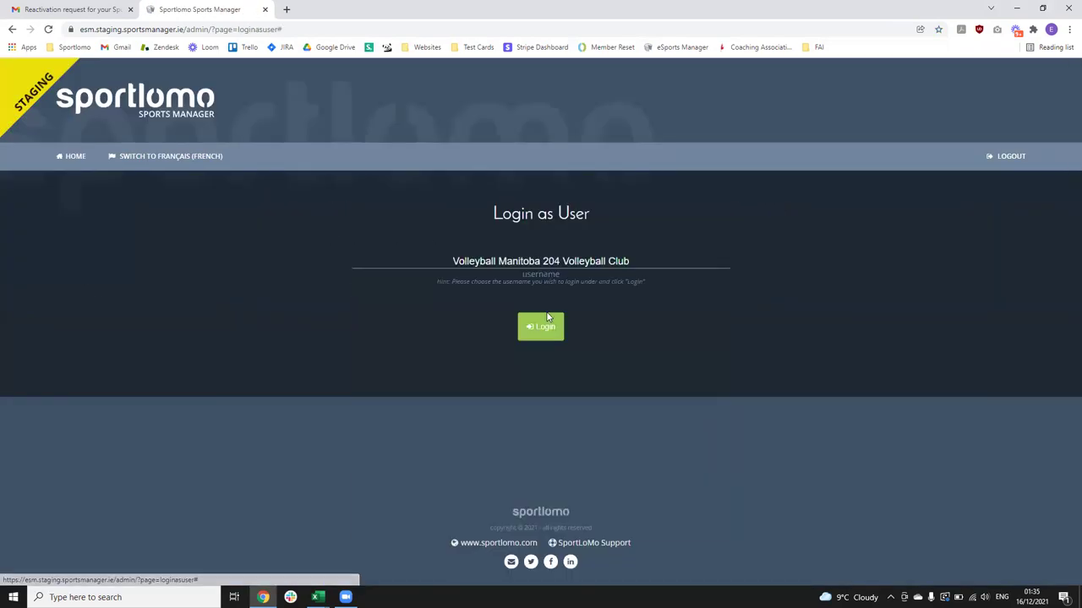
click(546, 324)
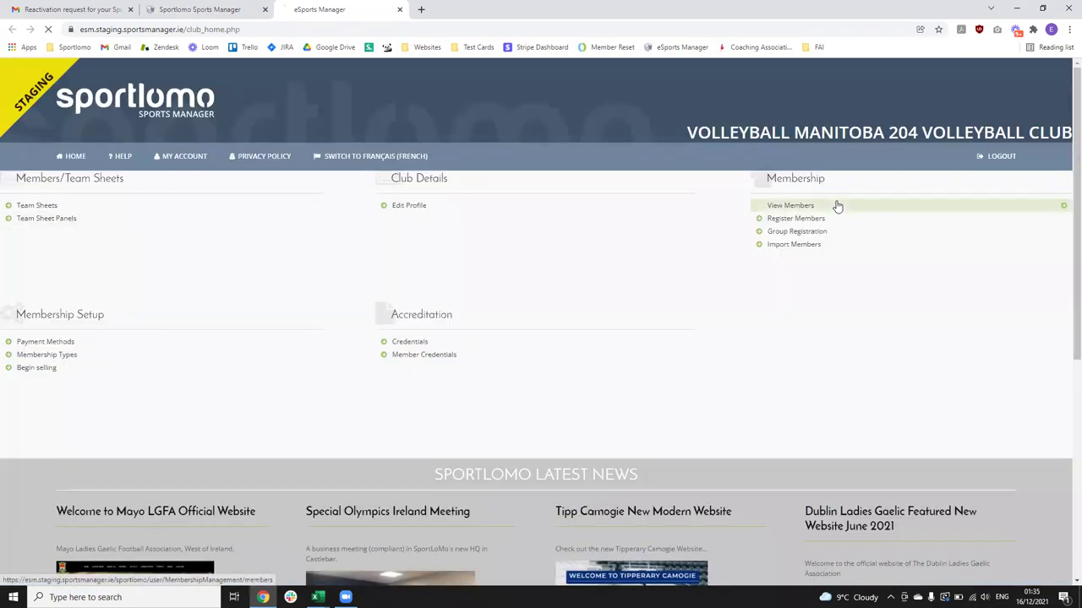
click(837, 206)
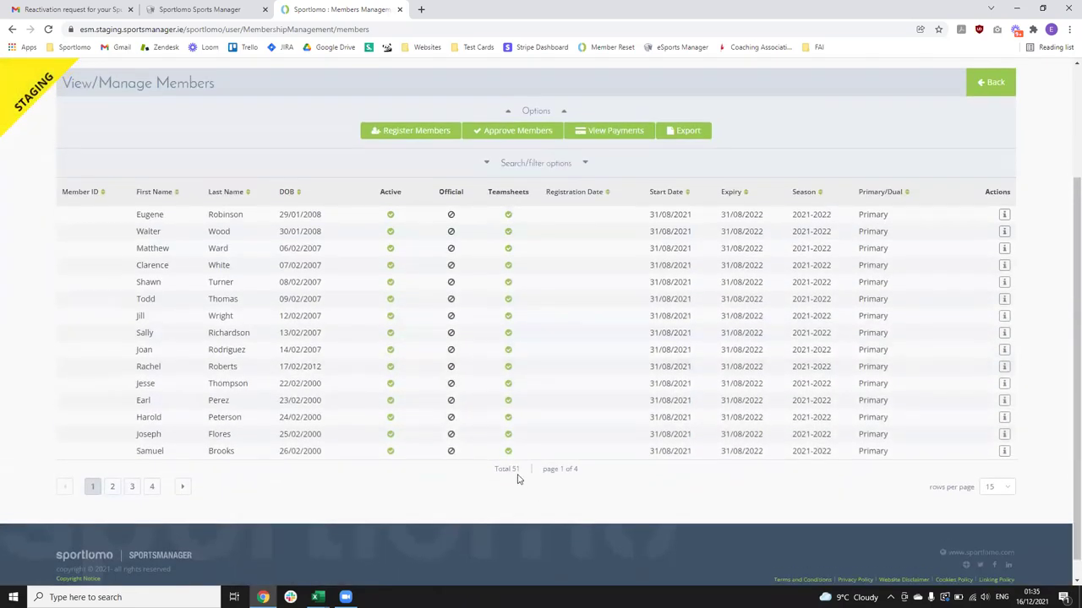
Find the new player on the last members page, view their details, then return HOME
click(145, 492)
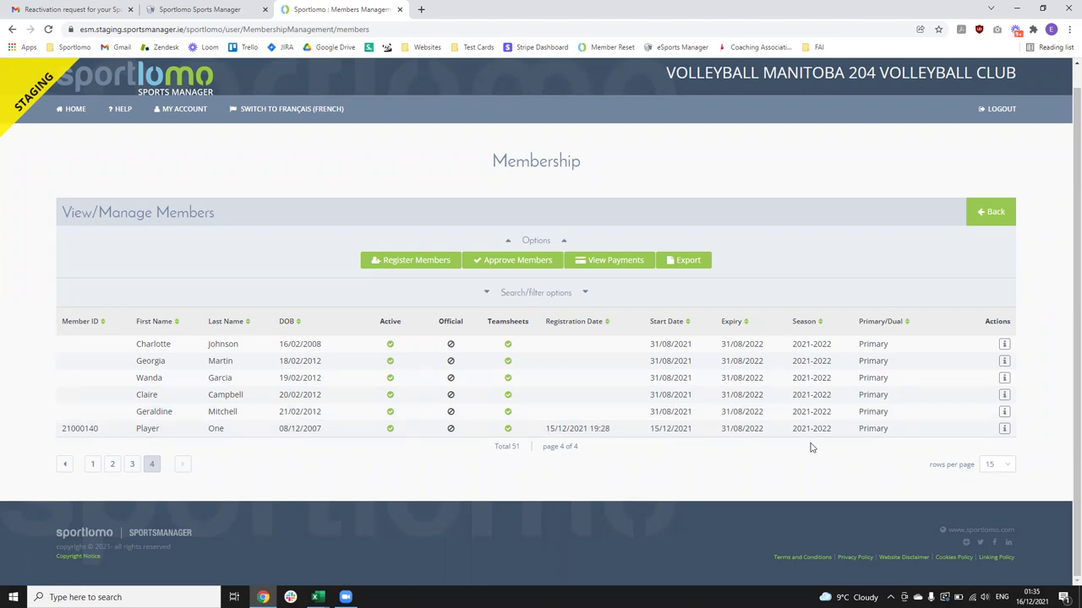
click(1004, 428)
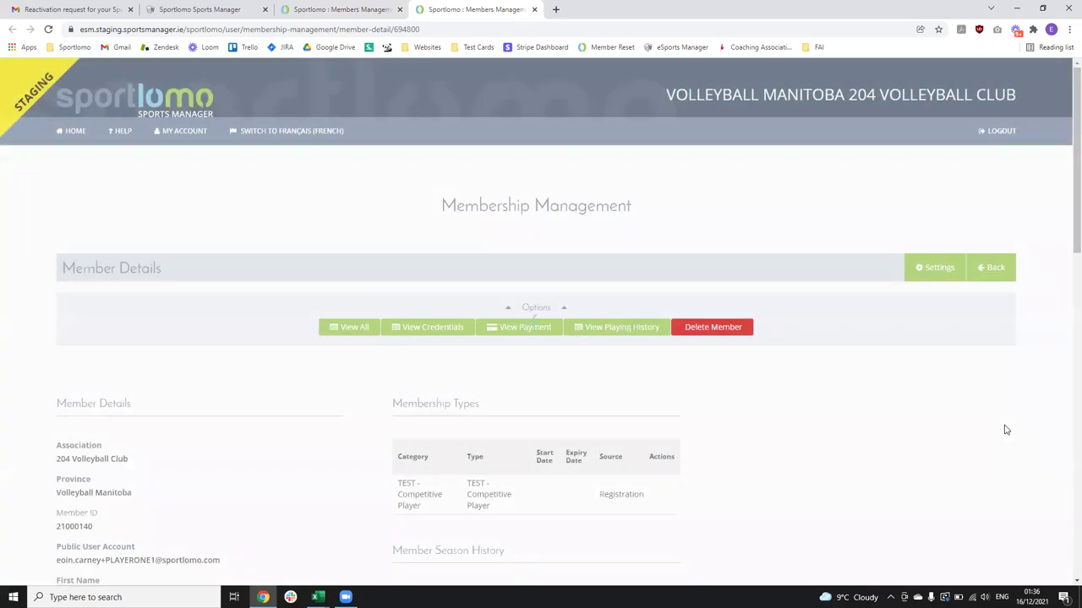
scroll(1006, 430, down, 1)
scroll(1006, 430, down, 5)
scroll(1005, 431, up, 6)
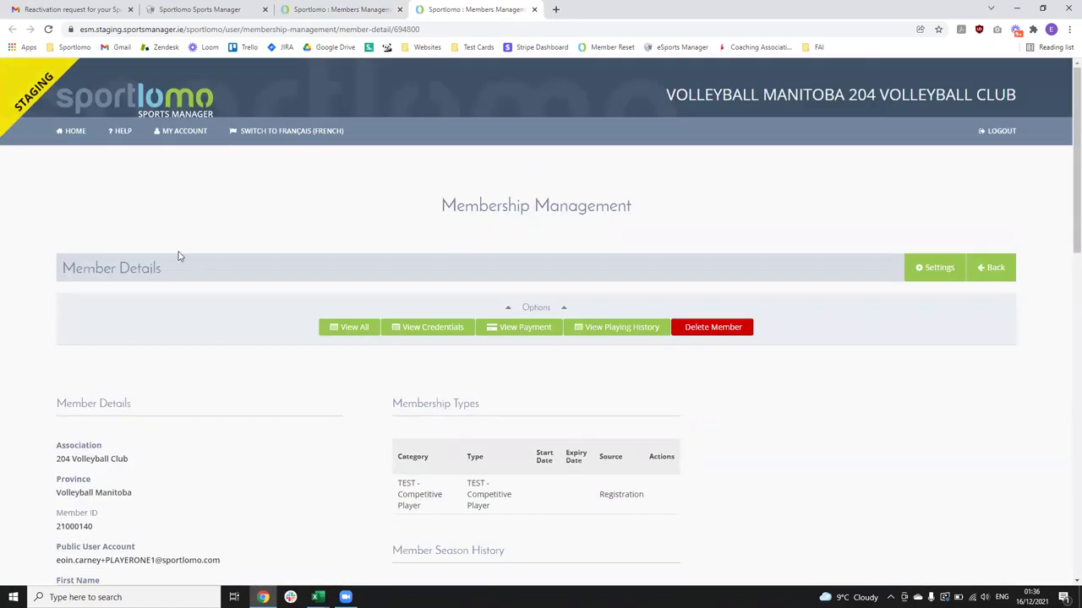
click(58, 135)
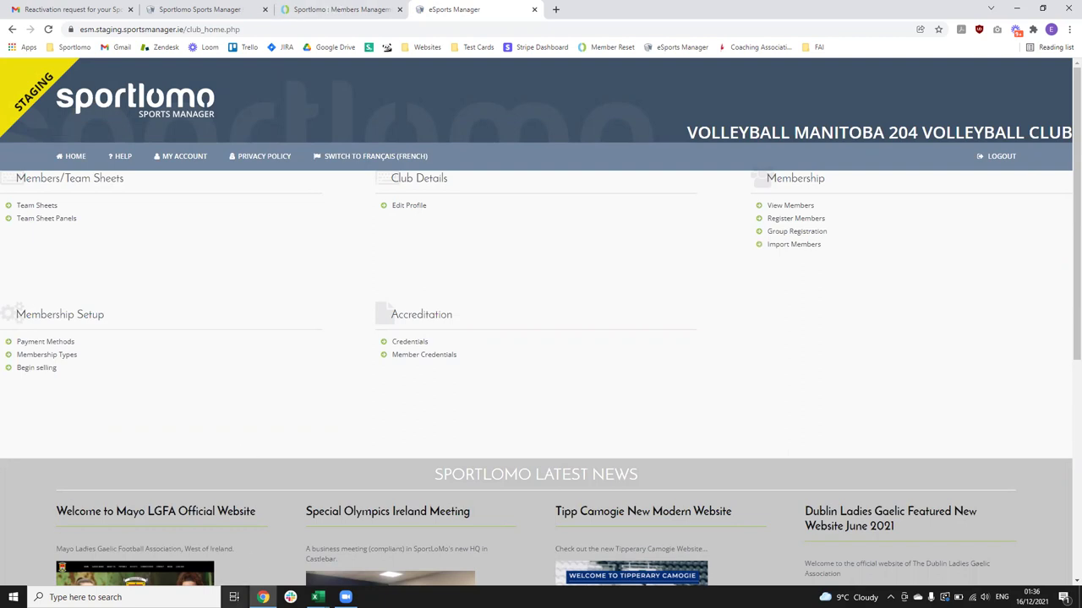
Open a private browser window and load the esm.staging user login page
key(ctrl+shift+n)
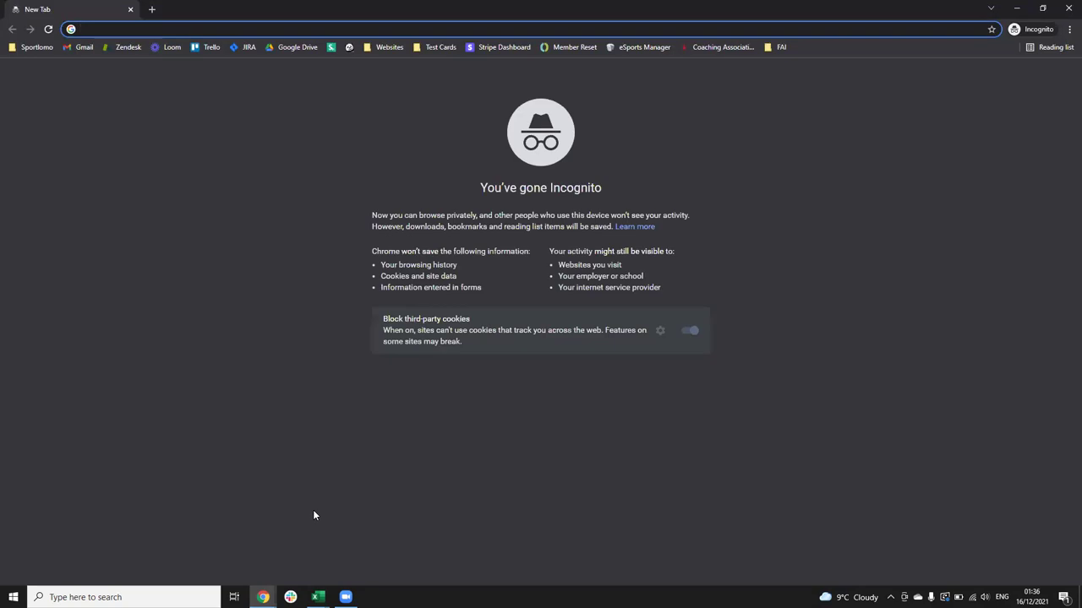
text(esm)
key(Escape)
click(37, 47)
click(51, 77)
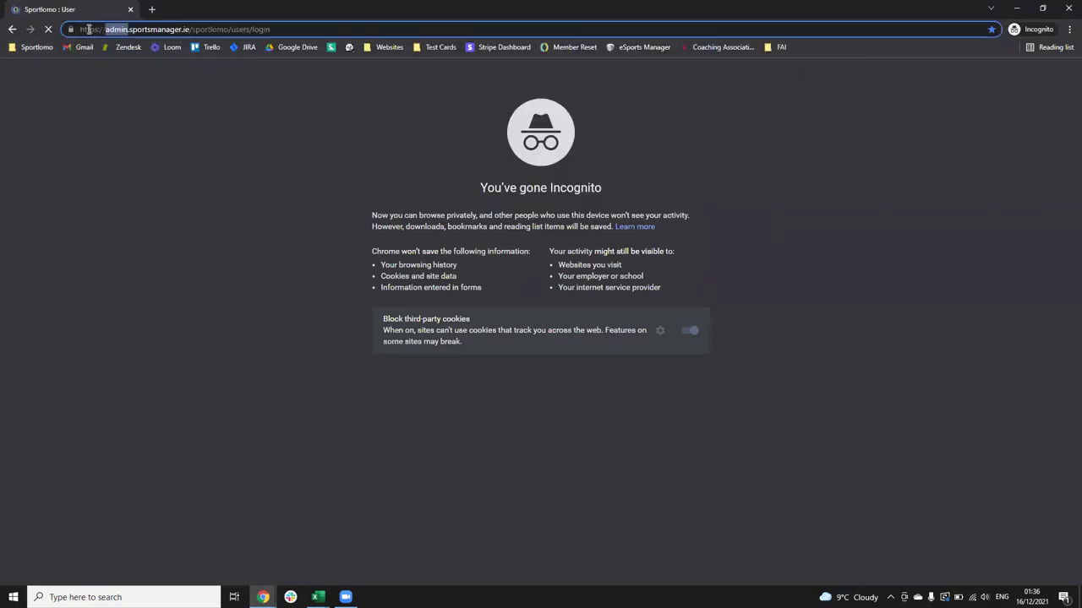
text(esm.staging)
key(Return)
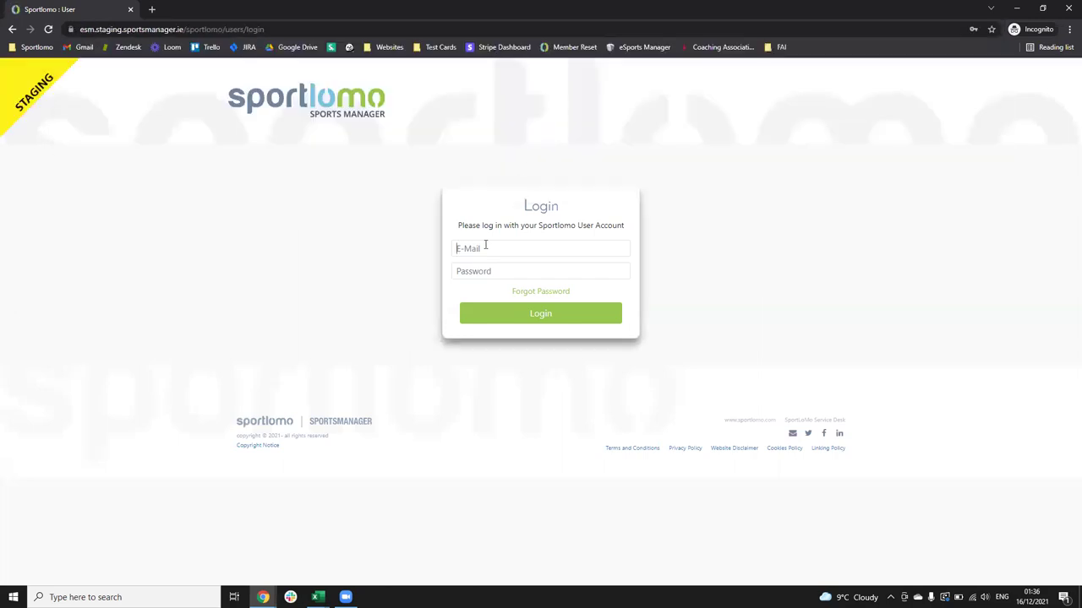
Log in with the player account's e-mail and password
click(486, 245)
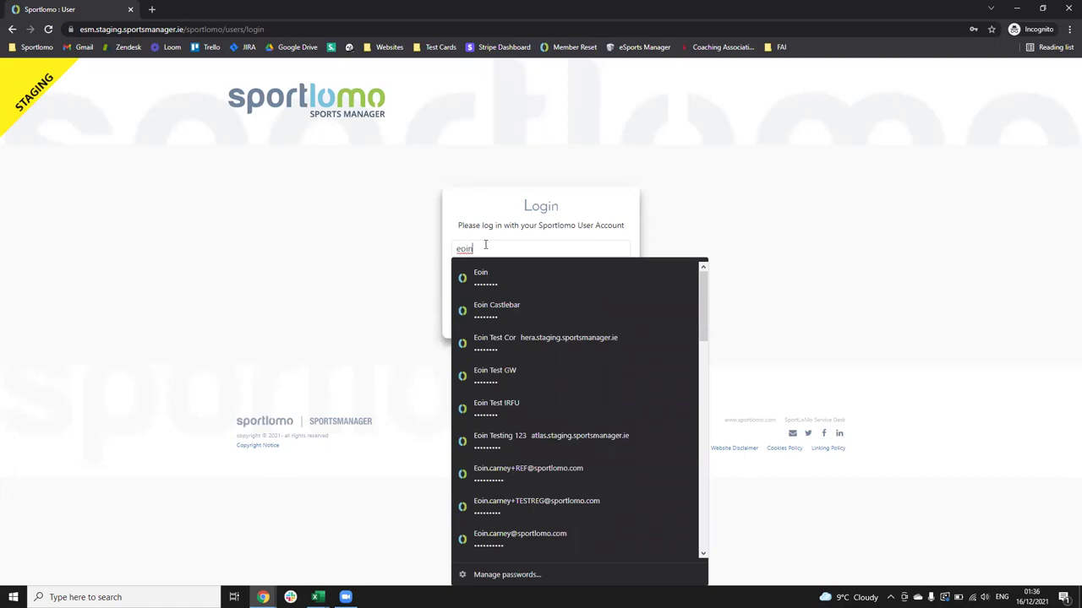
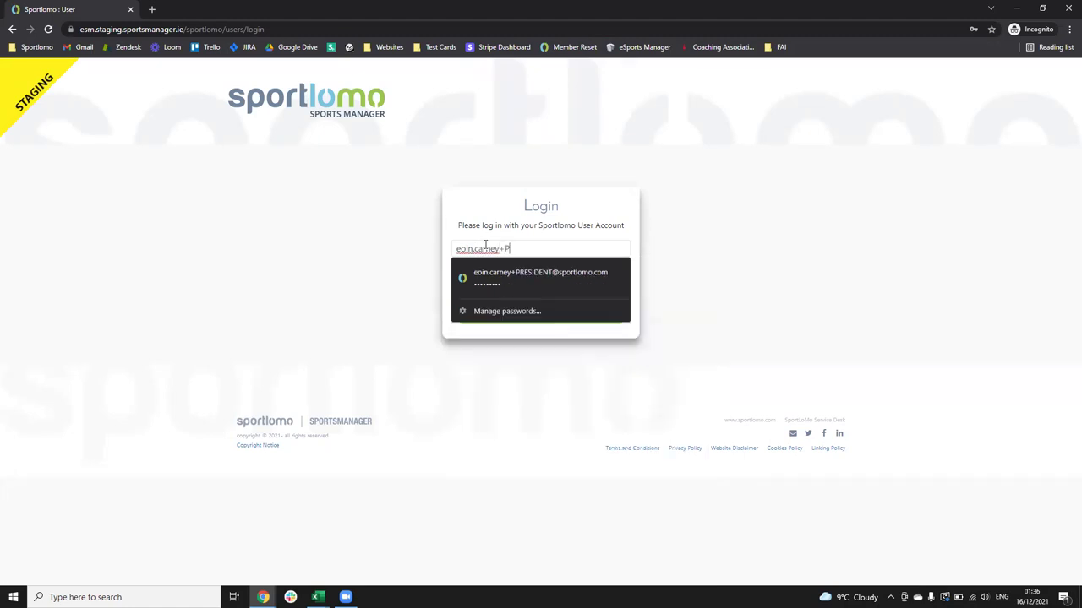
key(Tab)
text(p)
text(••)
key(Return)
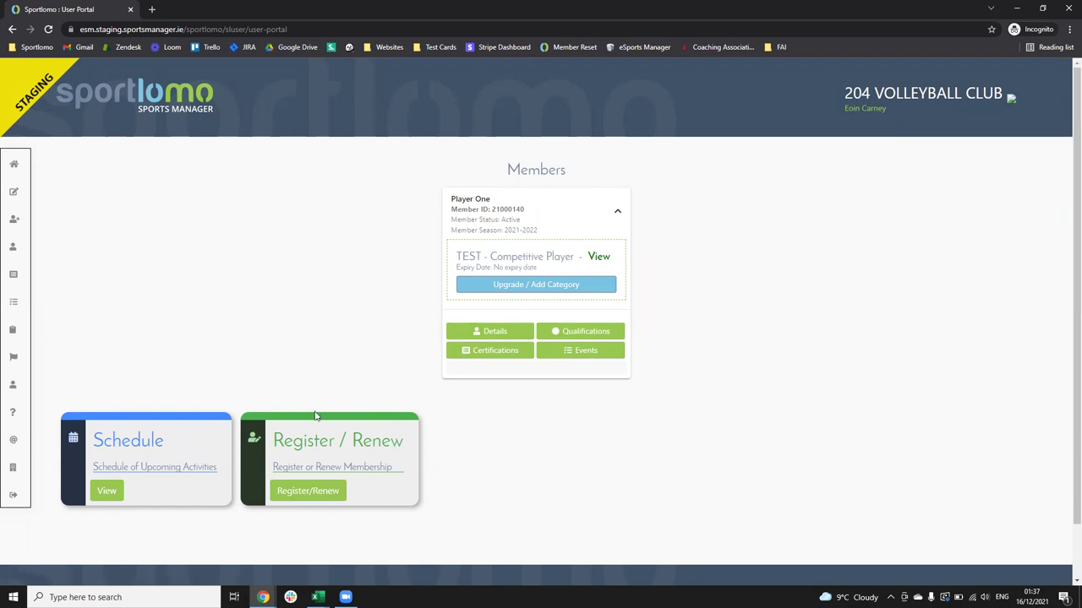
Start Register/Renew, then switch back to the 204 Volleyball Club admin window
click(295, 487)
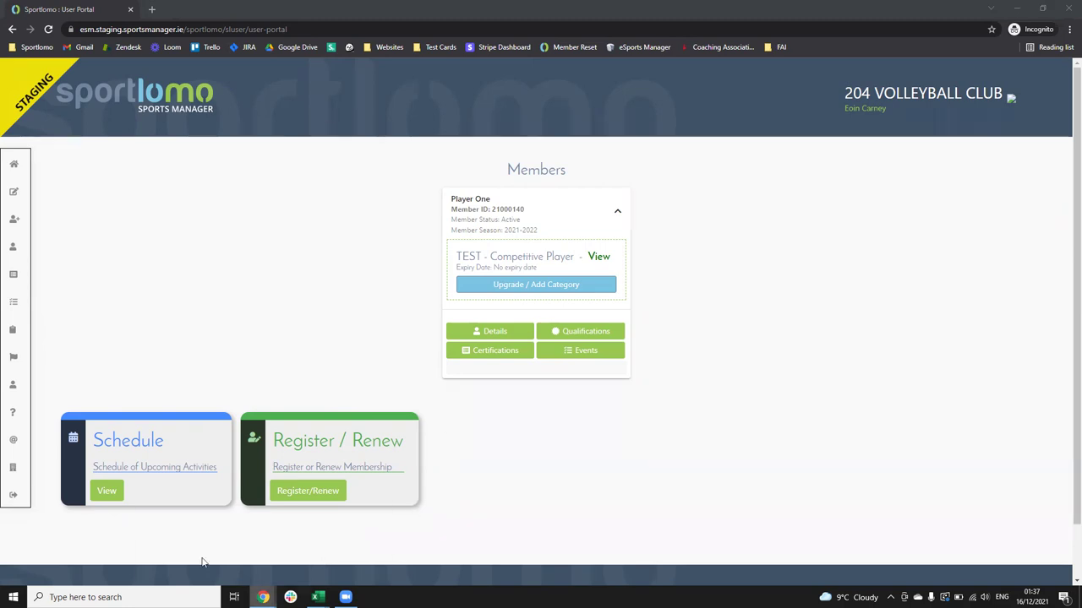
mouse_move(263, 596)
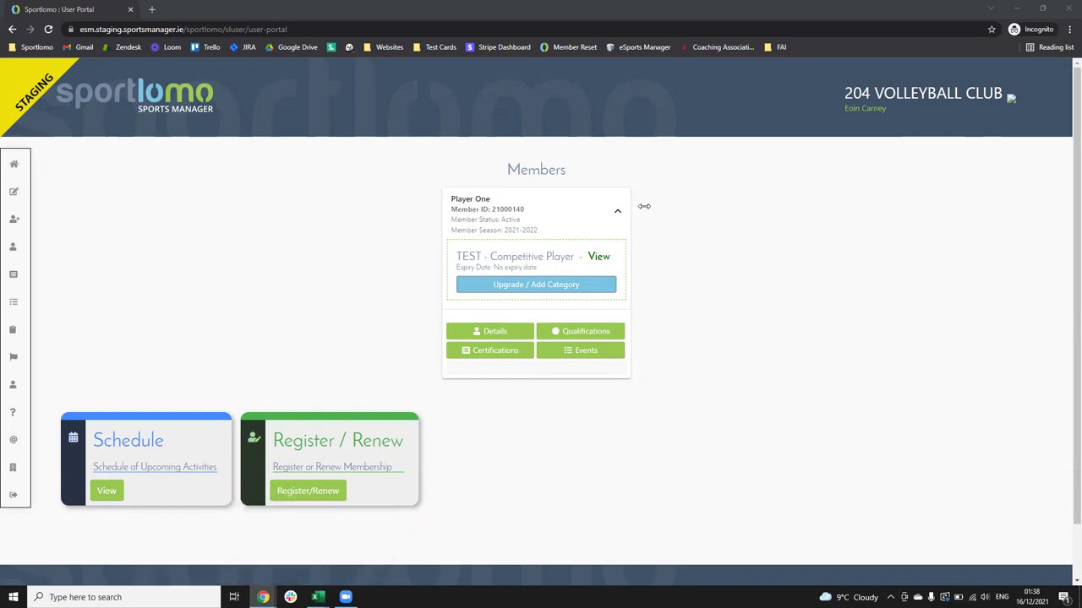
key(alt+Tab)
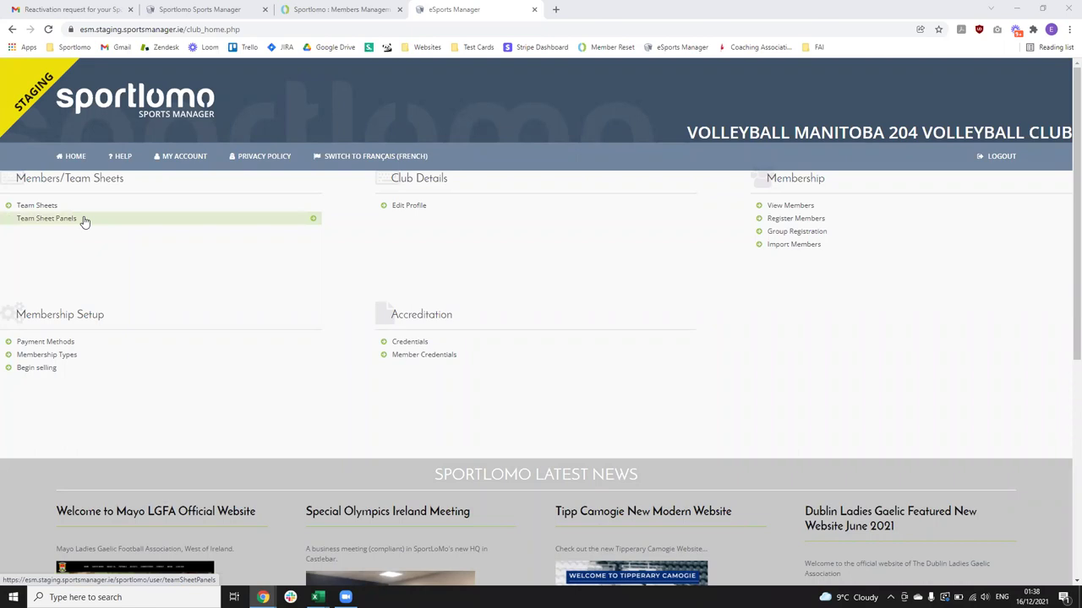
Open Team Sheet Panels and the Add a Roster form, then switch to Members Management
click(47, 218)
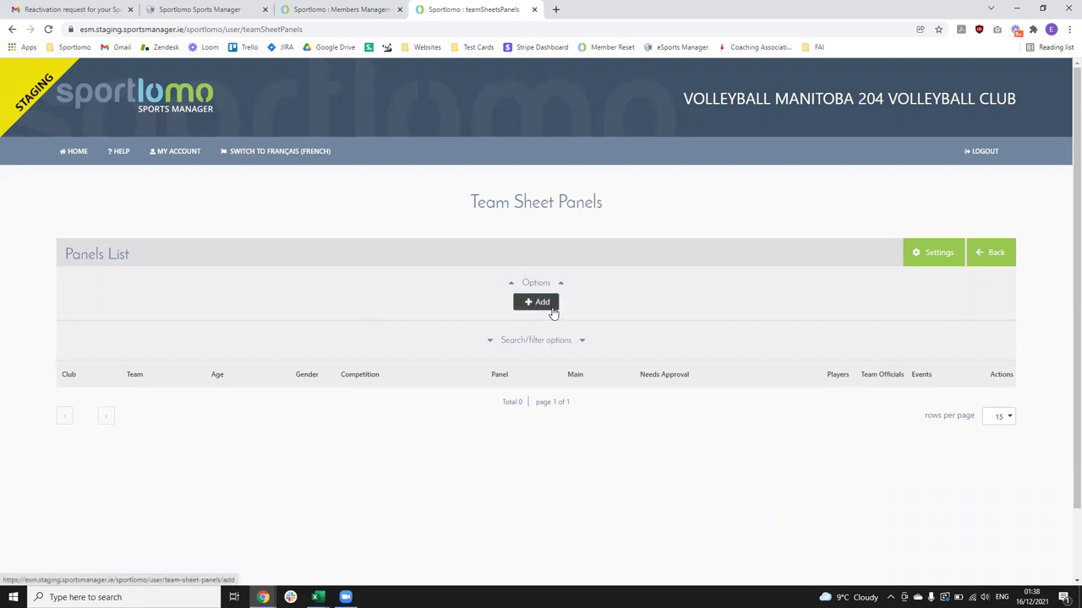
click(542, 303)
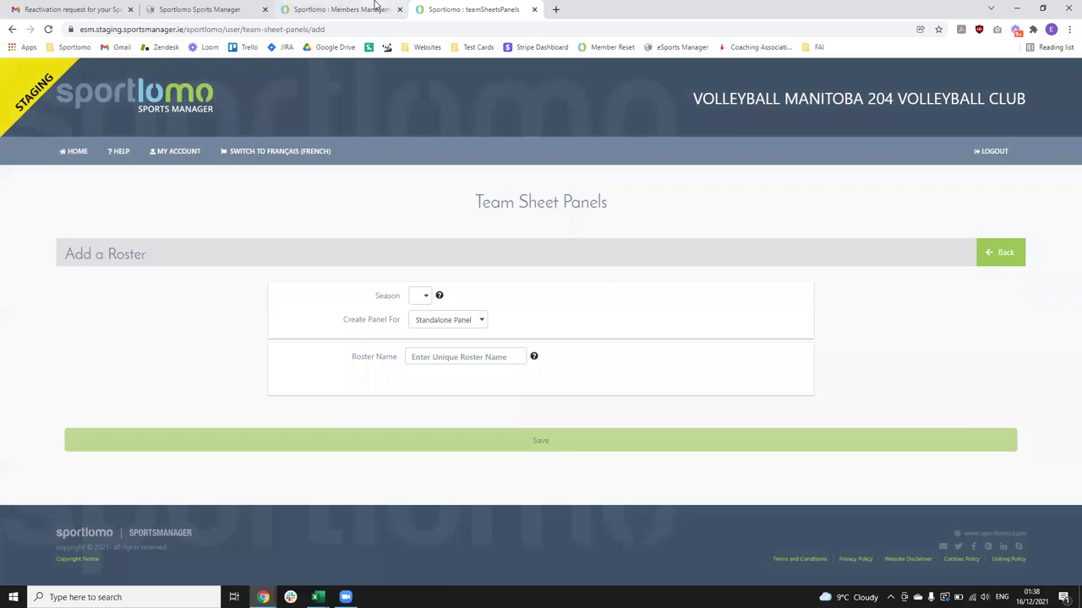
click(376, 9)
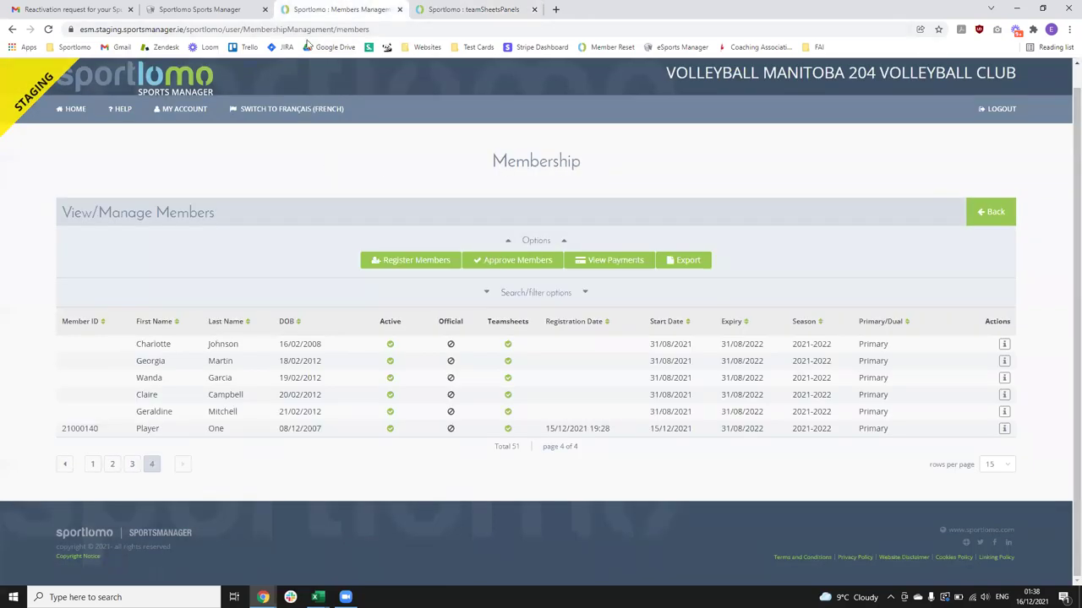
Load the esm admin site and open Login as User
click(306, 30)
text(esm)
key(Return)
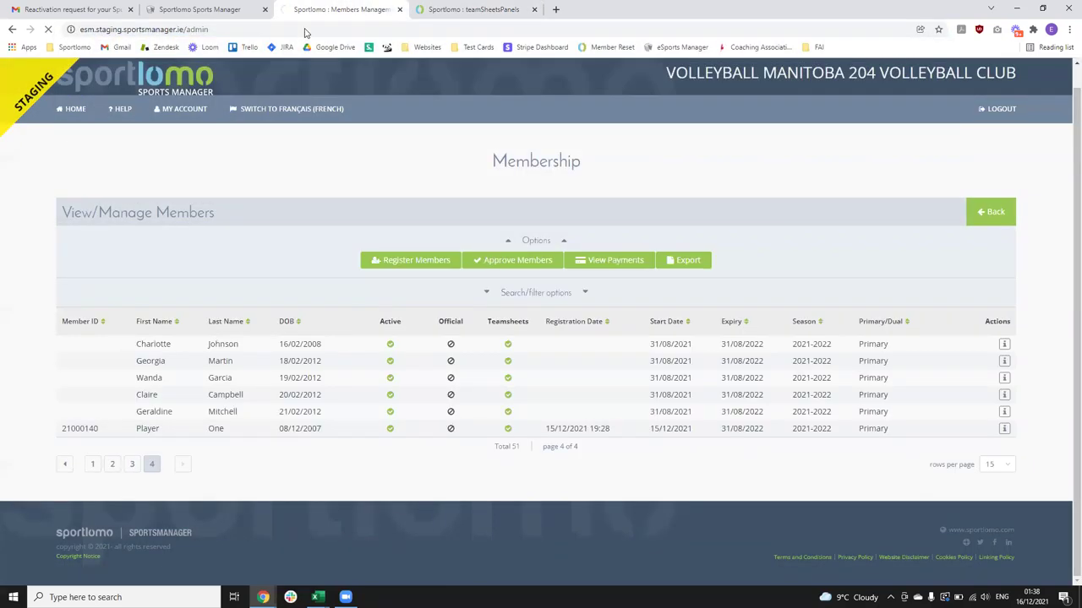
click(398, 234)
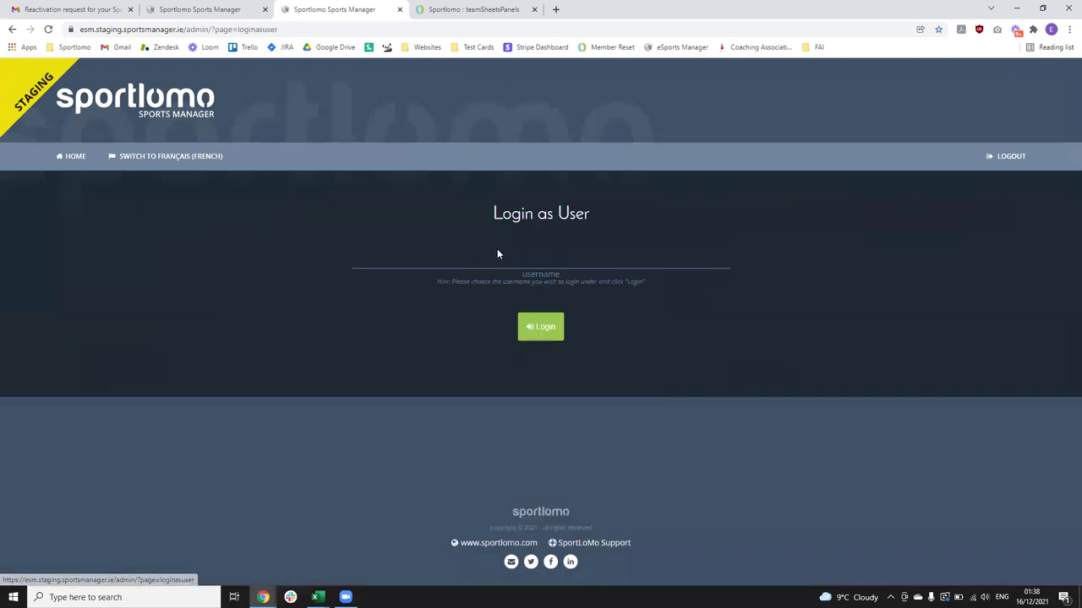
Search 'voll manitoba' and log in as the Volleyball Manitoba account
click(513, 259)
text(mani)
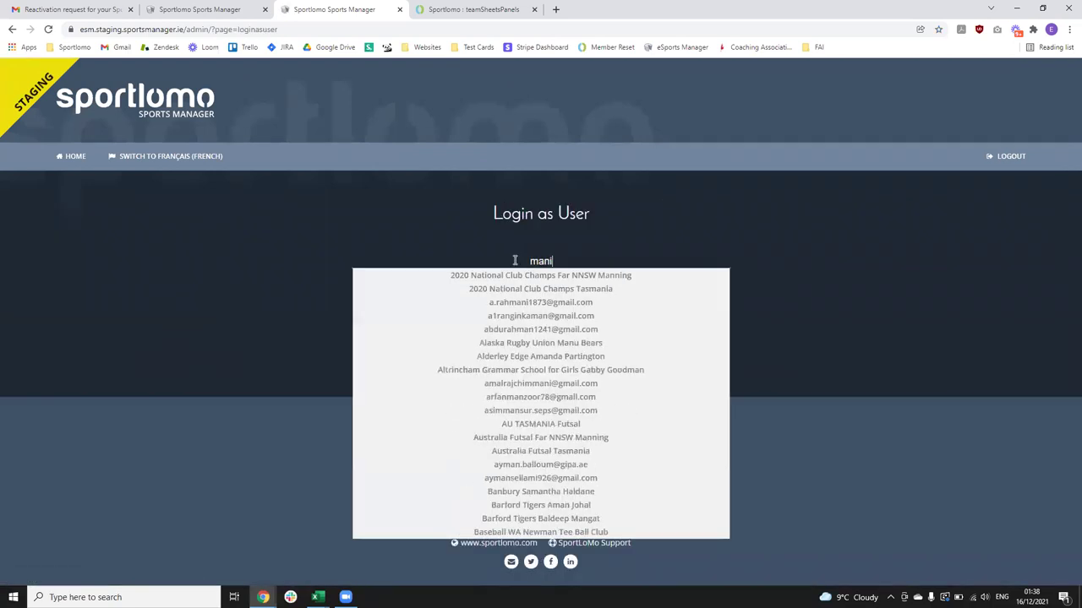
text(toba)
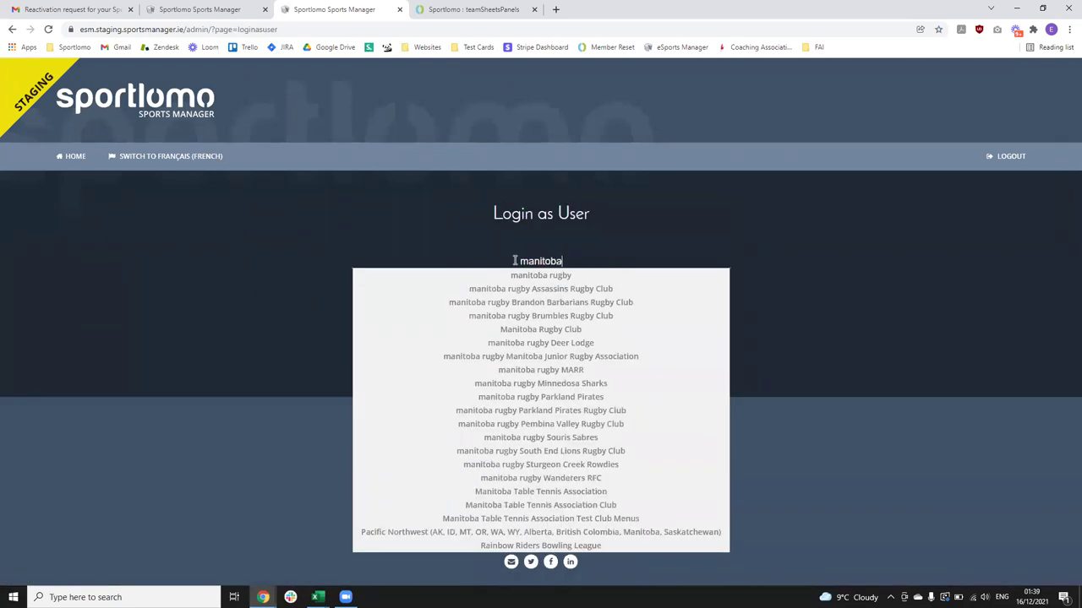
click(521, 261)
text(voll)
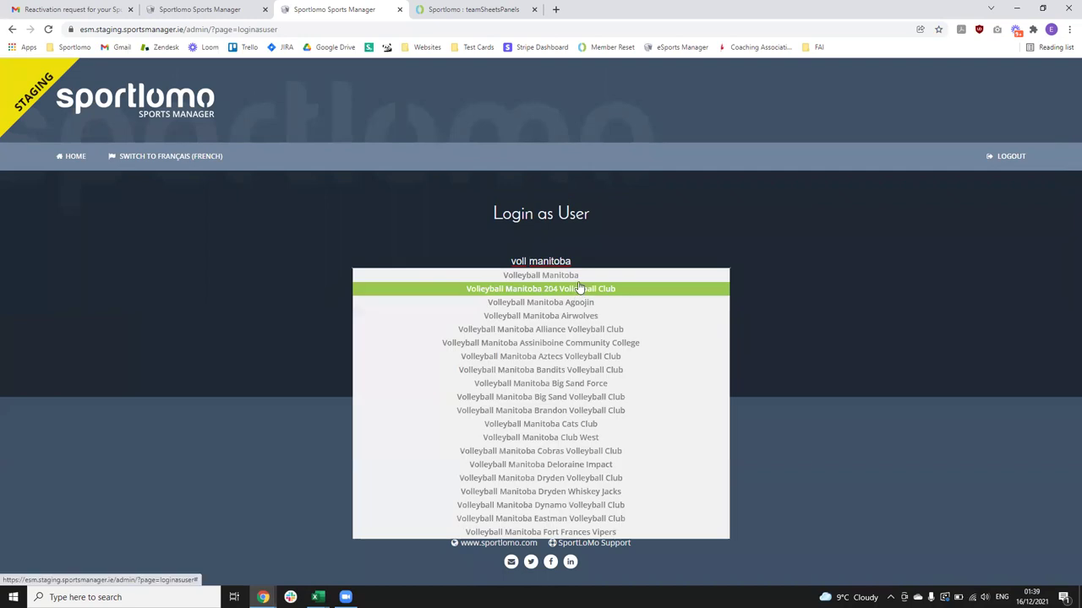
click(579, 288)
click(545, 334)
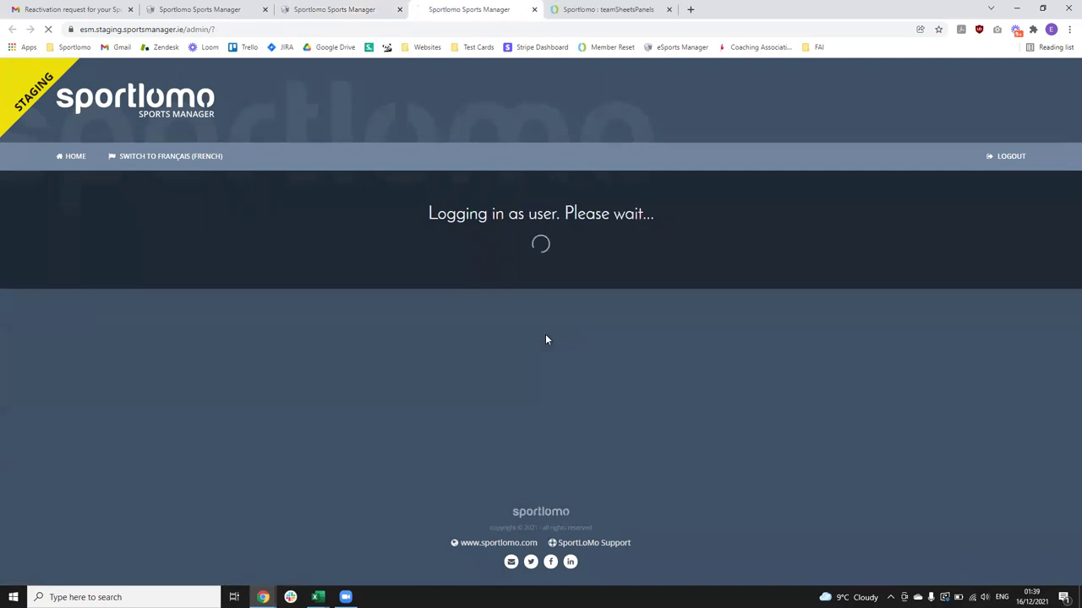
scroll(545, 339, down, 1)
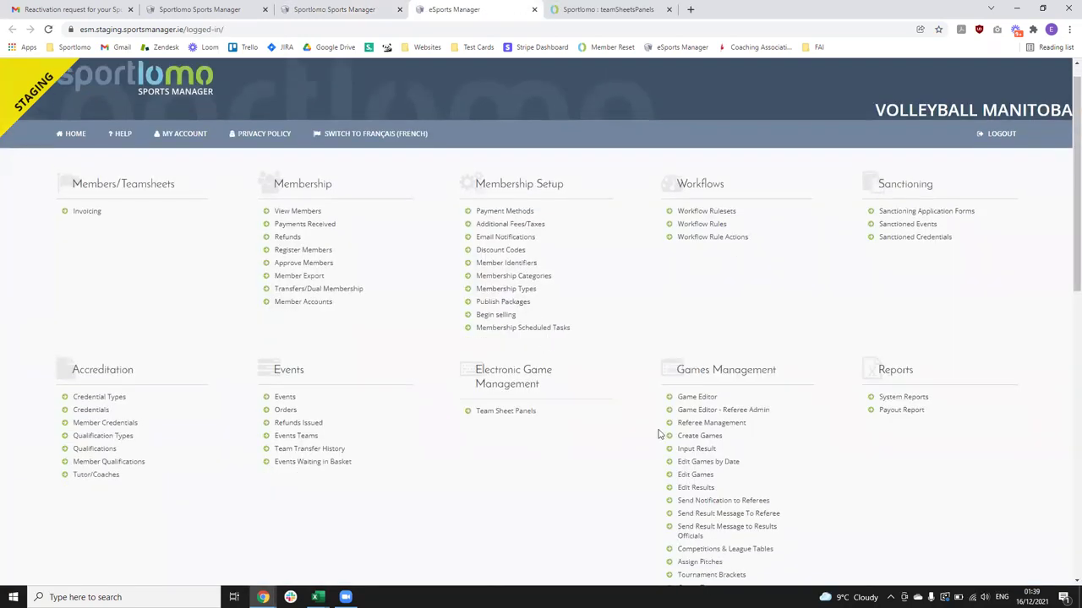
Create the 2021-22 season under Manage Seasons and activate it
click(727, 551)
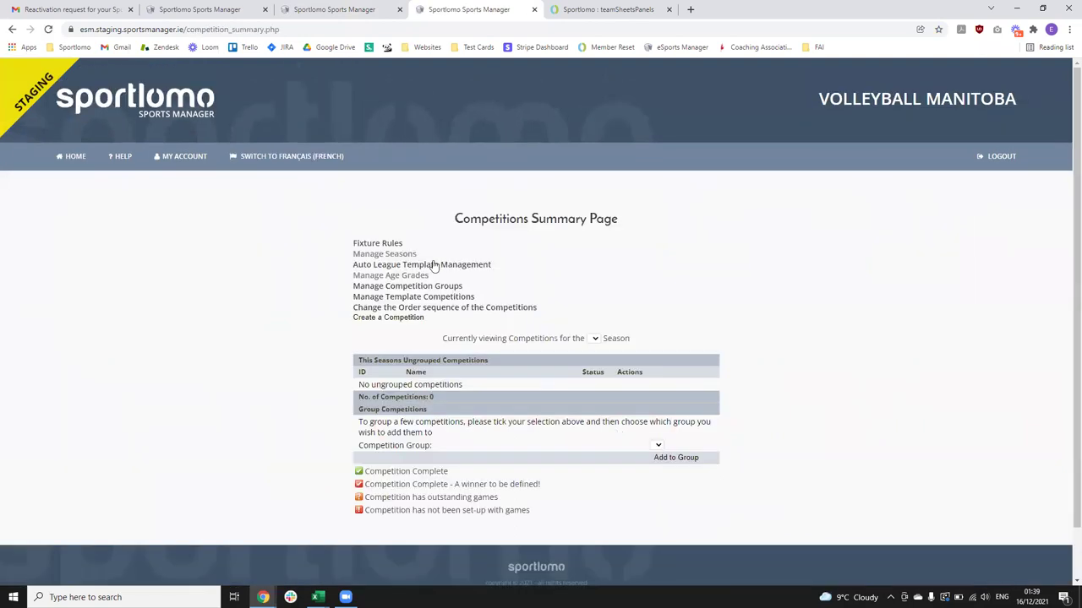
click(403, 256)
click(438, 288)
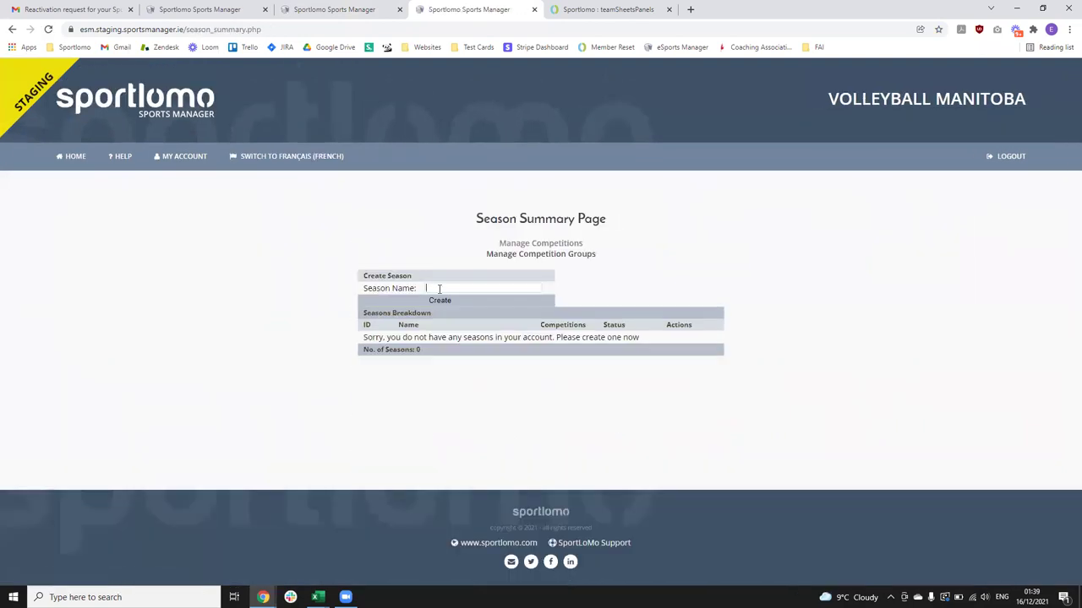
text(2021-22)
click(439, 300)
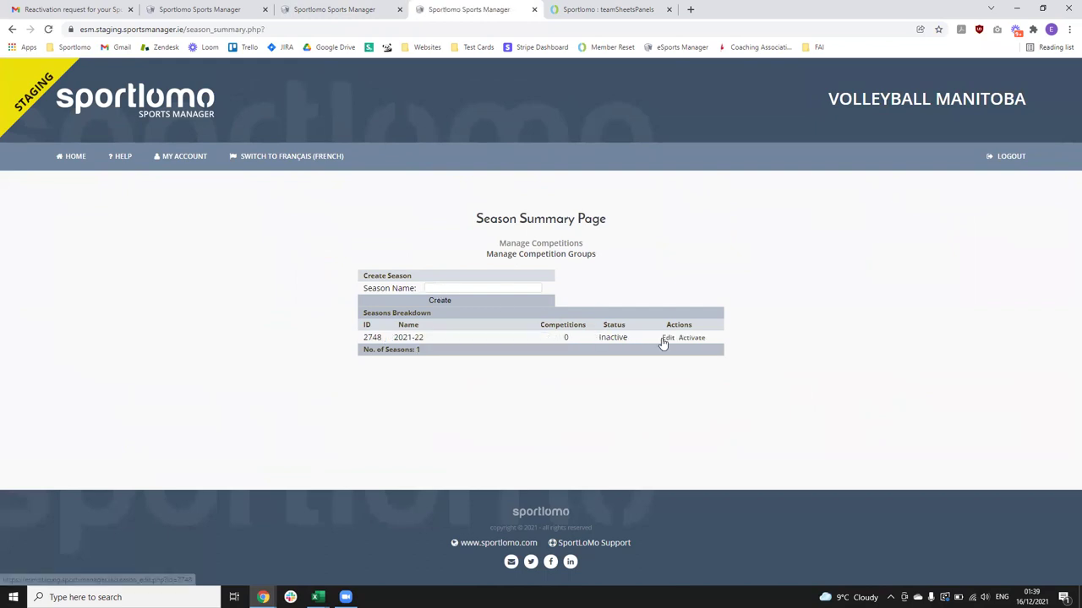
click(689, 339)
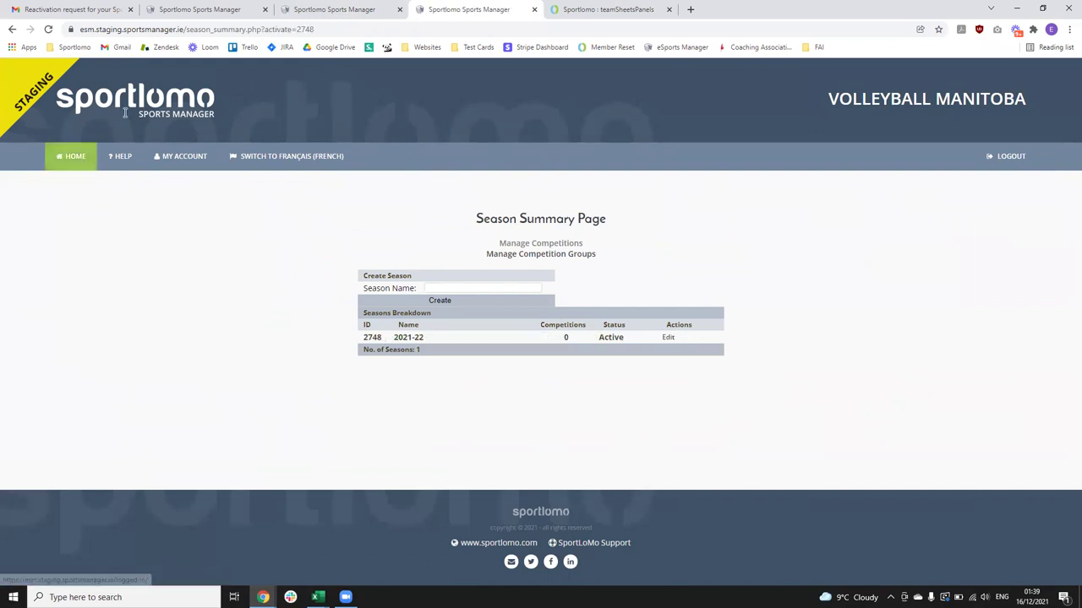
Close the two extra tabs, returning to the Login as User username field
click(534, 9)
click(534, 10)
click(588, 261)
Log in as the Volleyball Manitoba account from Login as User
text(204)
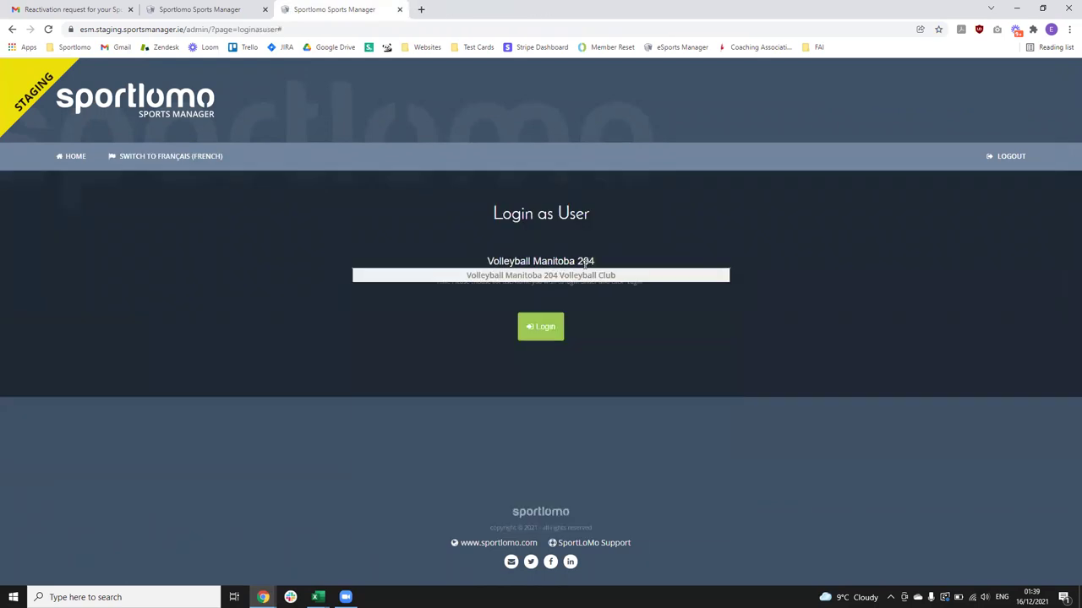
click(574, 276)
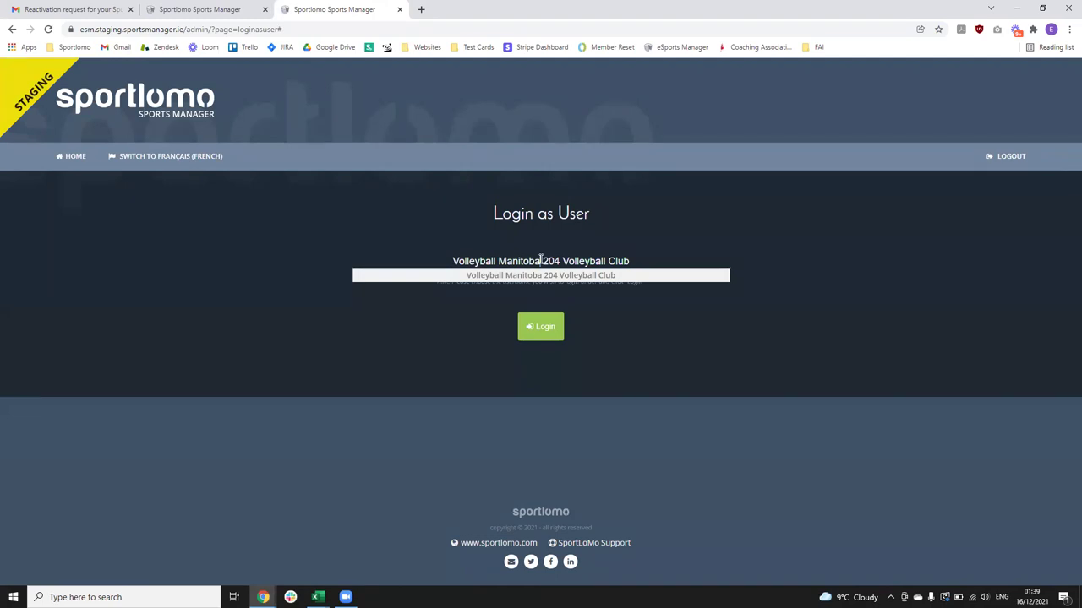
drag(541, 260, 802, 274)
key(BackSpace)
click(610, 276)
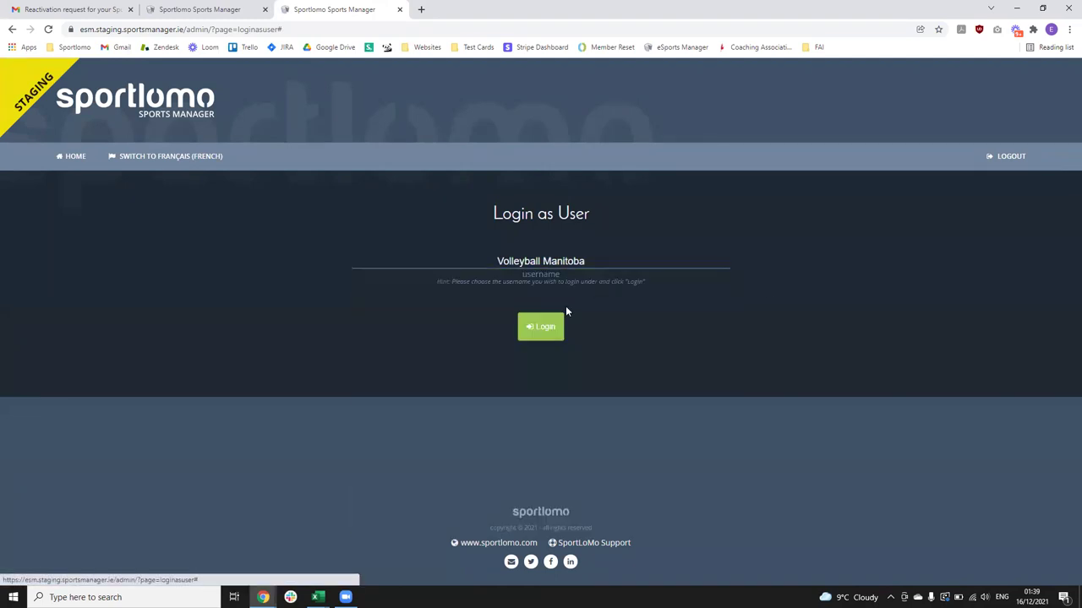
click(546, 324)
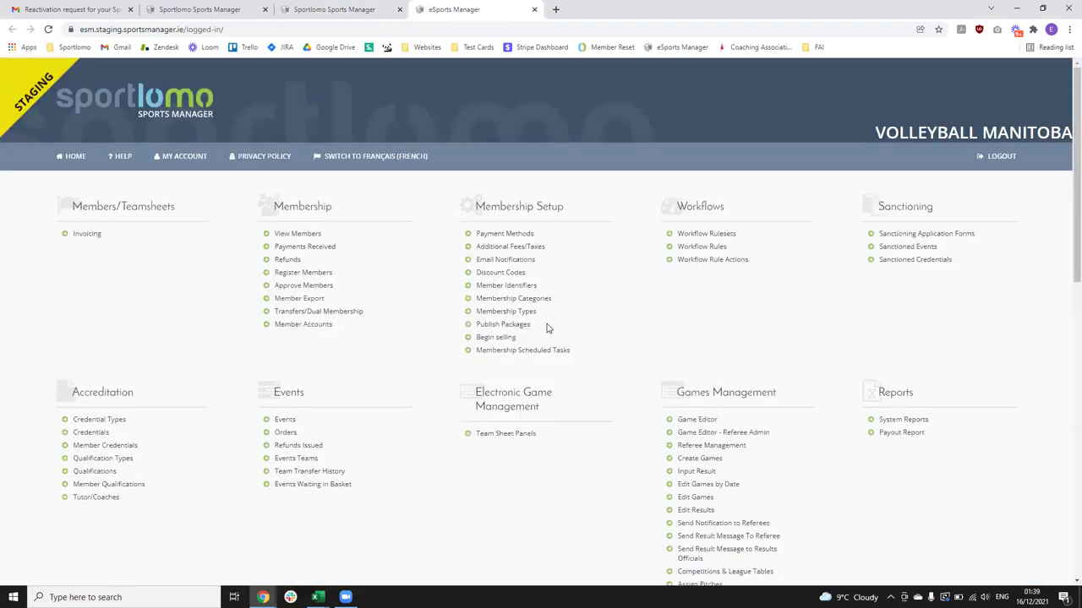
scroll(546, 328, down, 2)
In Team Sheet Panels settings, disable Use Main Panels, allow team panels and user-created teams, and save
key(ctrl+f)
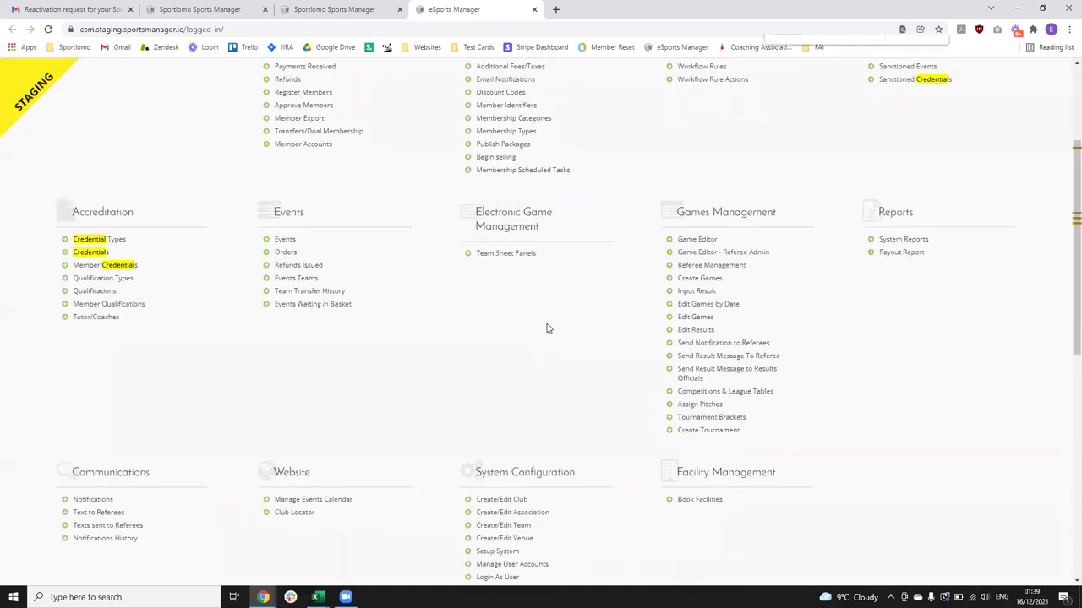
text(panel)
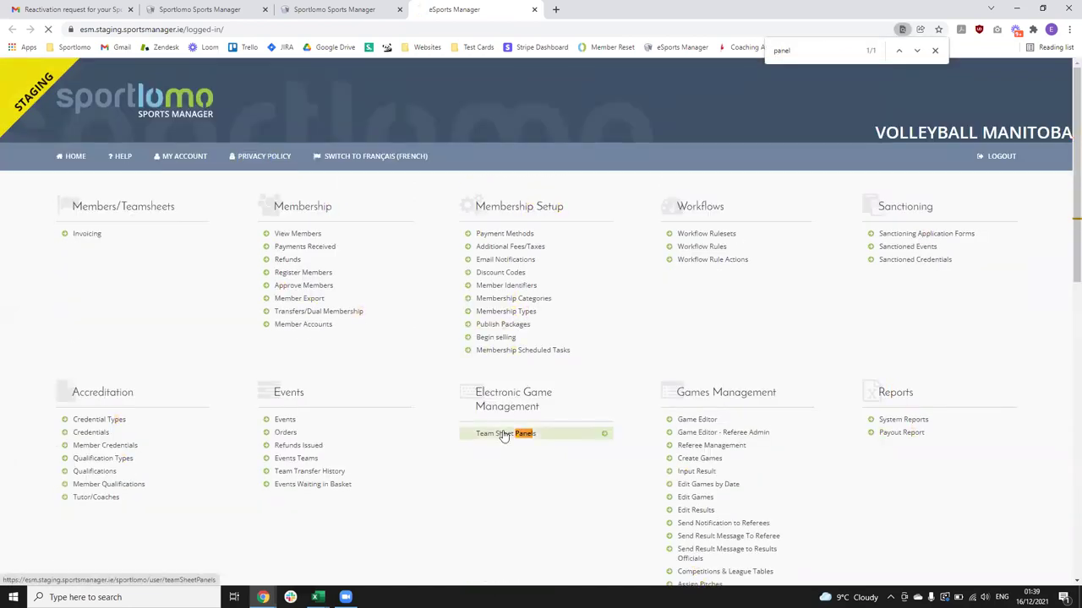
click(503, 435)
click(937, 253)
scroll(937, 255, down, 2)
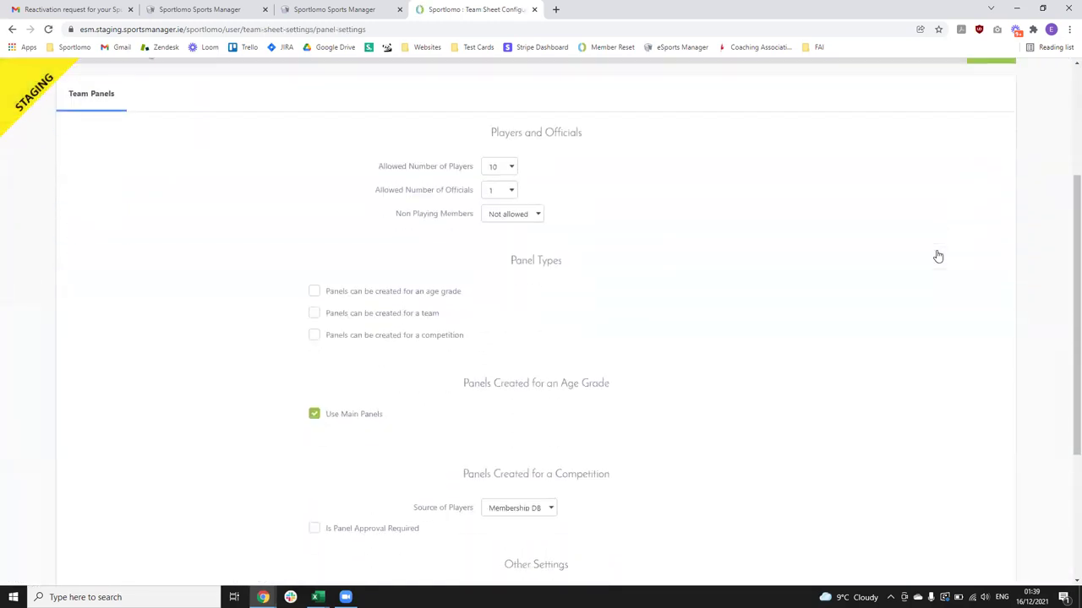
click(340, 423)
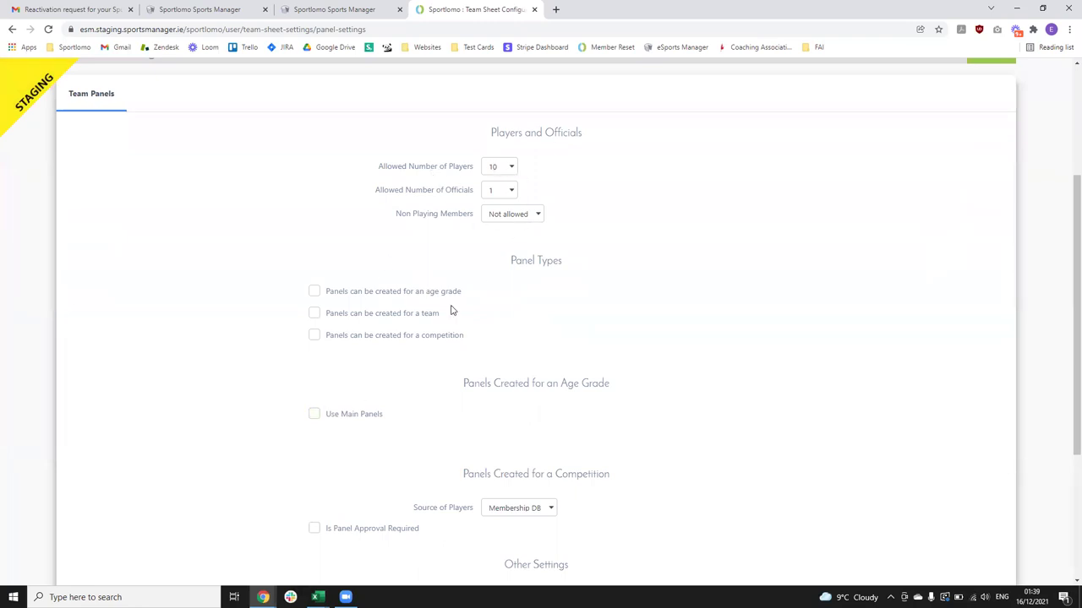
click(420, 318)
scroll(1066, 353, down, 2)
scroll(1066, 353, down, 1)
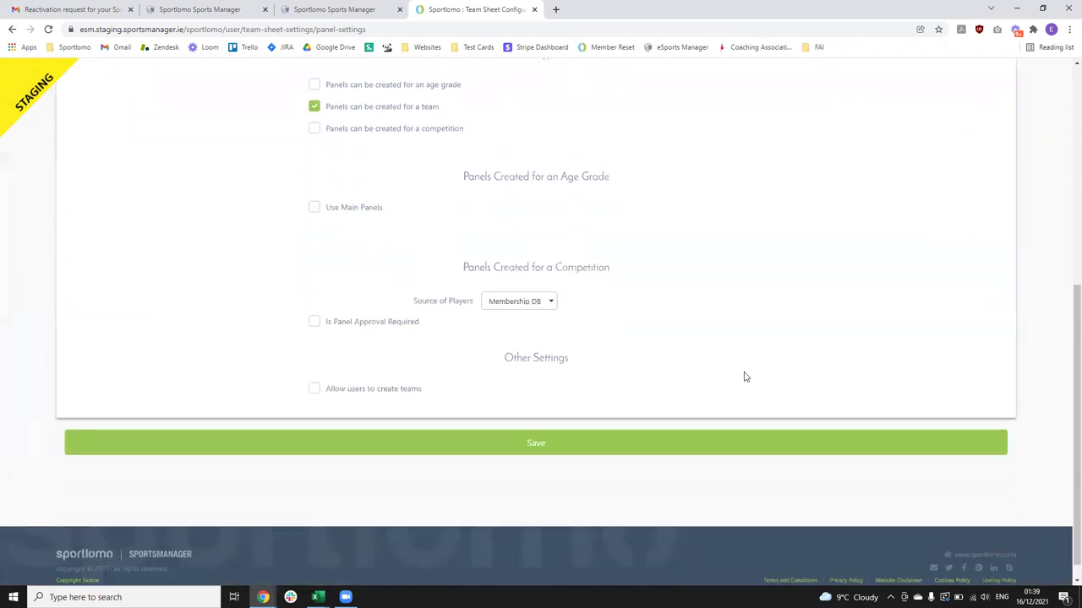
click(388, 394)
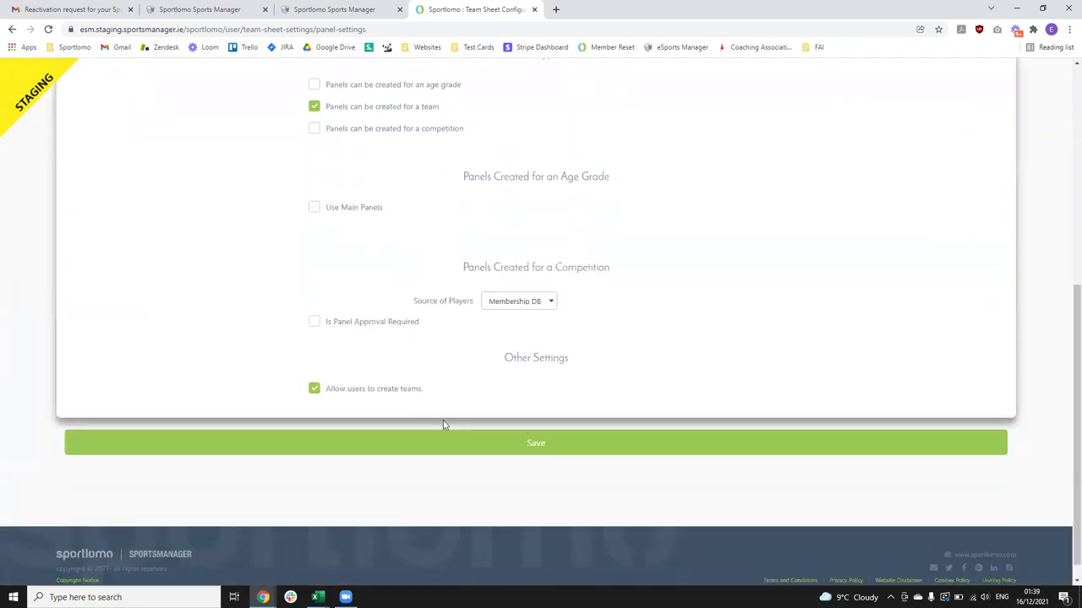
click(469, 443)
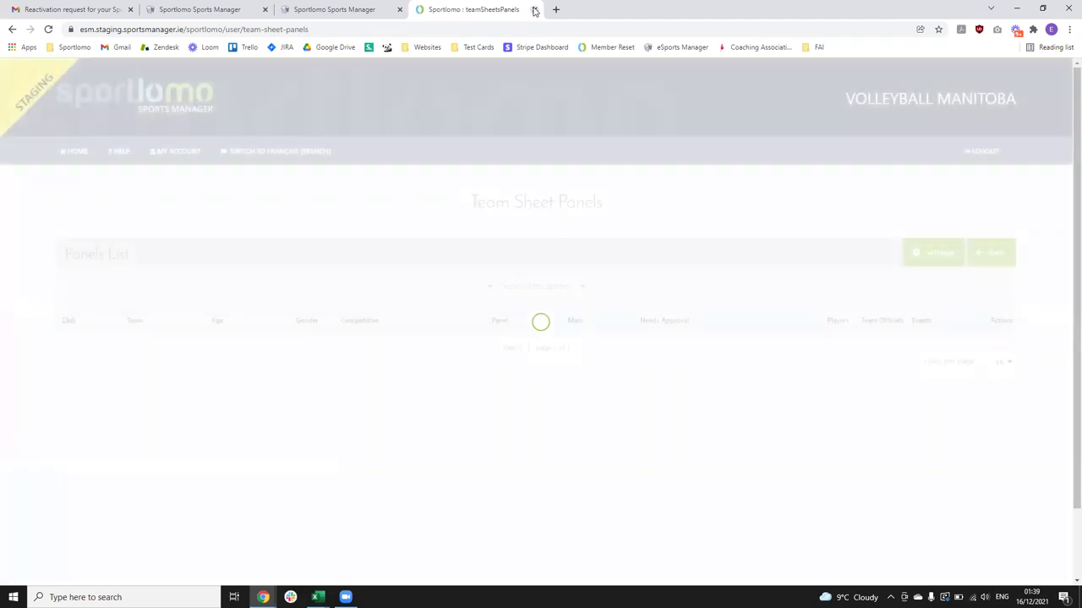
Log in as the 204 Volleyball Club and open a new Add a Roster form from Team Sheet Panels
click(534, 9)
click(616, 265)
text(204)
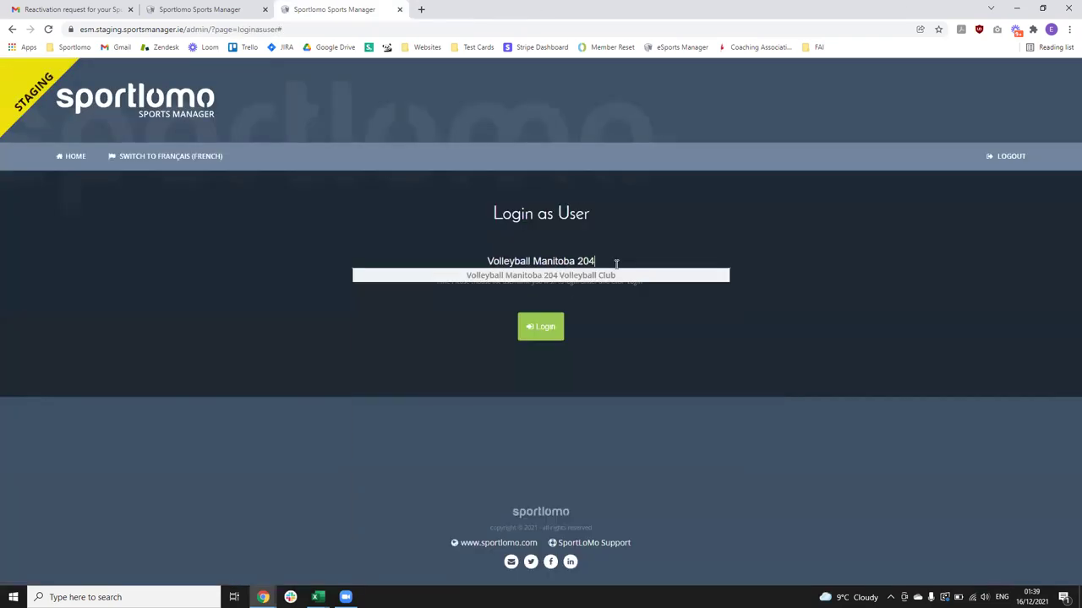
click(591, 275)
click(542, 326)
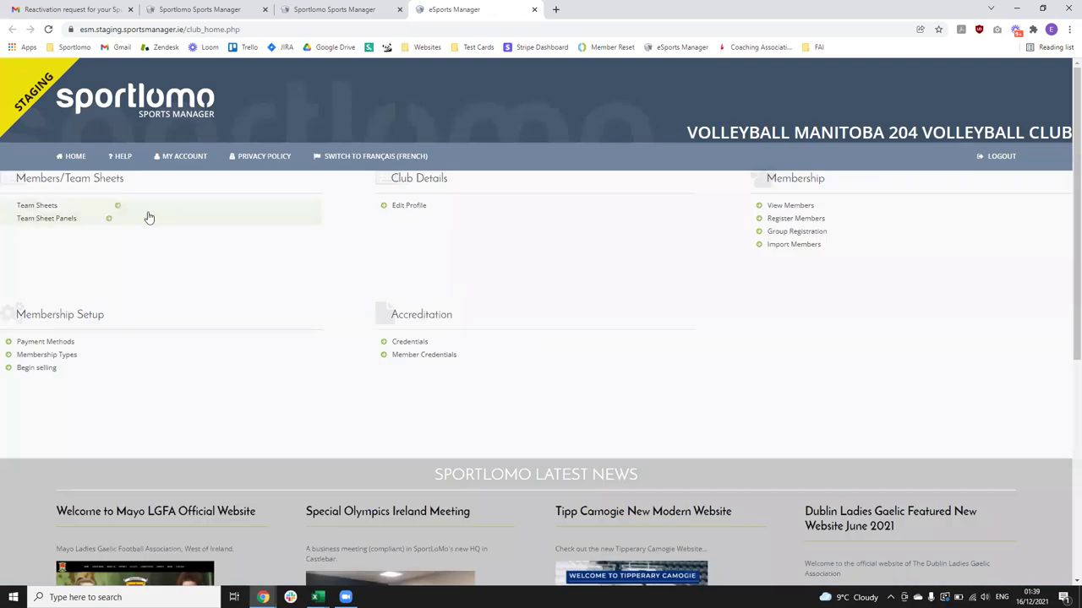
click(148, 218)
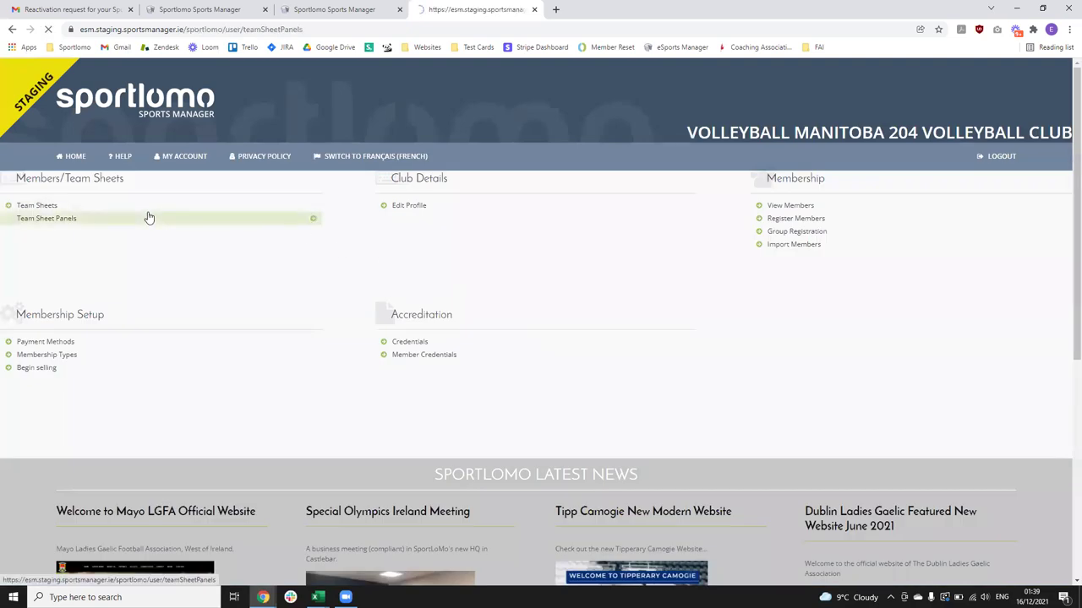
click(545, 298)
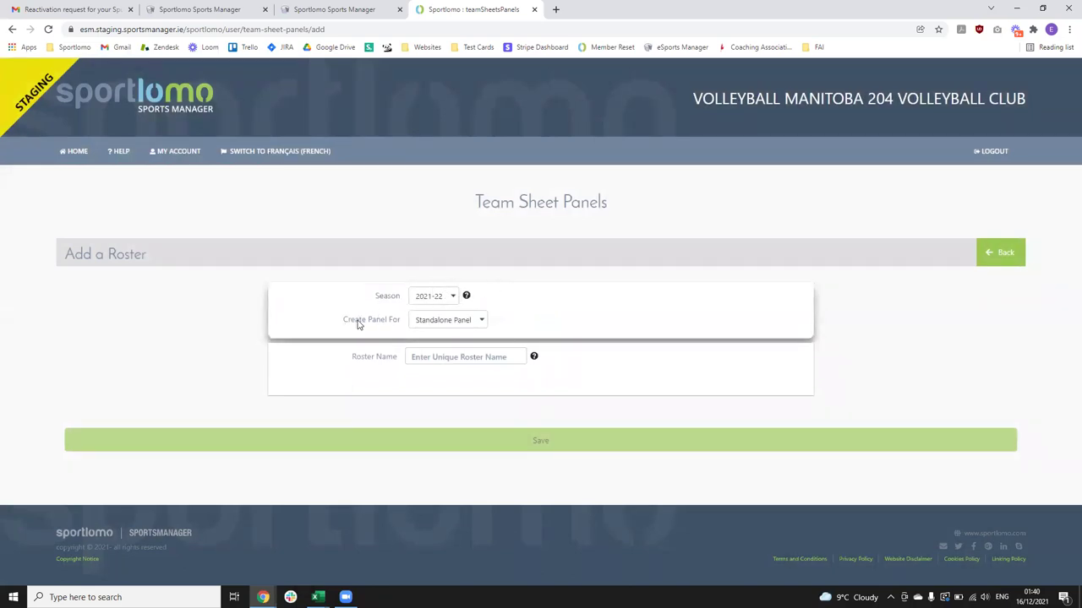
Set the panel to be created for a Team with age grade 14U Boys
click(428, 326)
click(456, 326)
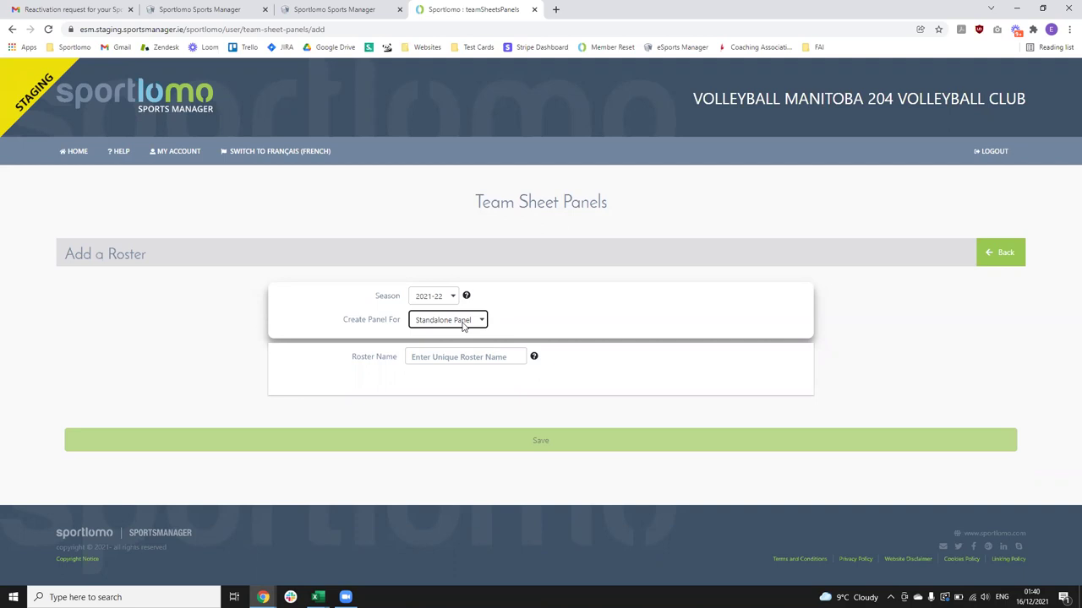
click(463, 327)
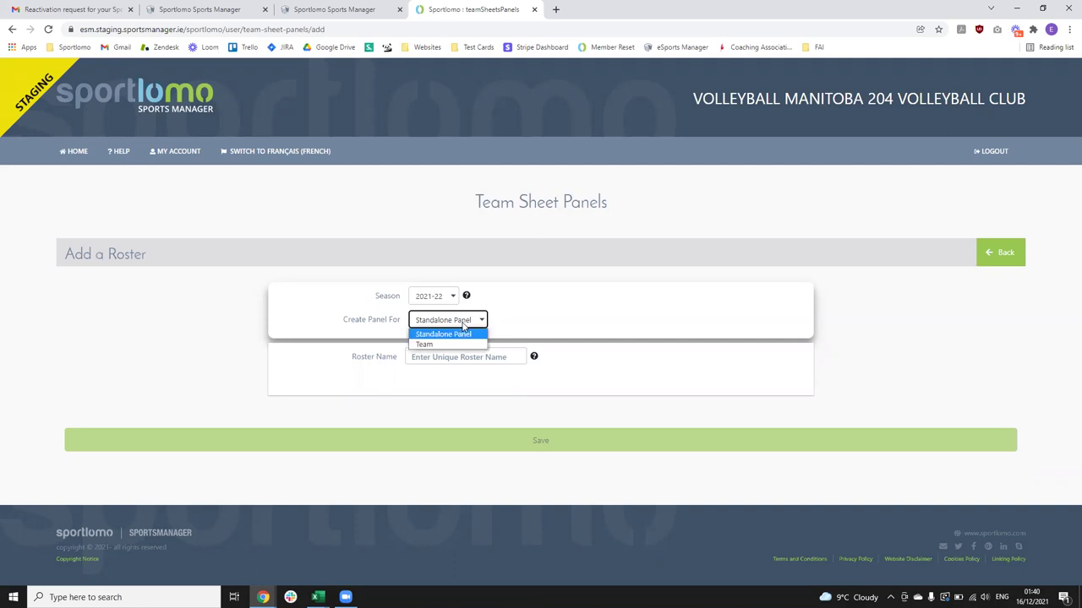
click(446, 345)
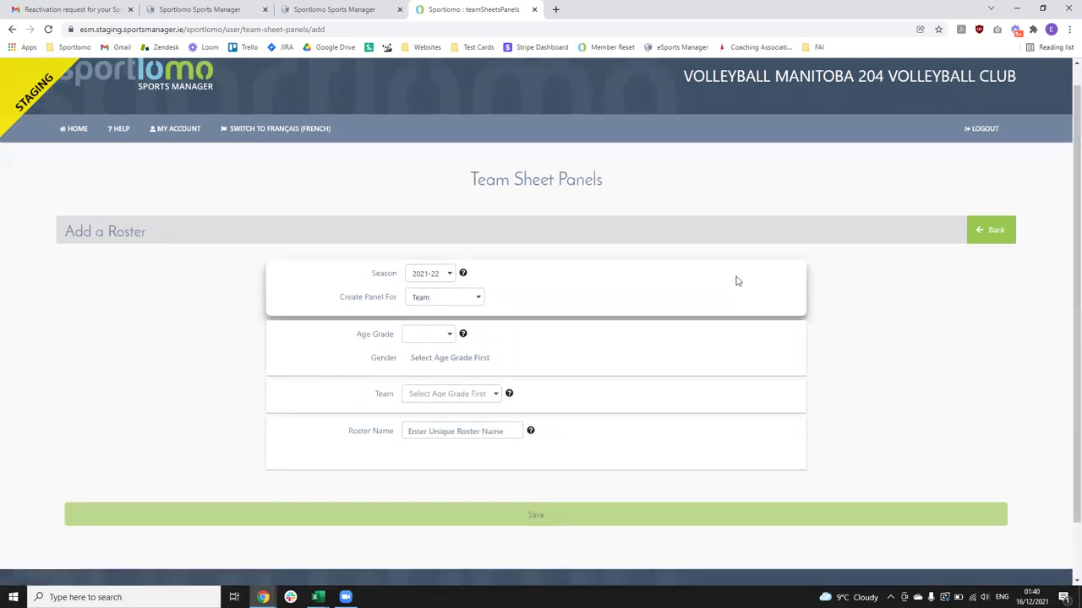
scroll(736, 281, down, 1)
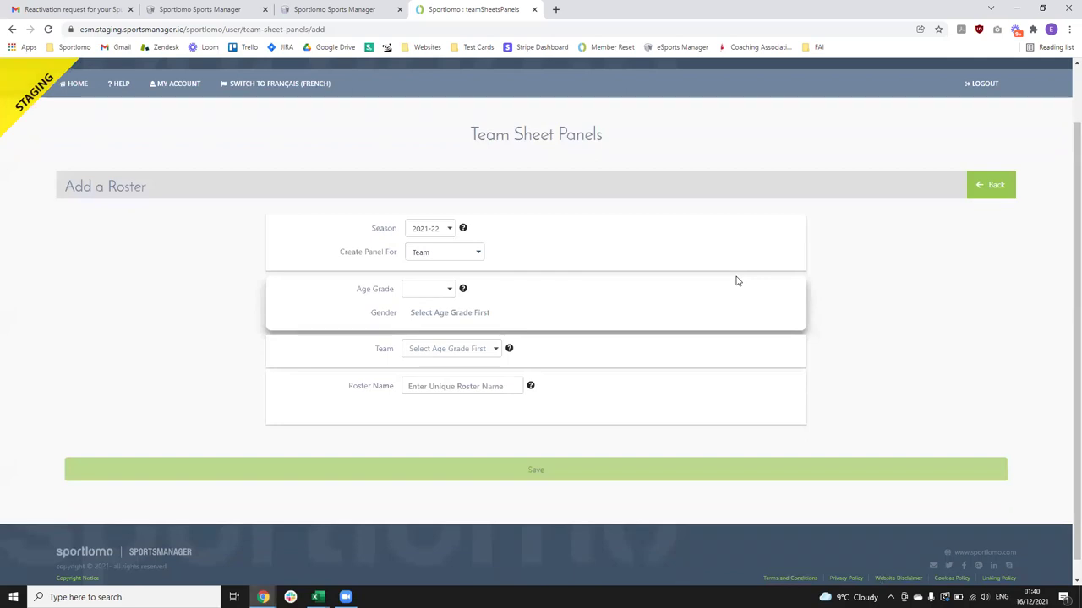
click(451, 288)
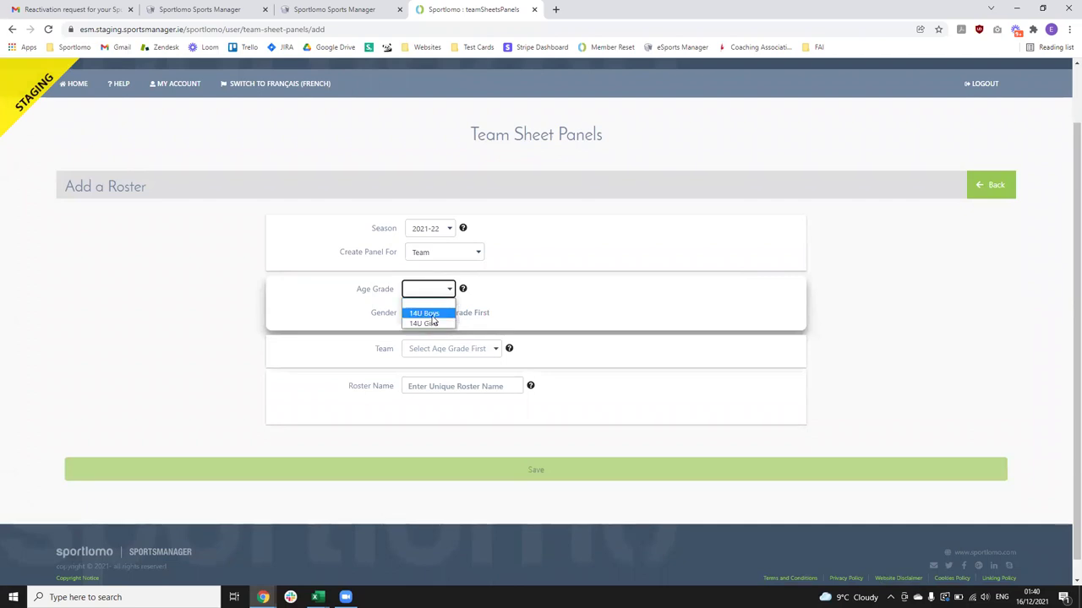
click(431, 316)
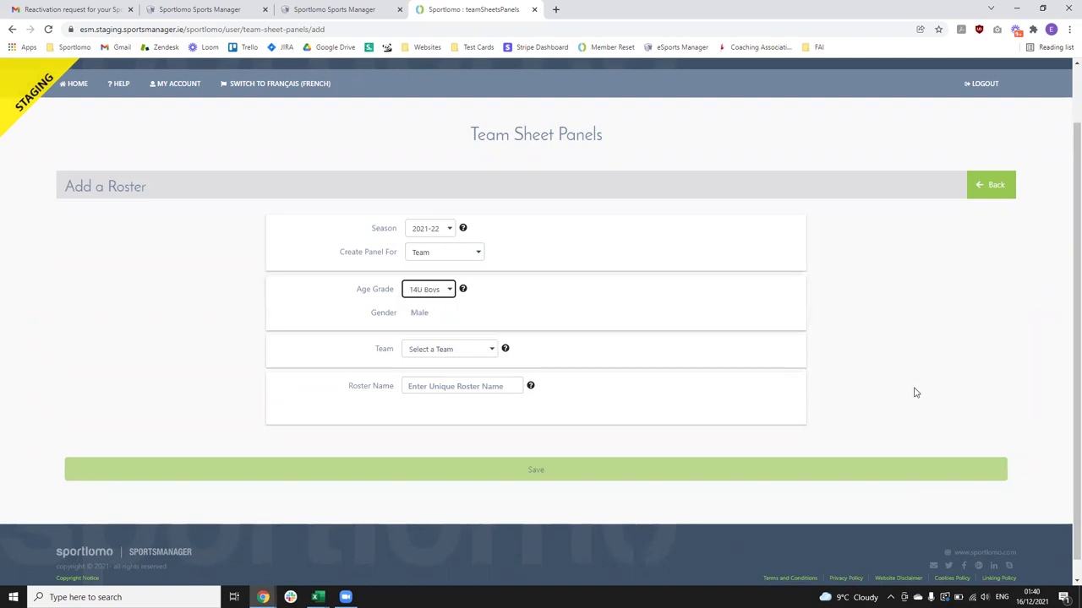
Create a new team named 'U14 White' and enter a roster name starting 'U14 Boys White'
click(490, 350)
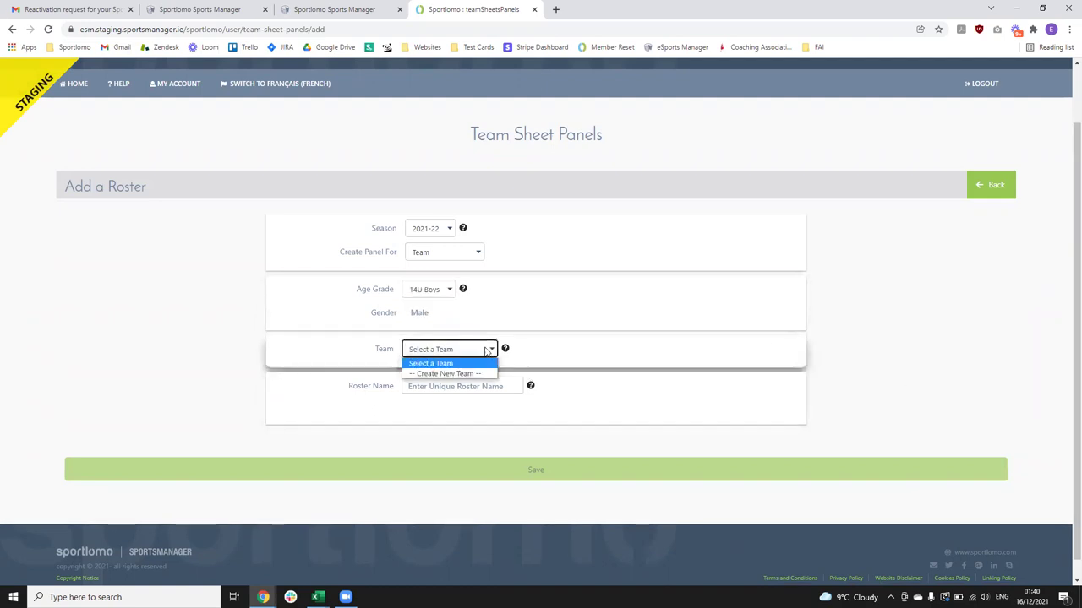
click(474, 373)
click(474, 394)
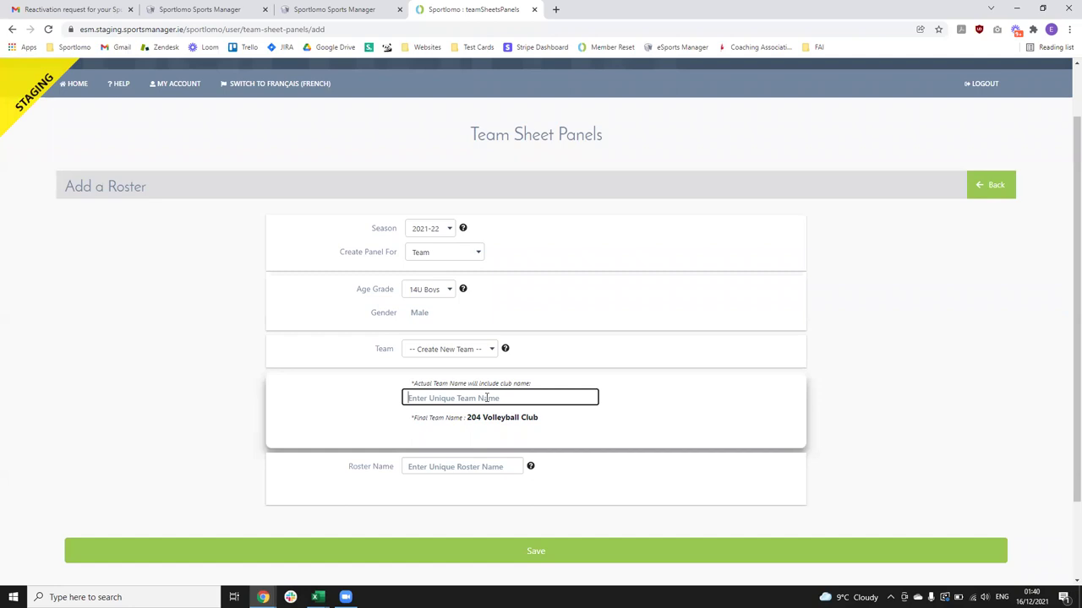
text(U14 White)
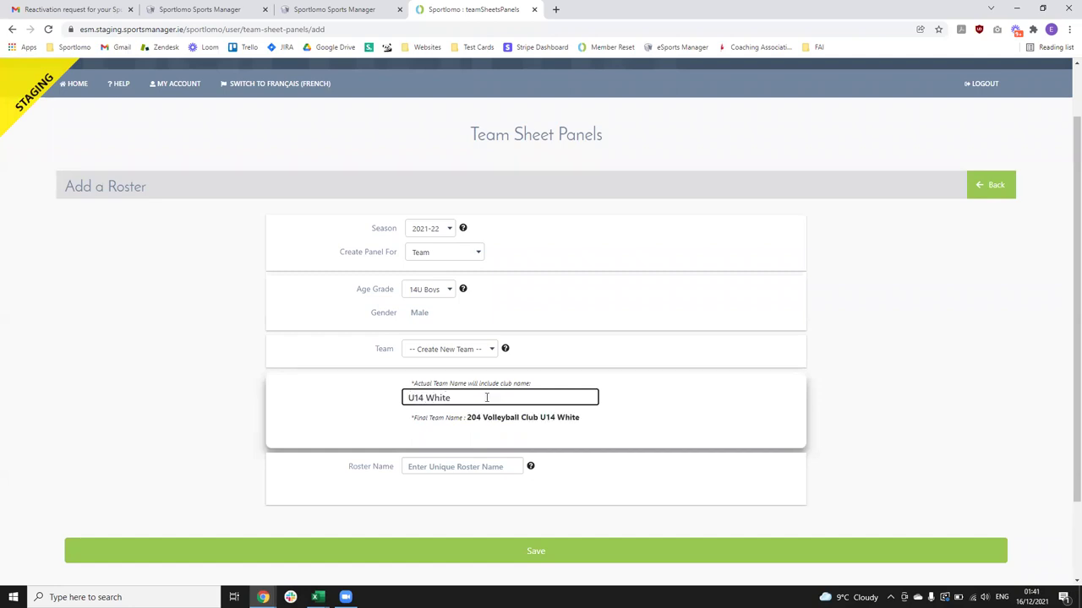
scroll(802, 395, down, 2)
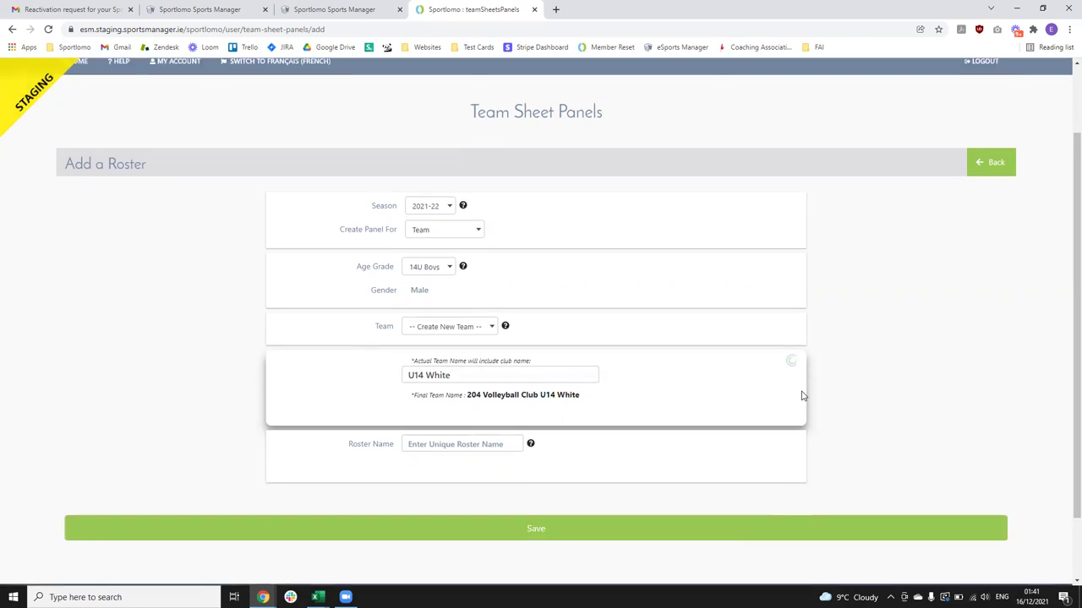
click(490, 364)
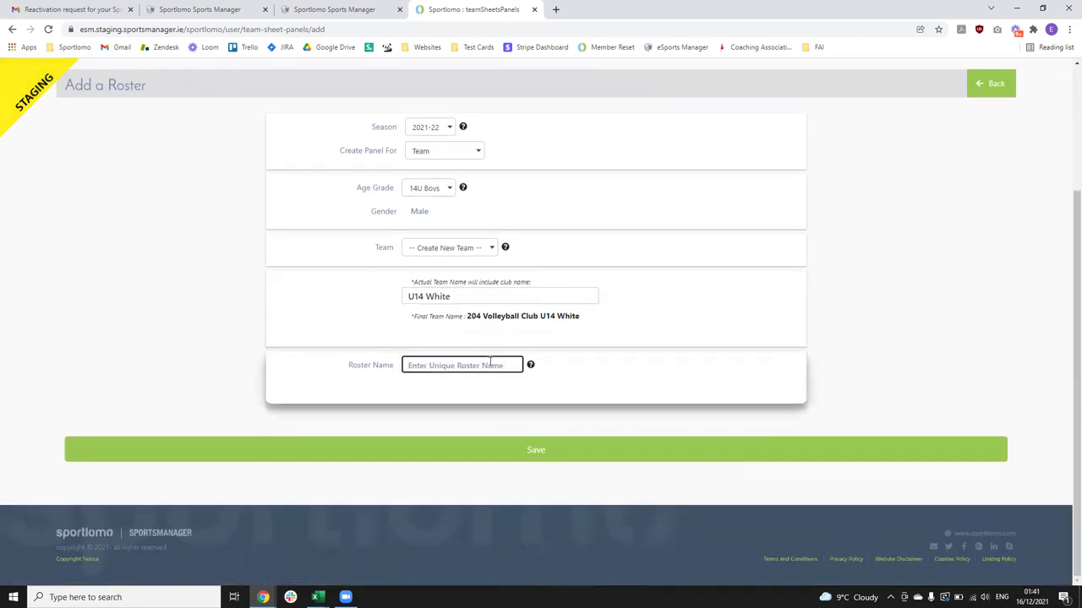
text(U14 Boys White Eoin's Roster)
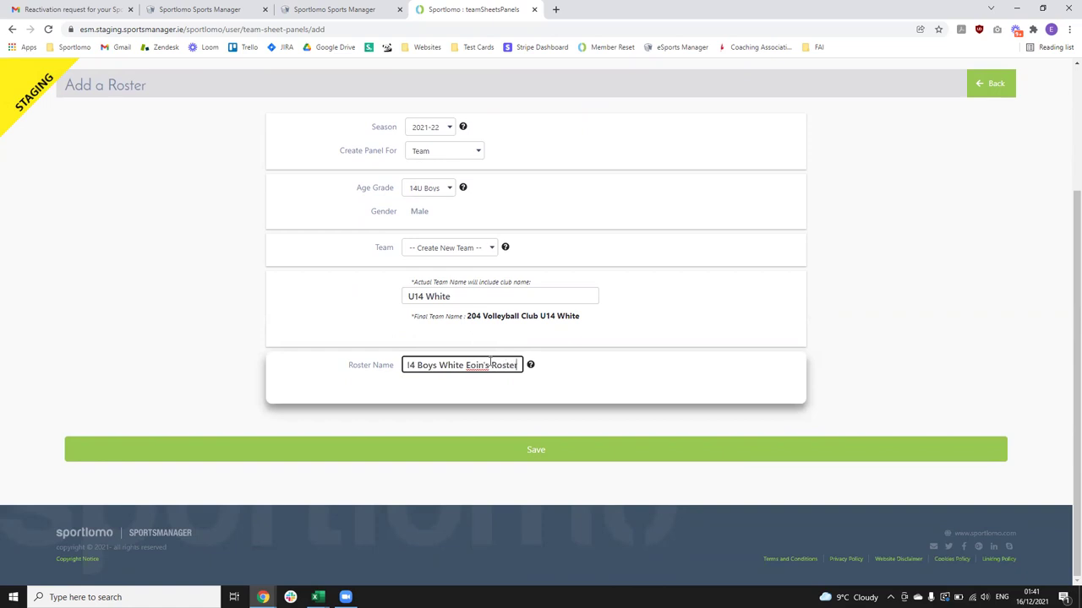
click(866, 336)
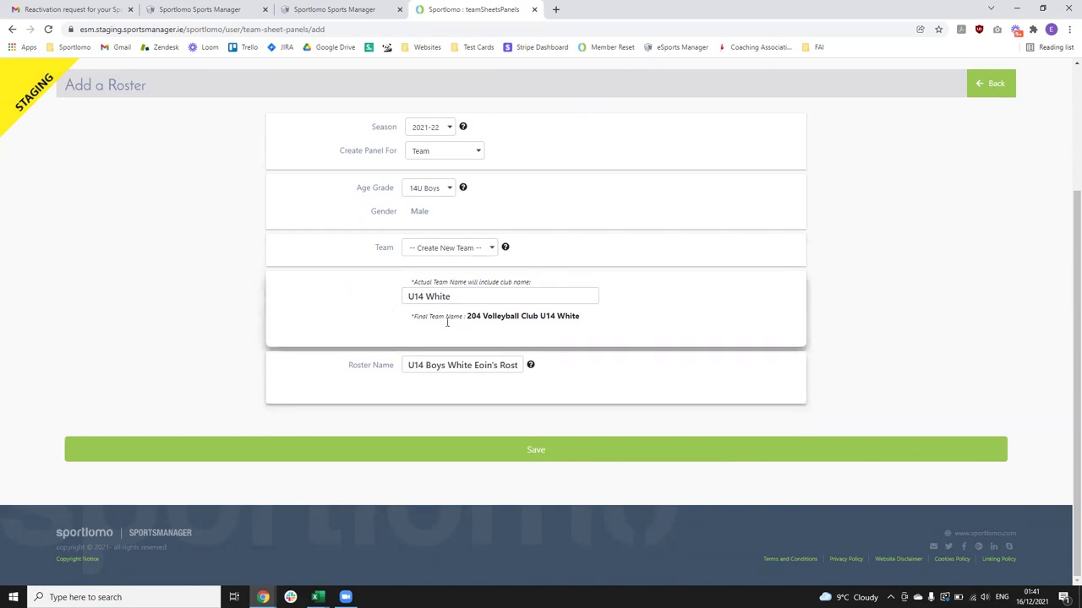
Save the roster, review its 2021-22 U14 White details with zero players, and start renaming the panel
click(509, 455)
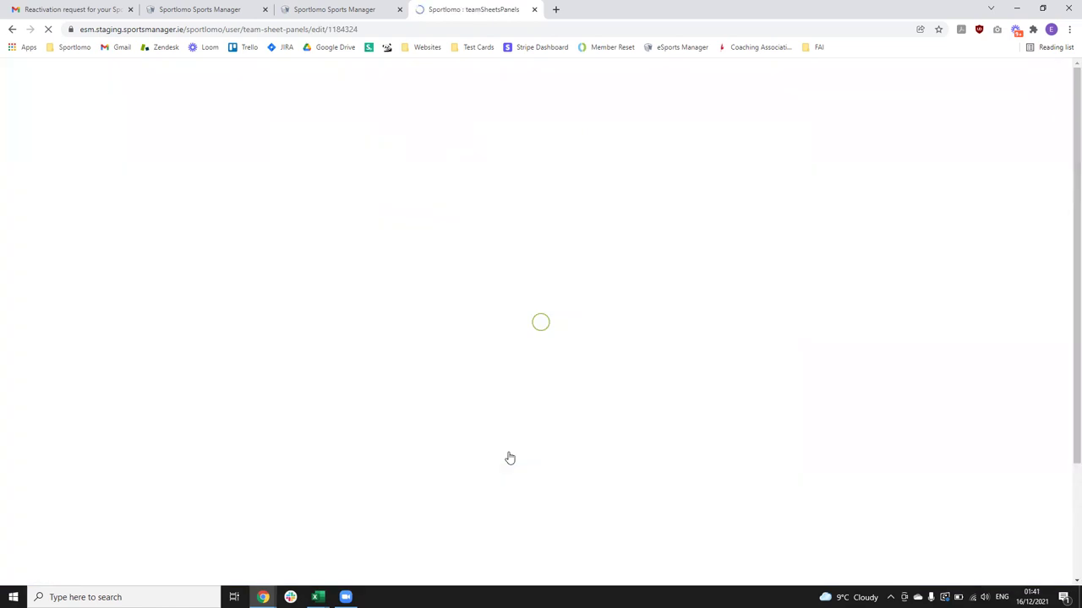
scroll(1067, 405, down, 1)
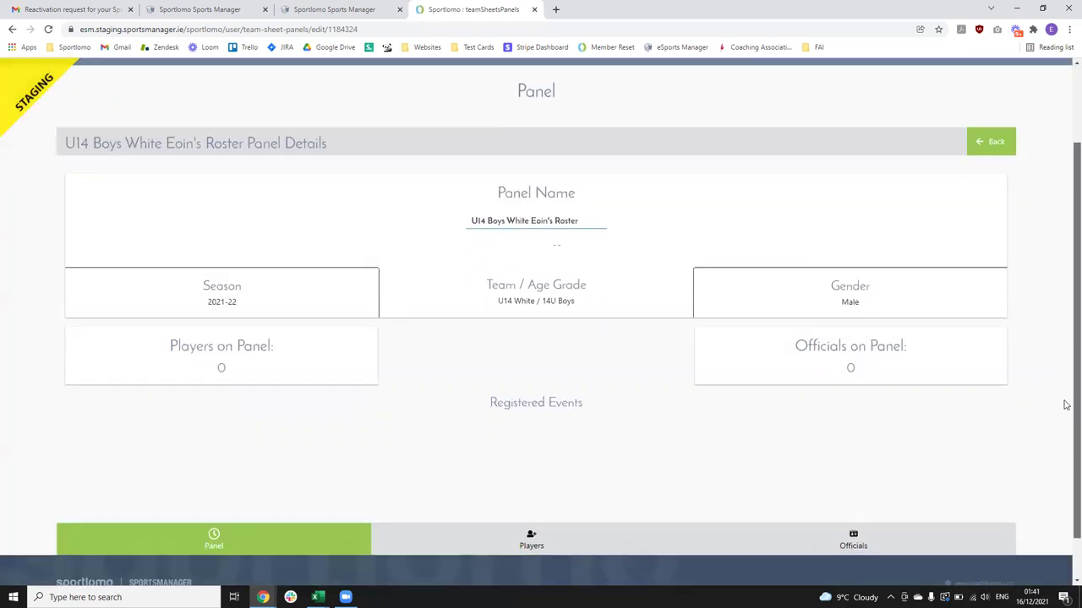
scroll(1067, 405, down, 1)
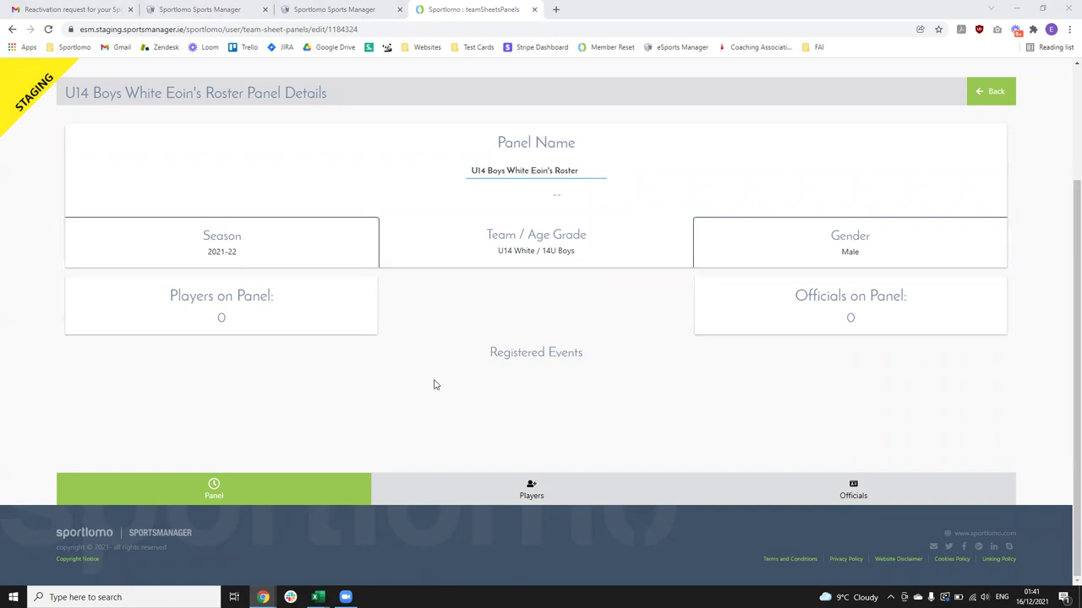
click(506, 179)
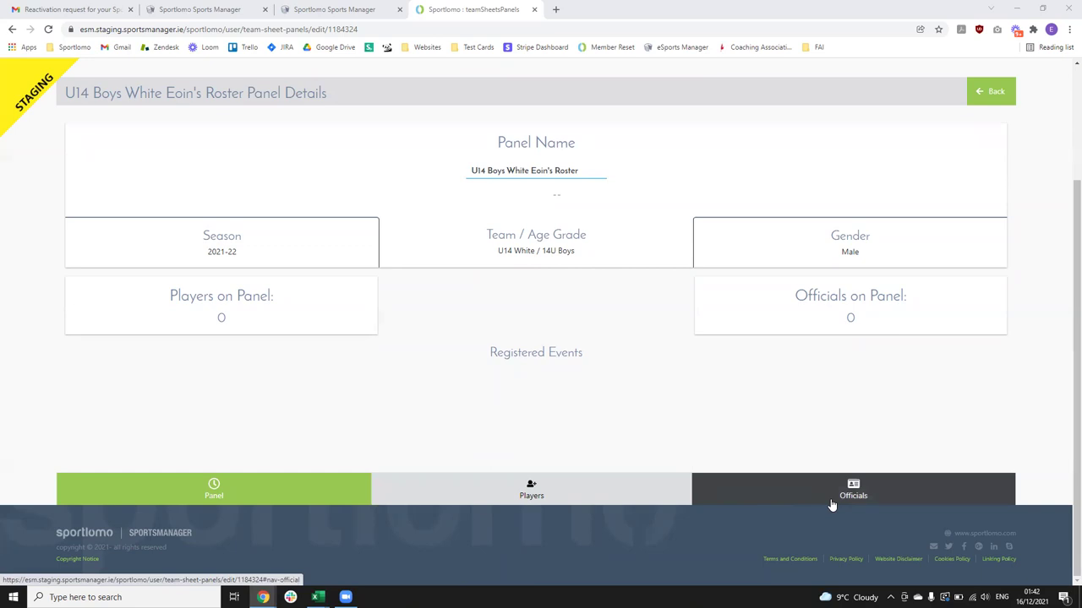
Switch to the roster's Team Officials and bring up the club member list
click(764, 504)
click(989, 150)
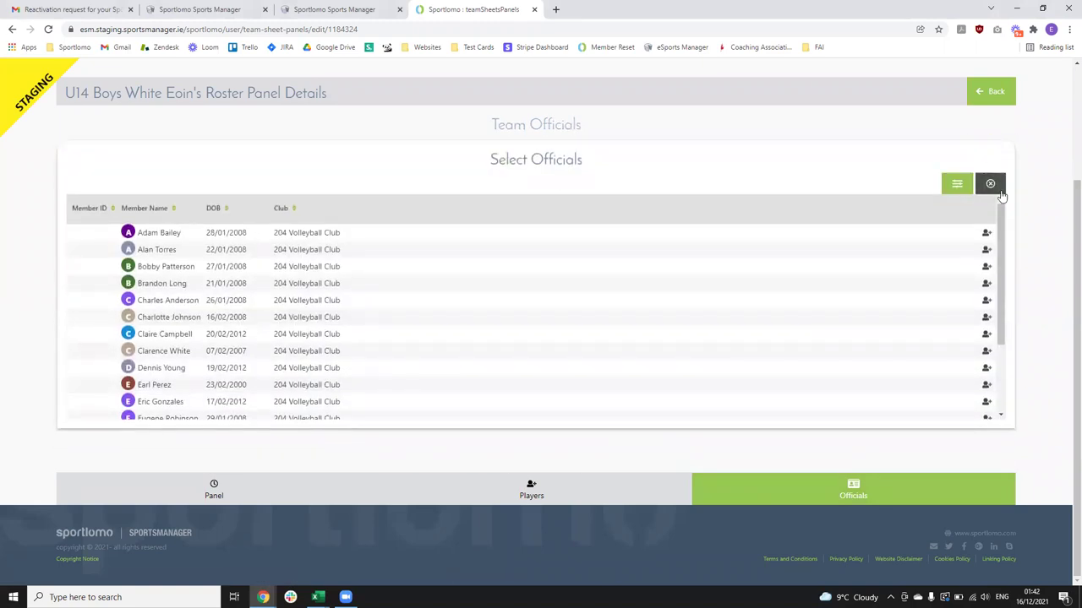
scroll(998, 337, down, 3)
scroll(998, 337, up, 5)
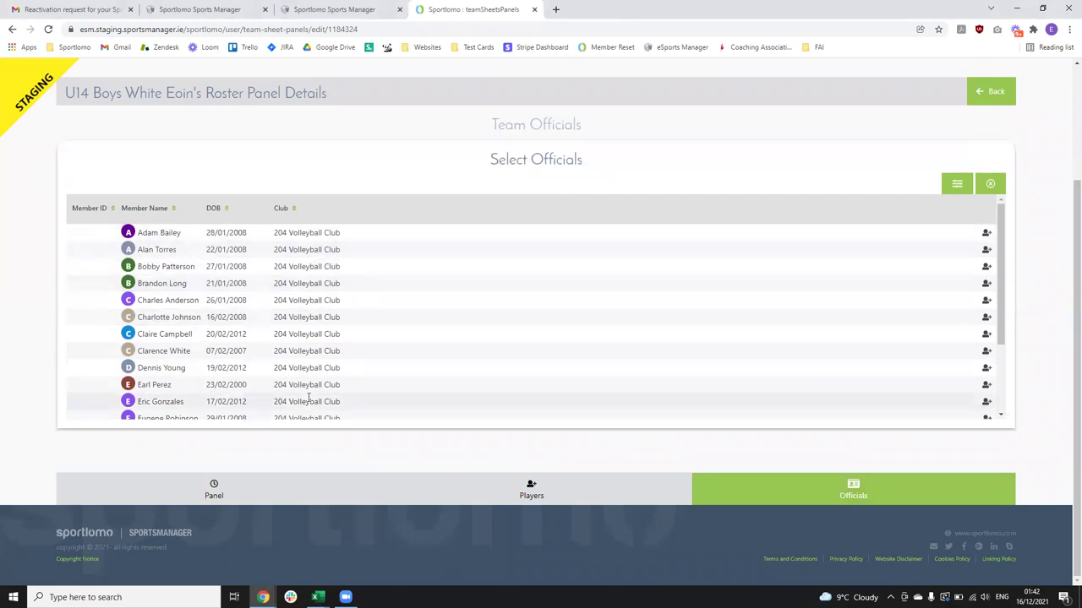
scroll(1004, 259, down, 1)
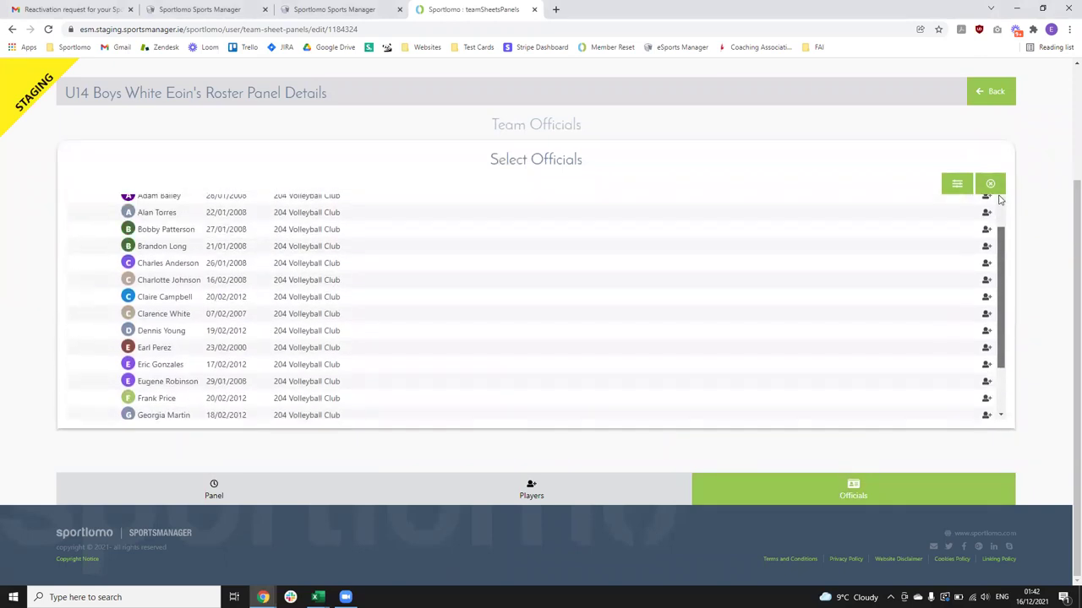
scroll(1001, 245, up, 1)
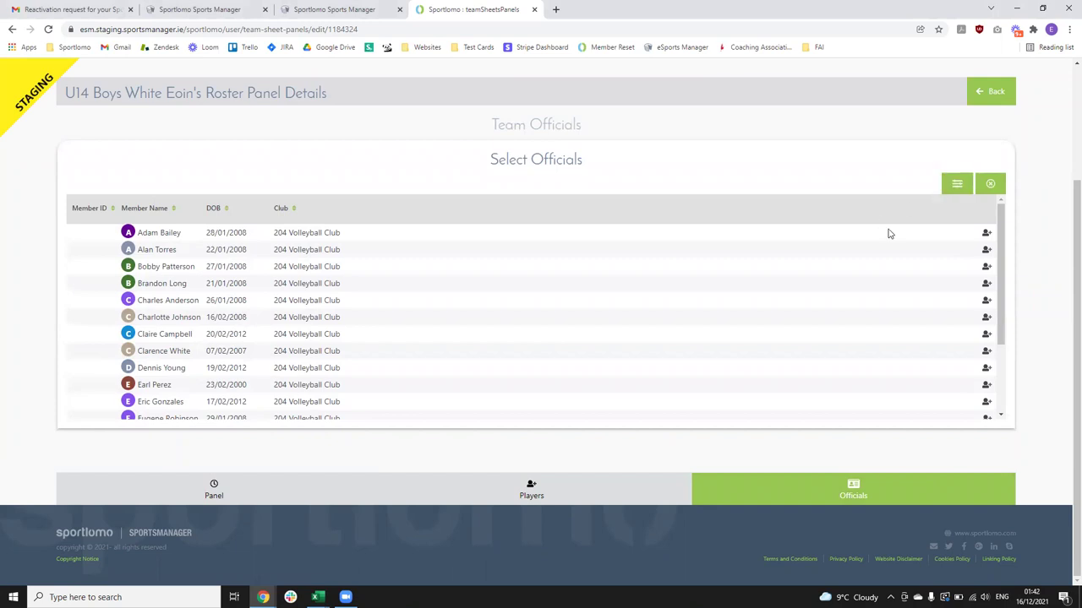
drag(1002, 242, 994, 370)
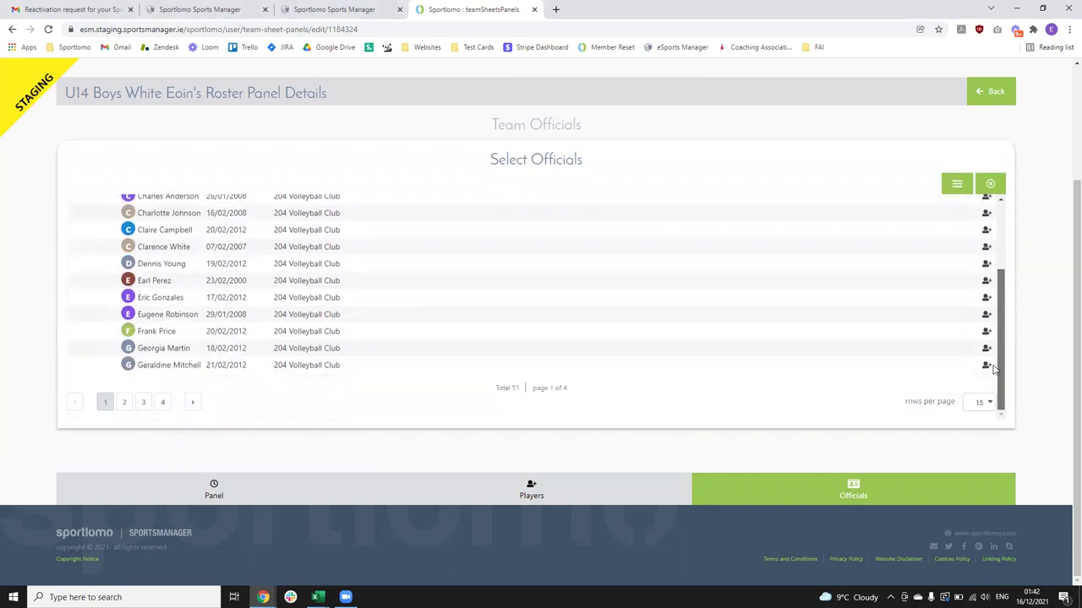
scroll(994, 369, up, 5)
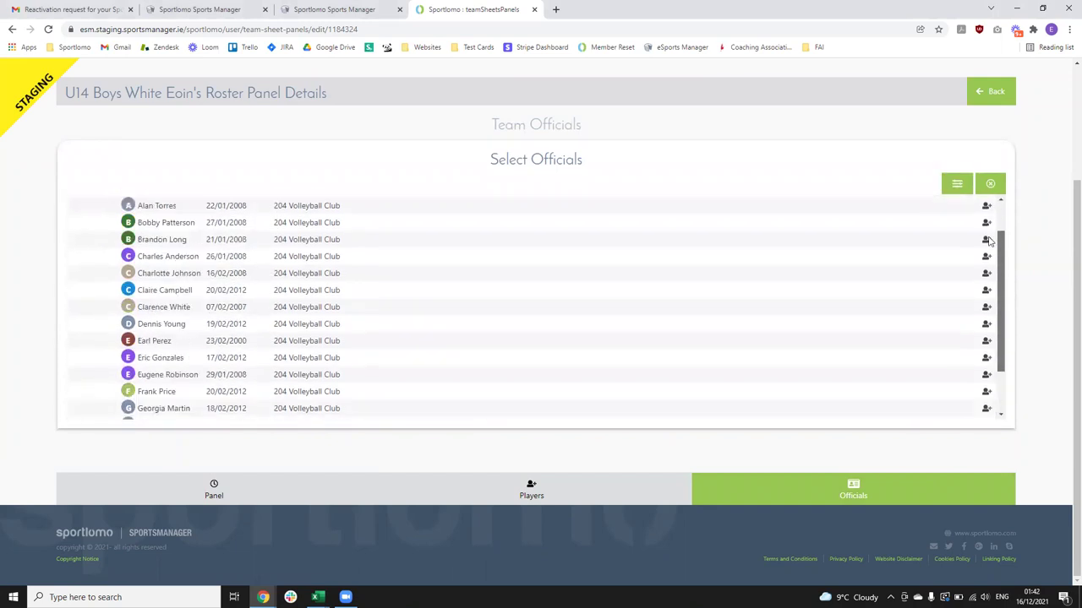
Filter members by category TEST - Competitive Player and add the first member as an official
click(956, 188)
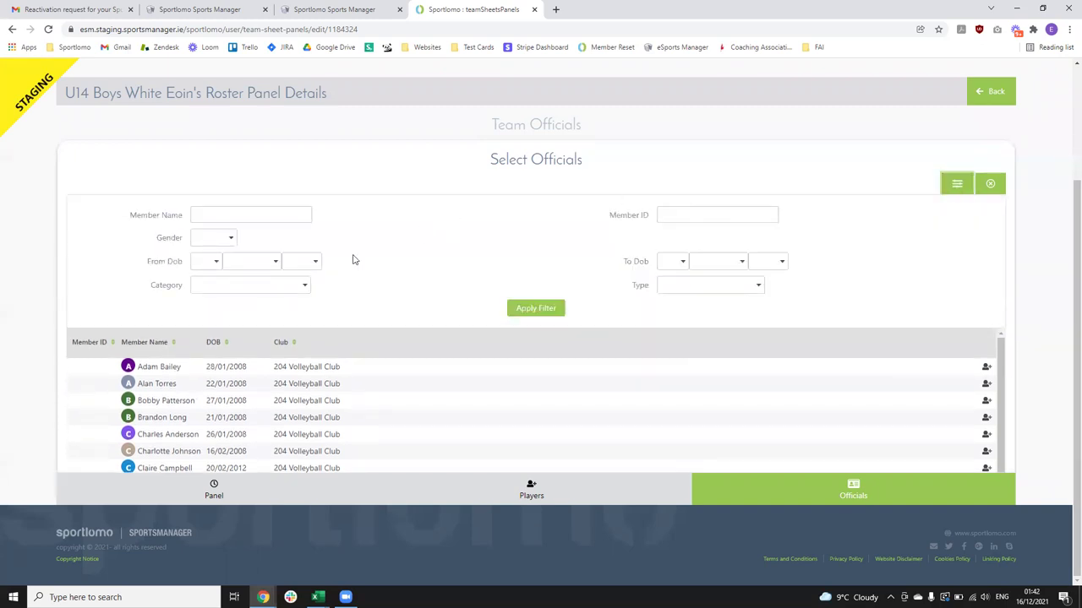
click(302, 288)
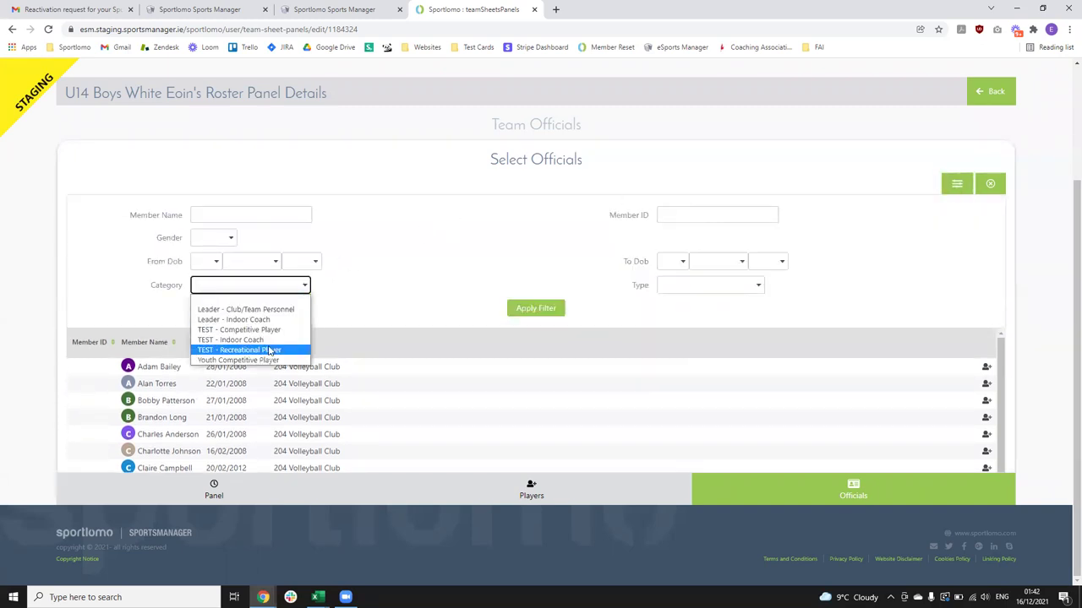
click(275, 341)
click(299, 285)
click(270, 350)
click(298, 286)
click(278, 329)
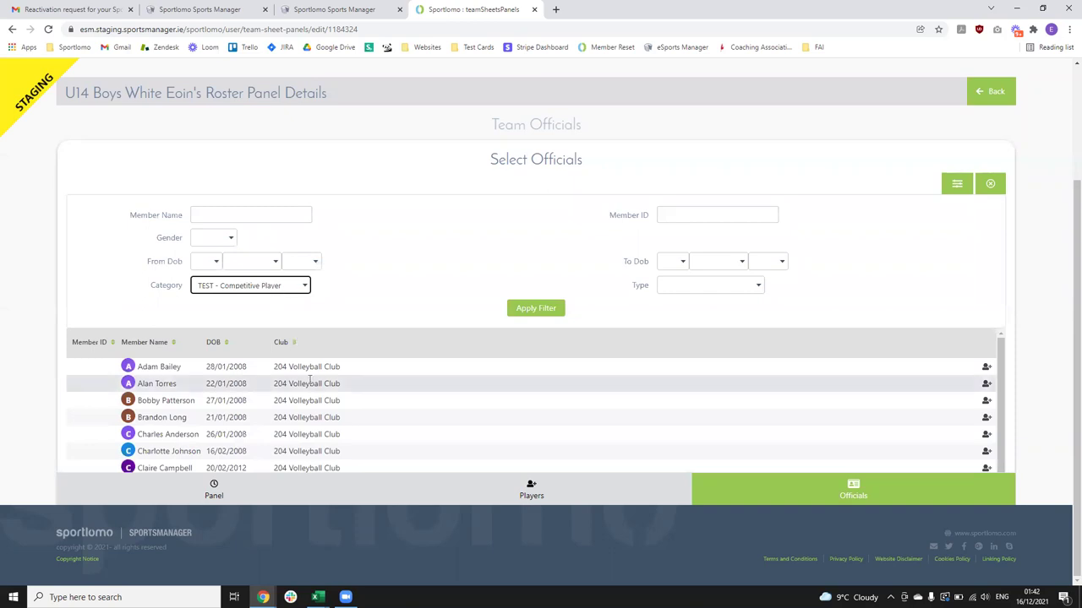
click(301, 217)
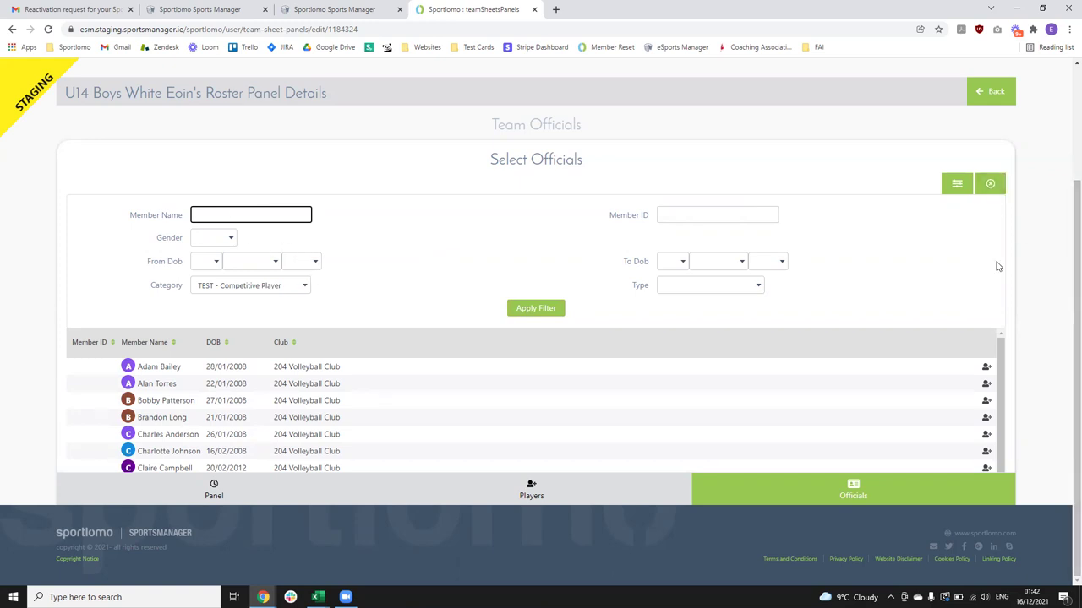
click(987, 368)
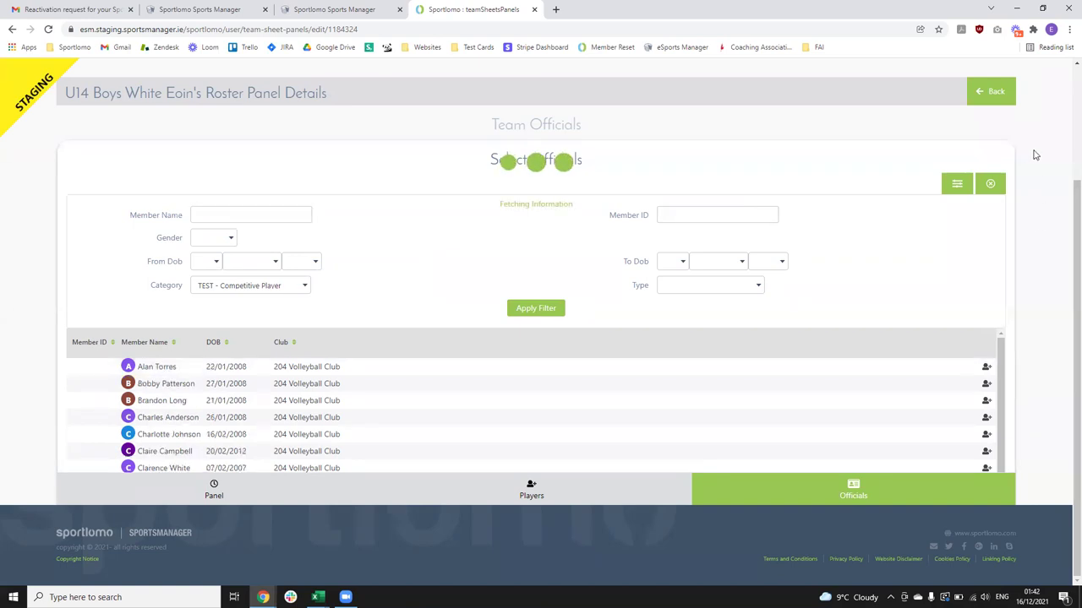
click(991, 163)
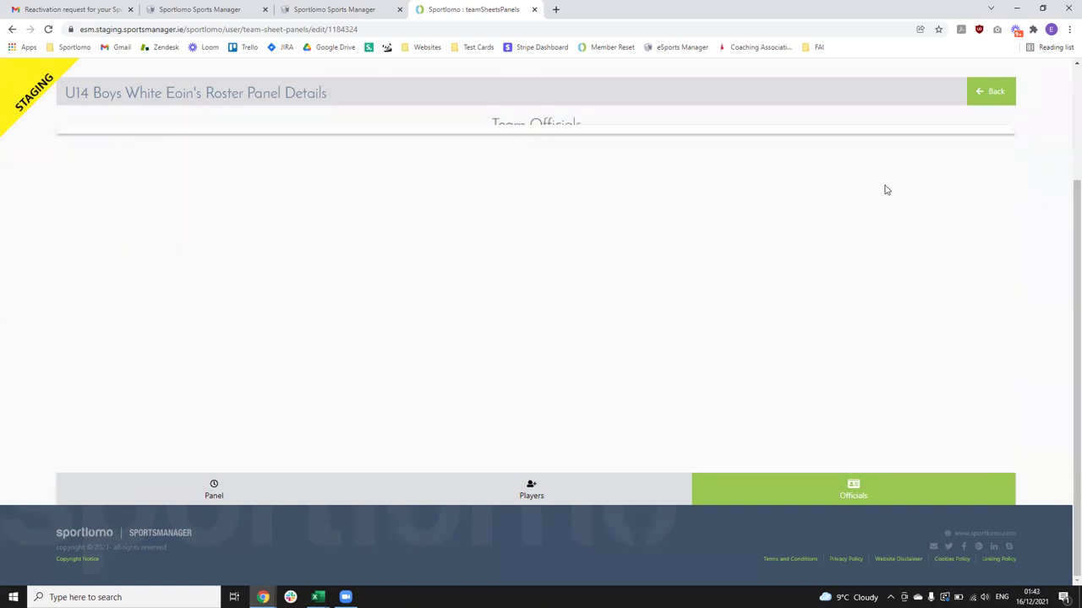
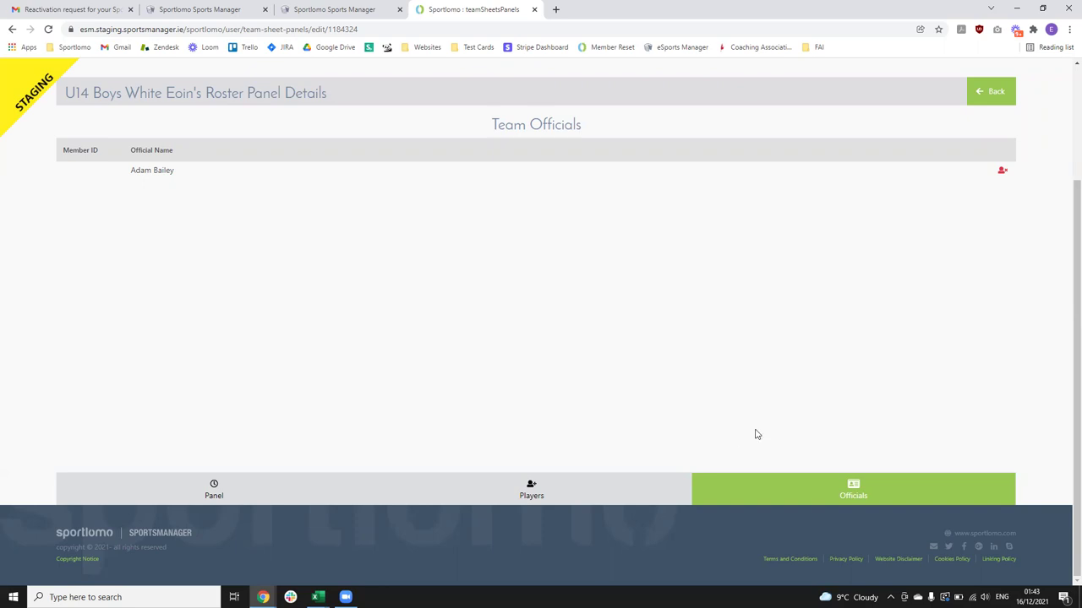
Show the panel's players and open the Select player(s) list of eight eligible players
click(595, 480)
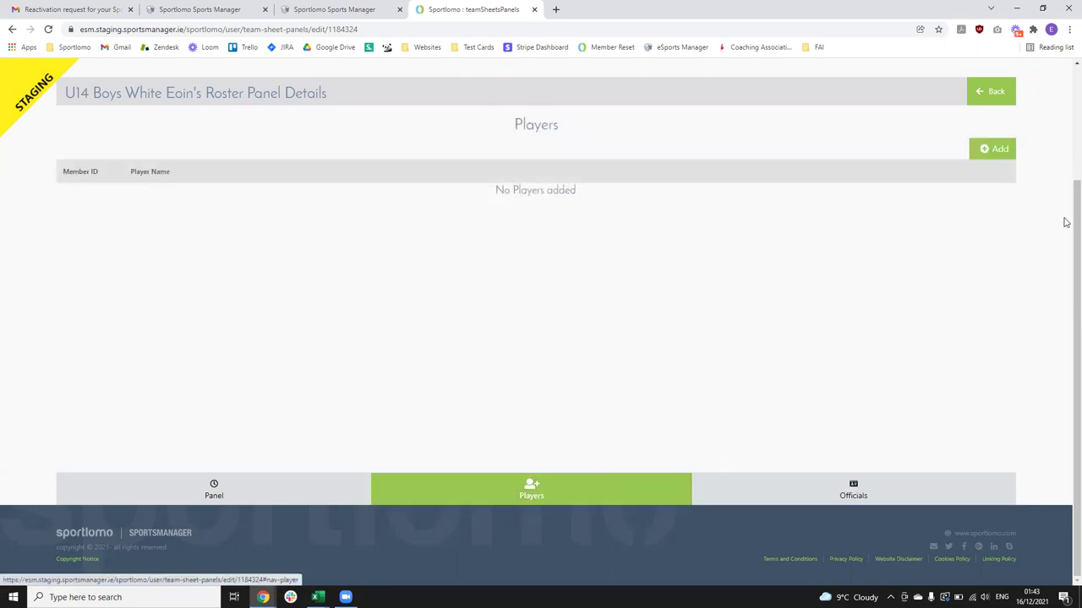
click(995, 148)
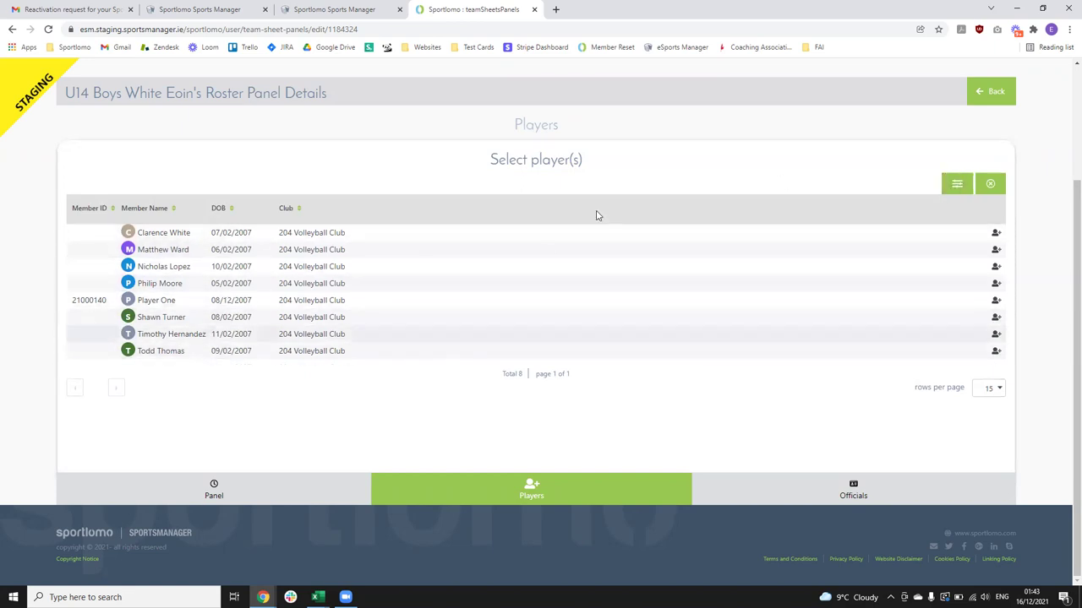
Review the player filter's age-grade and gender restrictions
click(956, 183)
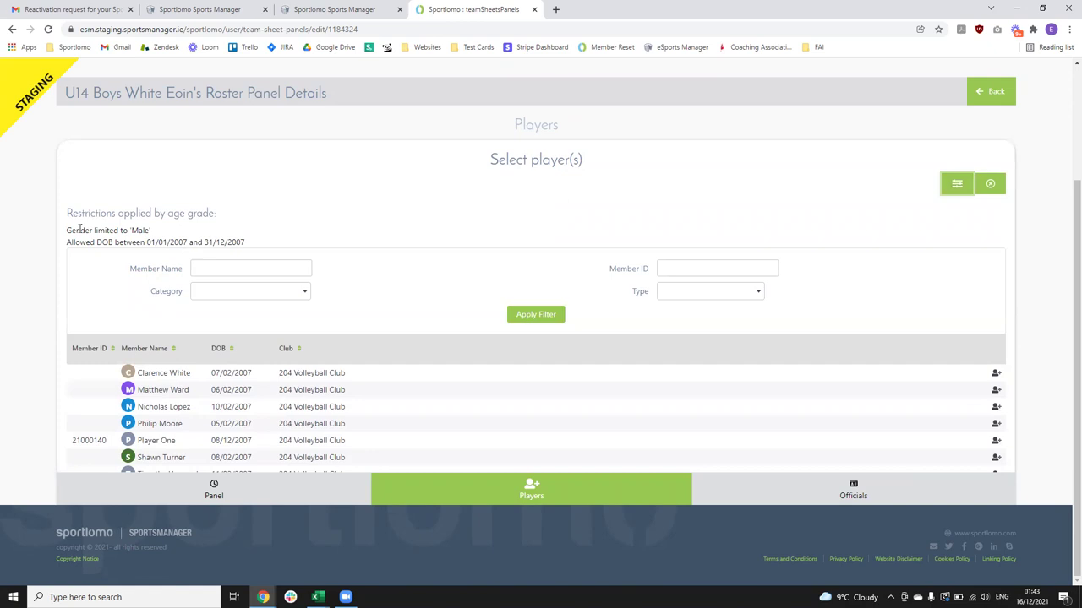
drag(80, 229, 170, 237)
click(116, 233)
click(955, 194)
Add all eight listed players to the panel, close the selector, and view the panel summary
click(995, 373)
click(996, 373)
click(995, 373)
click(995, 373)
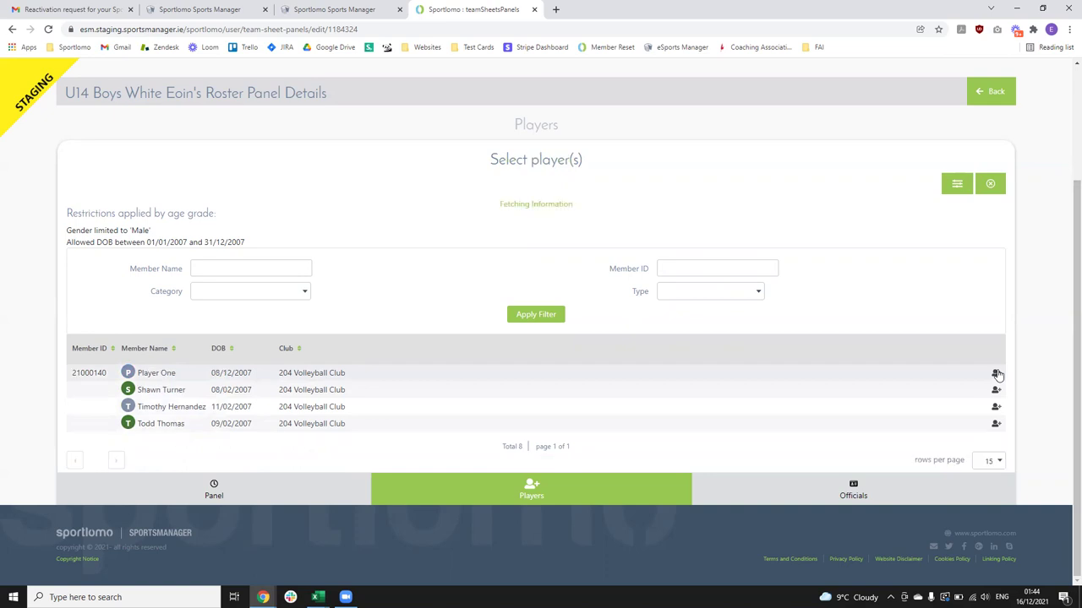
click(995, 373)
click(995, 372)
click(996, 373)
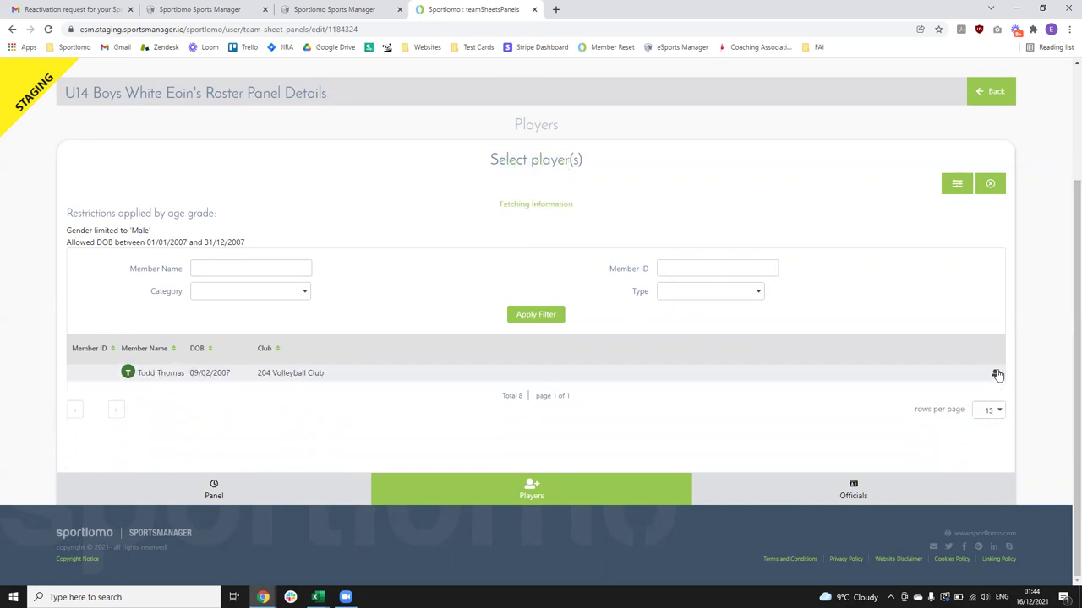
click(996, 373)
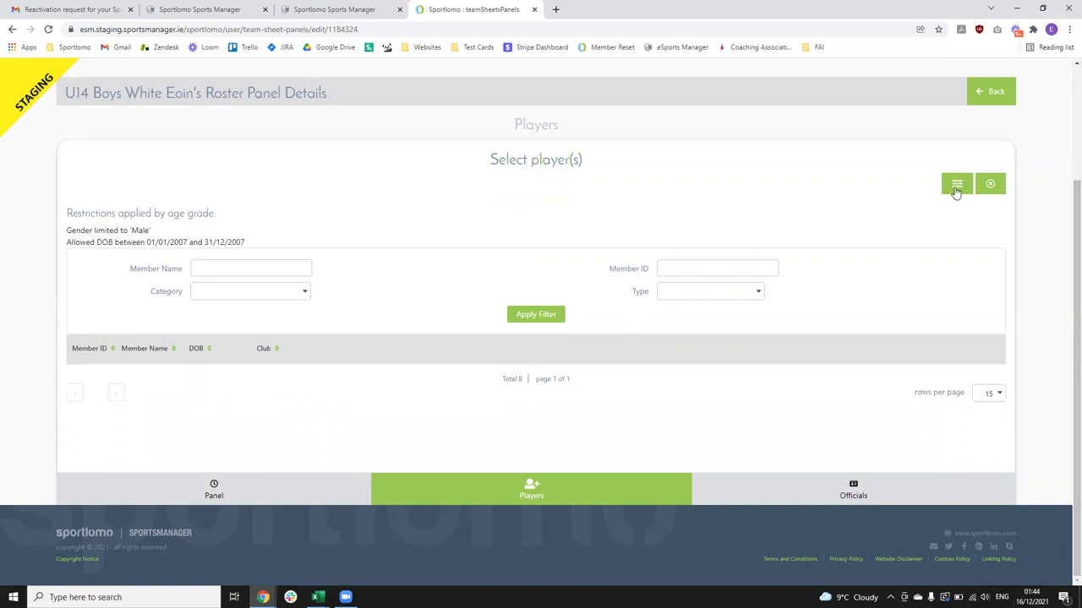
click(955, 190)
click(991, 184)
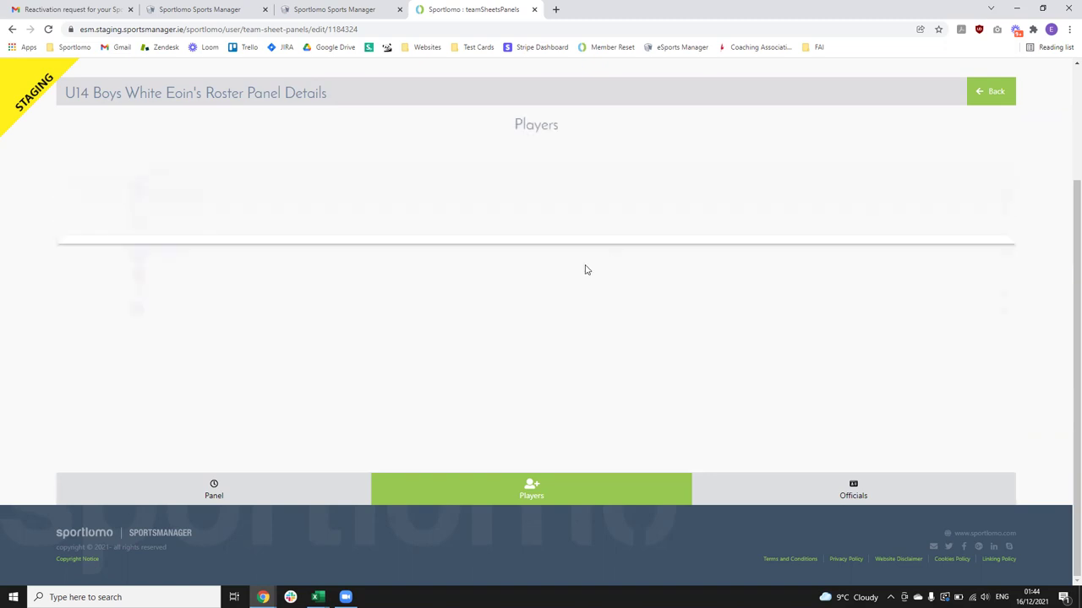
click(304, 479)
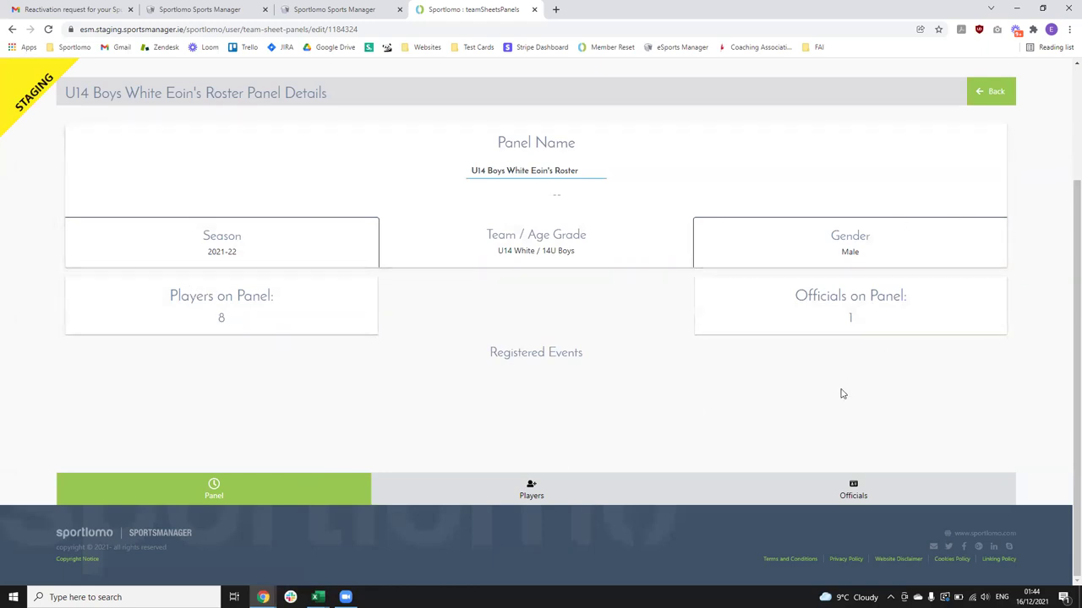
Return via Back and HOME to Team Sheet Panels, showing U14 Boys White with 8 players, 1 official
click(987, 104)
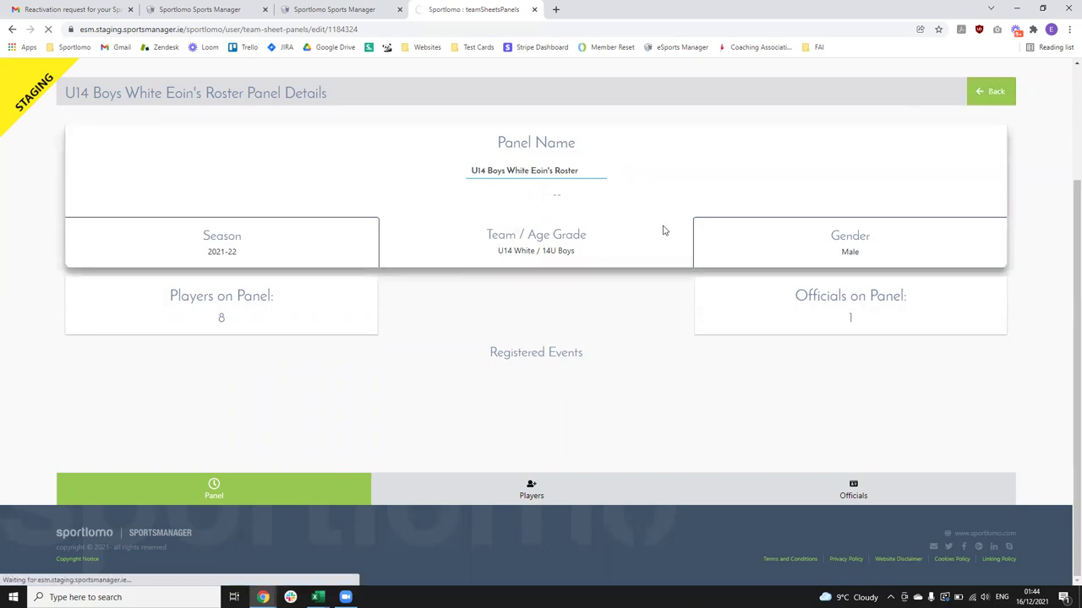
scroll(664, 230, up, 3)
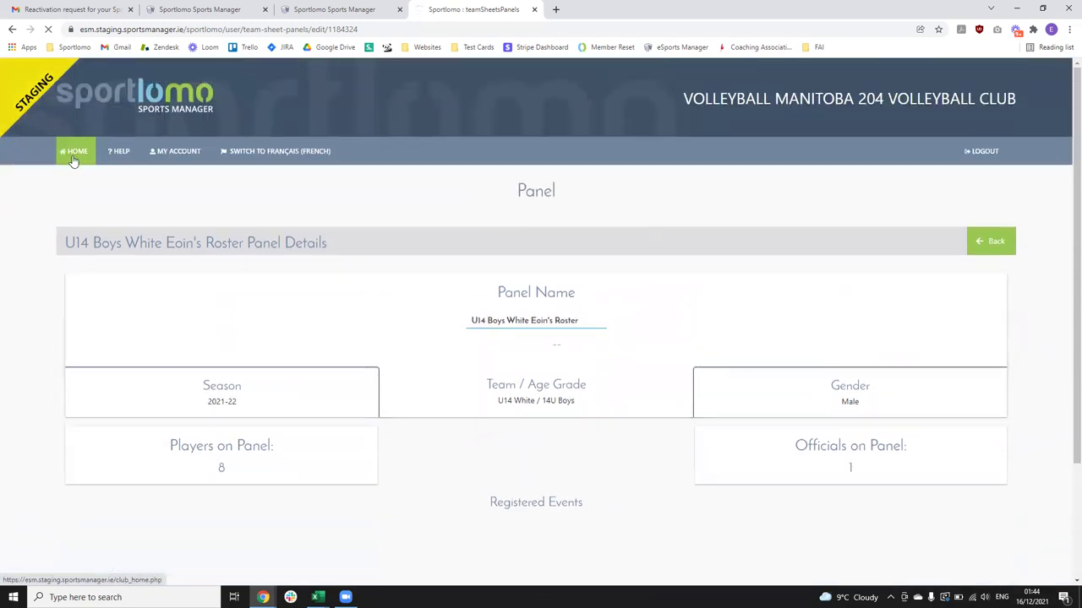
click(74, 161)
click(68, 220)
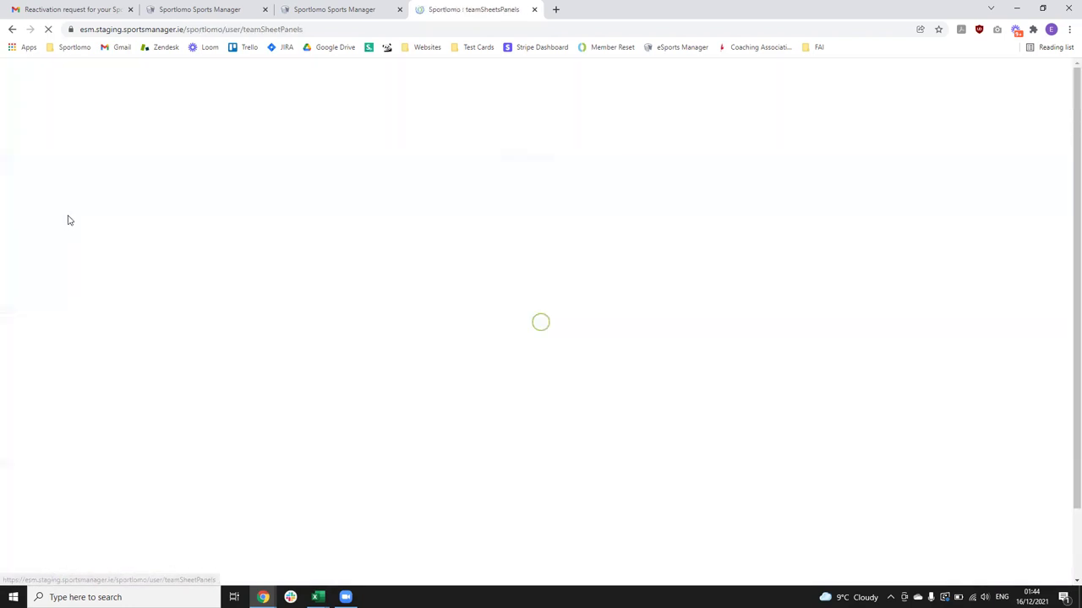
scroll(450, 310, down, 1)
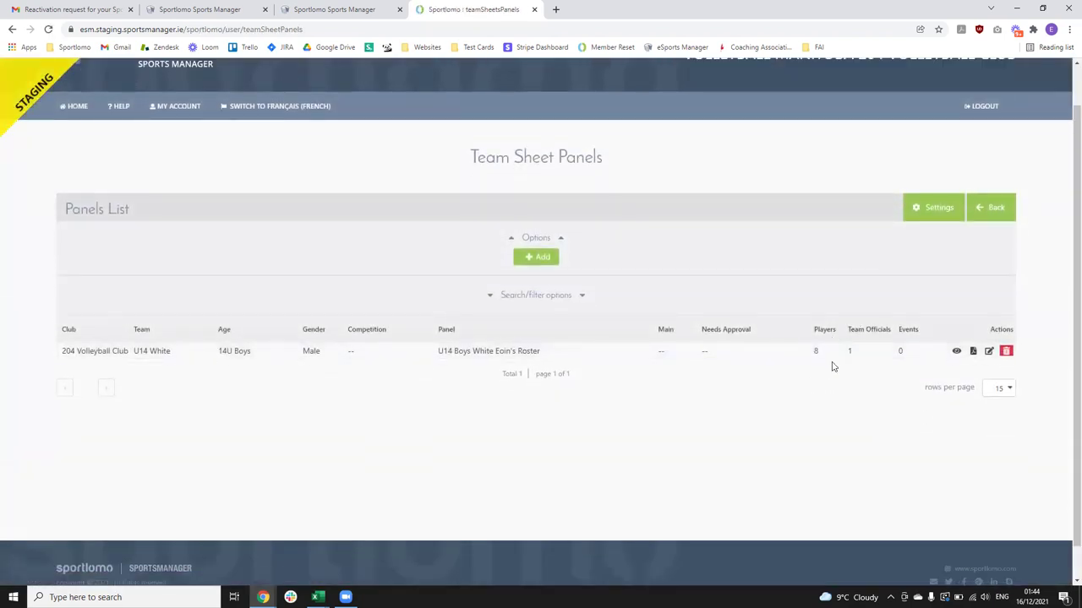
Open the U14 Boys White panel's player cards in a new tab and view them
right_click(958, 353)
click(968, 359)
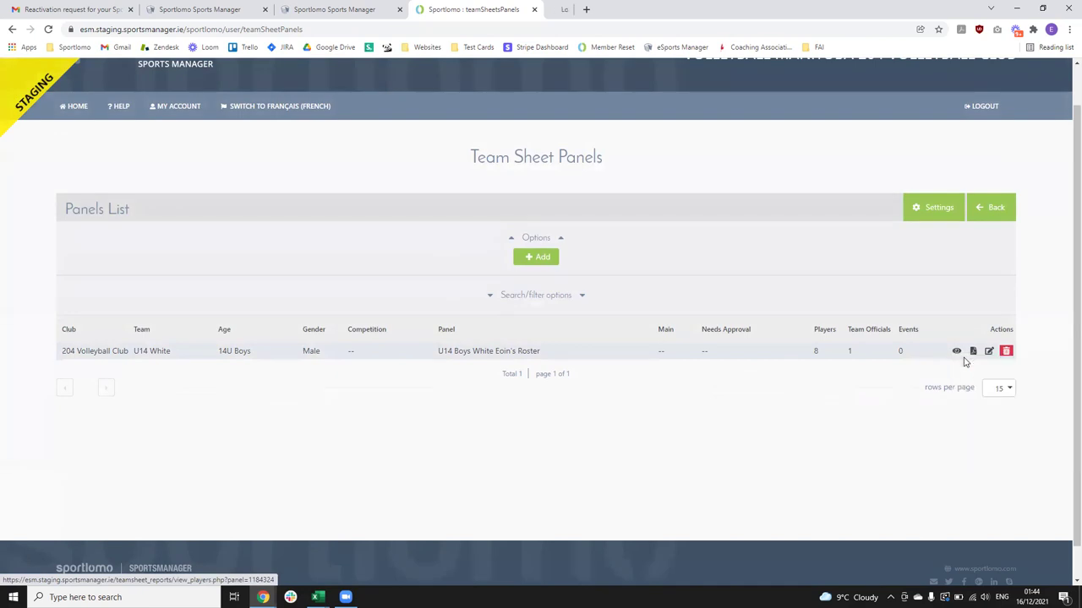
click(624, 7)
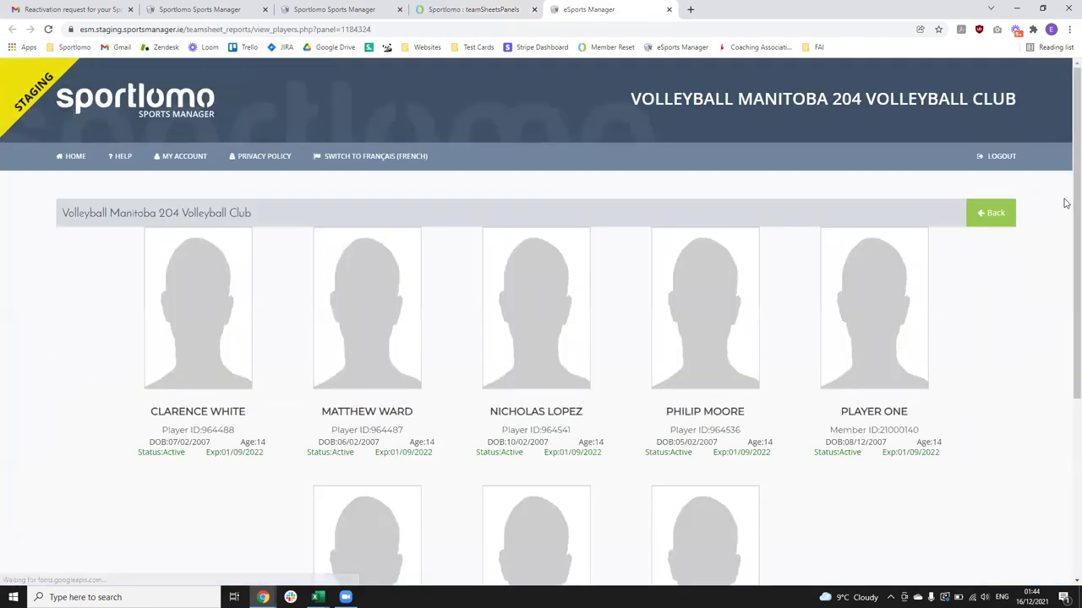
scroll(1067, 316, down, 3)
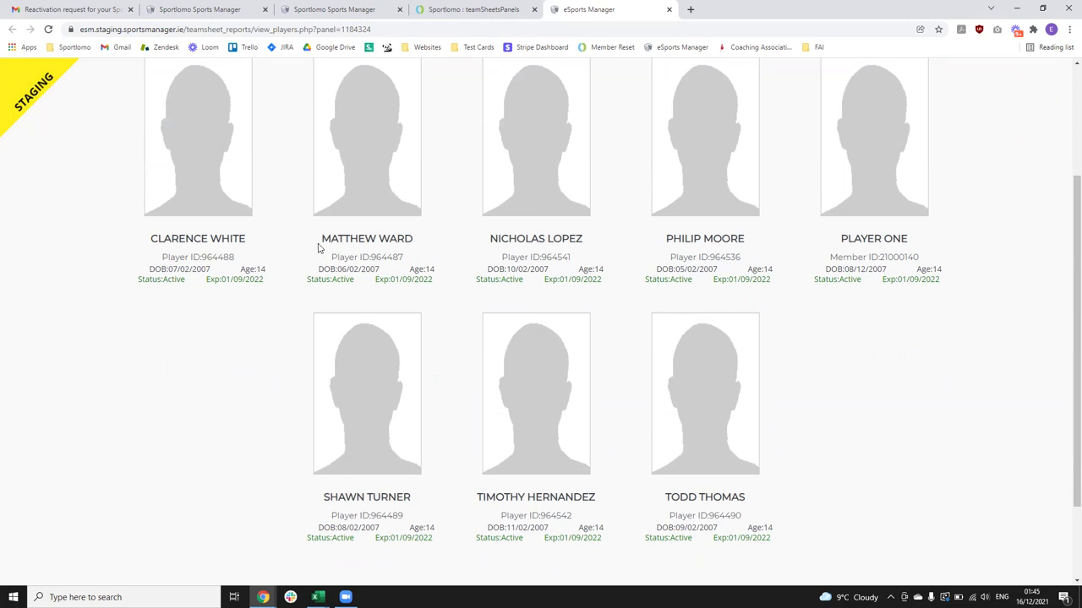
click(519, 9)
Open the panel's PDF export in a new tab, view it, then return to the panels list
right_click(974, 353)
click(998, 361)
click(726, 8)
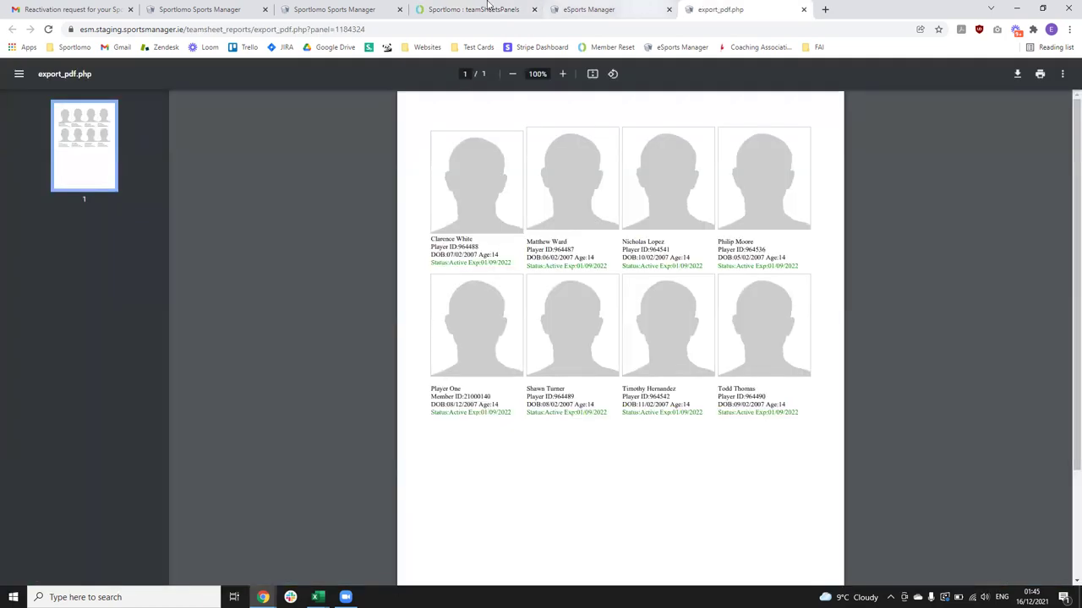
click(454, 7)
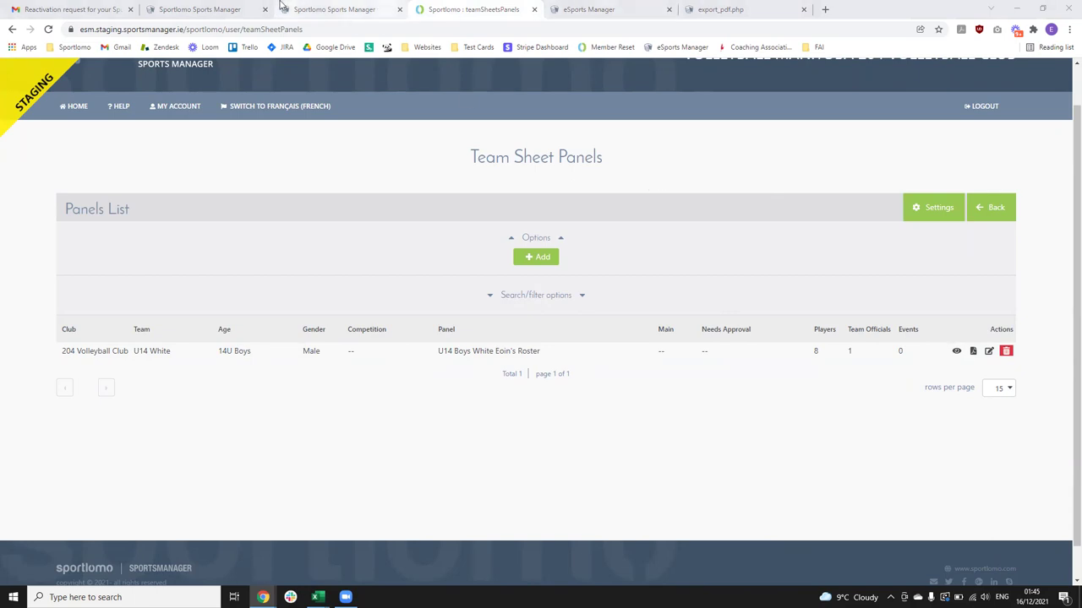
Load the admin dashboard in the admin Sports Manager session
click(231, 7)
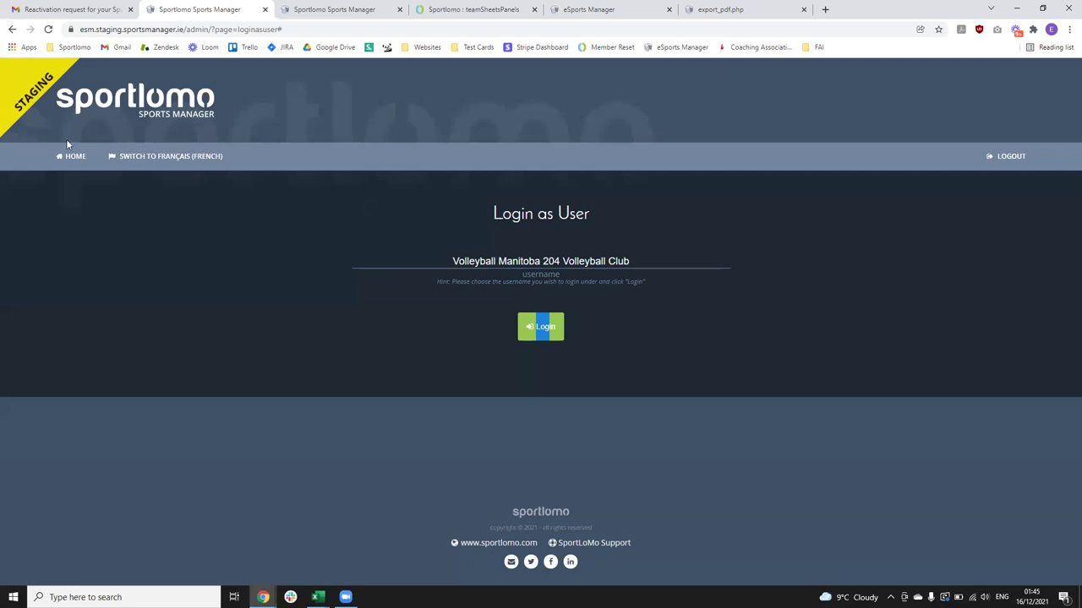
click(249, 31)
text(esm)
key(Return)
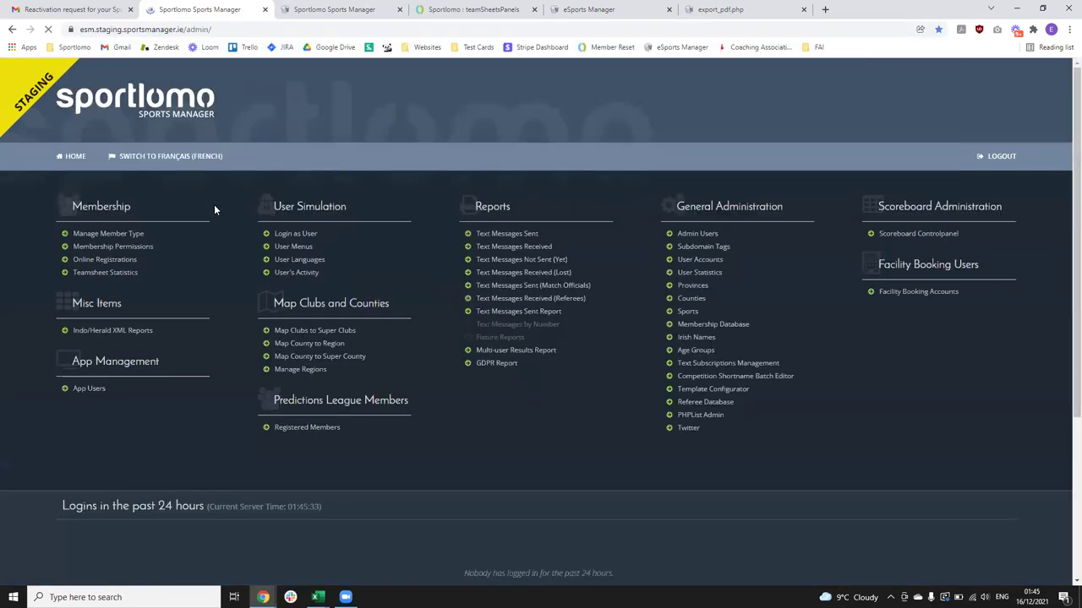
Search User Menus for the 204 Volleyball Club user and open its menu settings
click(293, 246)
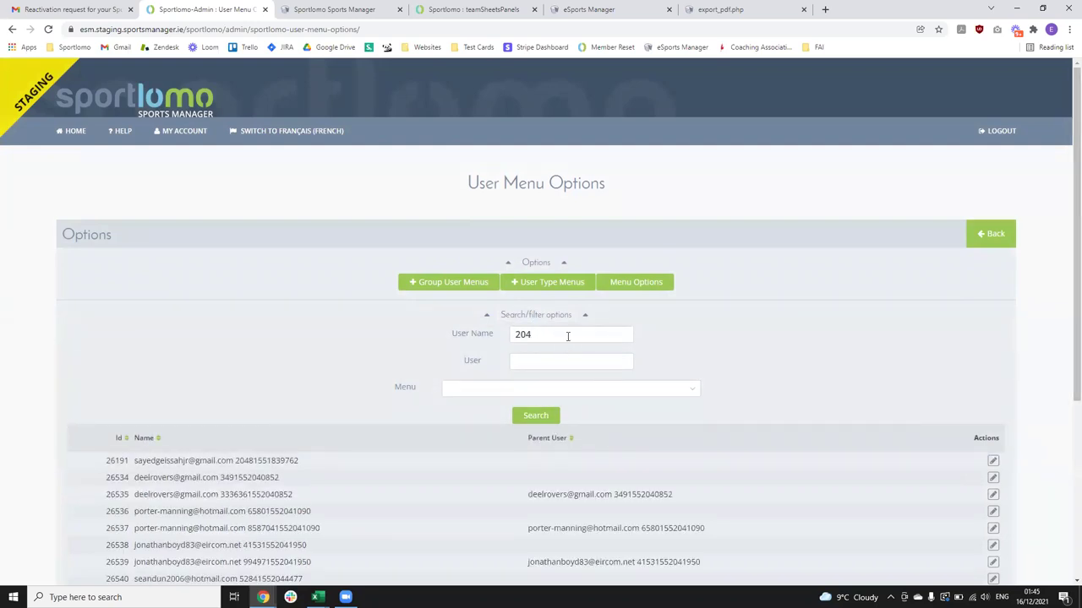
key(Return)
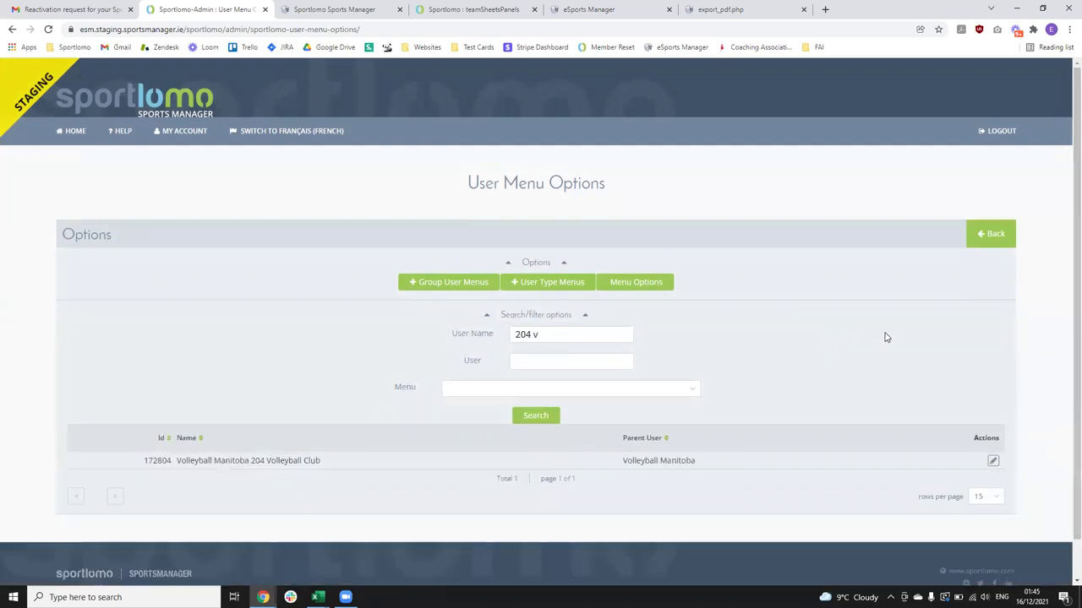
click(992, 460)
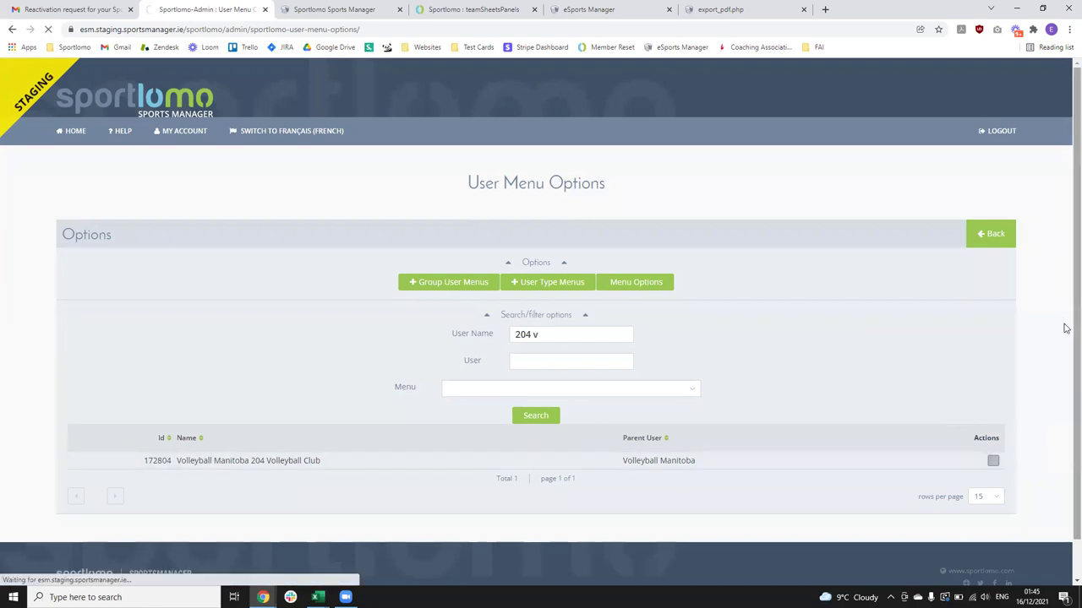
Find the event-related options on the menu settings page by searching for 'event'
key(ctrl+f)
text(event)
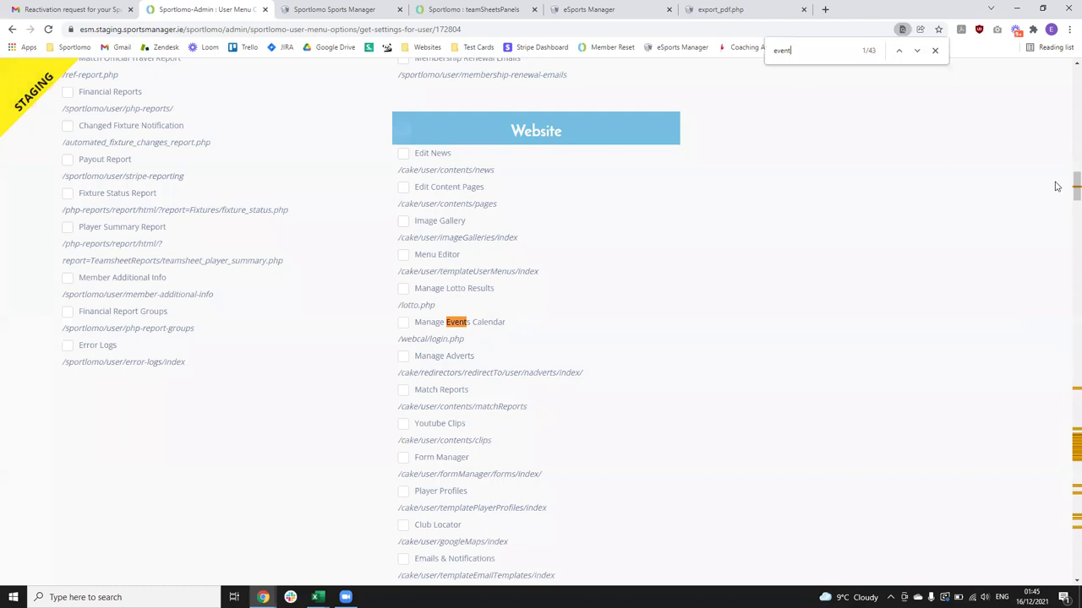
key(Return)
key(Return)
key(Return)
key(Return)
drag(1066, 408, 1065, 445)
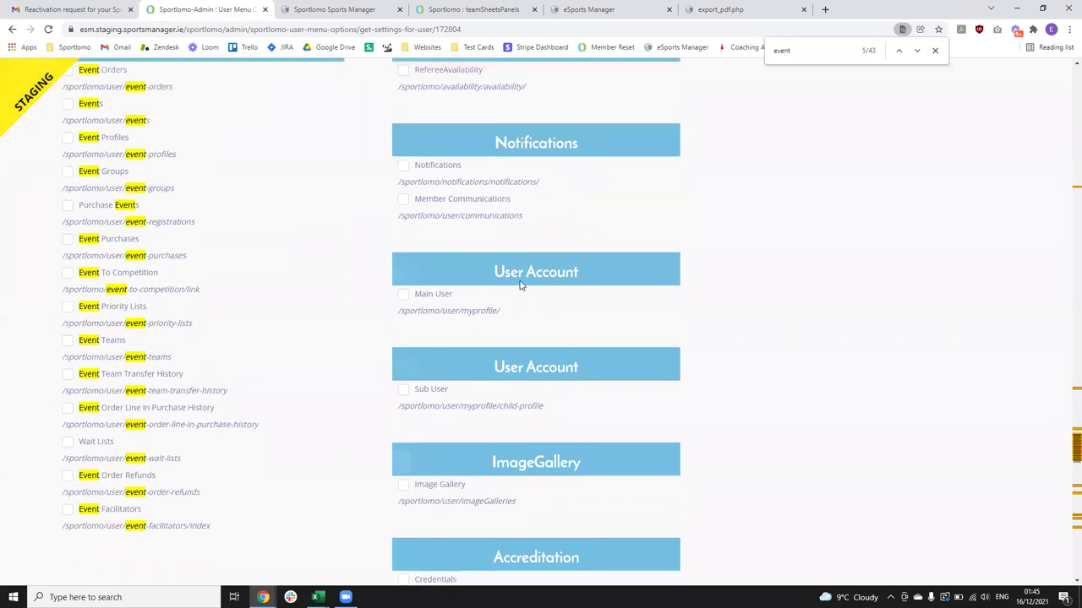
Tick Event Orders, Events, Event Profiles, Event Groups, Purchase Events, Event Purchases and Event To Competition
click(100, 72)
click(96, 101)
click(93, 138)
click(95, 172)
click(96, 208)
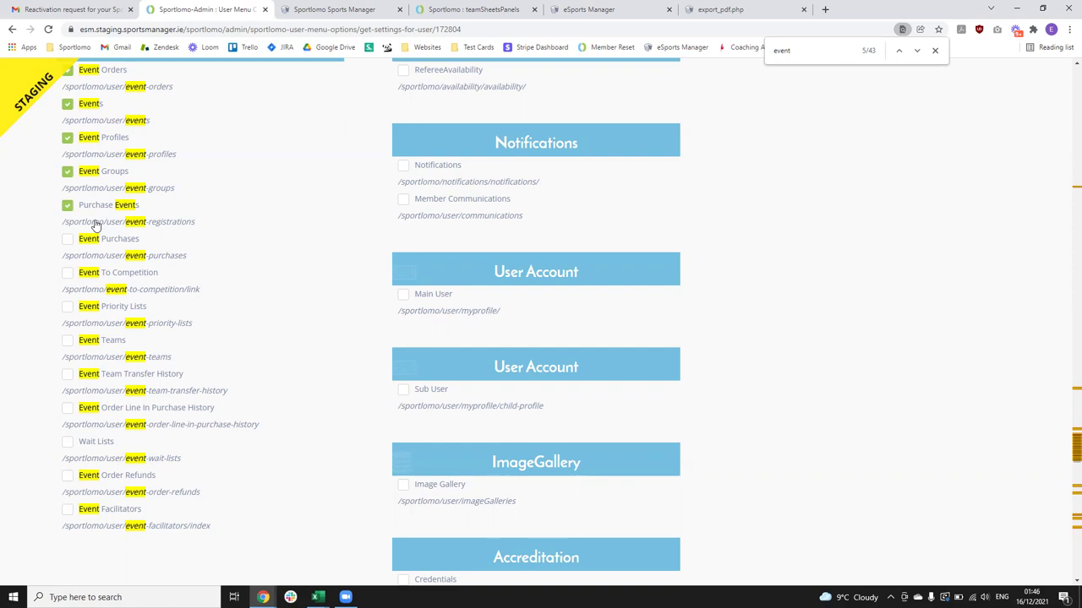
click(95, 238)
click(103, 255)
click(106, 267)
click(121, 252)
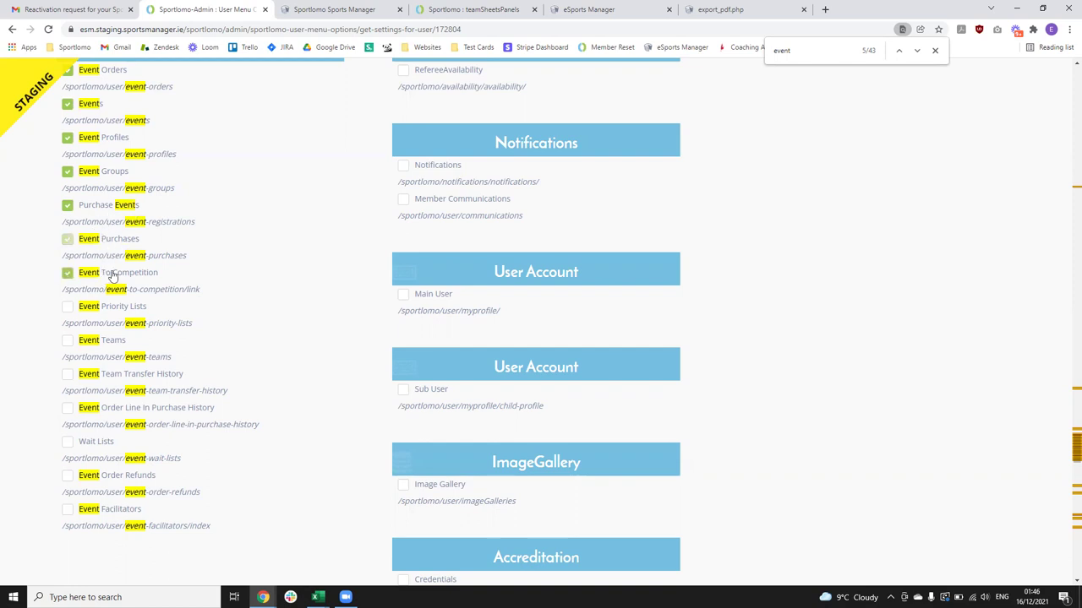
Tick Event Priority Lists, Event Teams, Team Transfer History, Wait Lists, Event Order Refunds and Event Facilitators
click(116, 321)
click(108, 348)
click(107, 380)
click(107, 414)
click(108, 453)
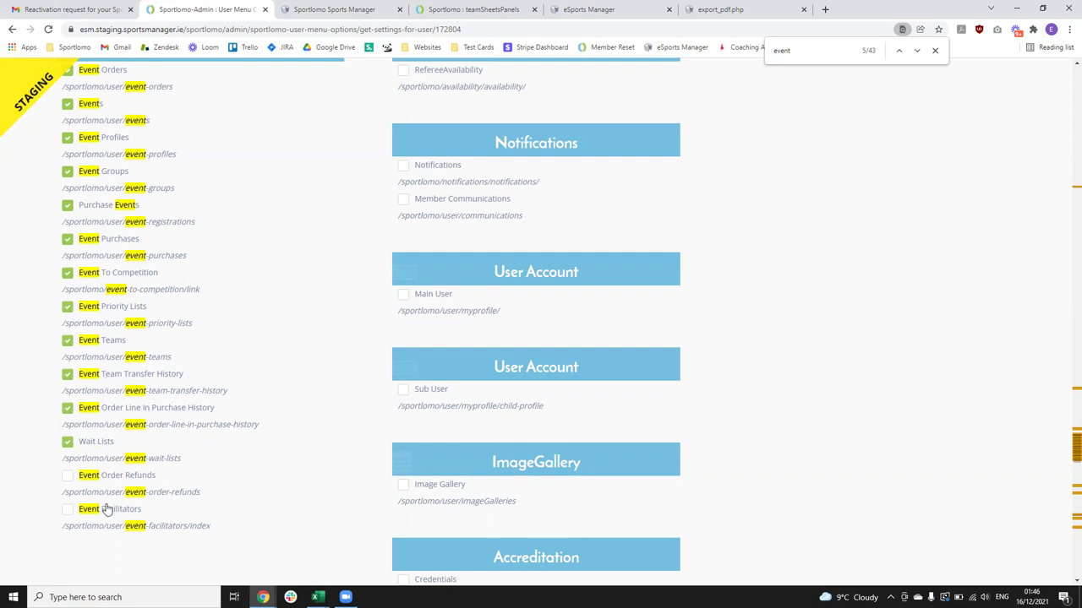
click(115, 504)
click(114, 513)
Save the updated menu permissions and go back to the Team Sheet Panels list
scroll(1066, 462, down, 15)
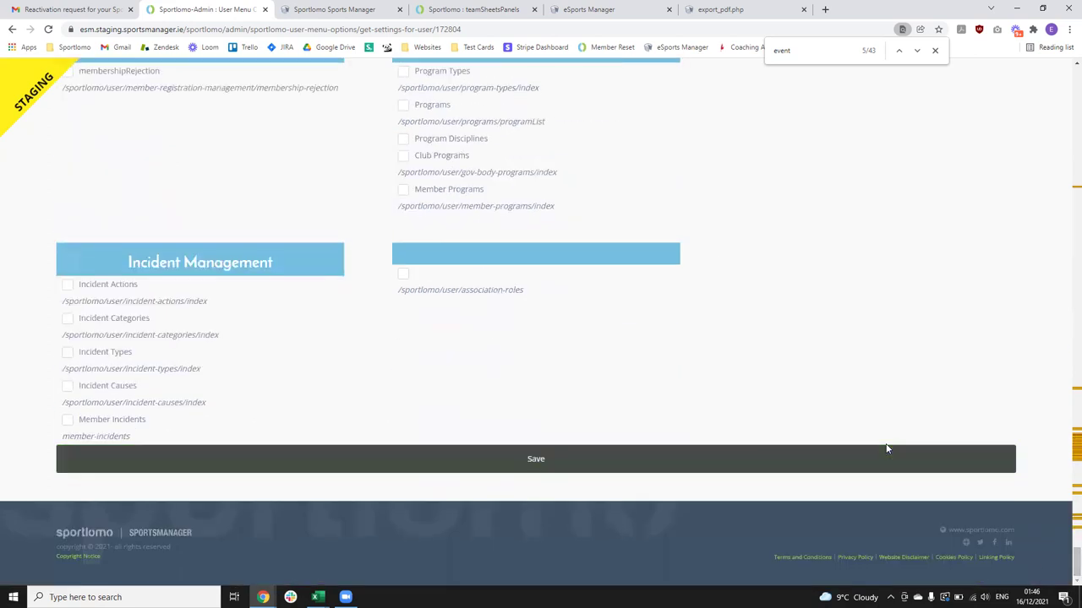
click(684, 458)
click(439, 7)
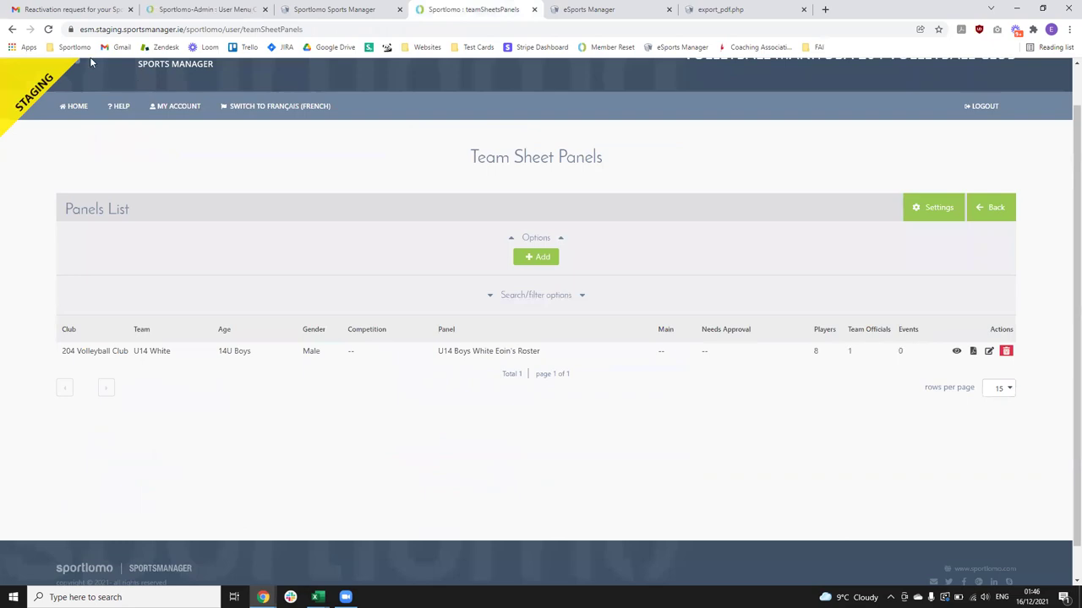
Reload the Team Sheet Panels list and open event entry for the U14 Boys White panel
click(48, 29)
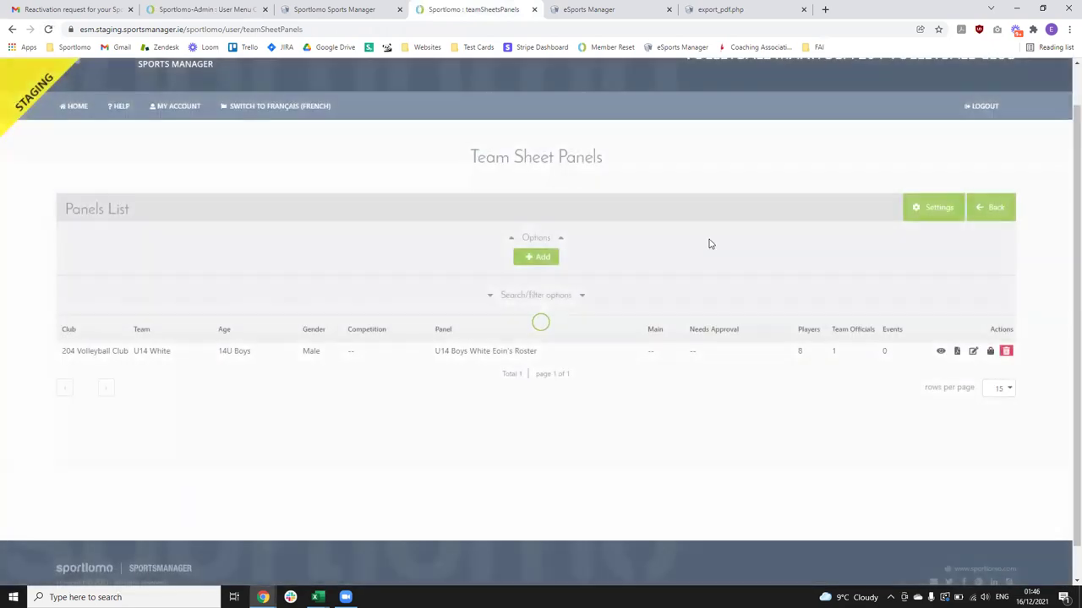
click(991, 351)
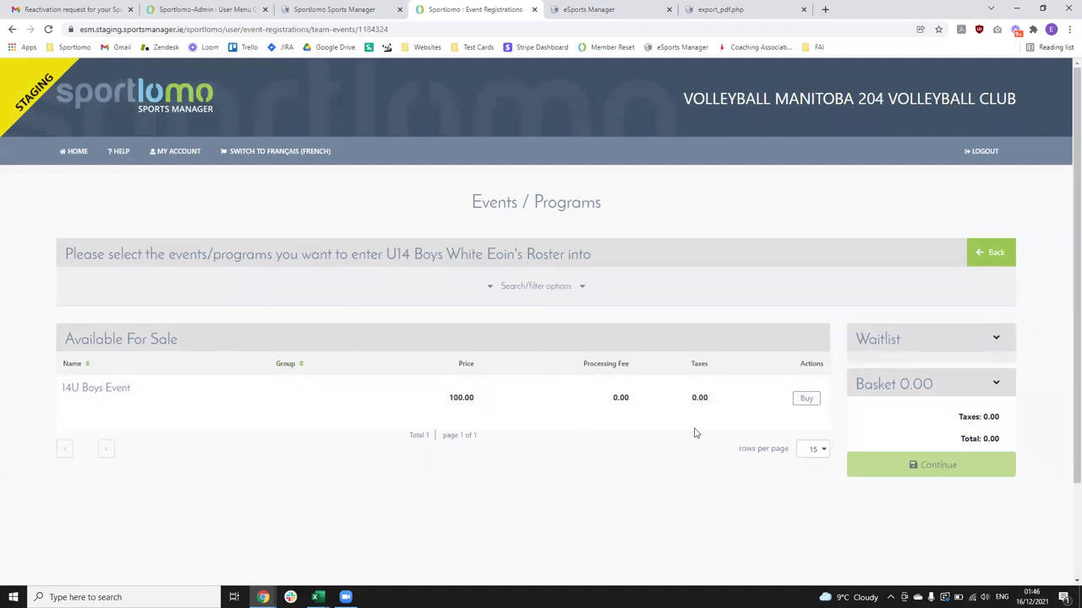
Buy the 14U Boys Event, continue to checkout, and enter the purchaser's first name
click(804, 399)
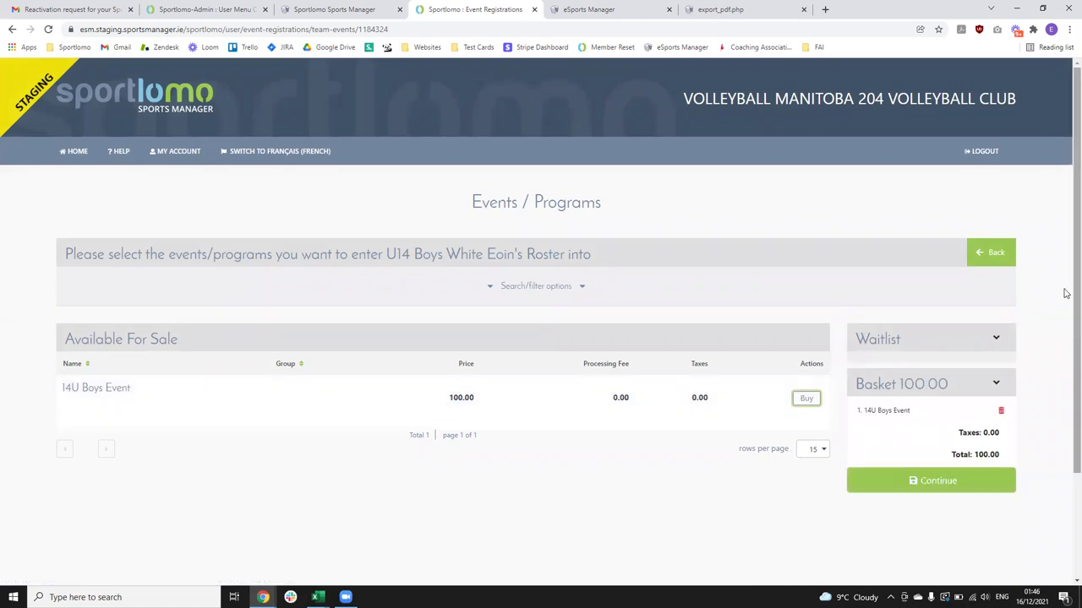
scroll(1065, 312, down, 1)
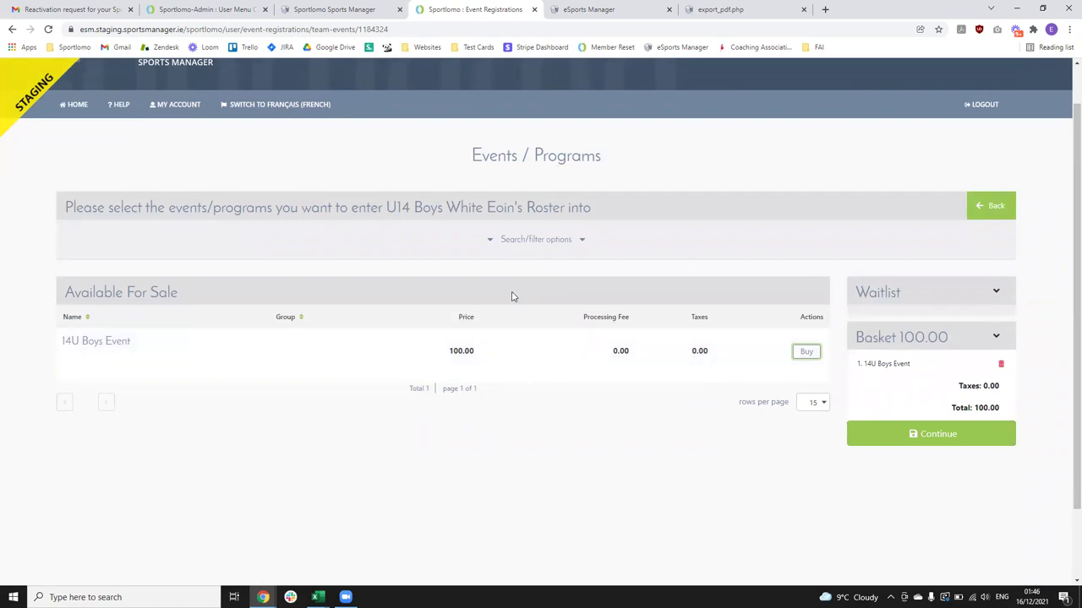
click(911, 442)
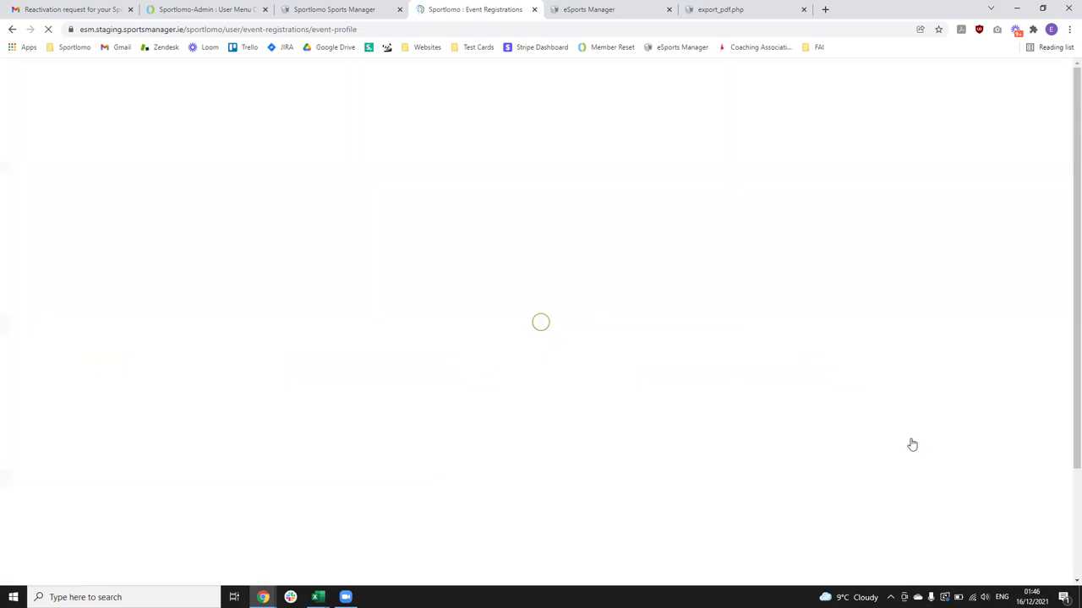
click(573, 287)
text(Eoin)
key(Tab)
Fill in the purchaser's surname, e-mail address and mobile number
text(Carney)
key(Tab)
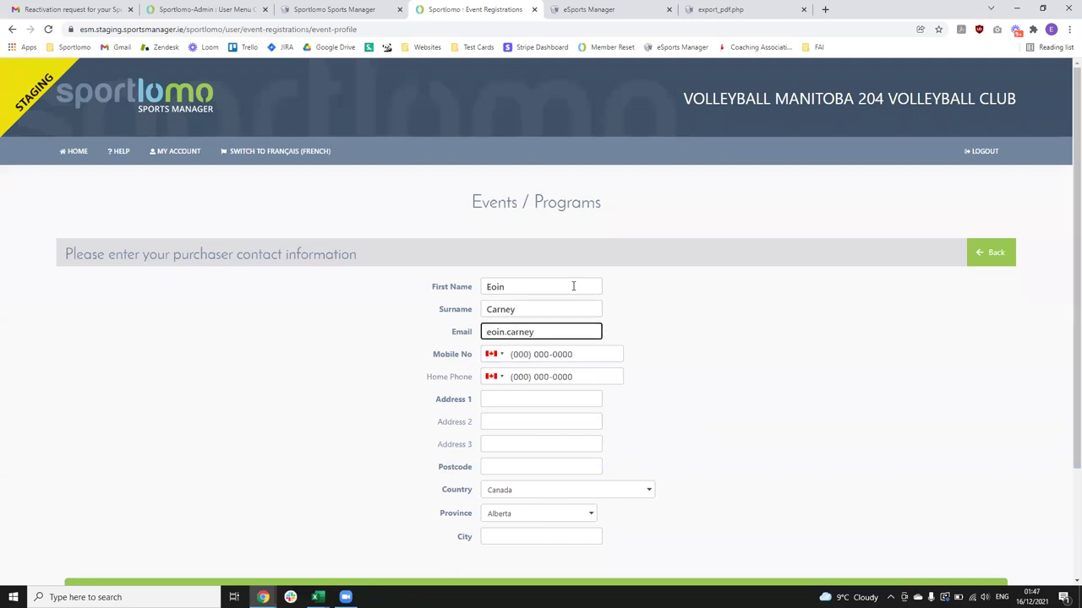
key(Tab)
text(60)
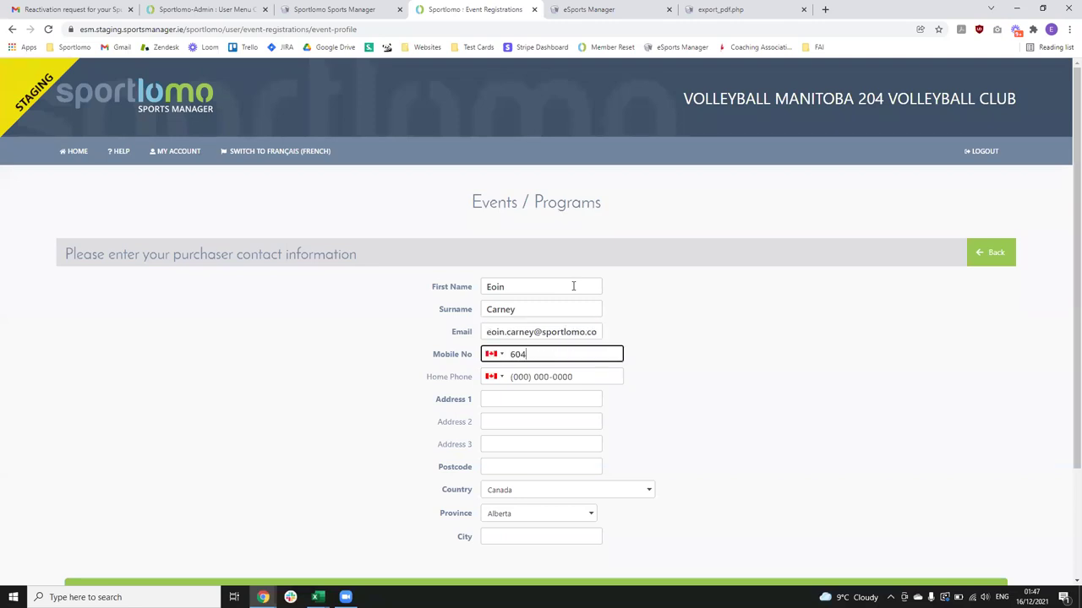
key(Tab)
key(Tab)
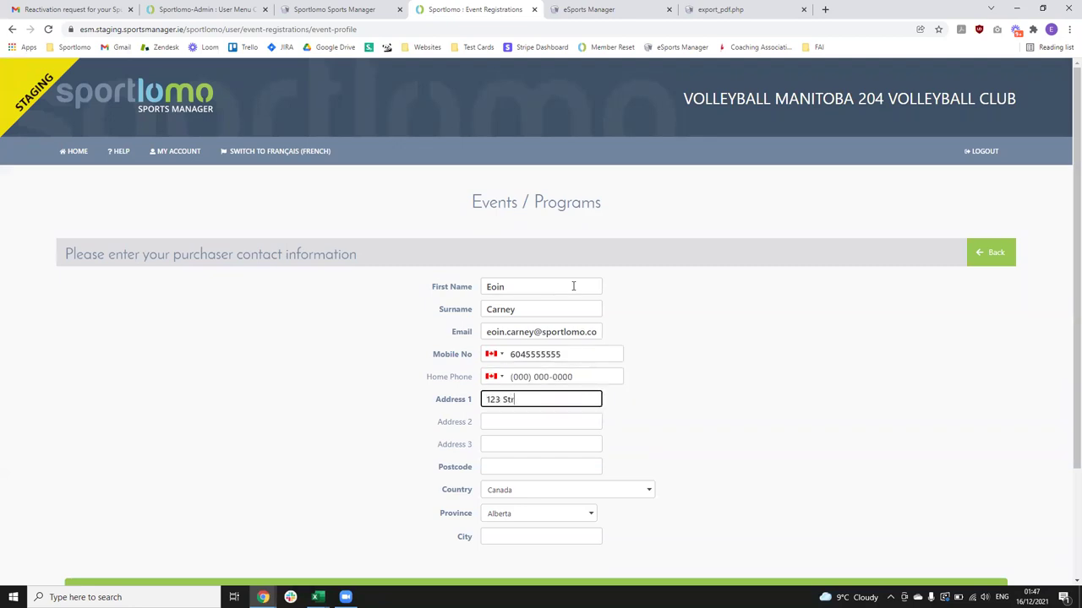
key(Tab)
key(Tab)
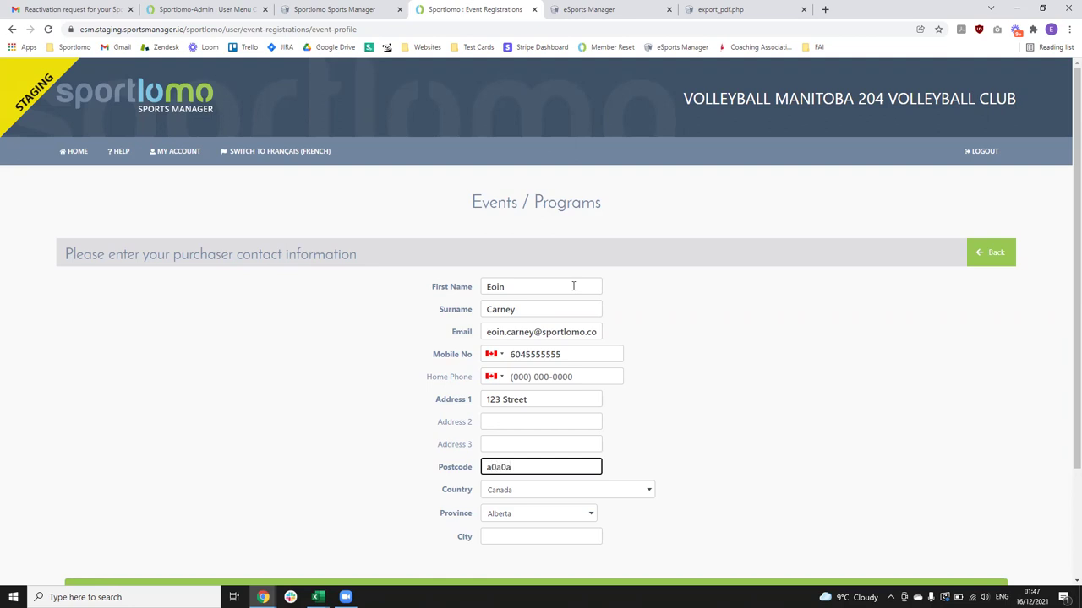
Set the province to Manitoba, enter the city, and save the contact details
click(732, 372)
scroll(732, 372, down, 2)
click(594, 392)
click(562, 377)
key(m)
key(Return)
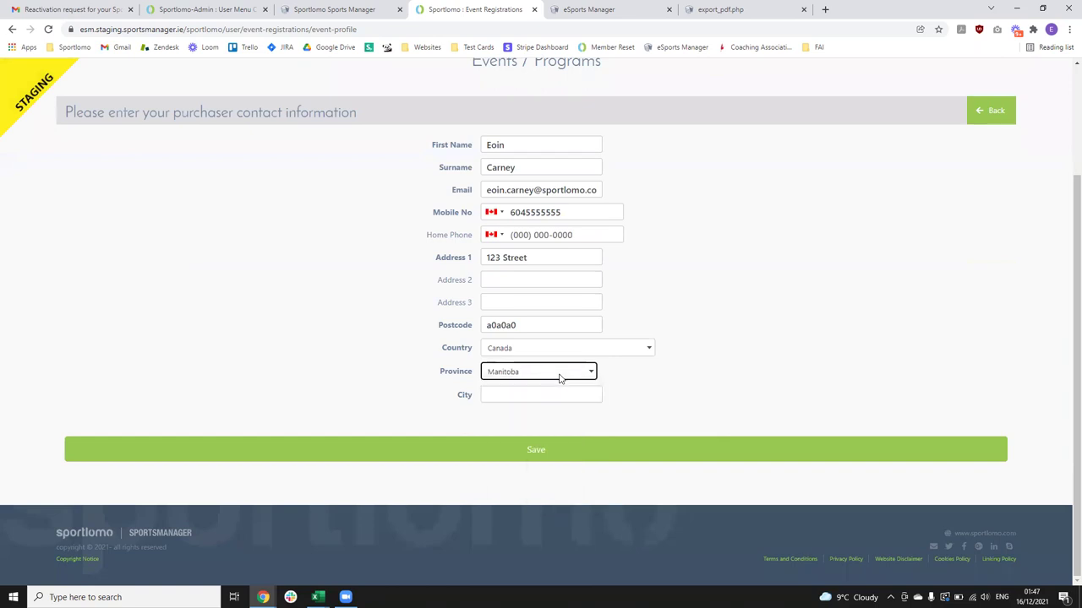
click(549, 396)
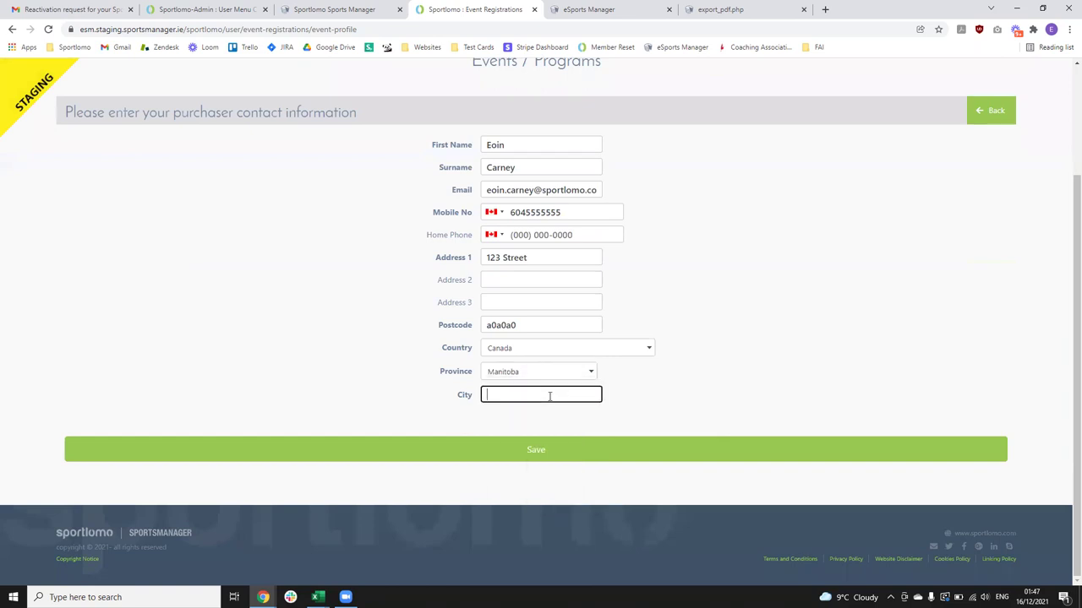
click(545, 445)
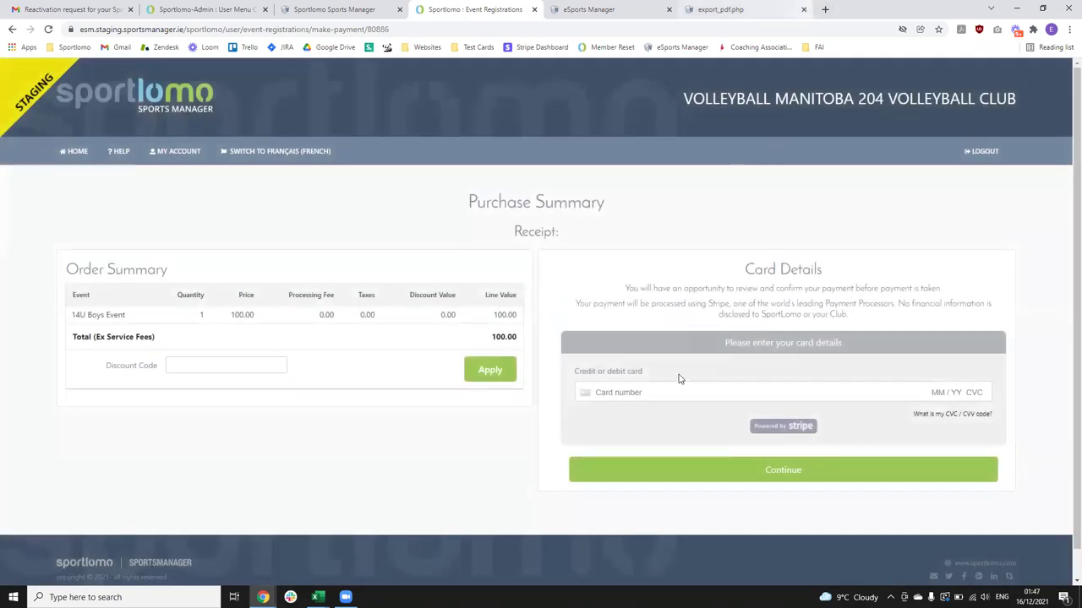
Copy the Canadian card number from Stripe's international test card documentation
key(ctrl+v)
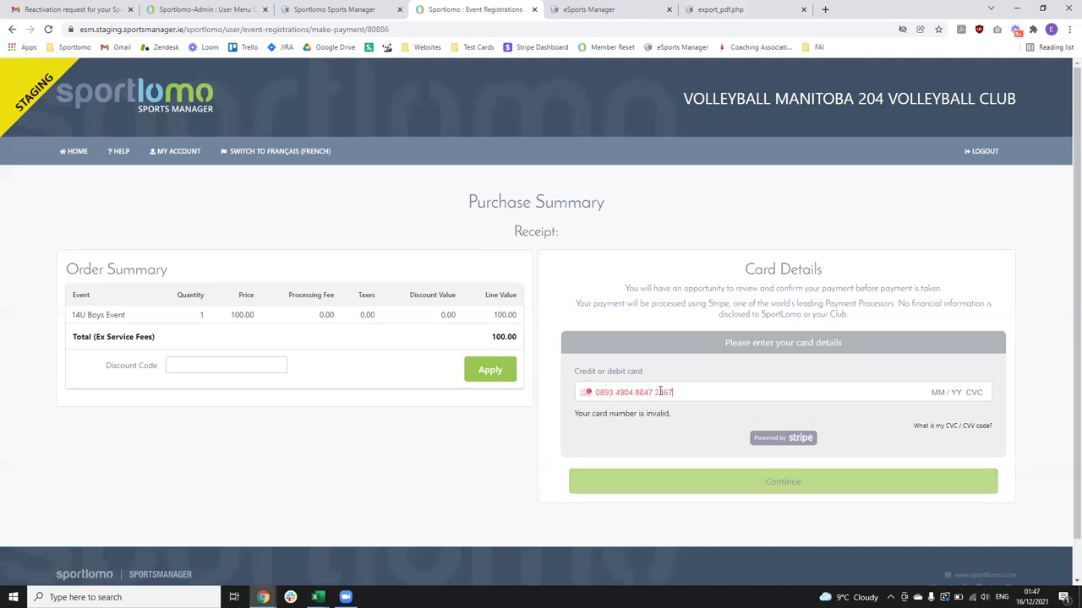
click(760, 9)
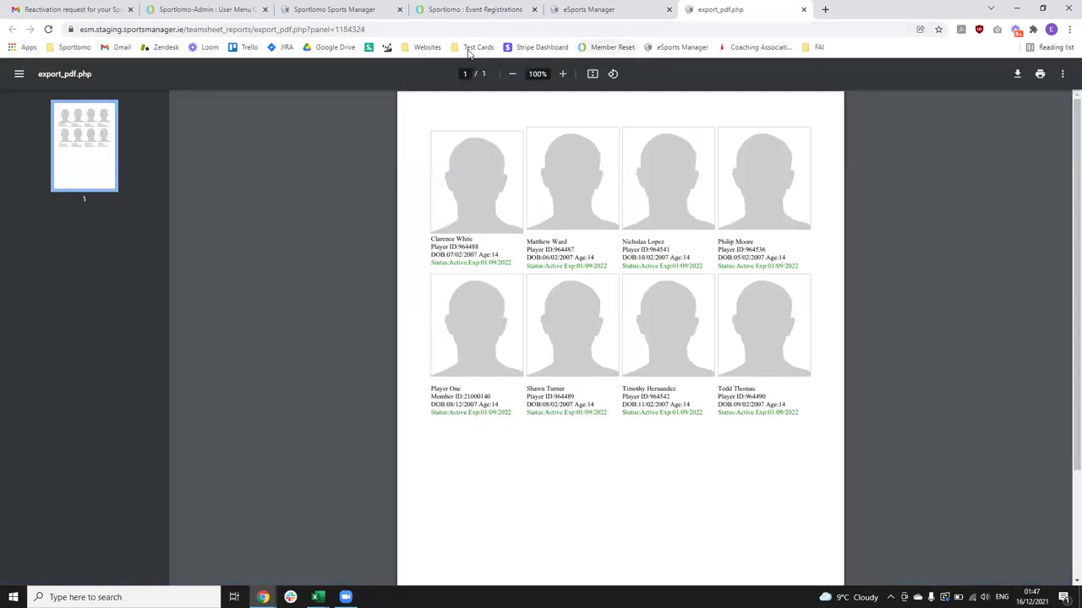
click(478, 48)
click(490, 74)
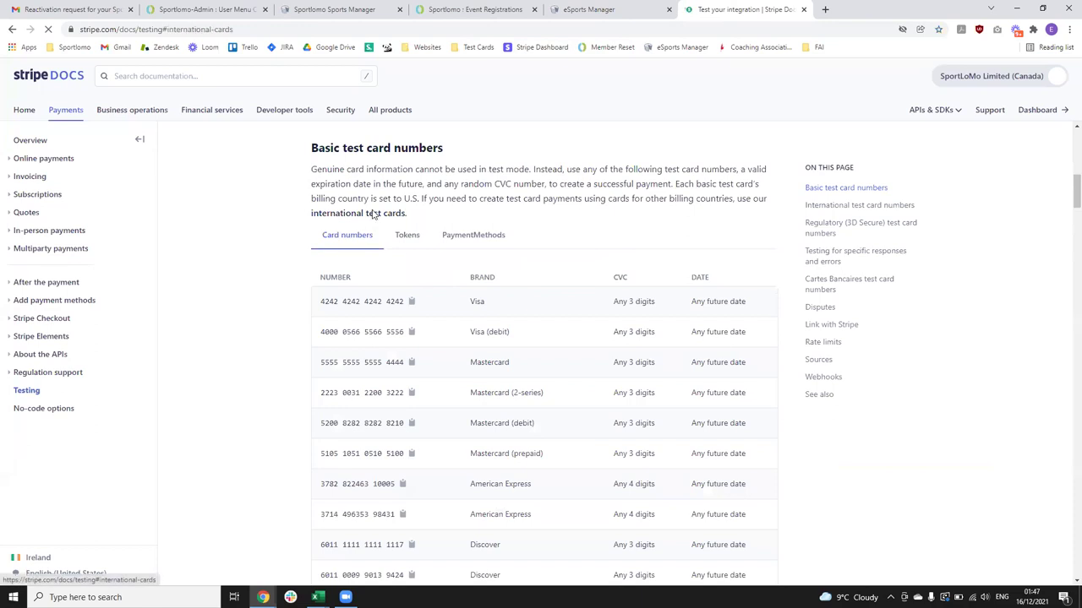
click(375, 214)
click(411, 319)
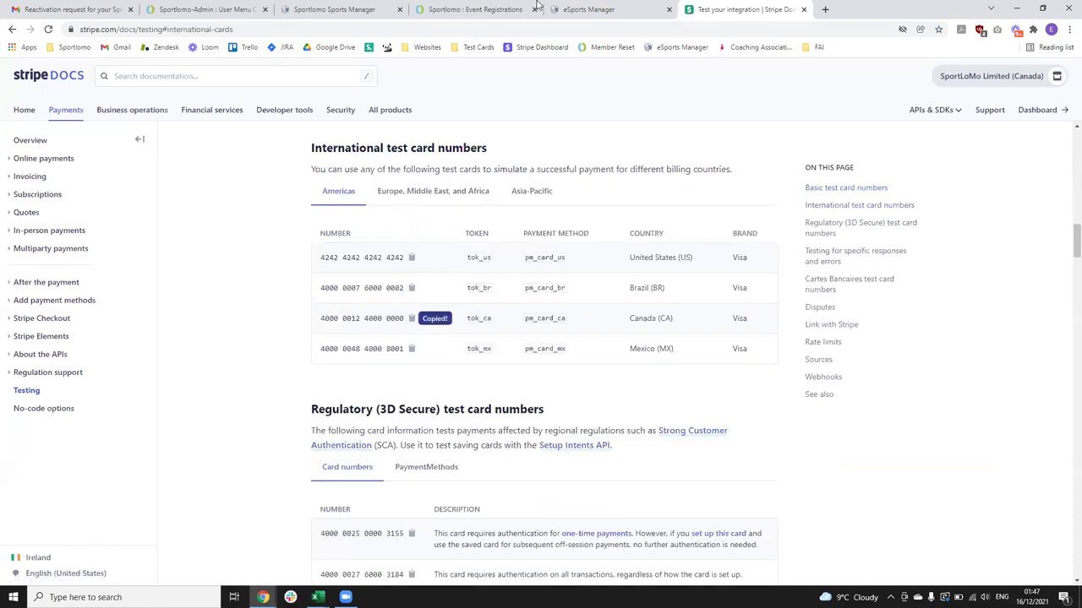
Paste the Canadian test card into Card number, add the expiry, and submit the payment
click(516, 9)
key(ctrl+a)
key(ctrl+v)
text(11A)
click(655, 479)
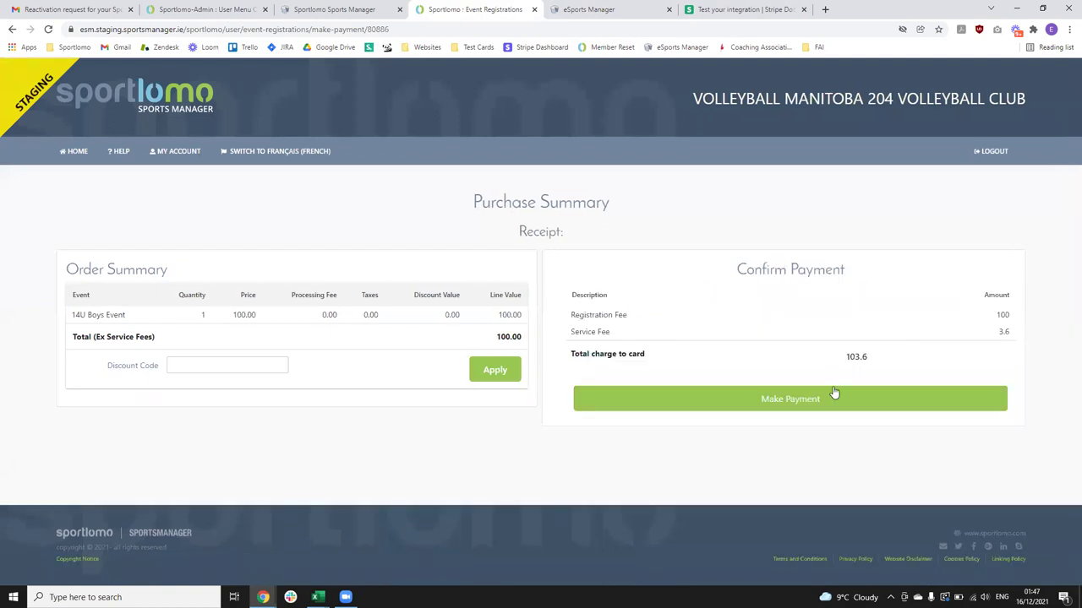
Pay 103.60 for the 14U Boys Event entry and return to the club home page
click(828, 399)
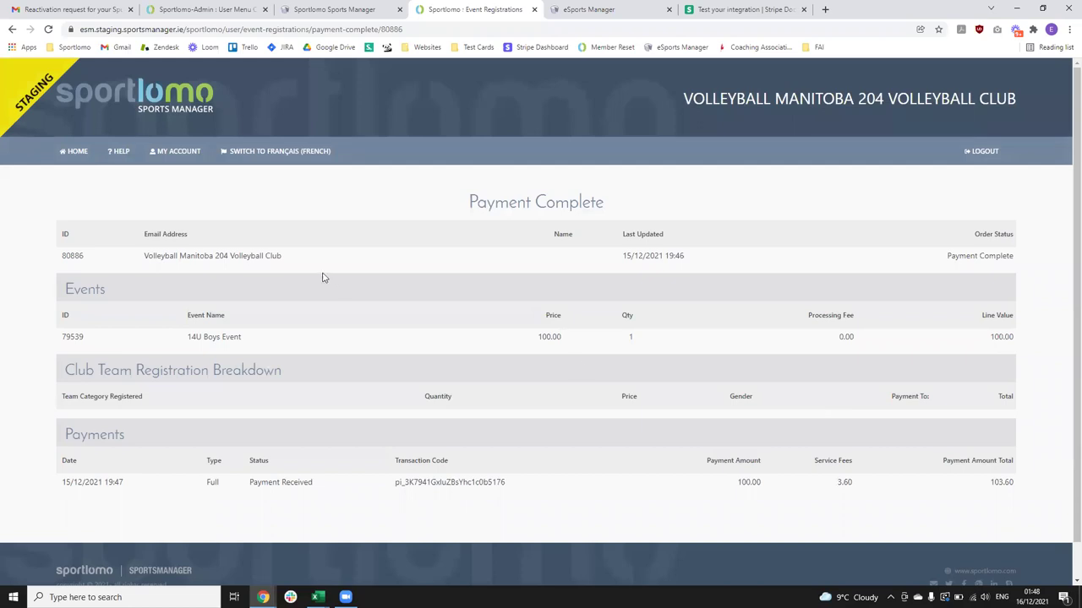
click(89, 159)
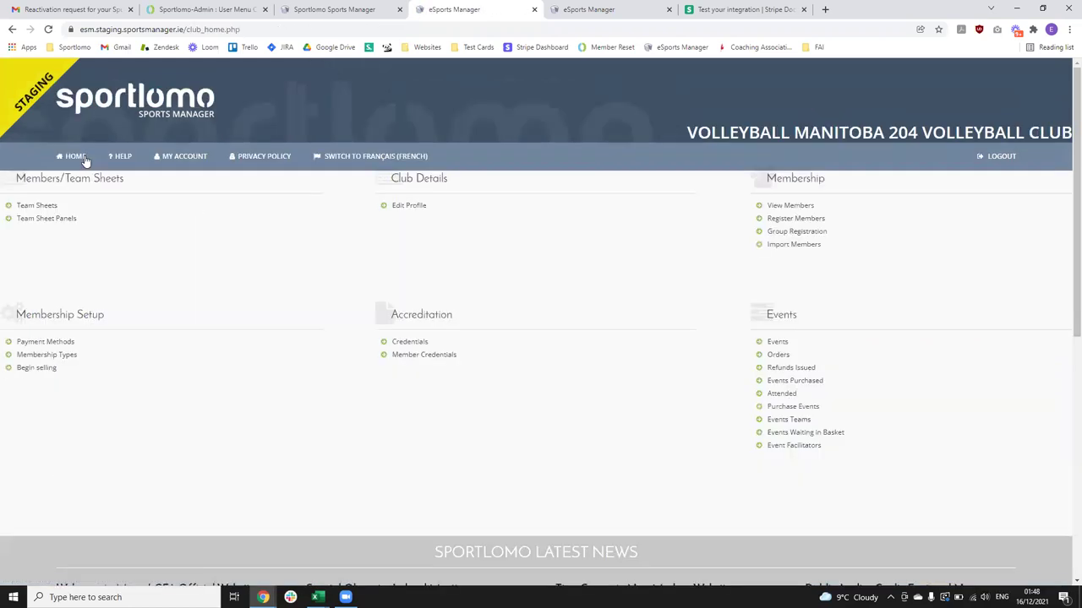
Open the U14 Boys White panel from Team Sheet Panels and view its eight players
click(98, 221)
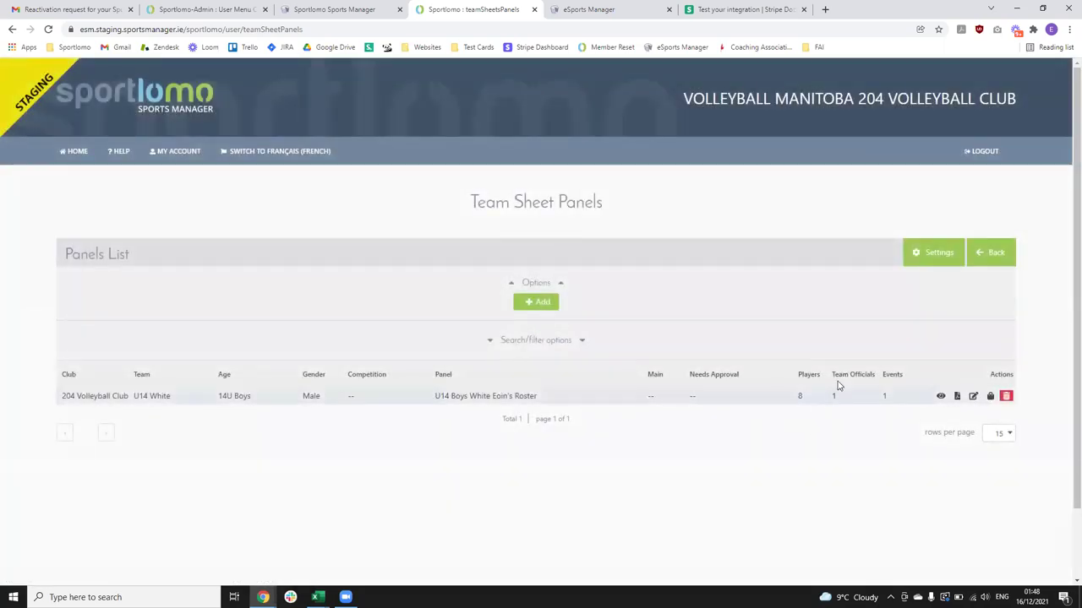
click(972, 396)
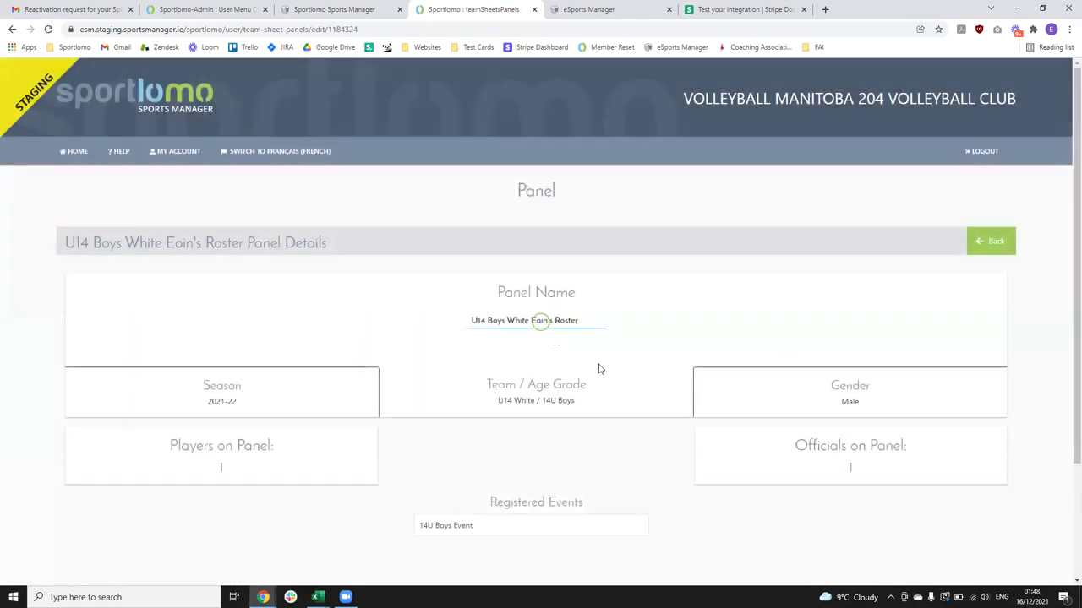
scroll(592, 370, down, 2)
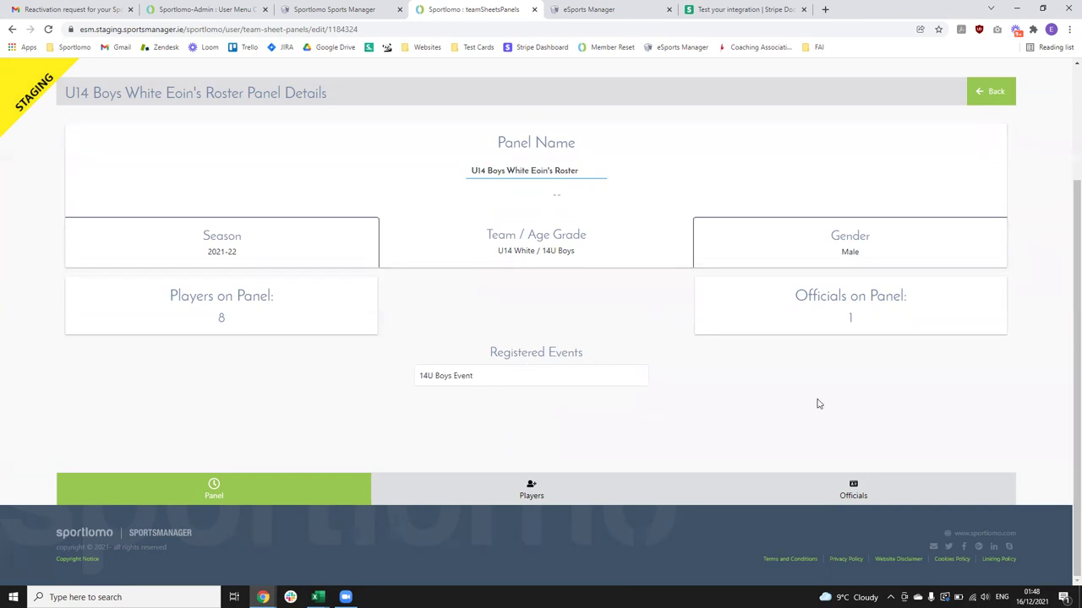
scroll(817, 404, up, 3)
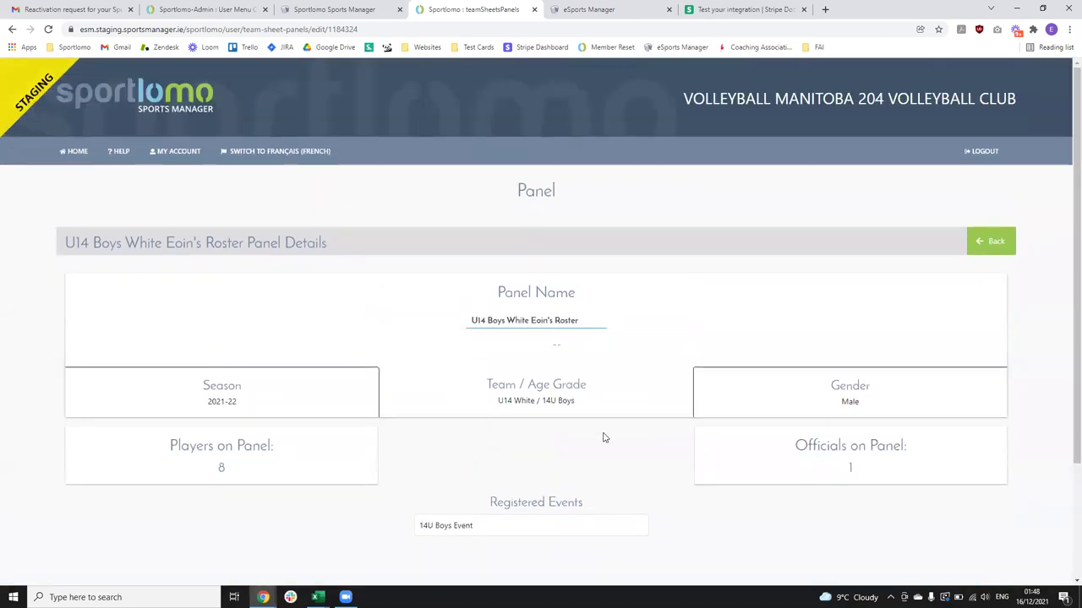
scroll(603, 437, down, 3)
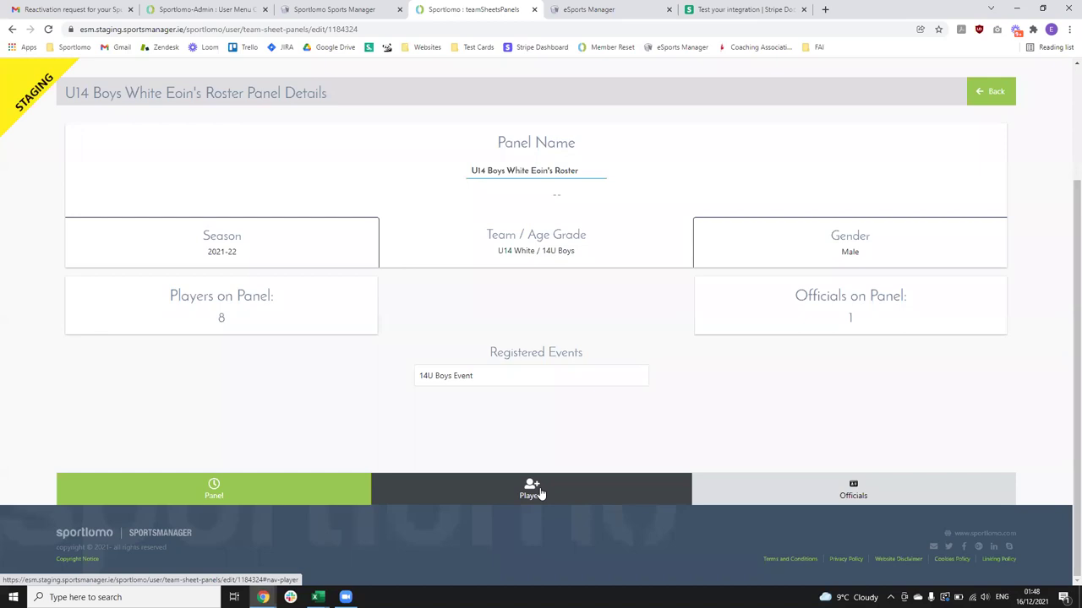
click(540, 494)
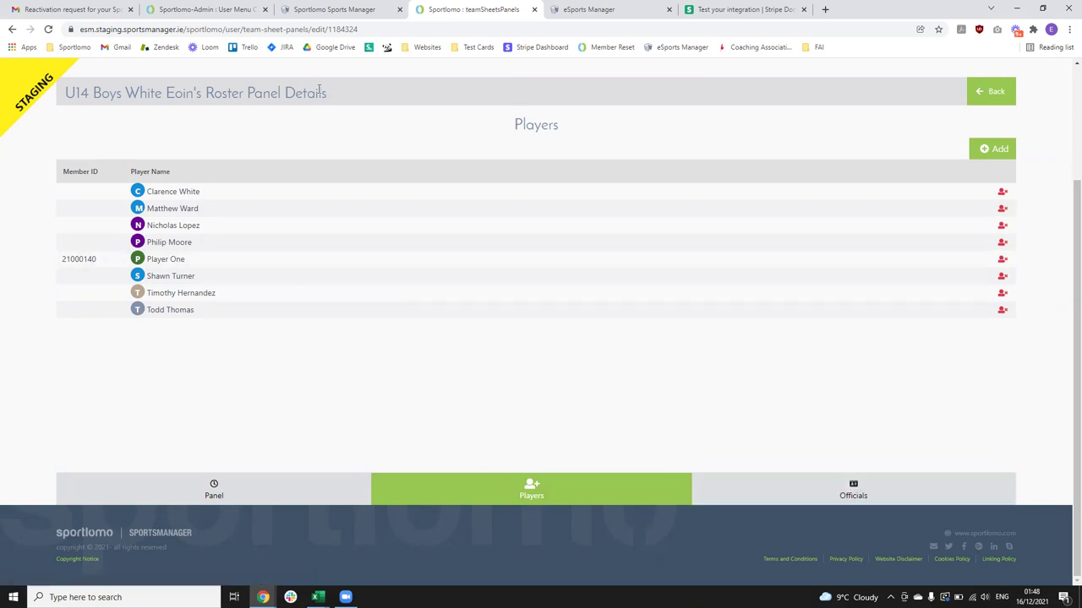
Check the U14 Boys White panel's Players and Officials lists, ending on Officials
click(854, 490)
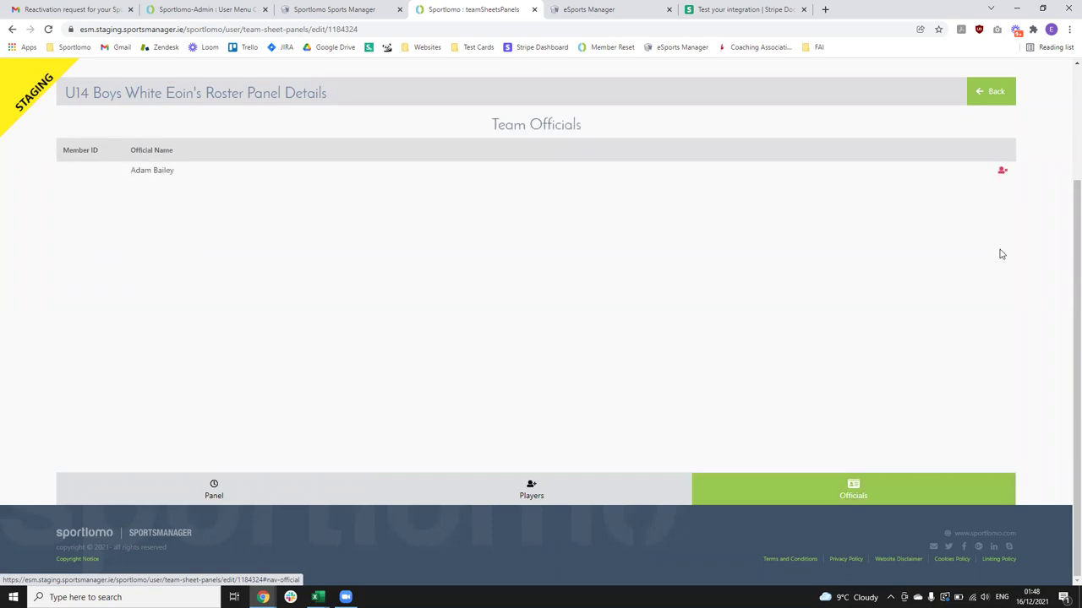
click(581, 493)
scroll(735, 533, up, 1)
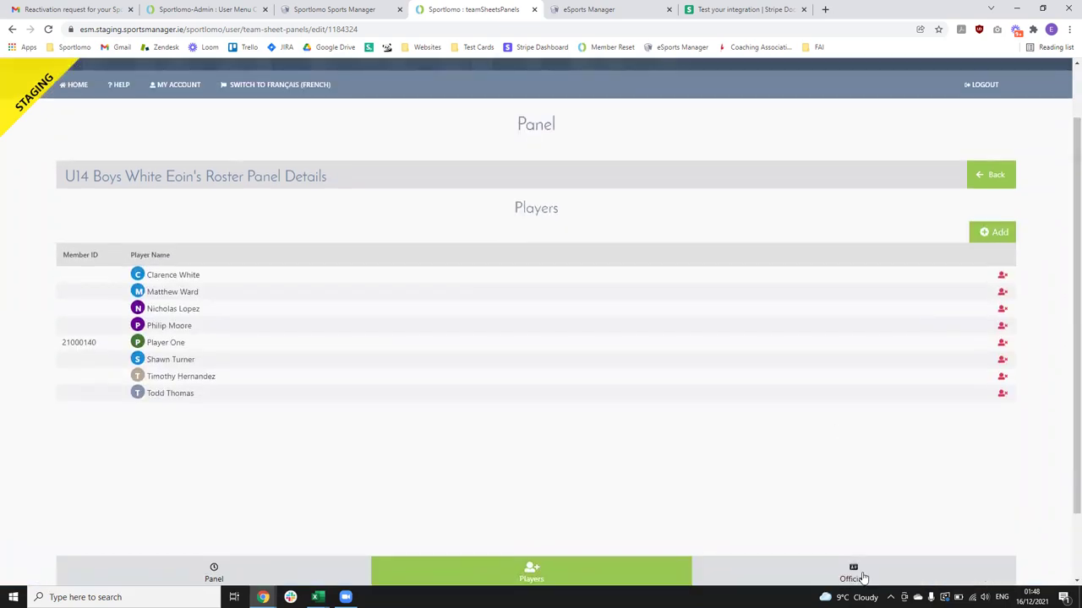
click(852, 572)
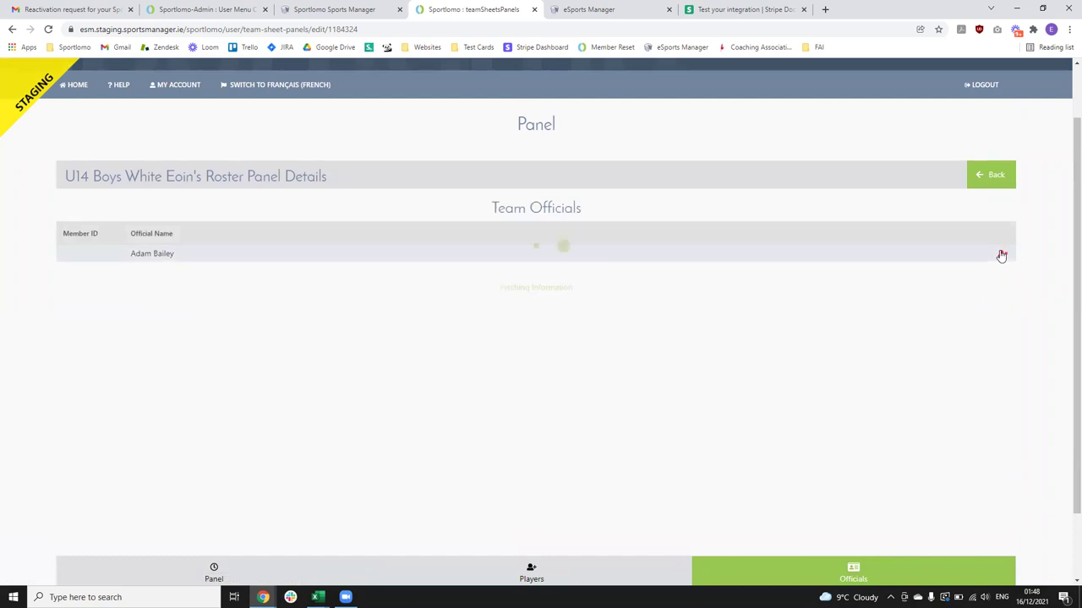
scroll(1005, 245, down, 1)
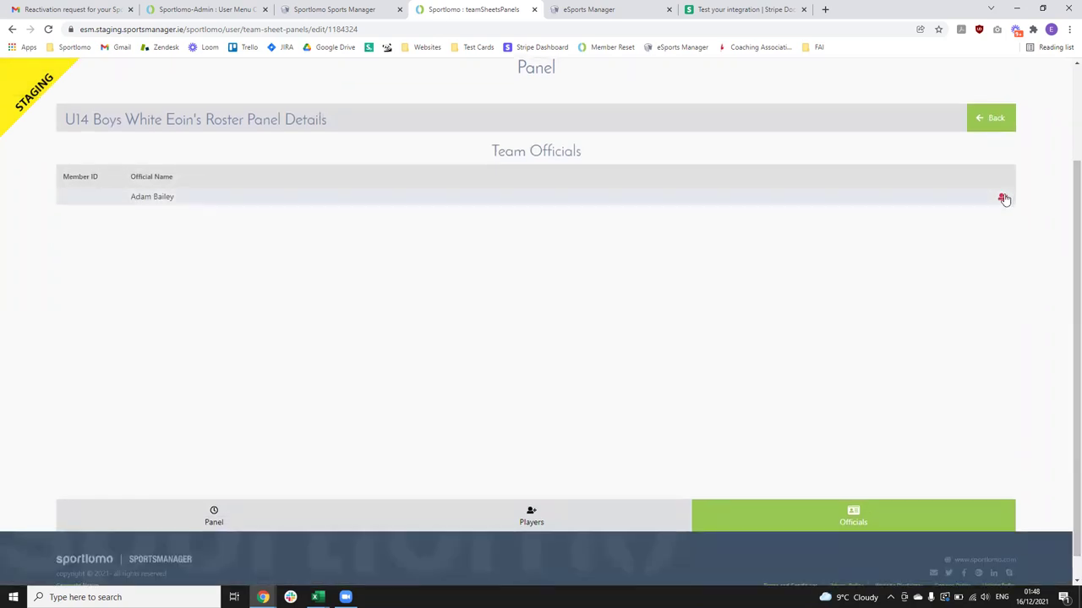
Remove the current team official and add Player One, found by searching member name 'player'
click(1004, 198)
click(993, 178)
click(956, 210)
click(267, 241)
text(player)
key(Tab)
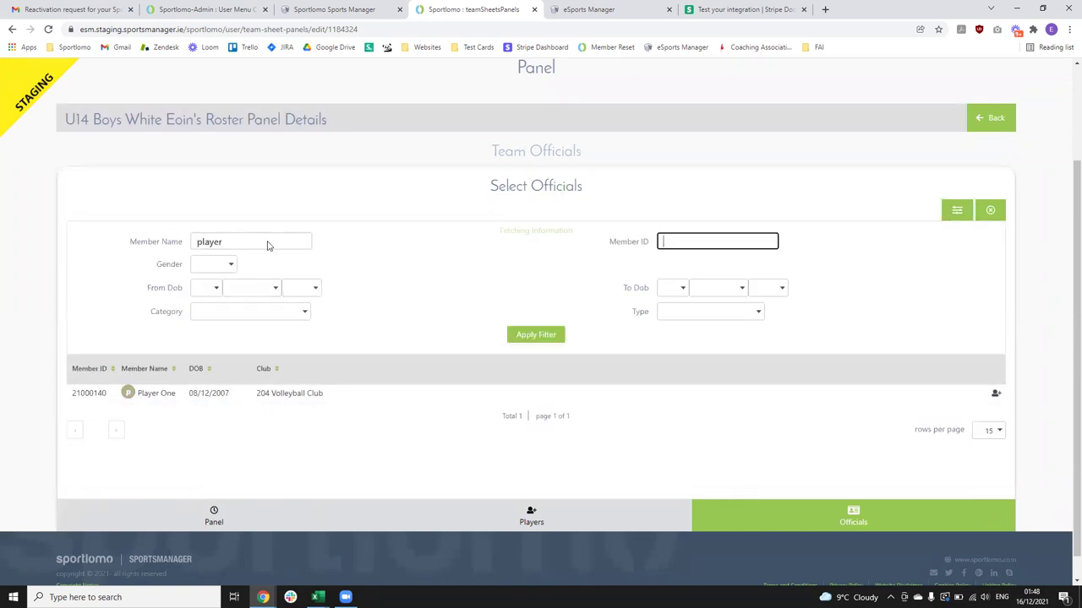
click(996, 393)
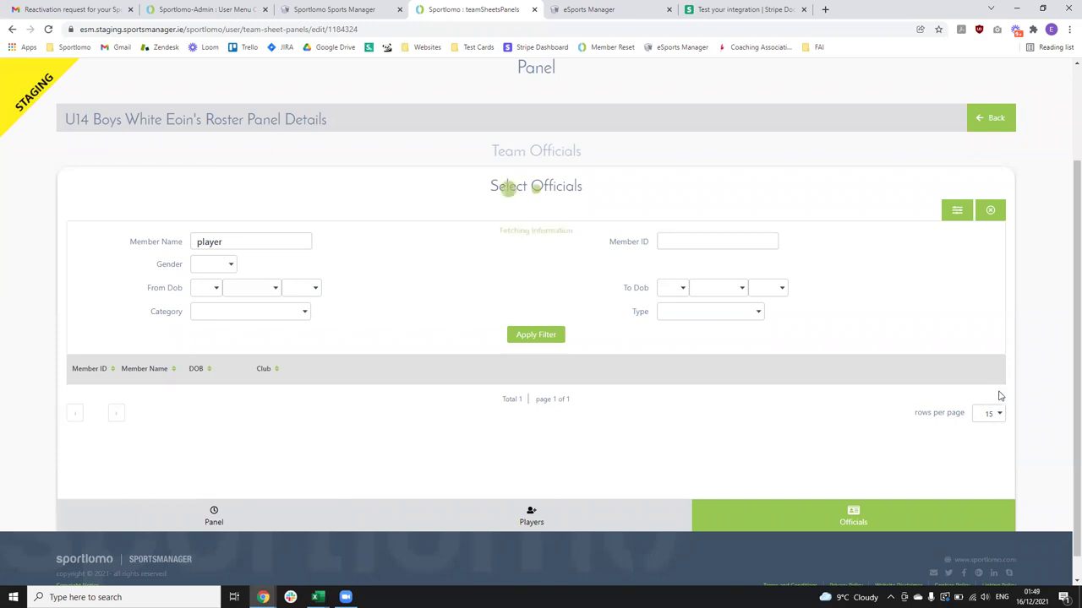
click(989, 194)
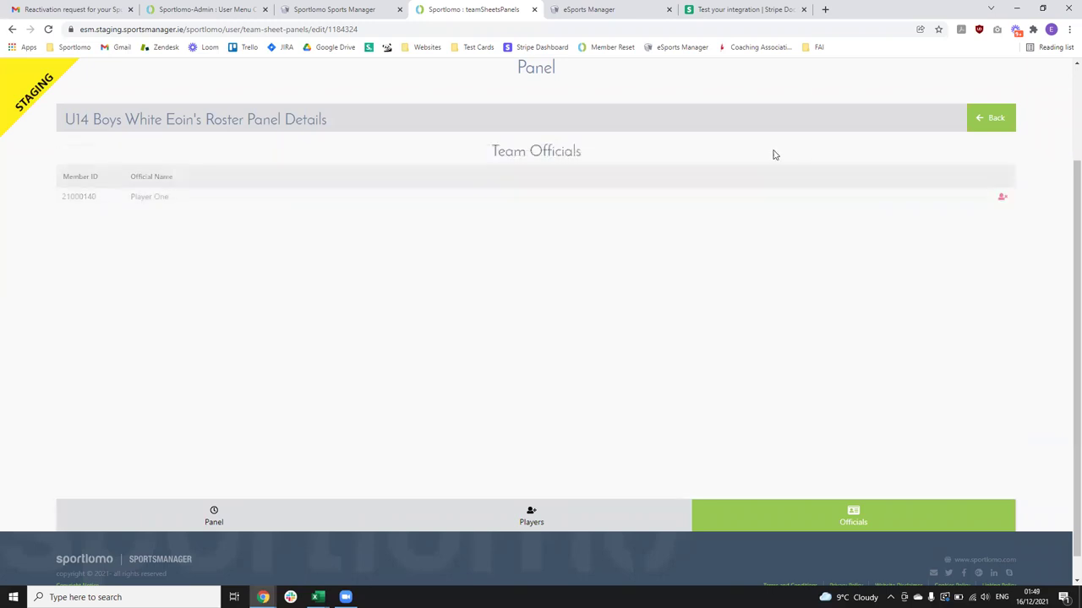
Reload the incognito user portal and go to the club's Team Sheet Panels
mouse_move(263, 597)
click(320, 541)
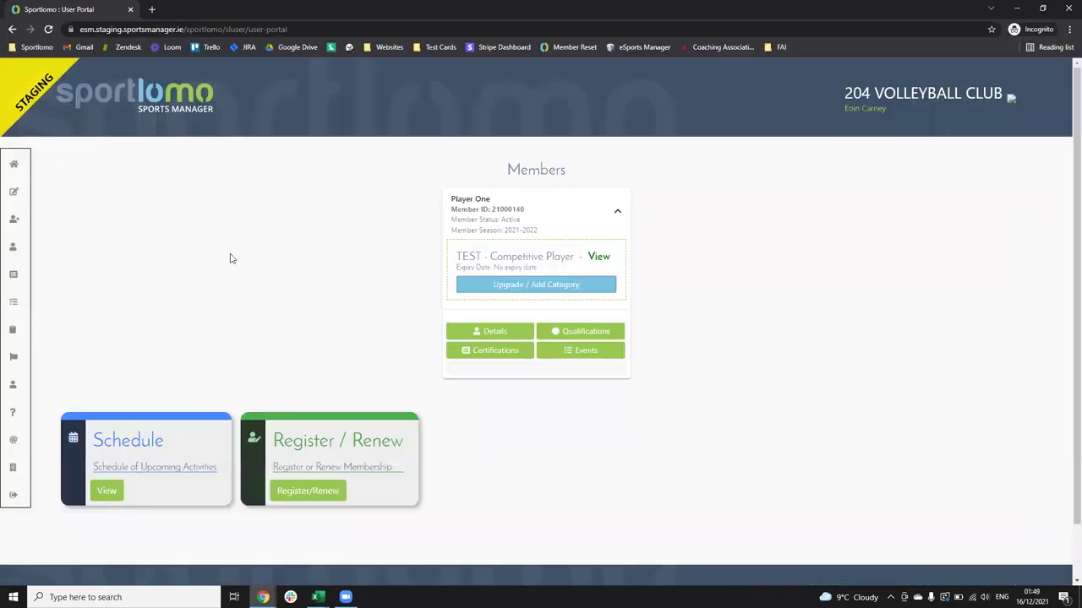
click(48, 29)
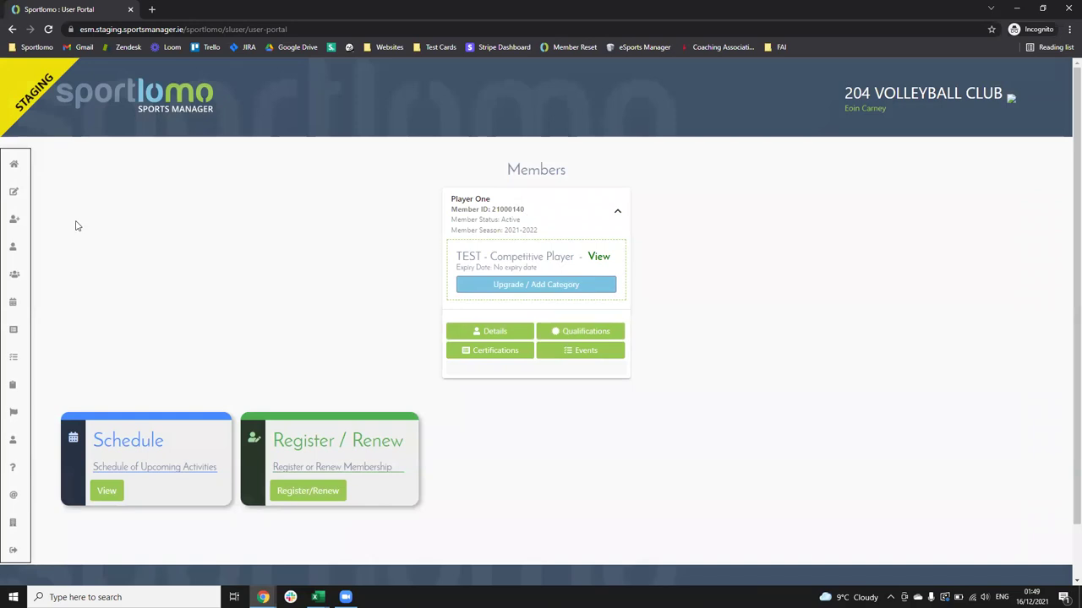
mouse_move(31, 221)
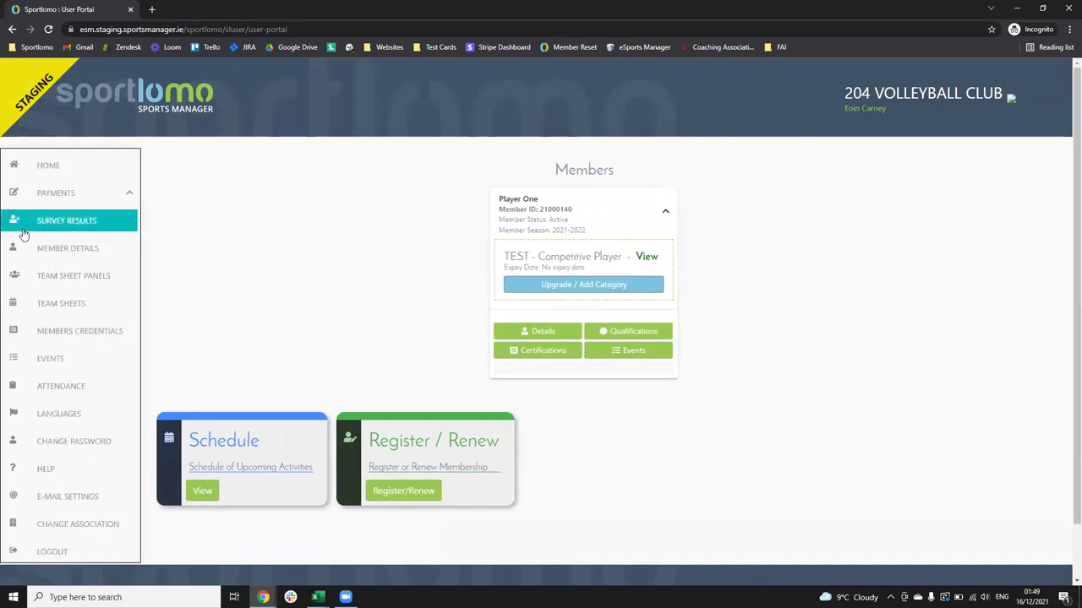
click(30, 280)
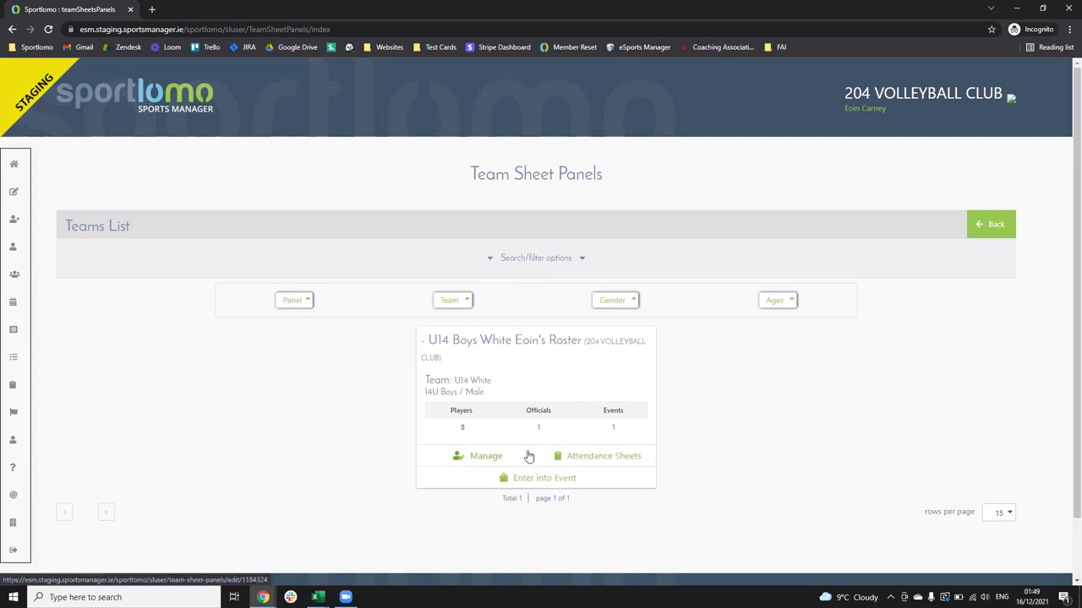
Review the U14 Boys White panel's players without adding anyone, then return to the panels list
click(497, 458)
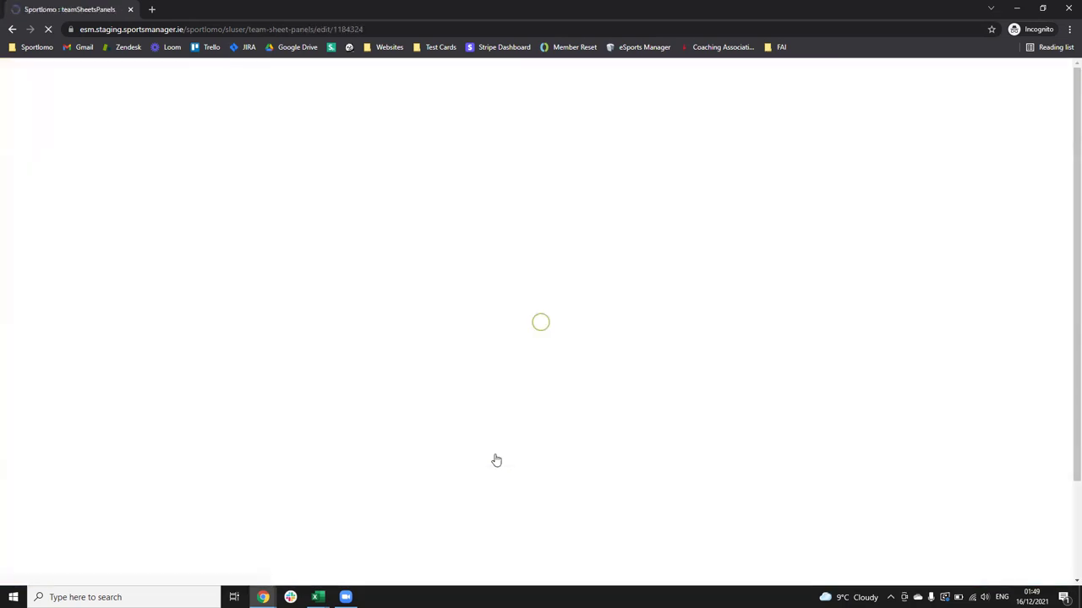
scroll(842, 323, down, 1)
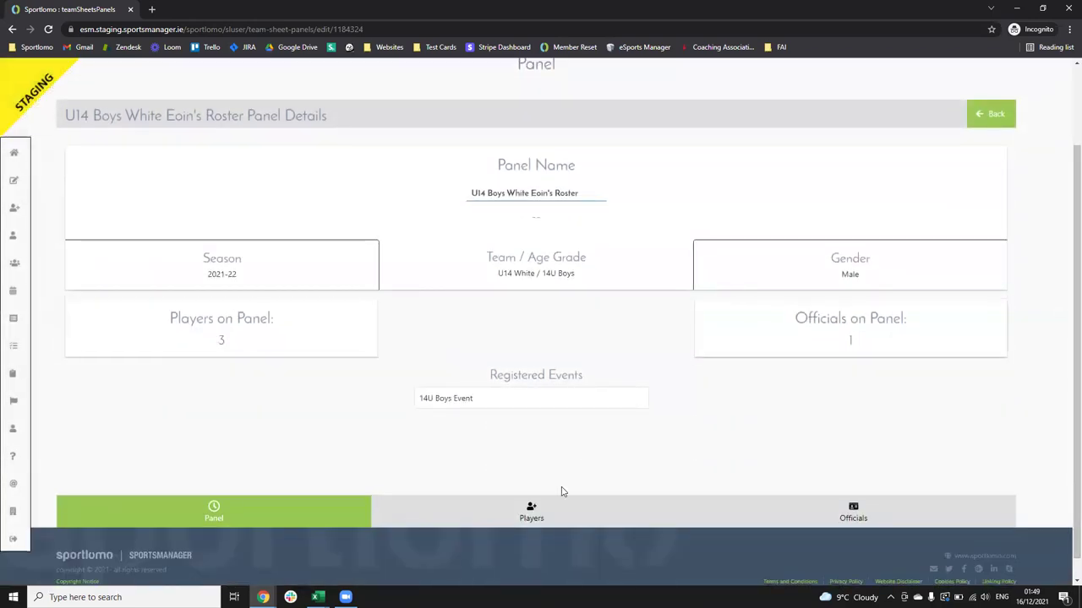
click(549, 518)
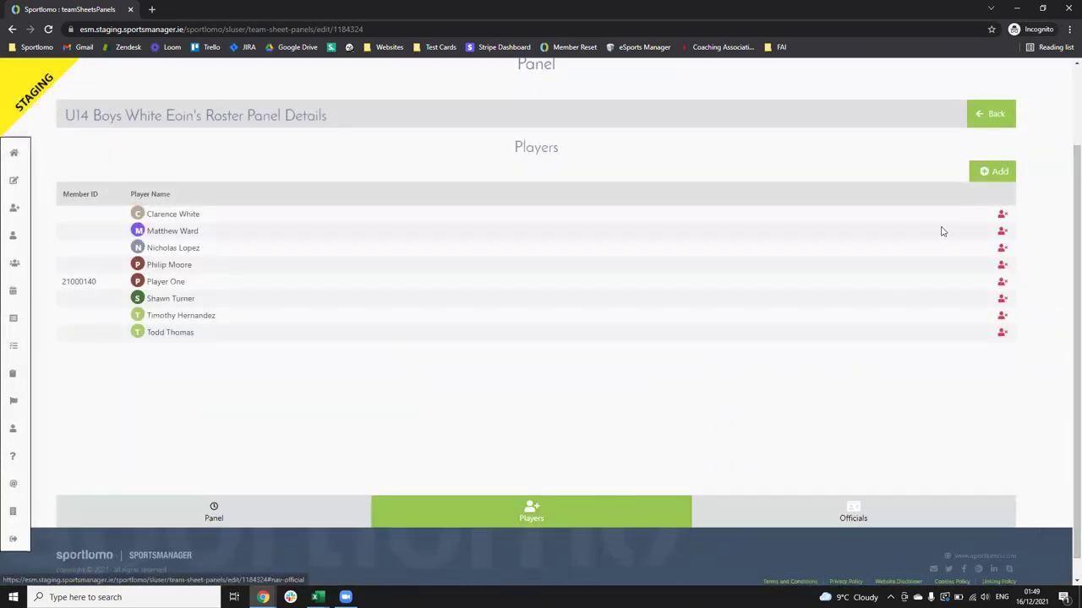
click(997, 170)
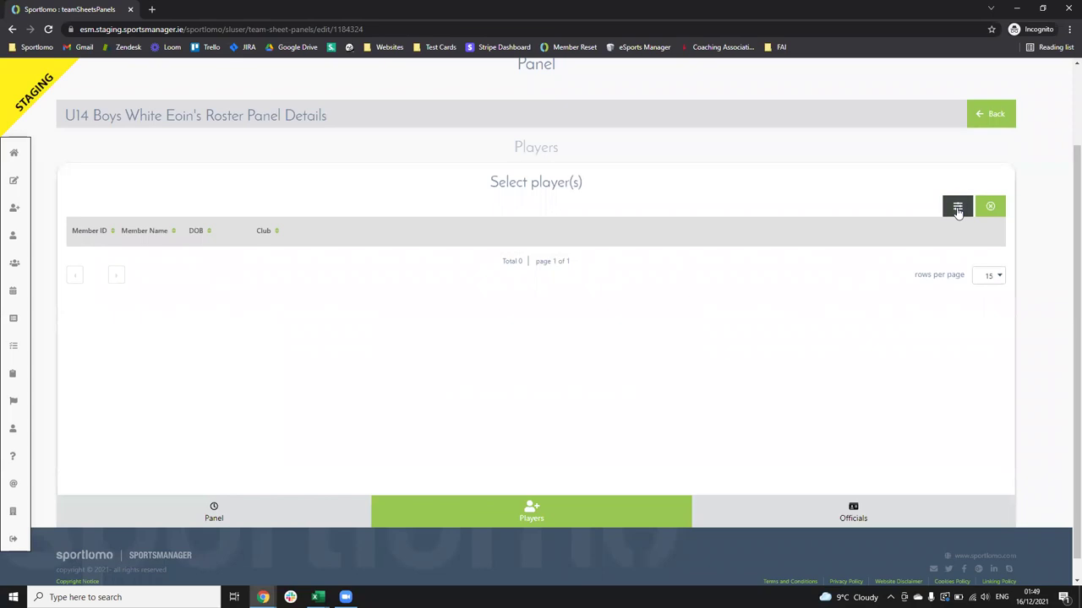
click(990, 207)
click(989, 117)
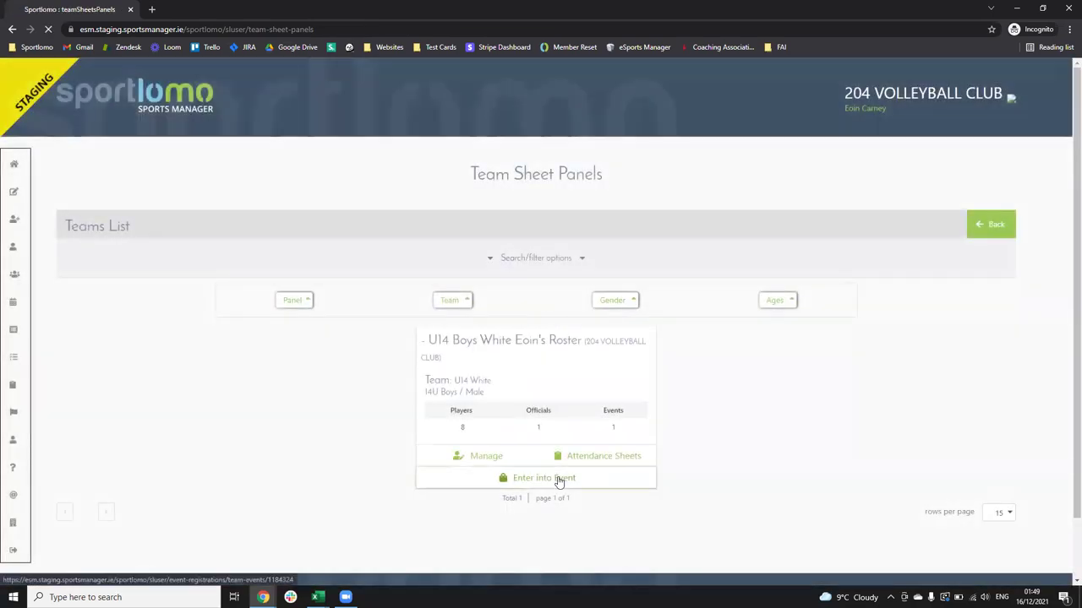
Add the 14U Boys Event entry to the basket, then remove it, leaving 0.00
click(559, 480)
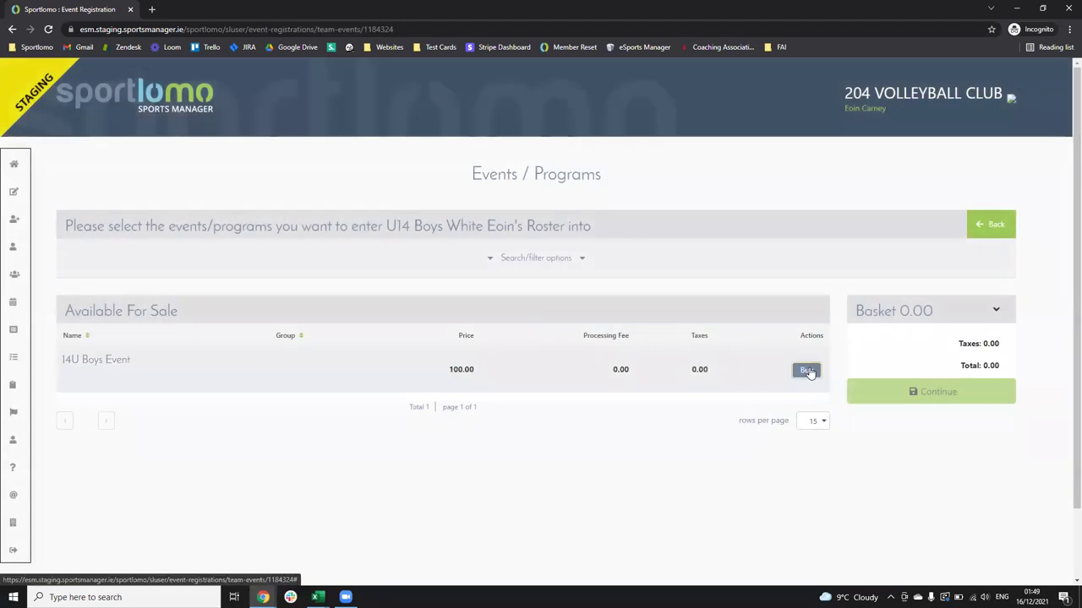
click(807, 370)
click(1001, 338)
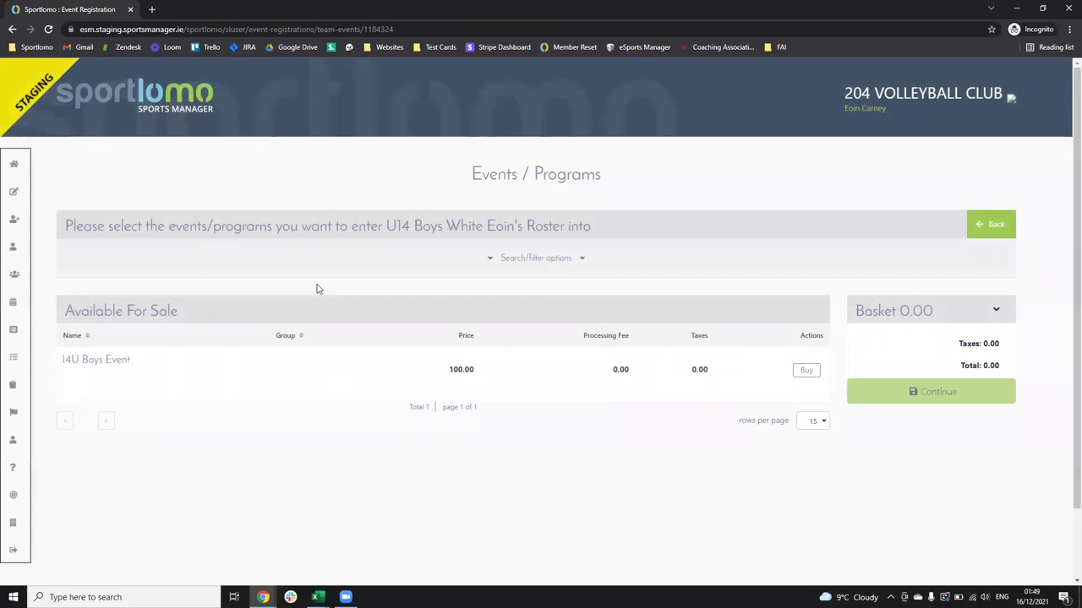
Close the portal window and load the staging admin site by entering 'esm' in a new tab
click(1067, 6)
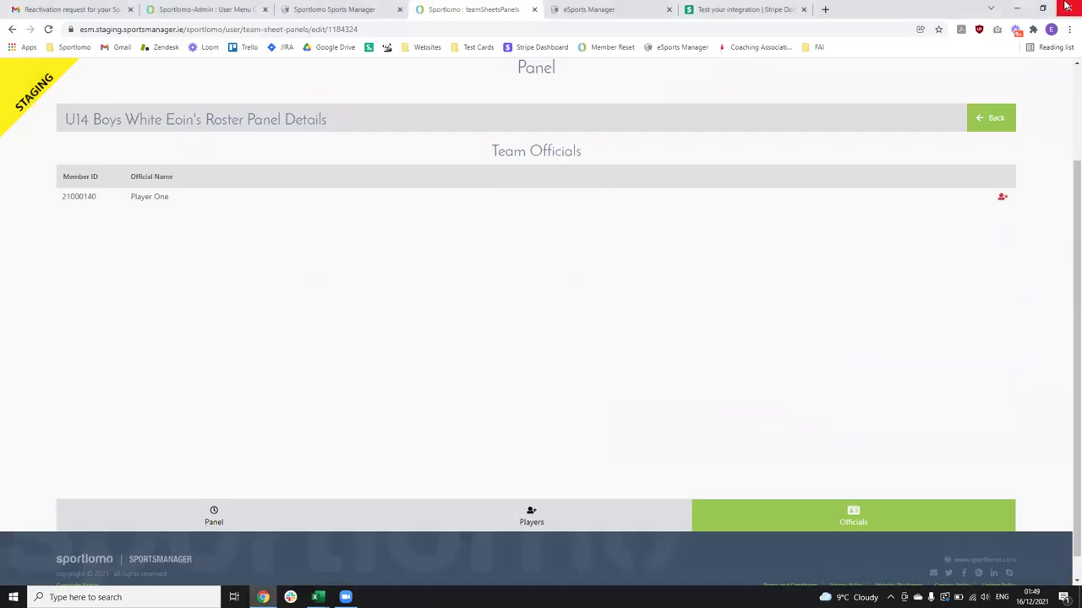
key(alt+Tab)
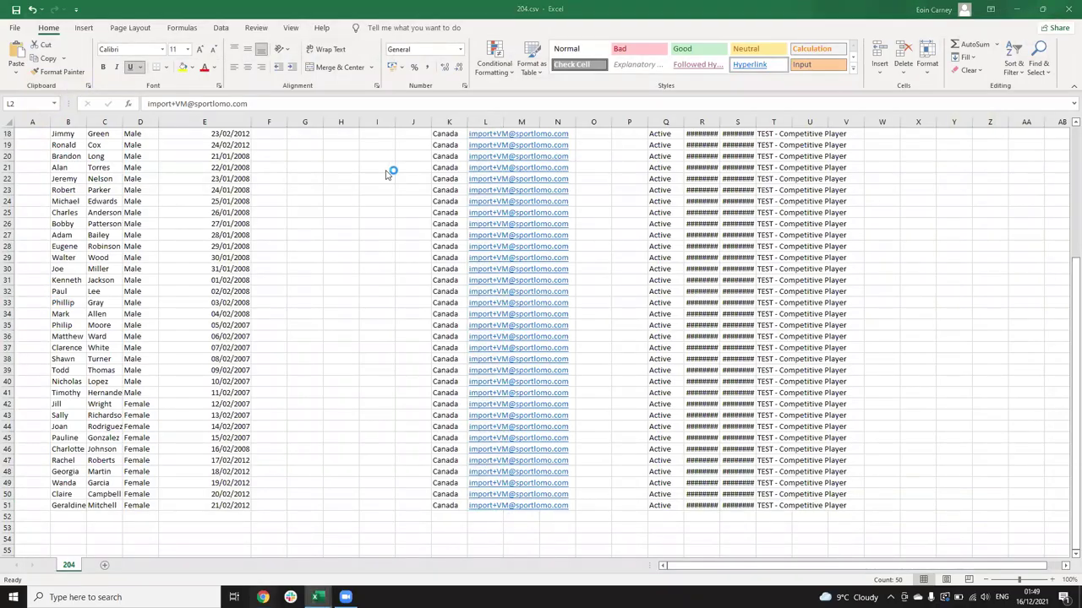
key(alt+Tab)
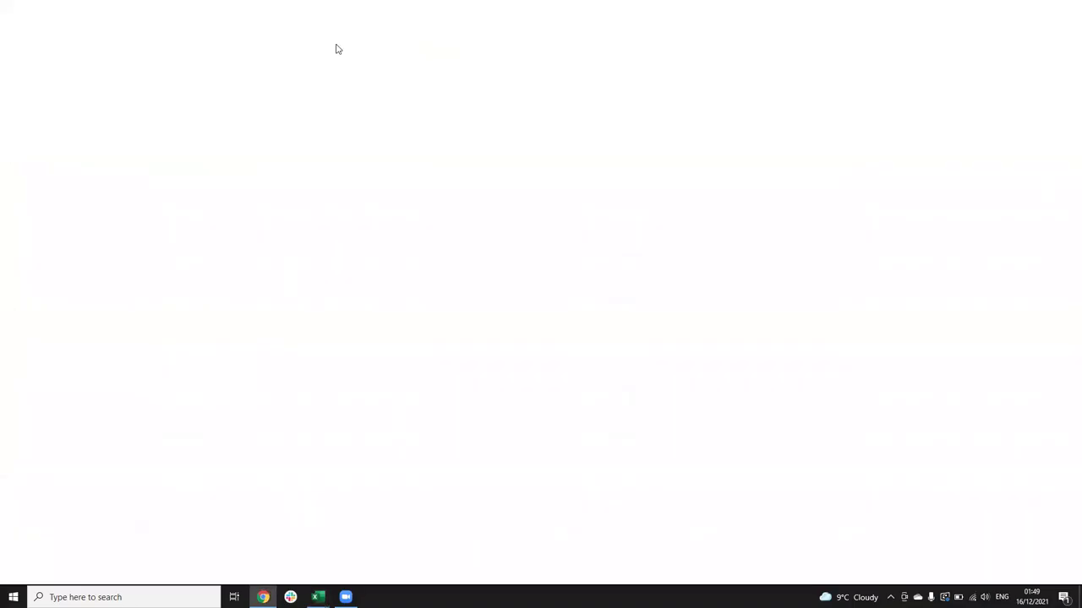
text(esm)
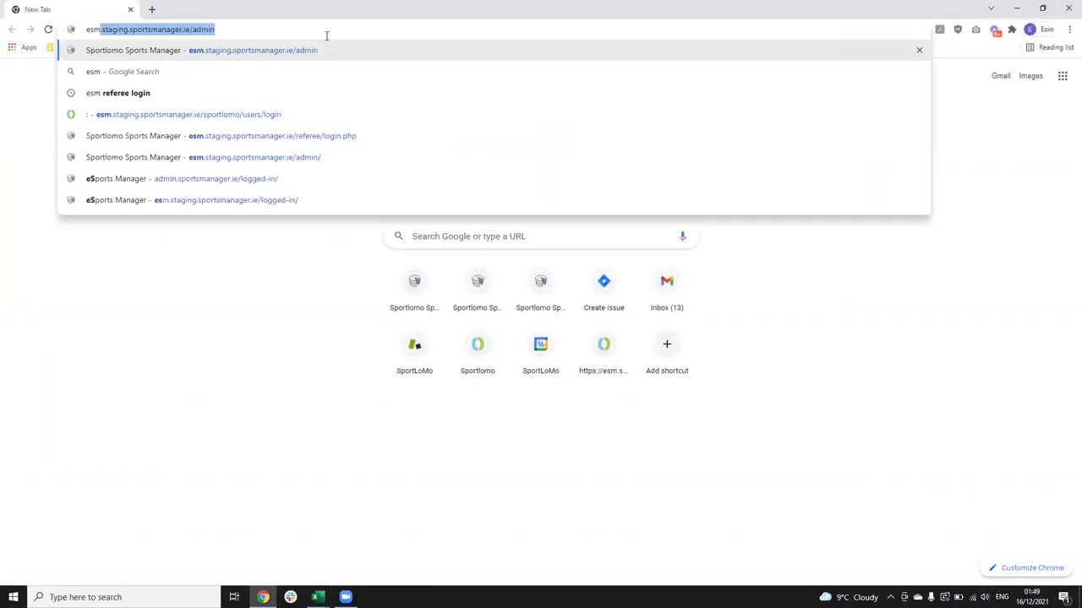
key(Return)
Log in to the admin site and simulate the Volleyball Manitoba 204 Volleyball Club user via search '204'
click(545, 334)
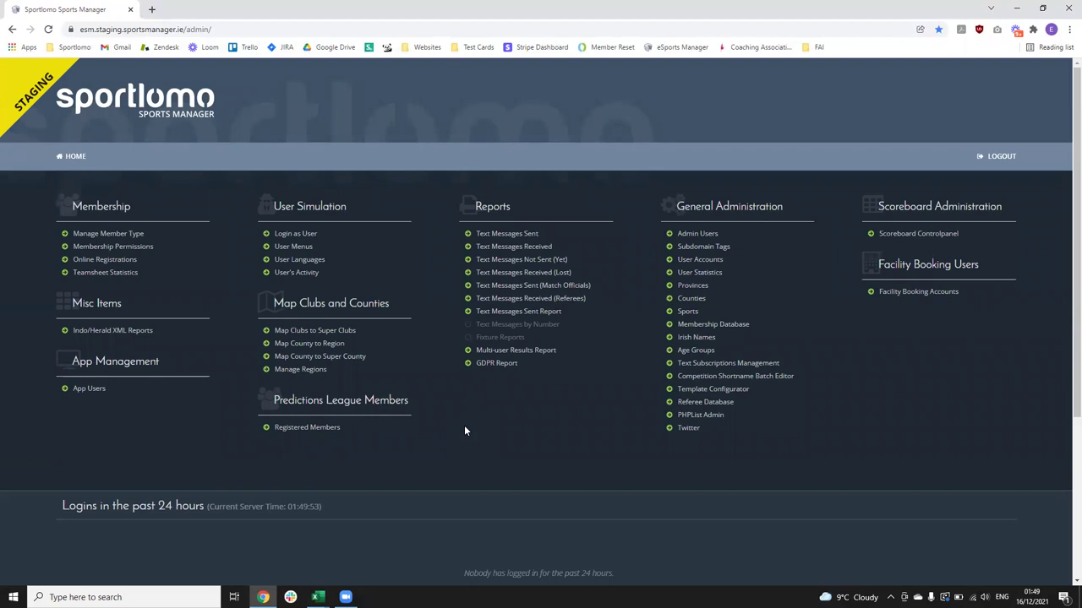
click(297, 233)
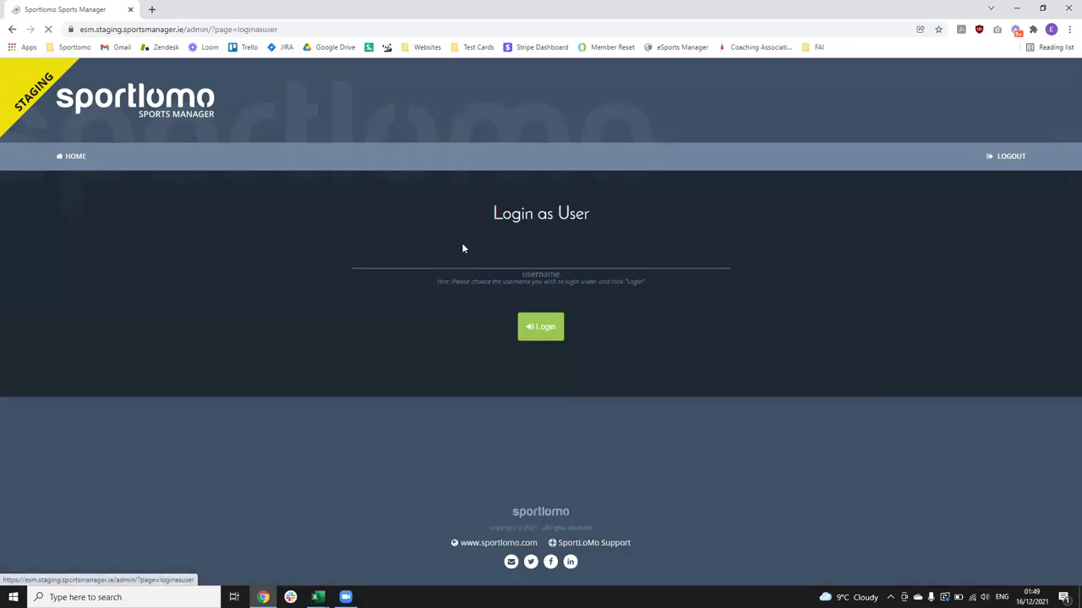
click(518, 255)
text(20)
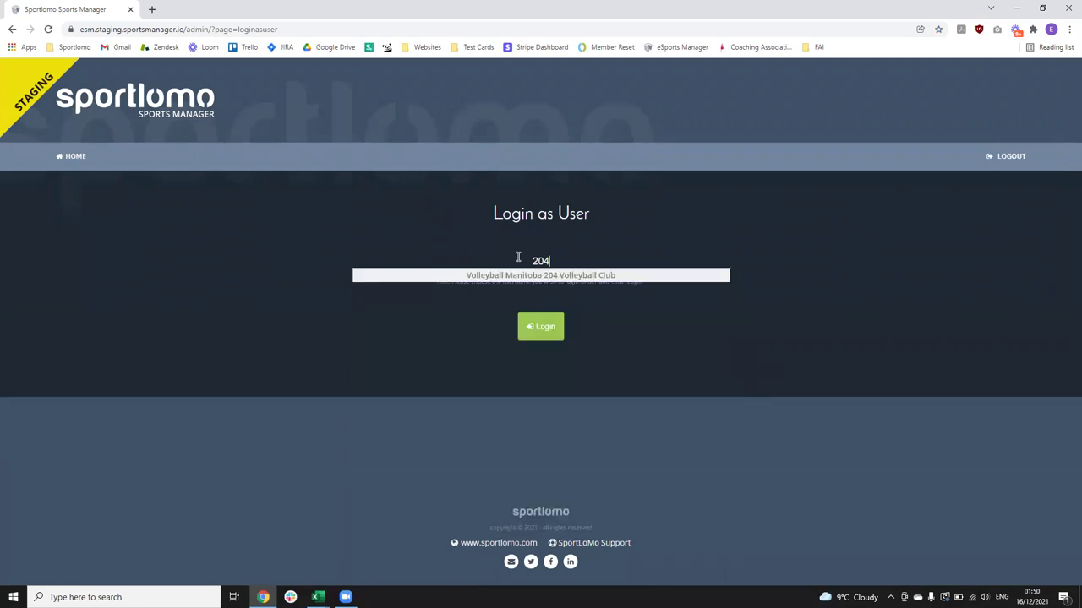
text(4)
click(522, 274)
click(538, 328)
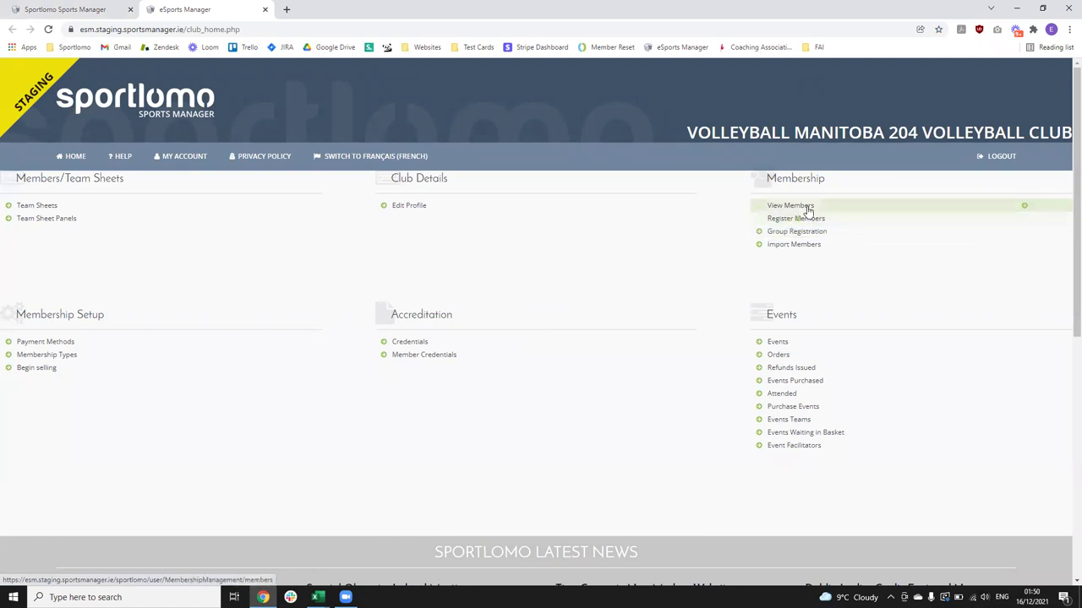
Filter the club's members for 2021-2022 by Membership Status Need More Info, leaving 2 listed
click(807, 209)
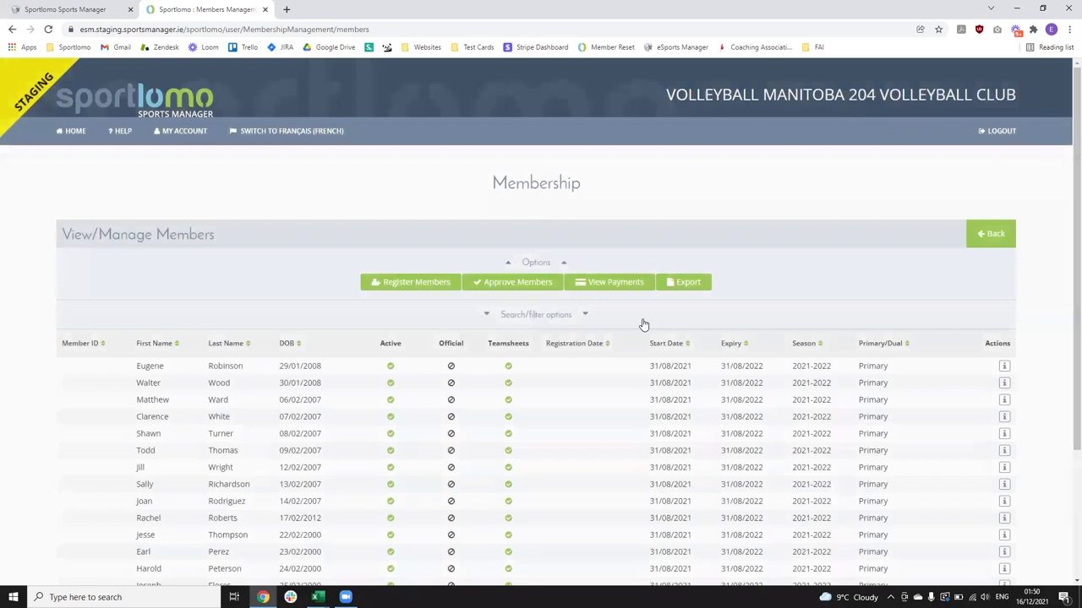
scroll(642, 324, down, 2)
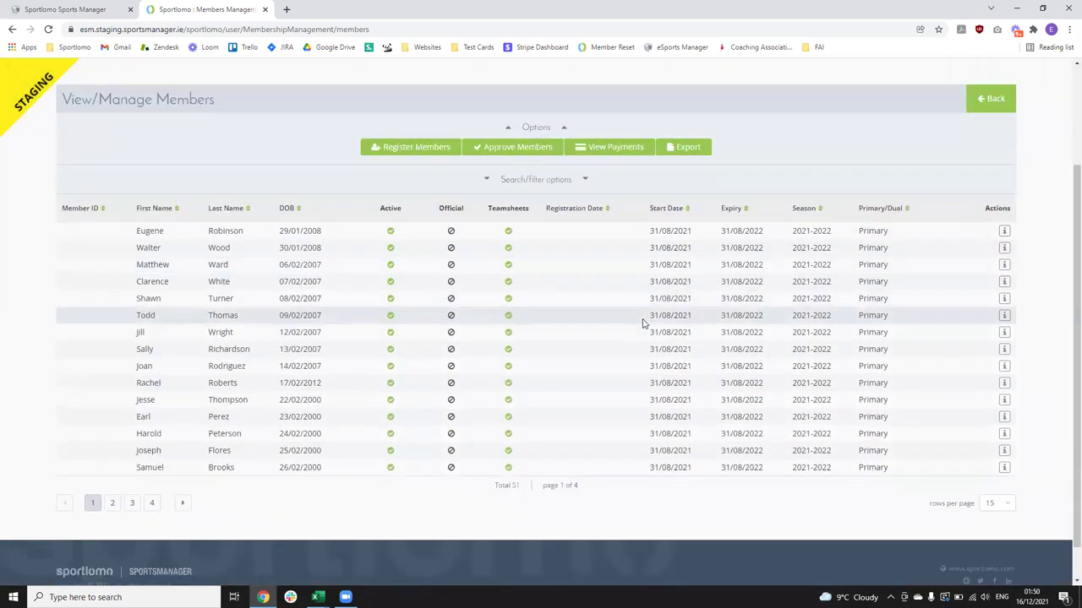
click(553, 179)
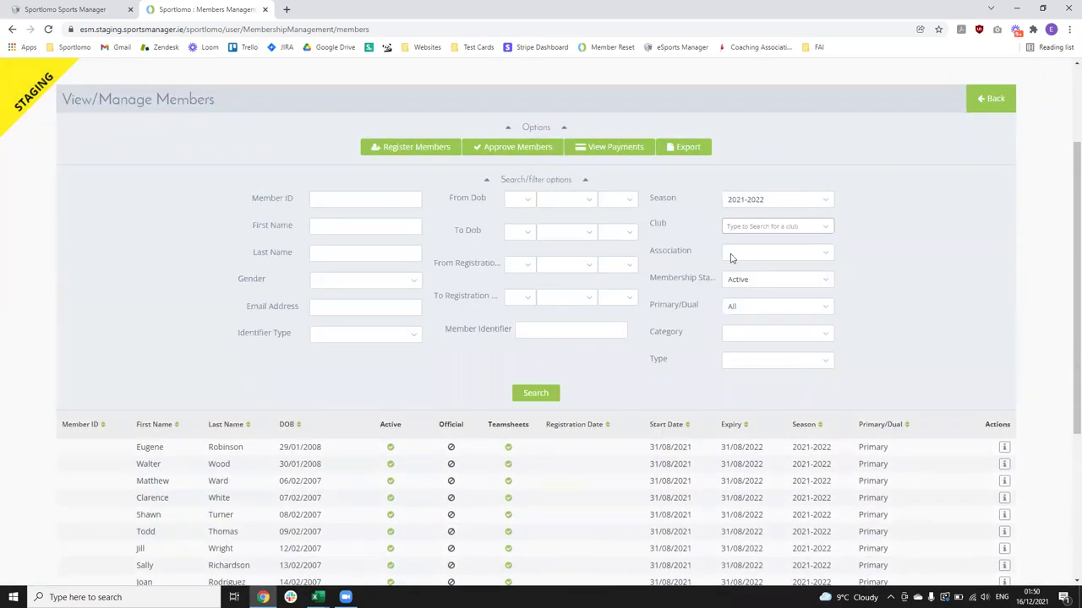
click(774, 282)
scroll(795, 470, down, 1)
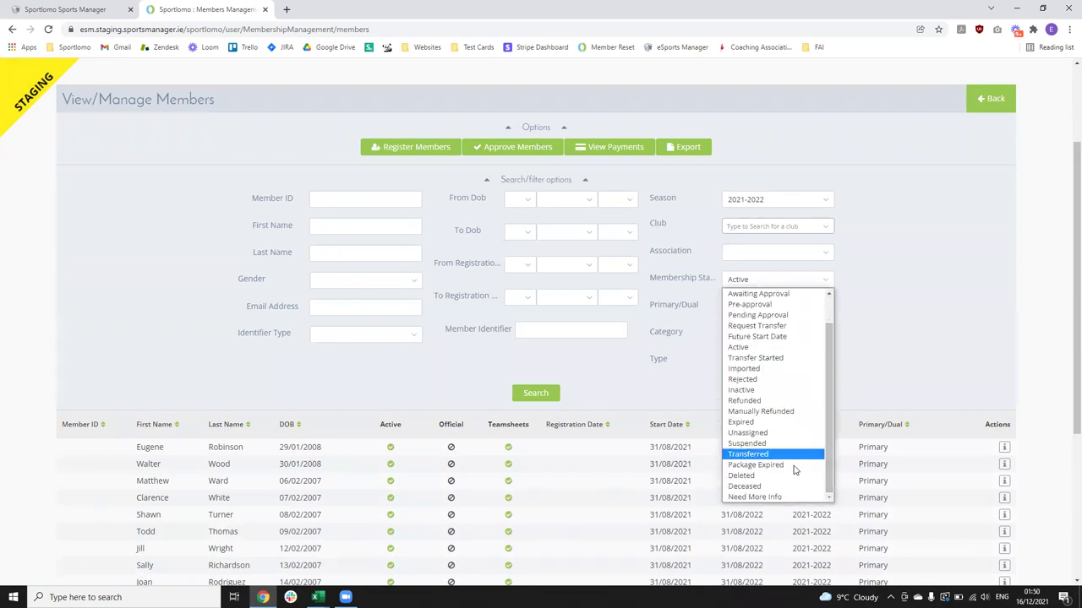
click(764, 497)
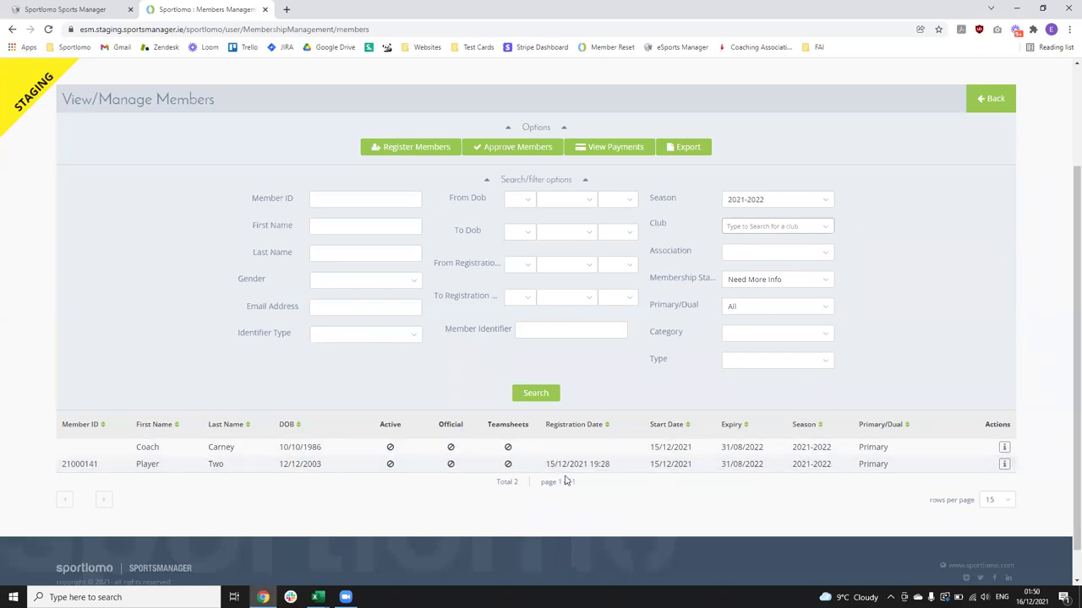
drag(1069, 318, 1067, 252)
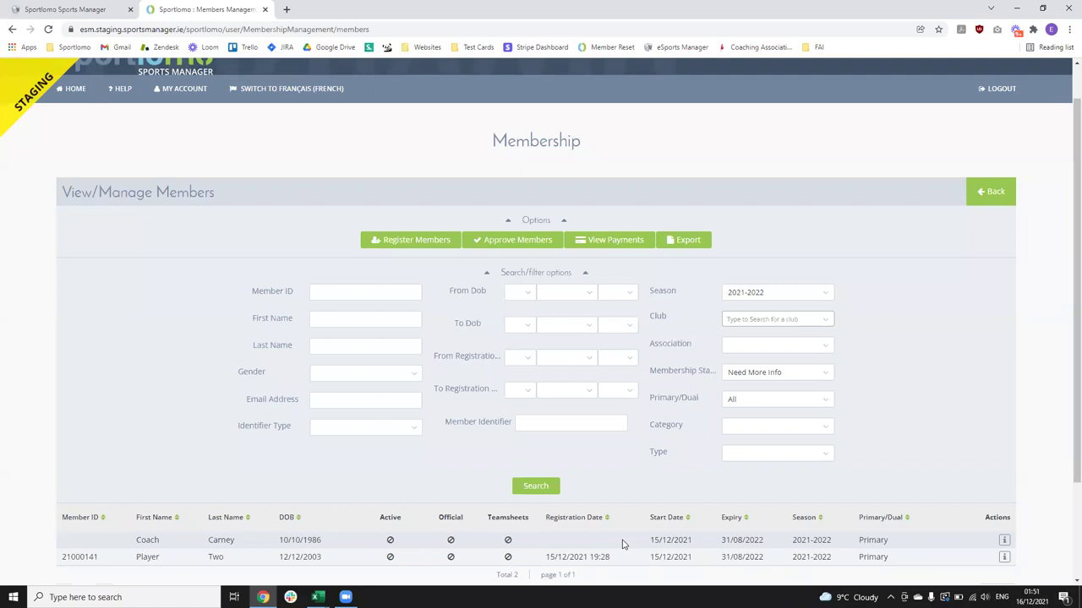
click(346, 597)
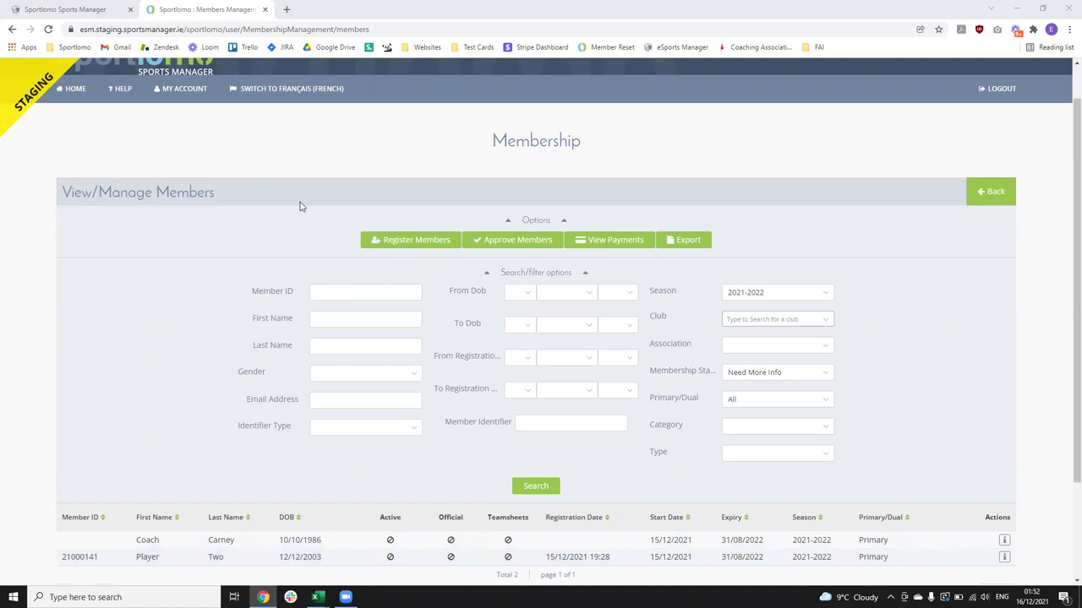
Load Jira's Your work page from the bookmark in a new tab and switch to Confluence
click(286, 9)
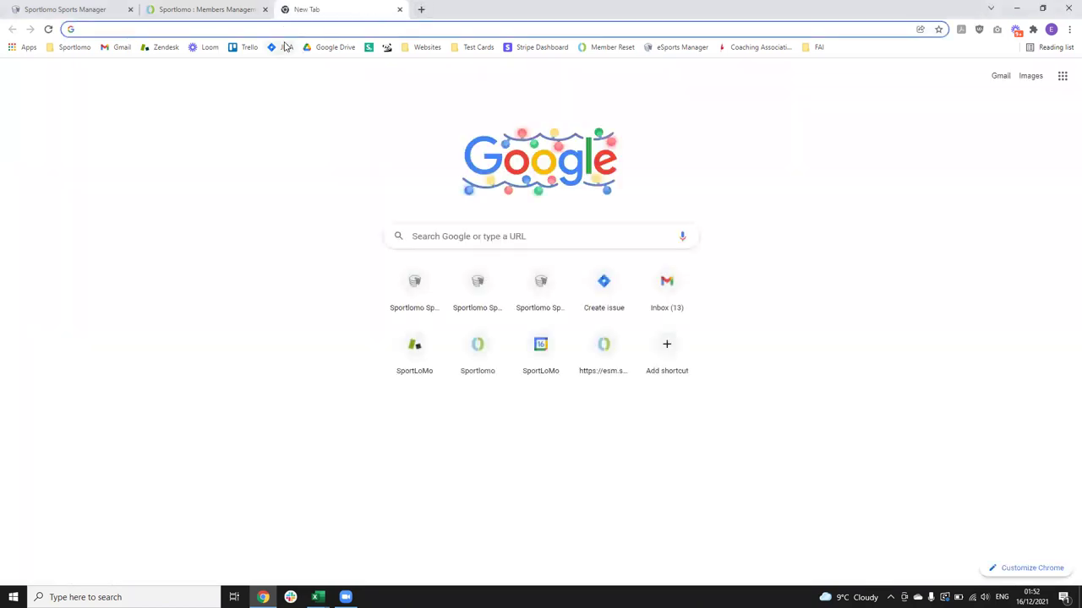
click(286, 46)
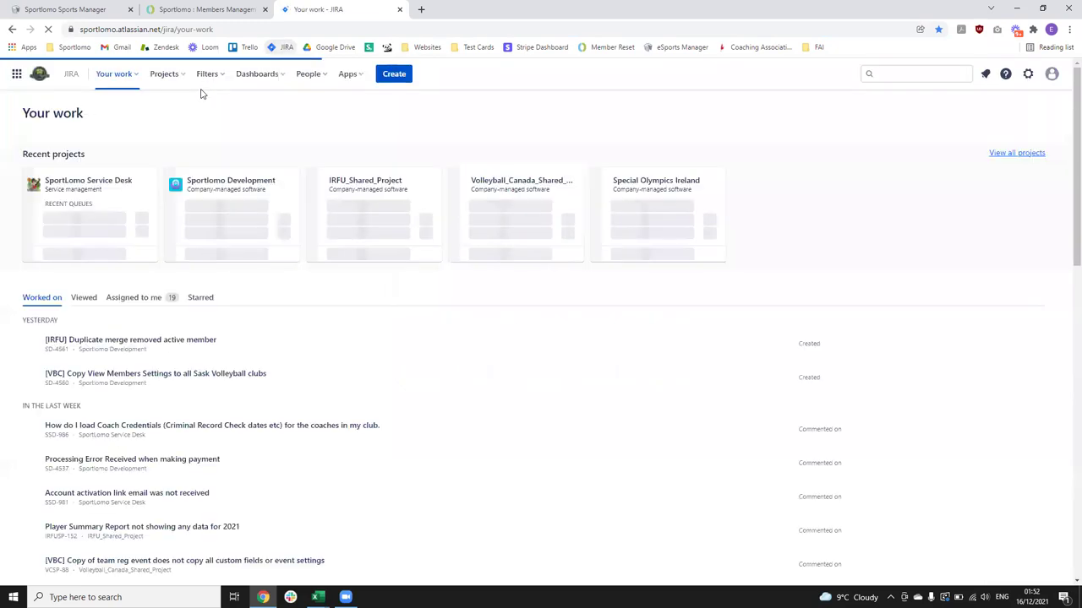
click(21, 77)
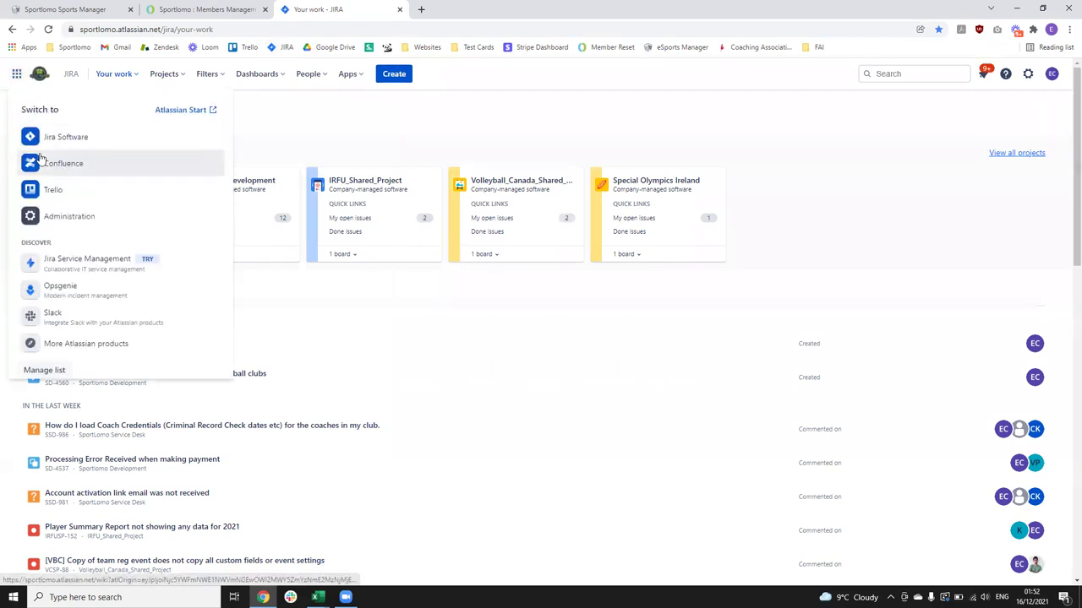
click(40, 160)
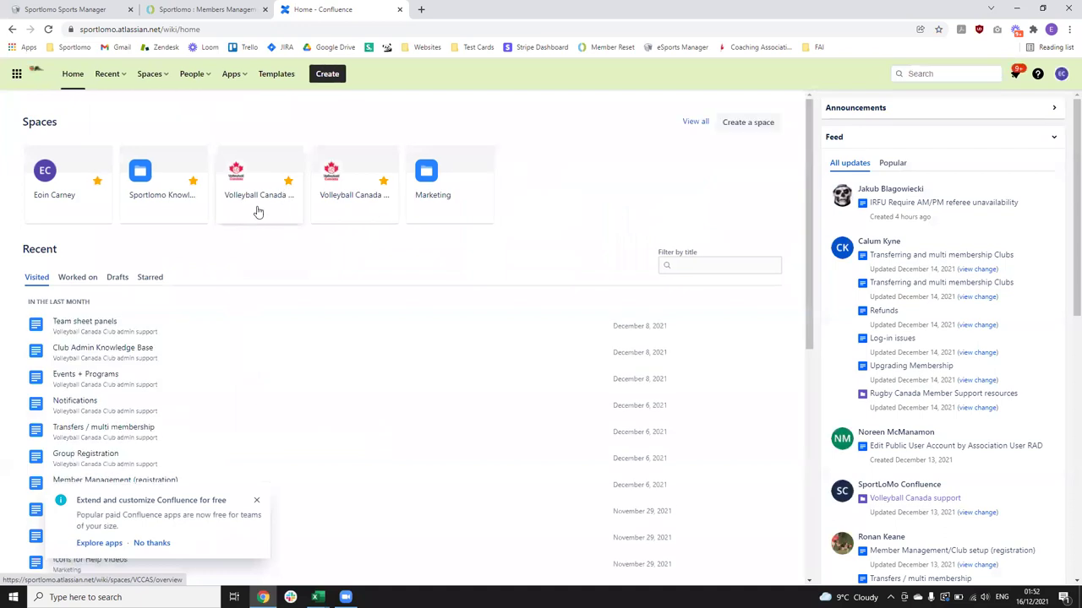
Open the Volleyball Canada Club admin support space and scroll through its Group Registration video page
click(264, 201)
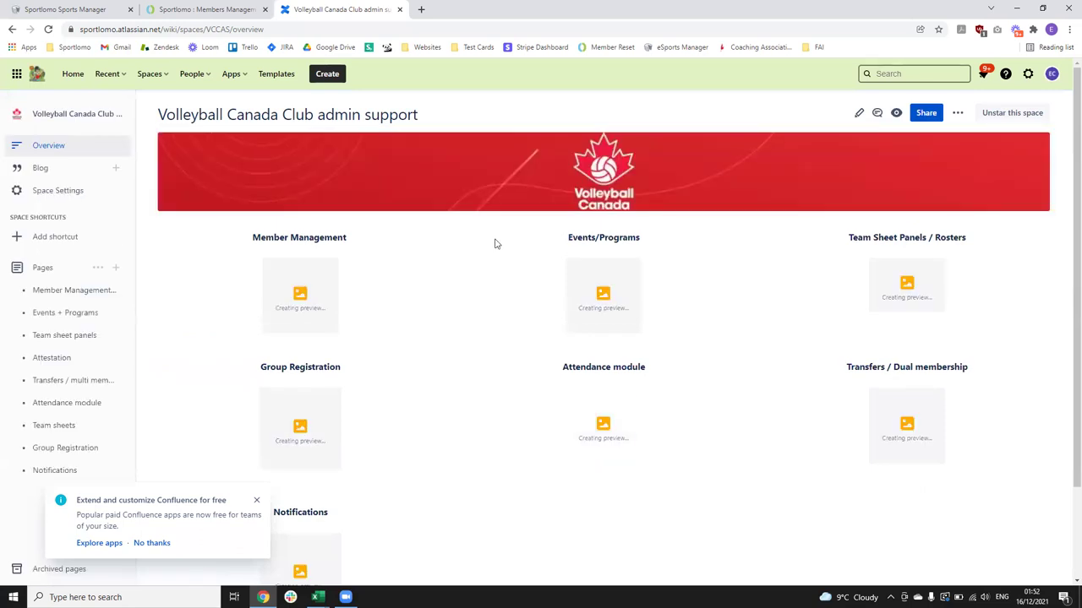
scroll(1067, 251, down, 1)
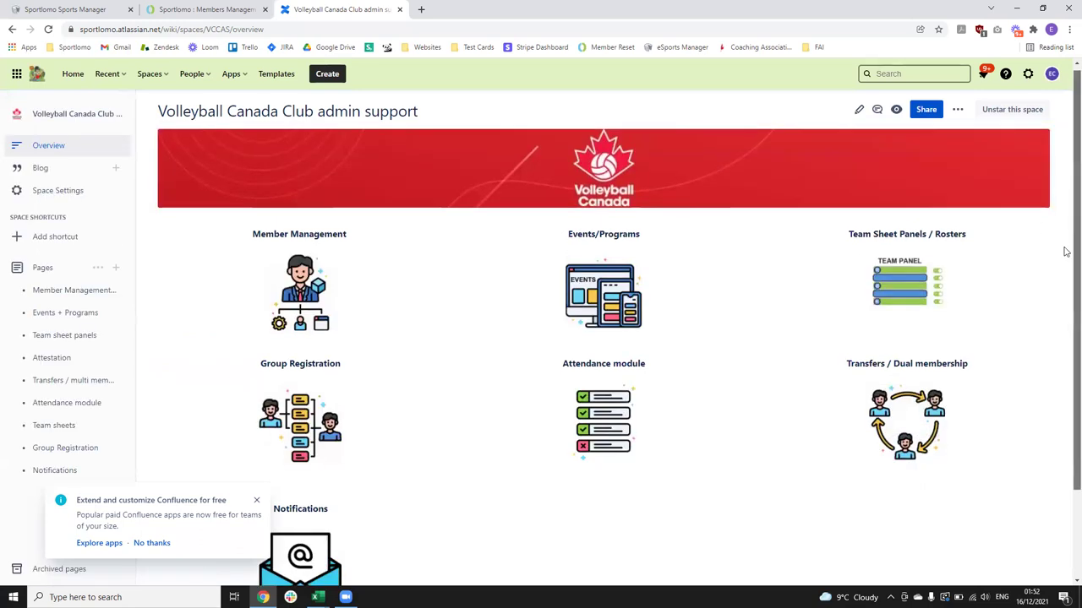
scroll(1067, 252, down, 1)
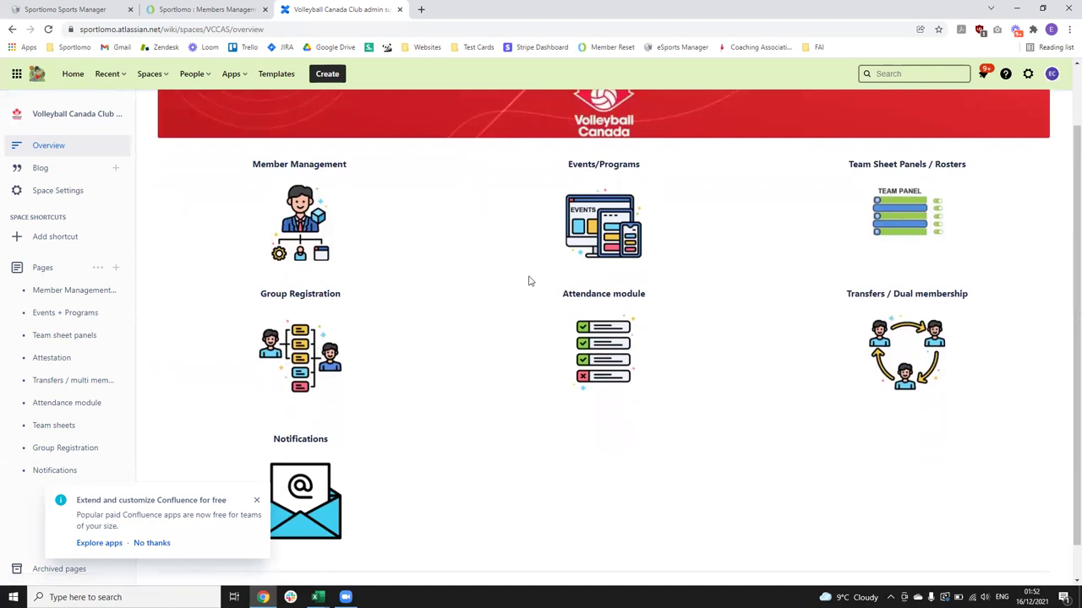
click(315, 344)
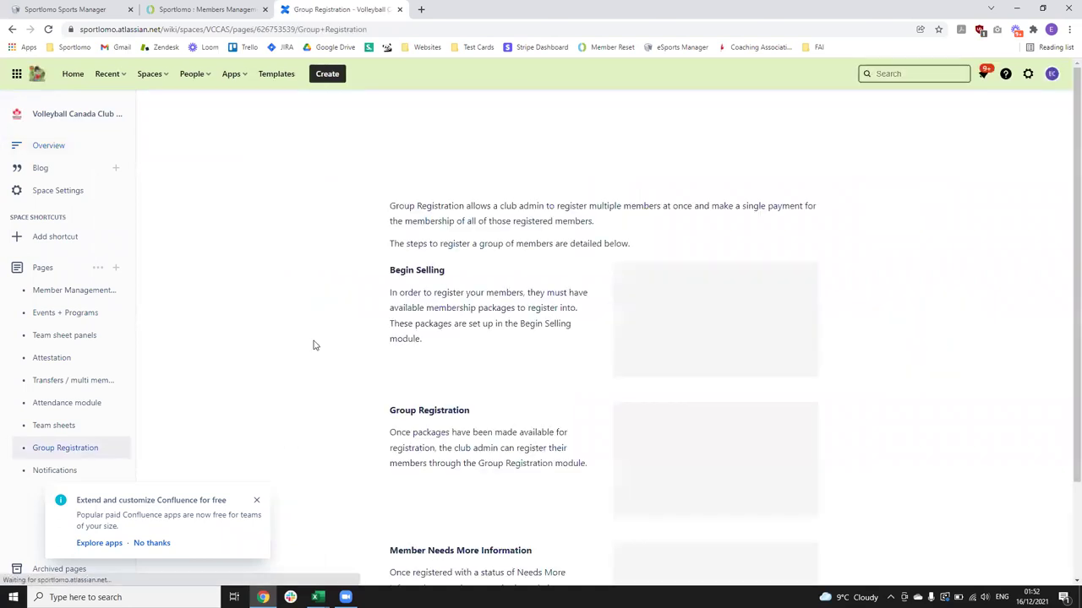
scroll(1065, 174, down, 3)
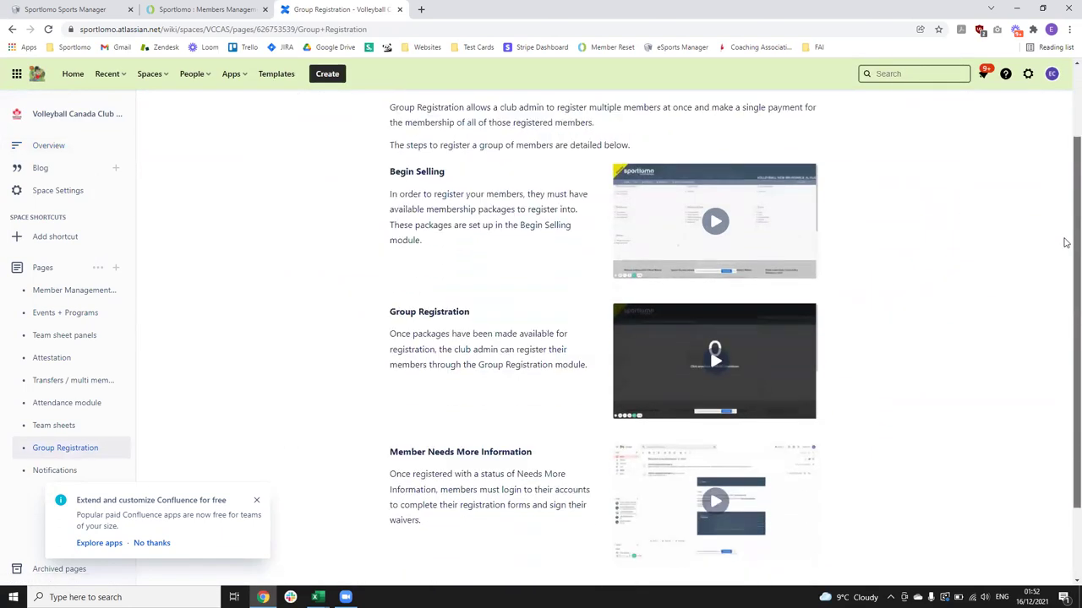
scroll(1065, 325, up, 1)
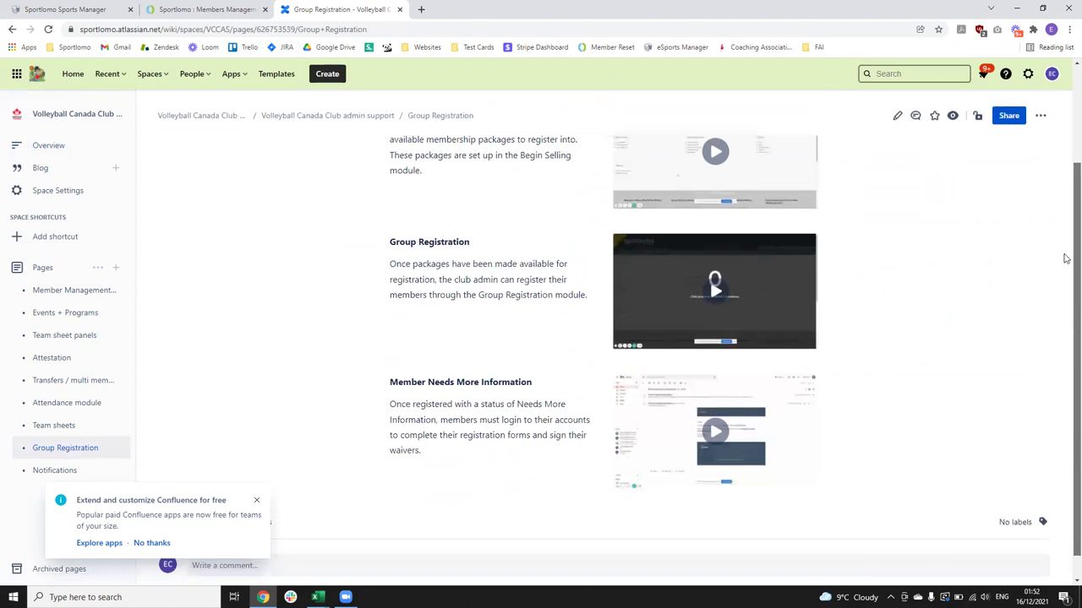
scroll(1065, 338, down, 1)
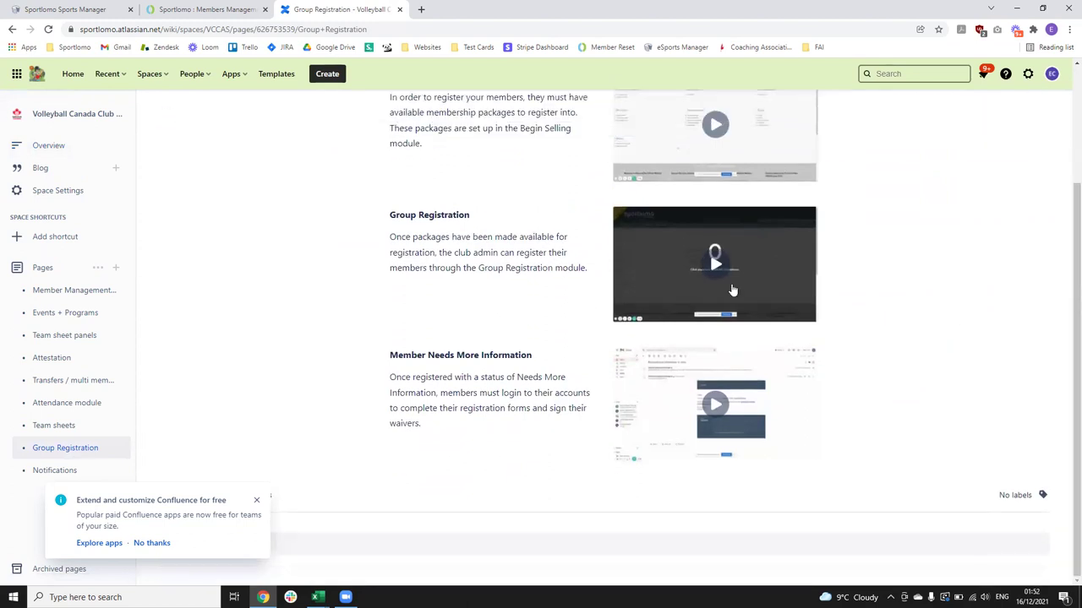